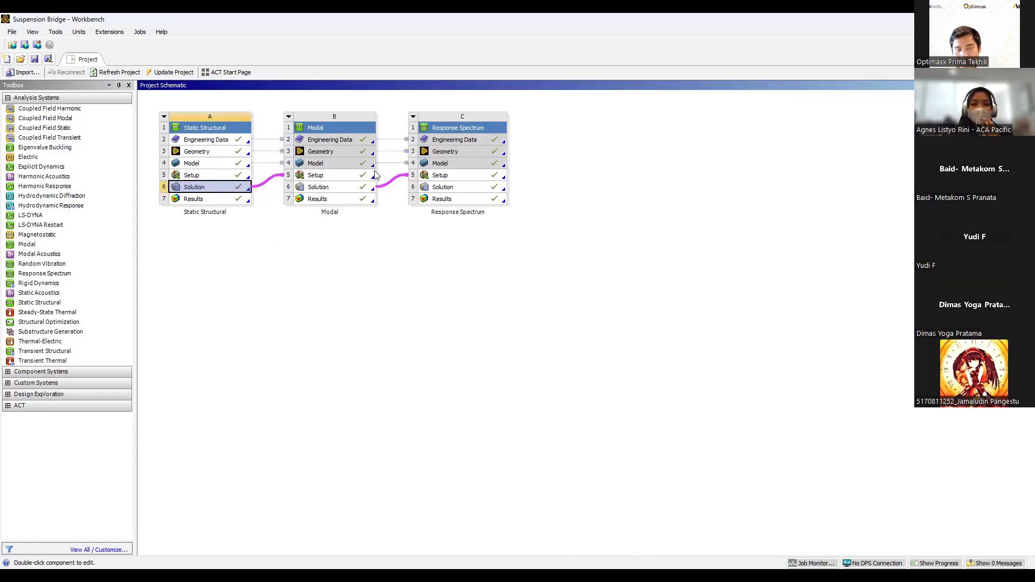
# Step: Review the Modal setup and solution and the Response Spectrum setup, including their links in the project schematic
pyautogui.click(348, 166)
pyautogui.click(345, 175)
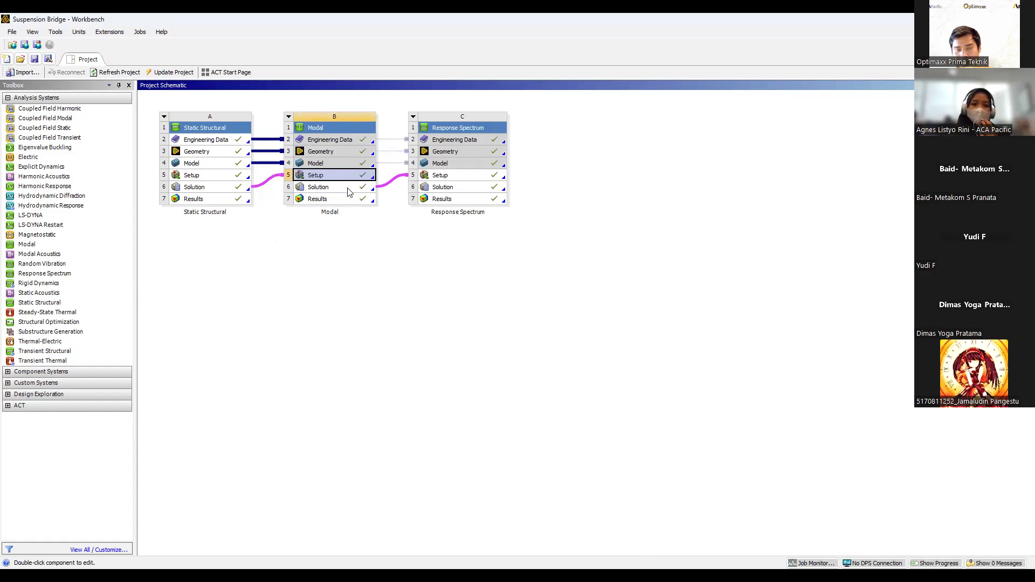
pyautogui.click(348, 191)
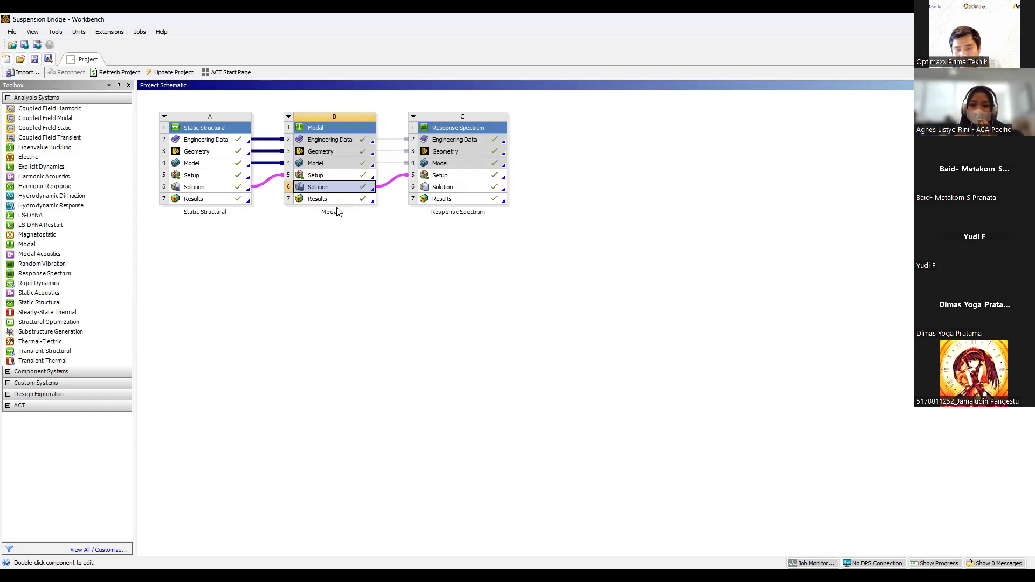
pyautogui.click(466, 176)
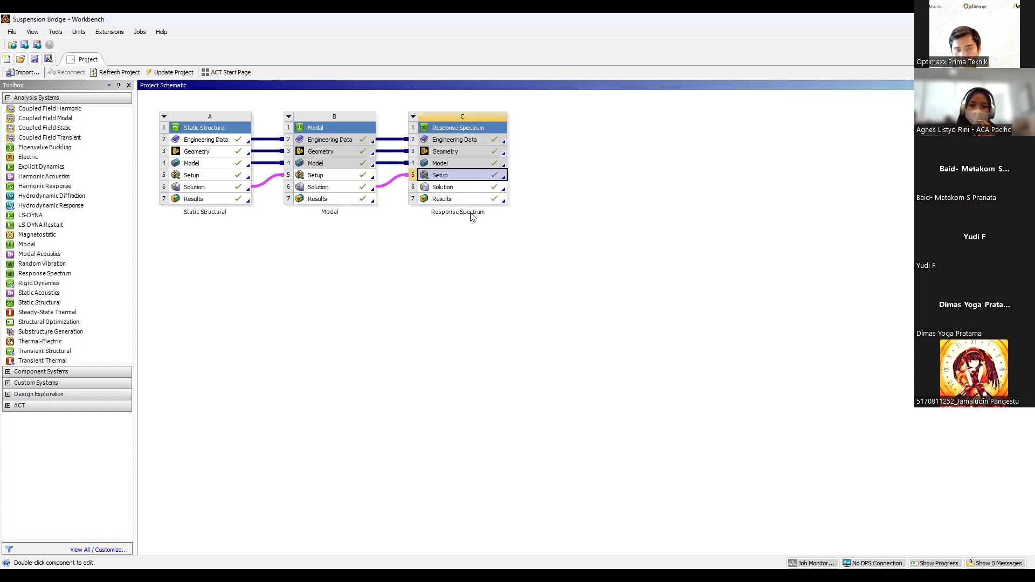
pyautogui.click(570, 221)
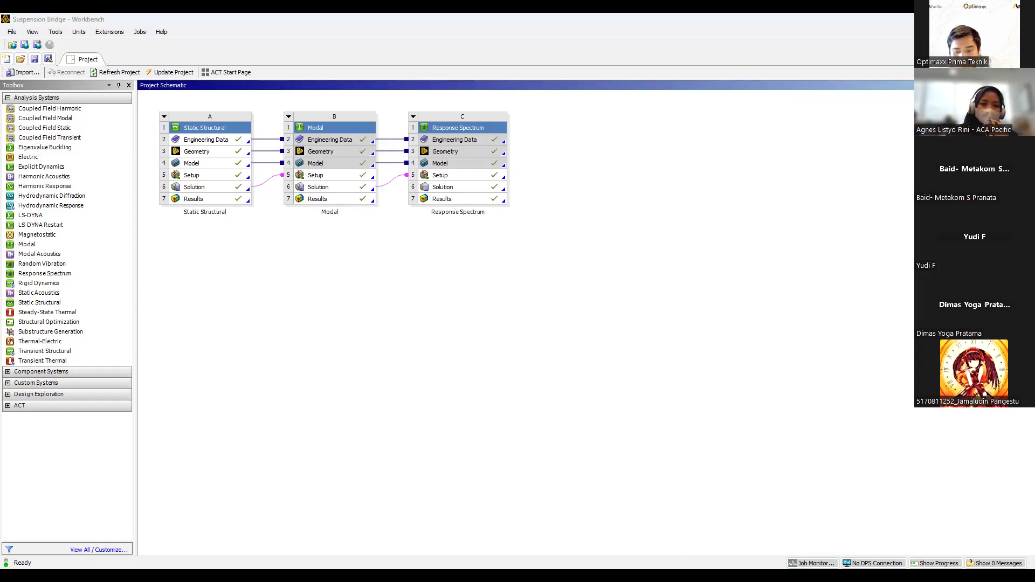
# Step: Switch to Ansys Mechanical, select the model and turn off the vertex display on the bridge
pyautogui.hotkey('alt', 'Tab')
pyautogui.click(68, 127)
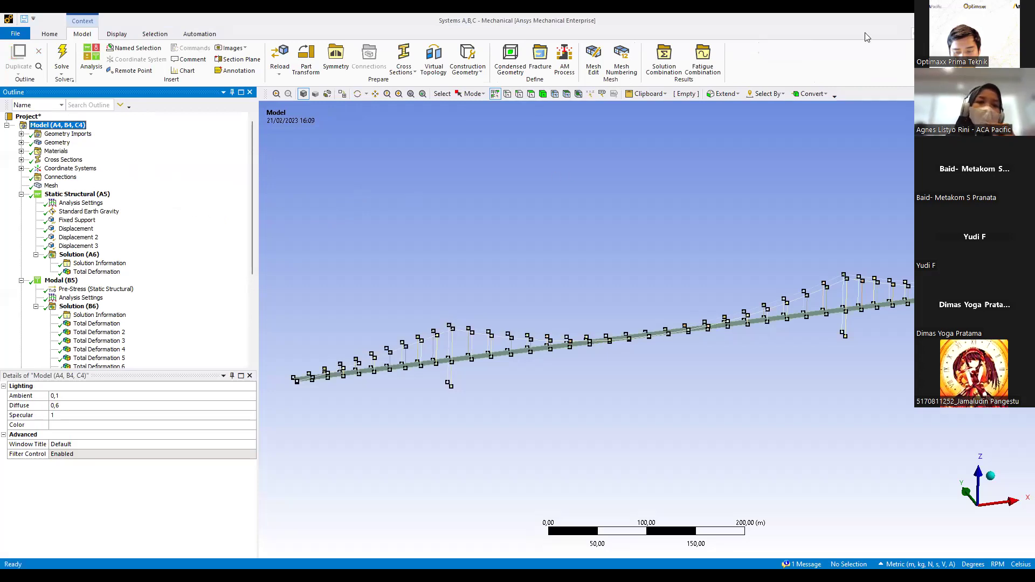
pyautogui.scroll(3, 600, 301)
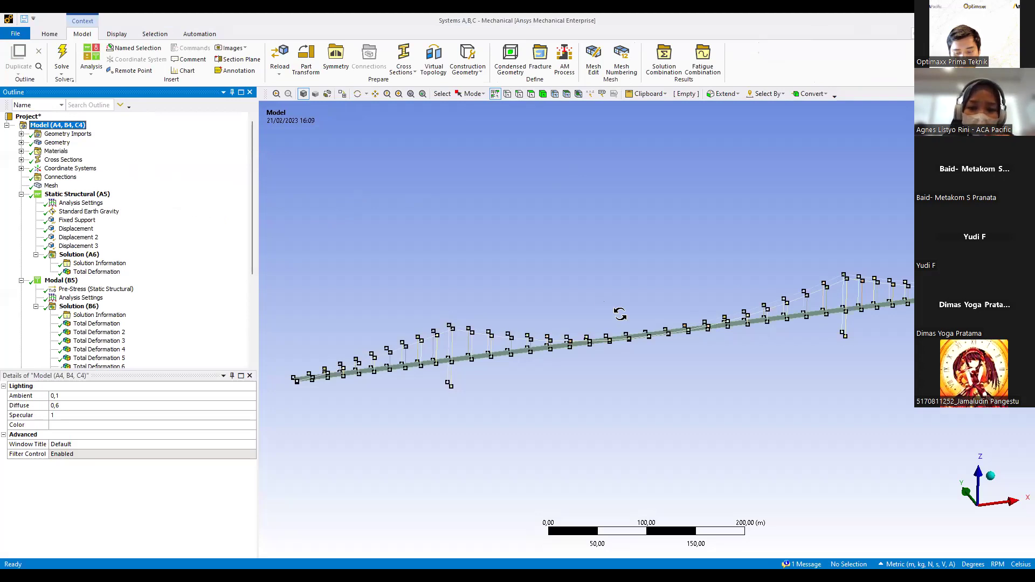
pyautogui.scroll(-1, 613, 320)
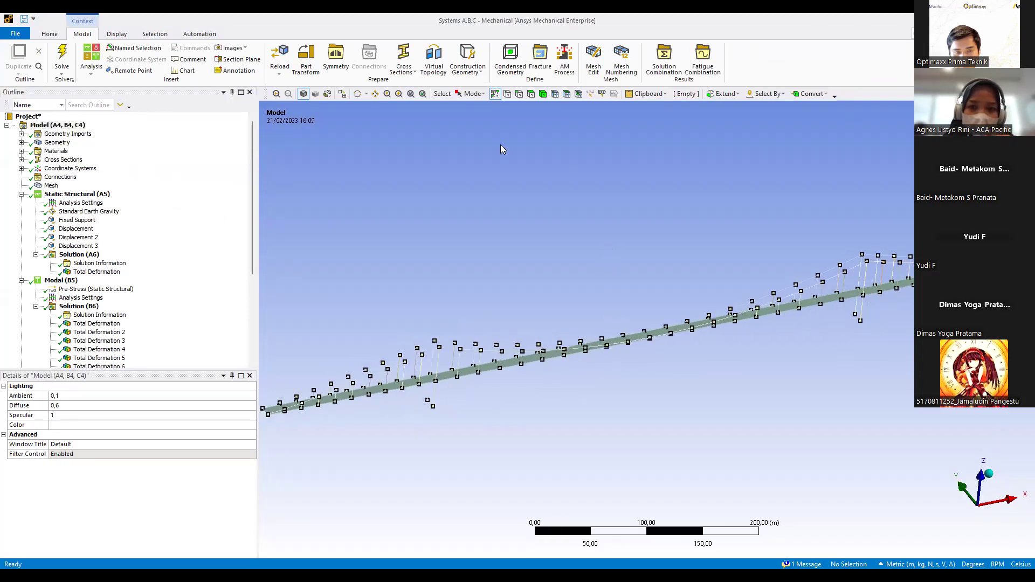
pyautogui.click(116, 33)
pyautogui.click(502, 48)
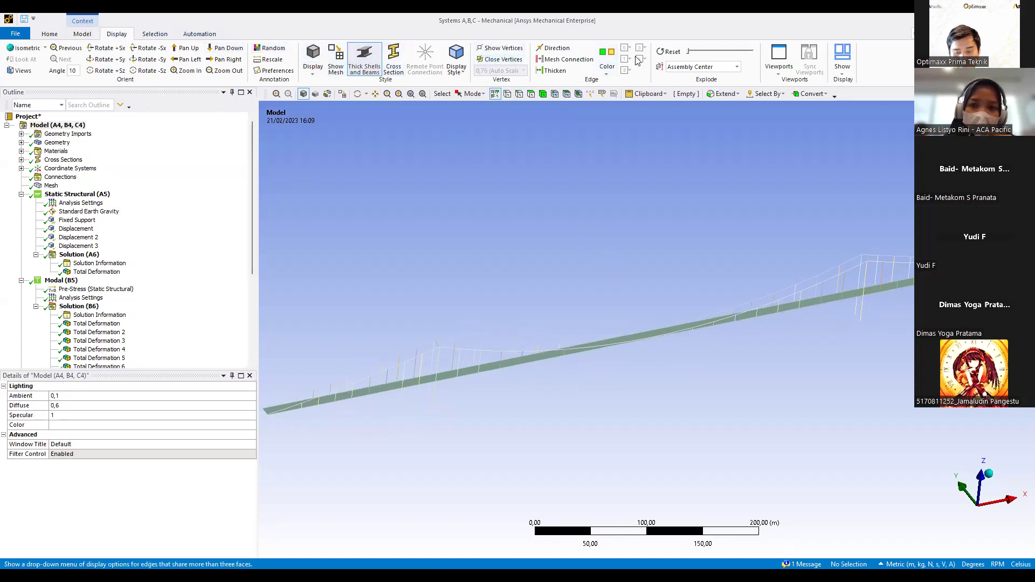
# Step: Display the beam cross sections on the bridge and inspect the end span and its tower up close
pyautogui.click(394, 60)
pyautogui.scroll(5, 418, 407)
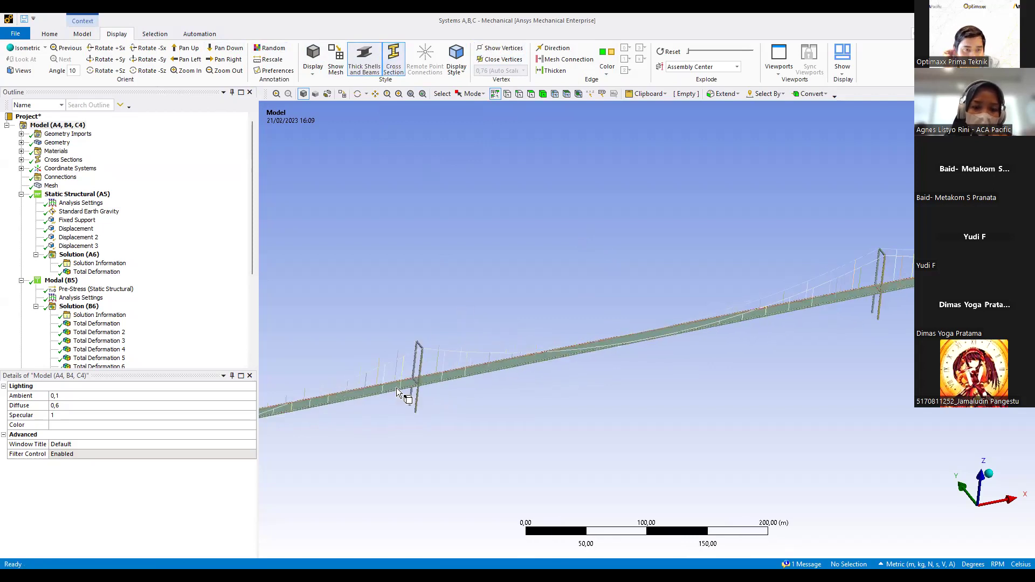
pyautogui.scroll(1, 366, 403)
pyautogui.keyDown('ctrl'); pyautogui.moveTo(362, 404); pyautogui.dragTo(870, 357, button='middle'); pyautogui.keyUp('ctrl')
pyautogui.scroll(-2, 620, 443)
pyautogui.keyDown('ctrl'); pyautogui.moveTo(620, 442); pyautogui.dragTo(658, 411, button='middle'); pyautogui.keyUp('ctrl')
# Step: Expand the Bridge part under Geometry and examine the properties of a Main_Cables body and a Side_stiffeners body
pyautogui.click(21, 142)
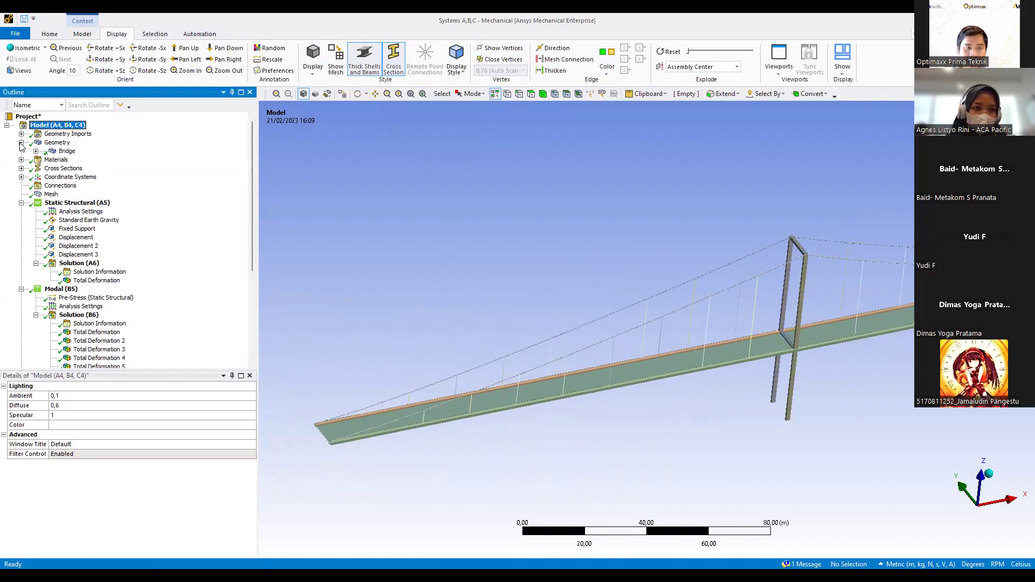
pyautogui.click(36, 151)
pyautogui.click(90, 126)
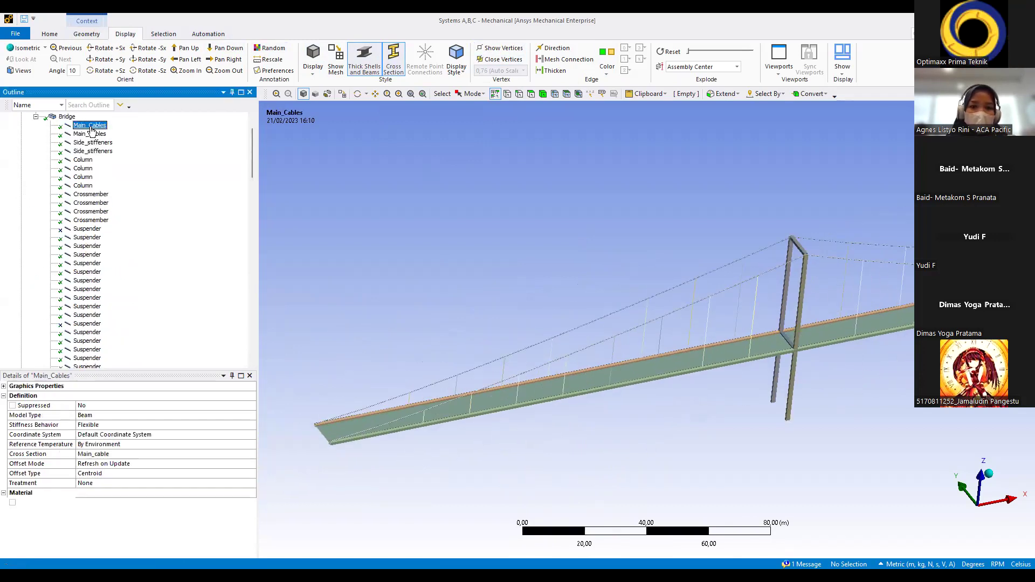
pyautogui.scroll(-1, 844, 352)
pyautogui.scroll(-3, 841, 356)
pyautogui.moveTo(854, 346)
pyautogui.keyDown('ctrl'); pyautogui.mouseDown(button='middle')
pyautogui.moveTo(739, 356)
pyautogui.moveTo(862, 345)
pyautogui.mouseUp(button='middle'); pyautogui.keyUp('ctrl')
pyautogui.click(91, 144)
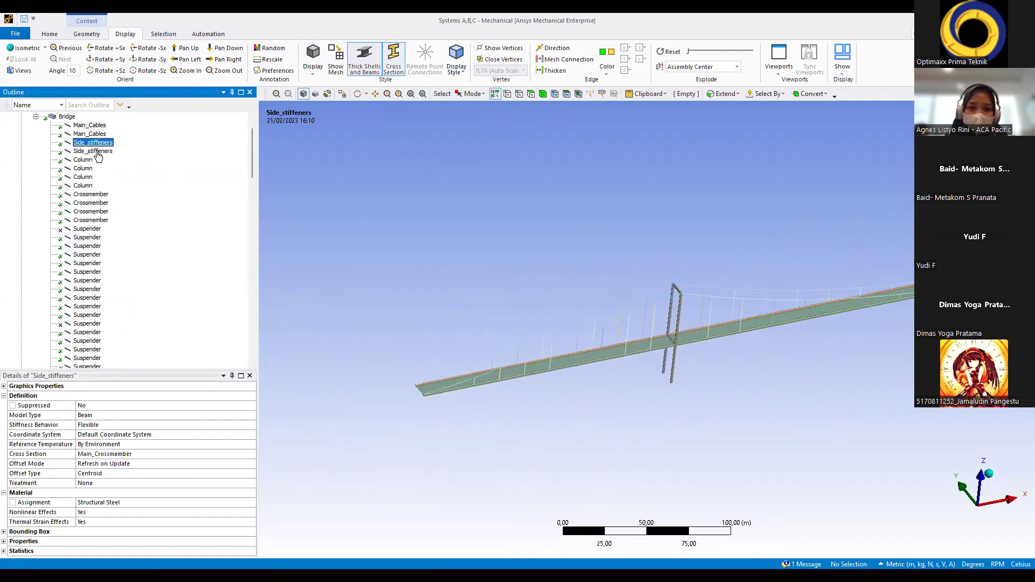
pyautogui.scroll(4, 536, 386)
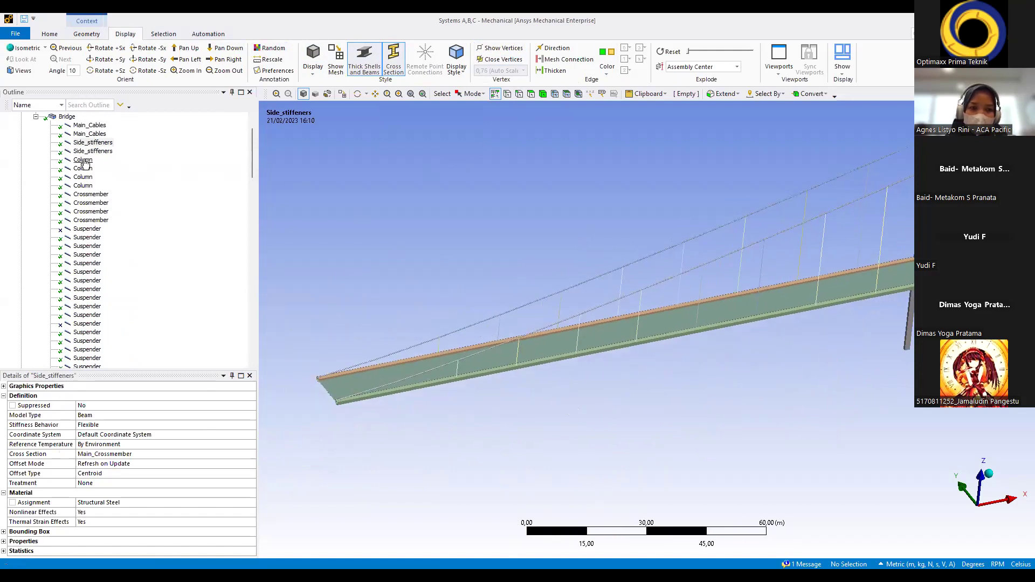
# Step: Examine the properties of a Crossmember, a Suspender and the Deck body in the Bridge part
pyautogui.click(92, 195)
pyautogui.click(88, 237)
pyautogui.scroll(-20, 76, 334)
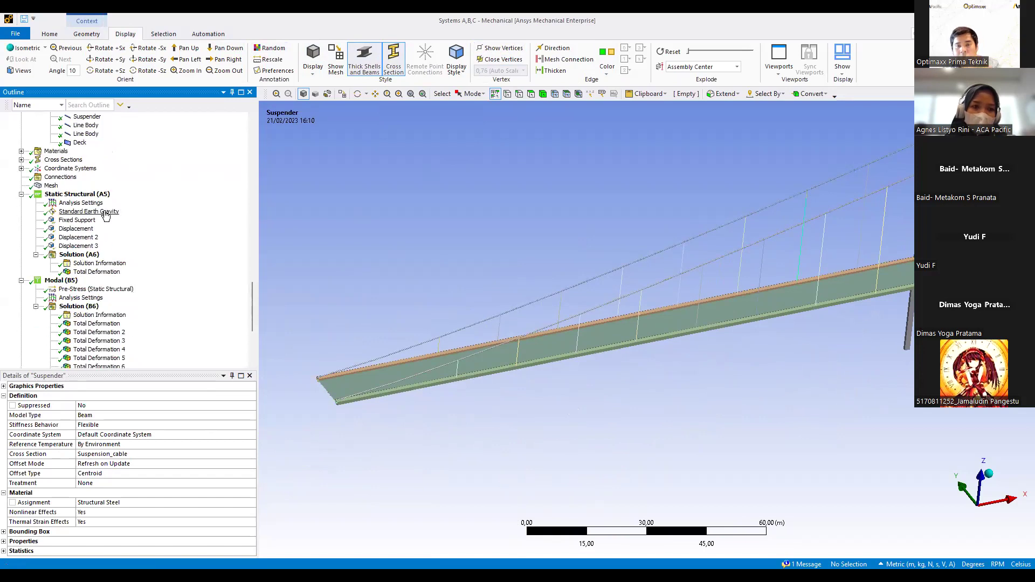
pyautogui.scroll(4, 81, 243)
pyautogui.click(80, 246)
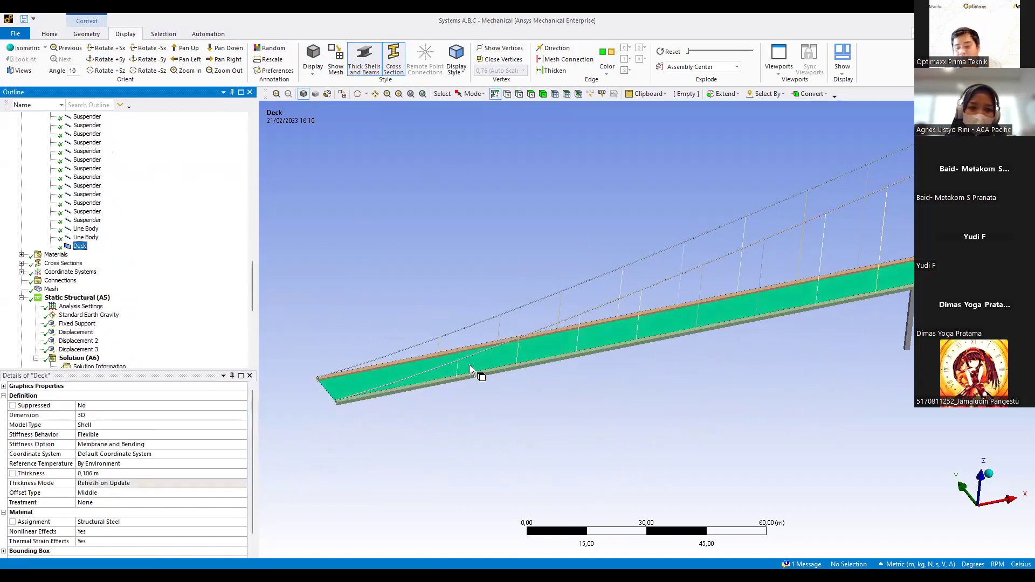
# Step: Check the material assignment of the second Main_Cables body and a Suspender, and collapse the Bridge part
pyautogui.scroll(5, 99, 222)
pyautogui.scroll(6, 99, 222)
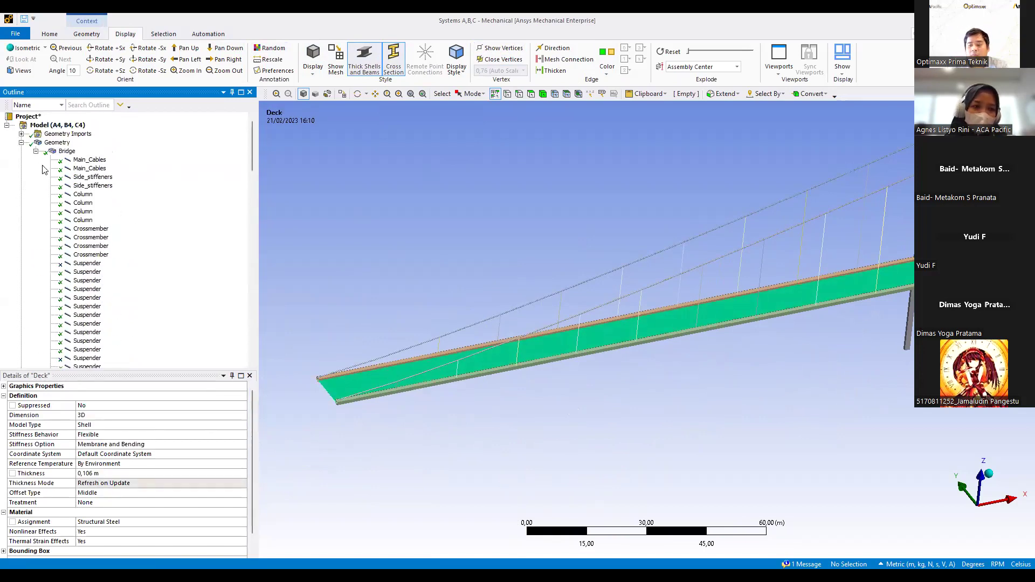
pyautogui.click(35, 151)
pyautogui.click(36, 151)
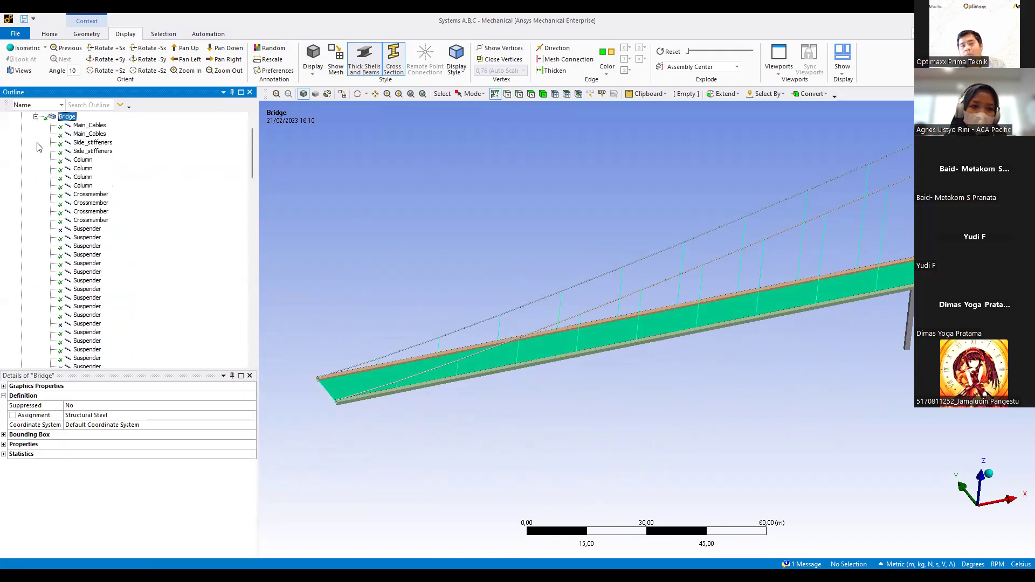
pyautogui.click(82, 135)
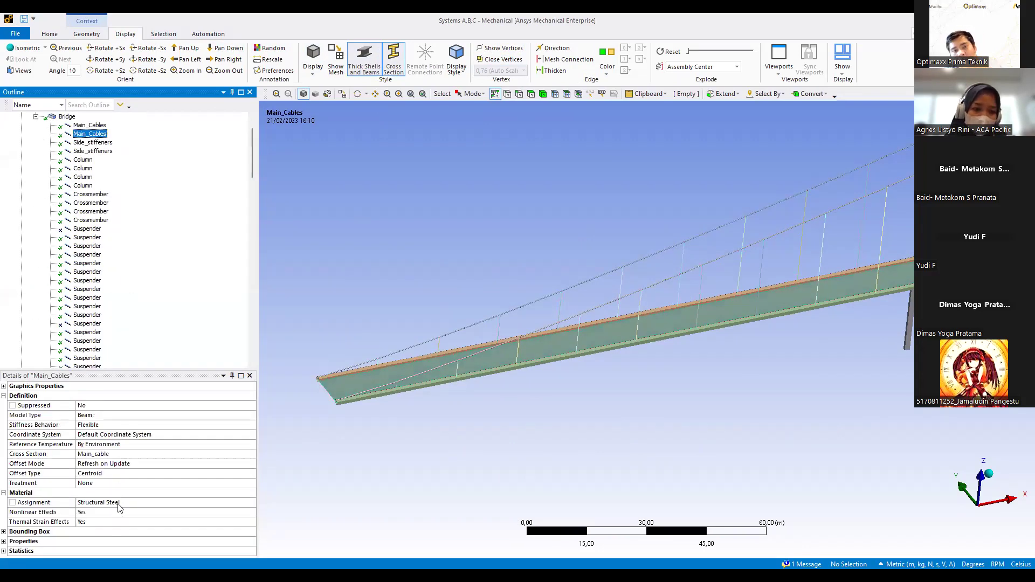
pyautogui.moveTo(76, 177); pyautogui.dragTo(86, 292)
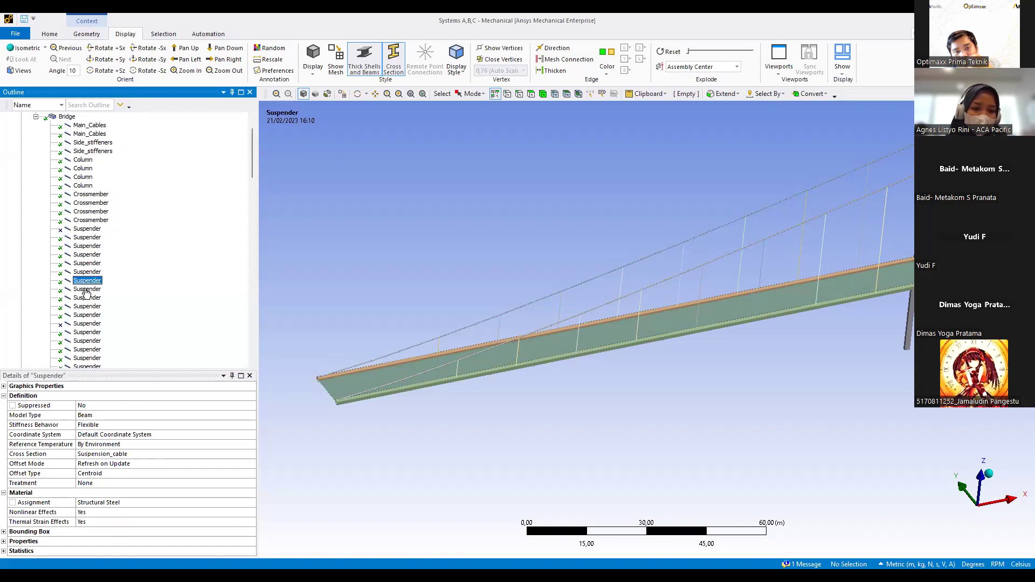
pyautogui.scroll(-5, 83, 299)
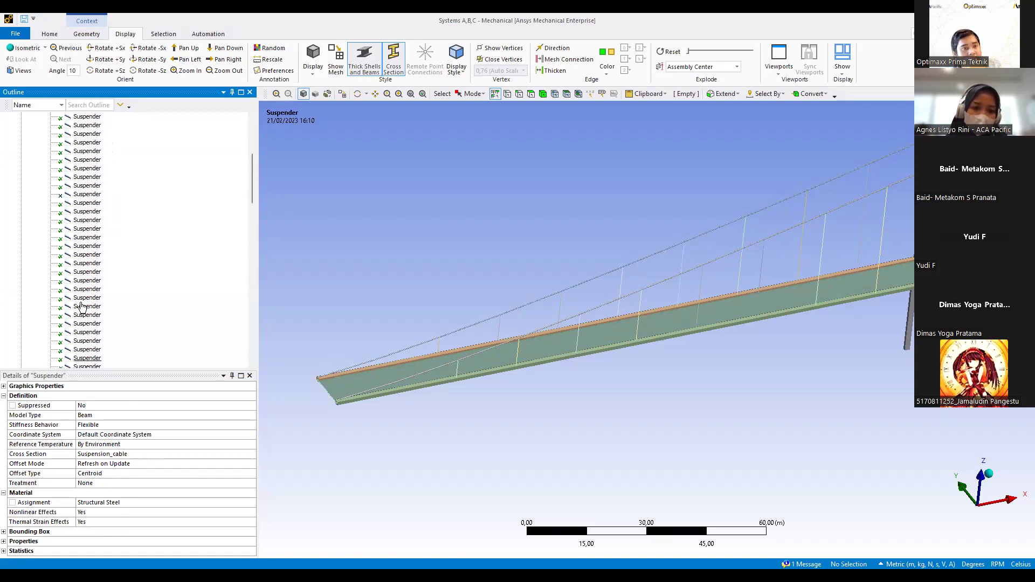
pyautogui.scroll(10, 82, 306)
pyautogui.click(36, 151)
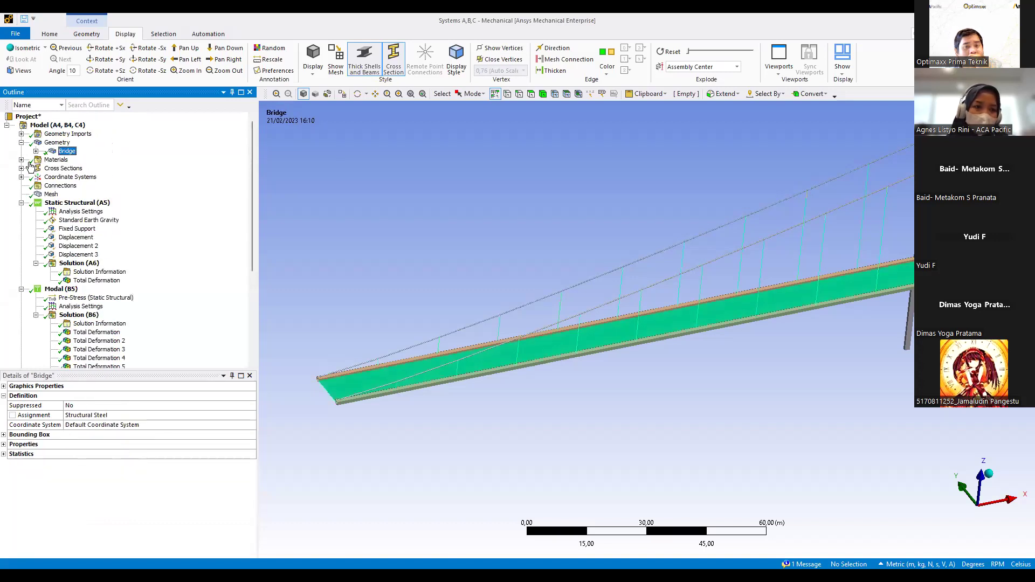
# Step: Expand Cross Sections and examine the dimensions of the Main_Column and Main_cable profiles
pyautogui.click(21, 168)
pyautogui.click(63, 168)
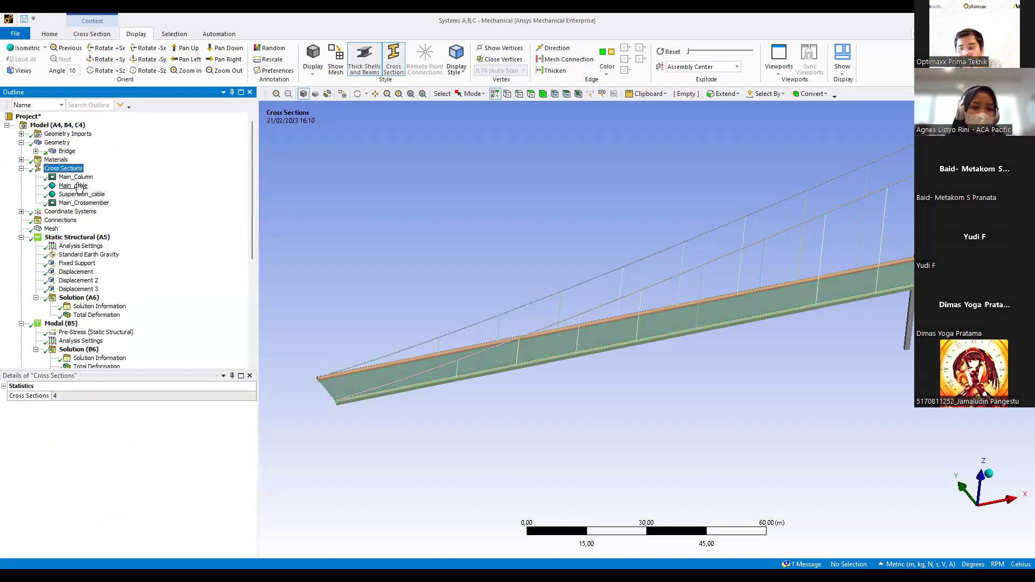
pyautogui.click(80, 178)
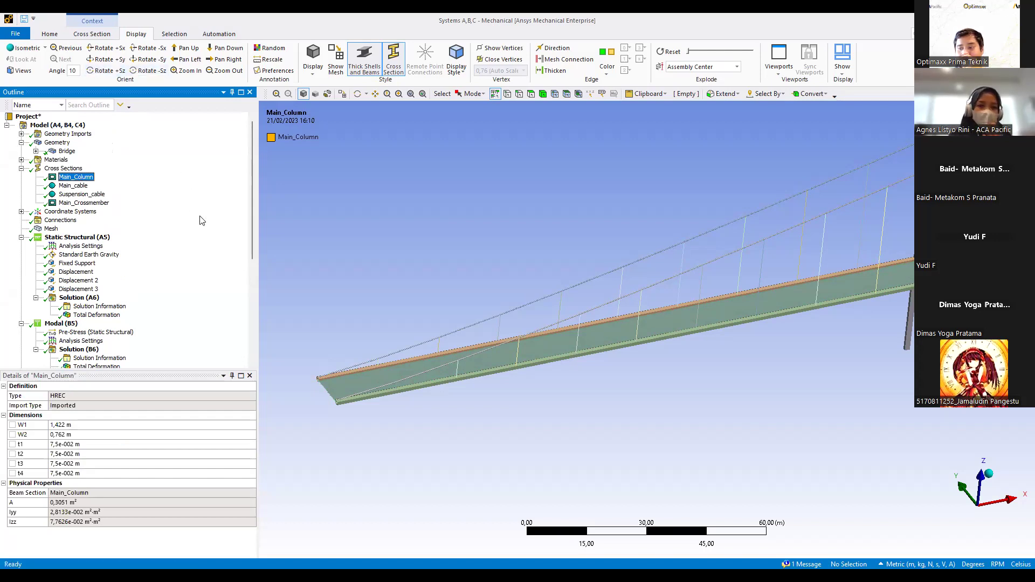
pyautogui.click(553, 267)
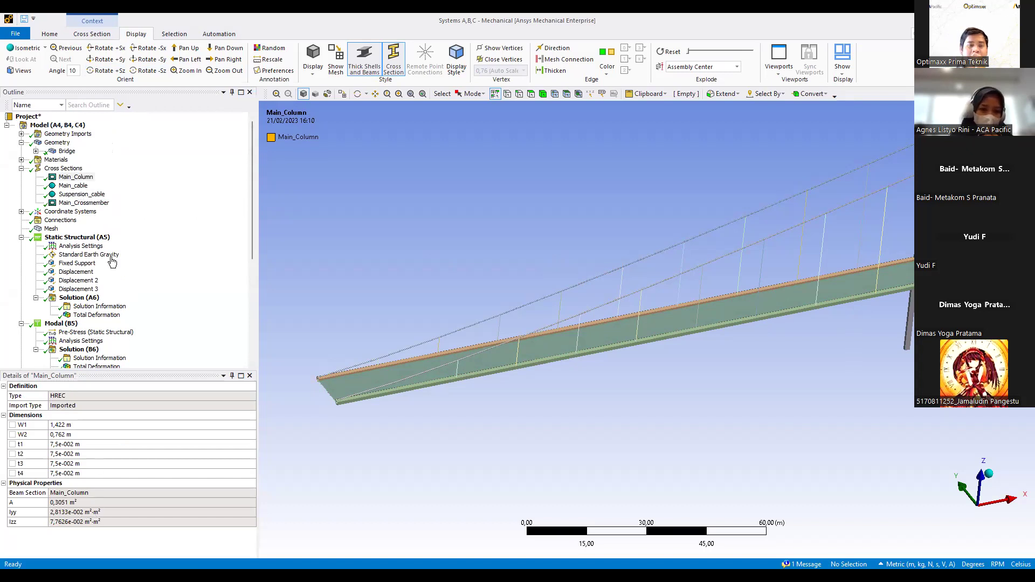
pyautogui.click(75, 177)
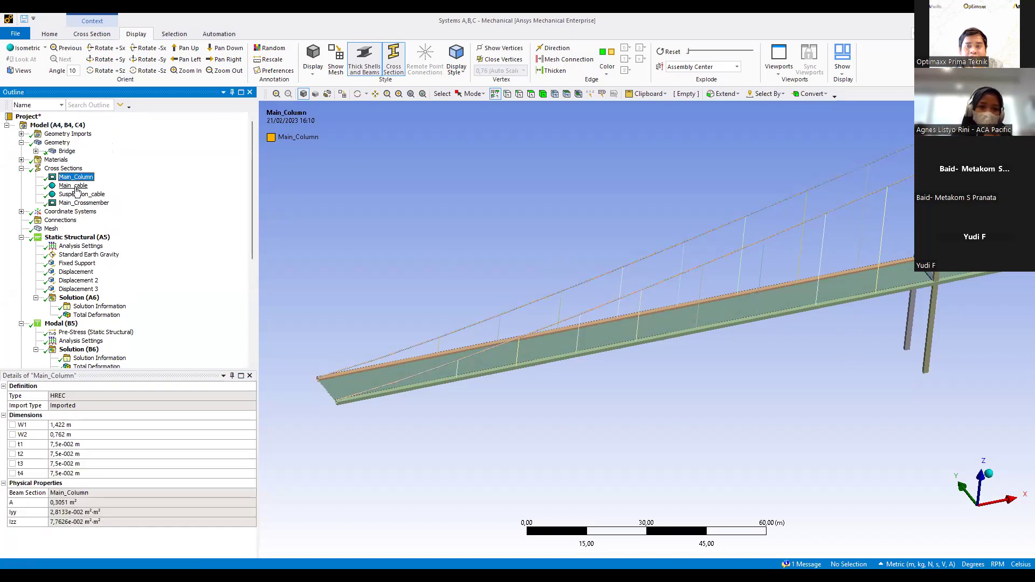
pyautogui.click(76, 186)
pyautogui.click(77, 178)
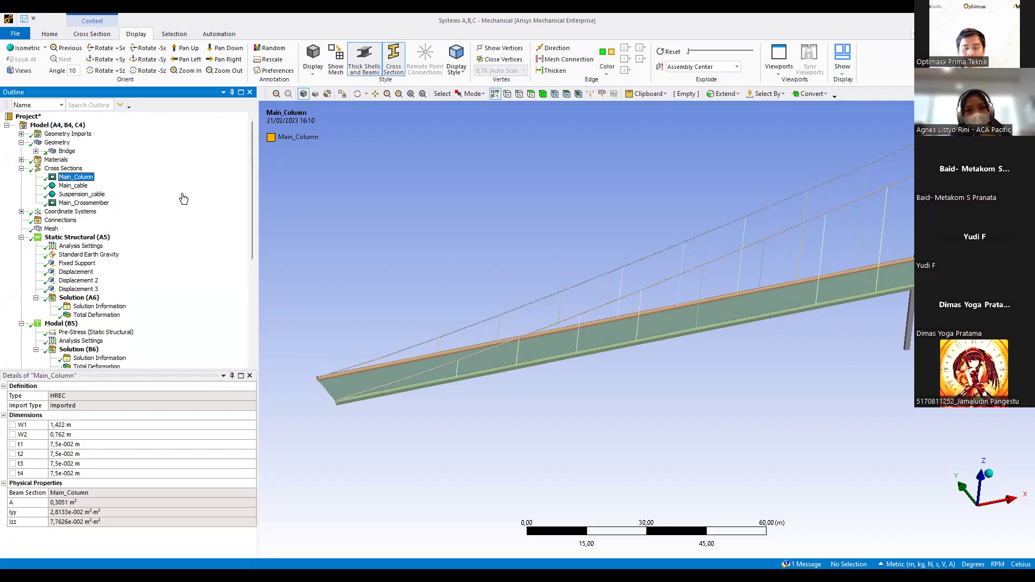
# Step: Examine the bridge mesh along its spans and check the element size in the mesh details
pyautogui.click(21, 212)
pyautogui.click(21, 212)
pyautogui.click(52, 229)
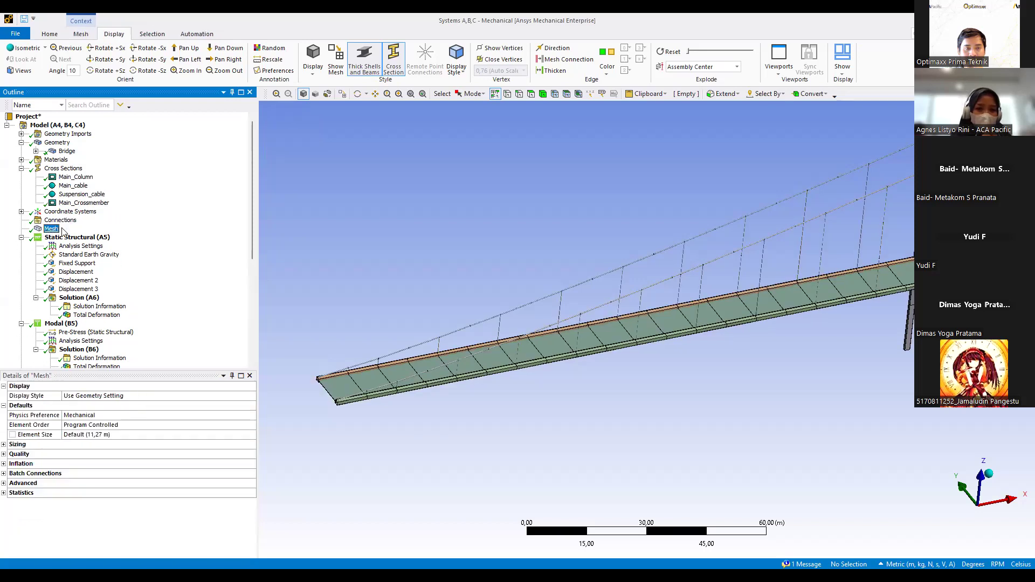
pyautogui.scroll(-2, 608, 296)
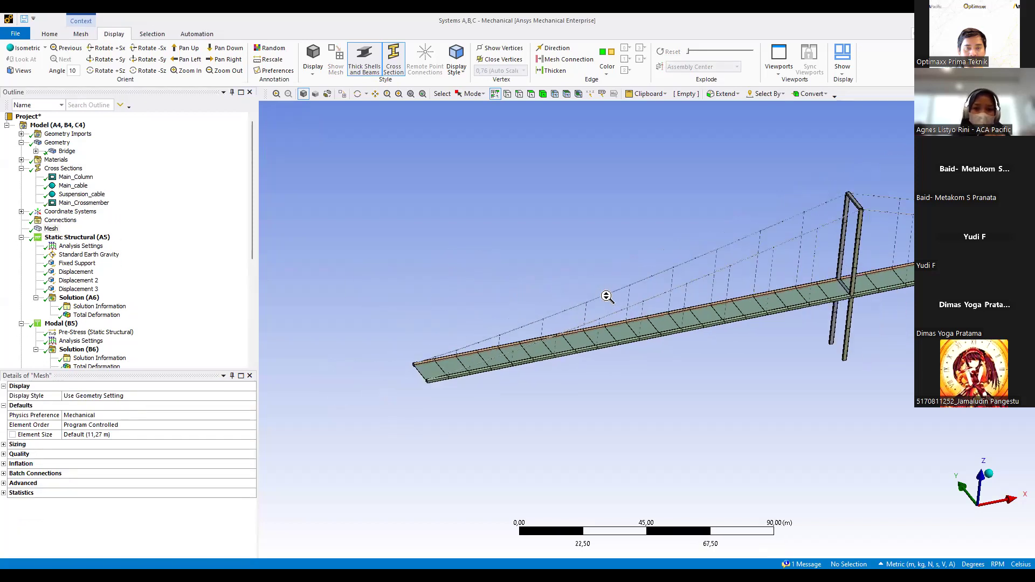
pyautogui.scroll(-1, 607, 297)
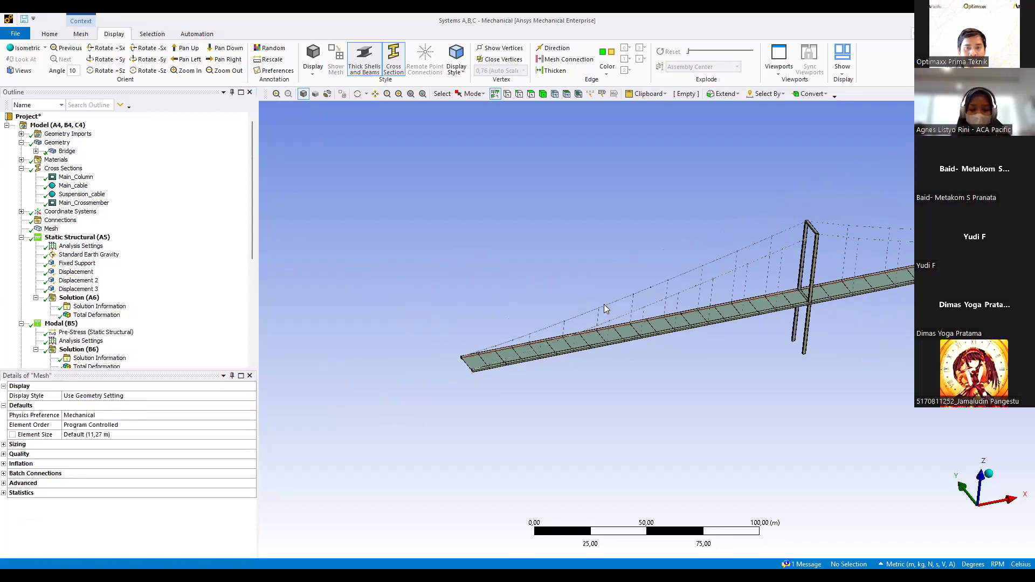
pyautogui.moveTo(629, 285)
pyautogui.keyDown('ctrl'); pyautogui.mouseDown(button='middle')
pyautogui.moveTo(554, 369)
pyautogui.moveTo(647, 361)
pyautogui.mouseUp(button='middle'); pyautogui.keyUp('ctrl')
pyautogui.click(52, 228)
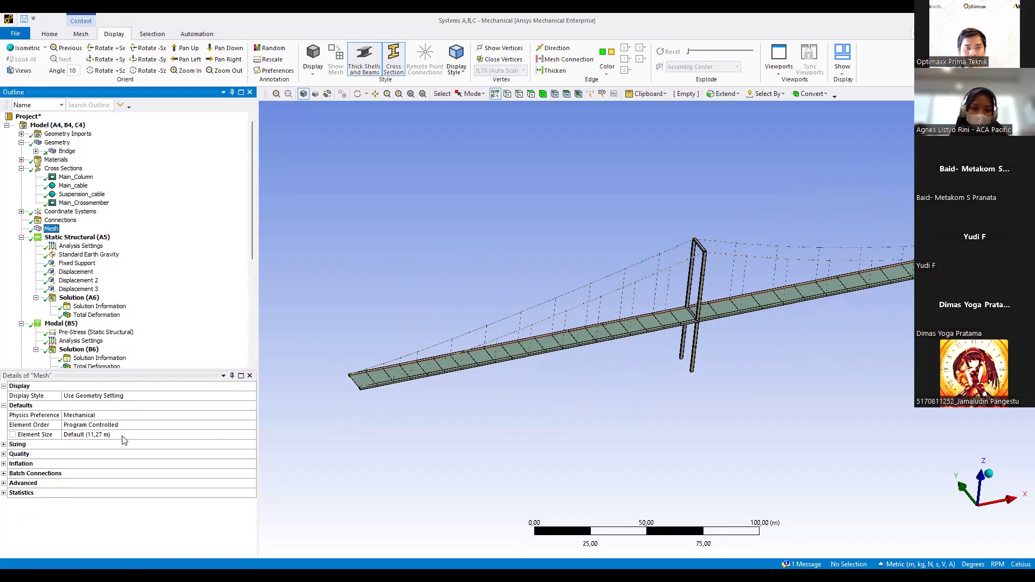
pyautogui.scroll(-6, 631, 400)
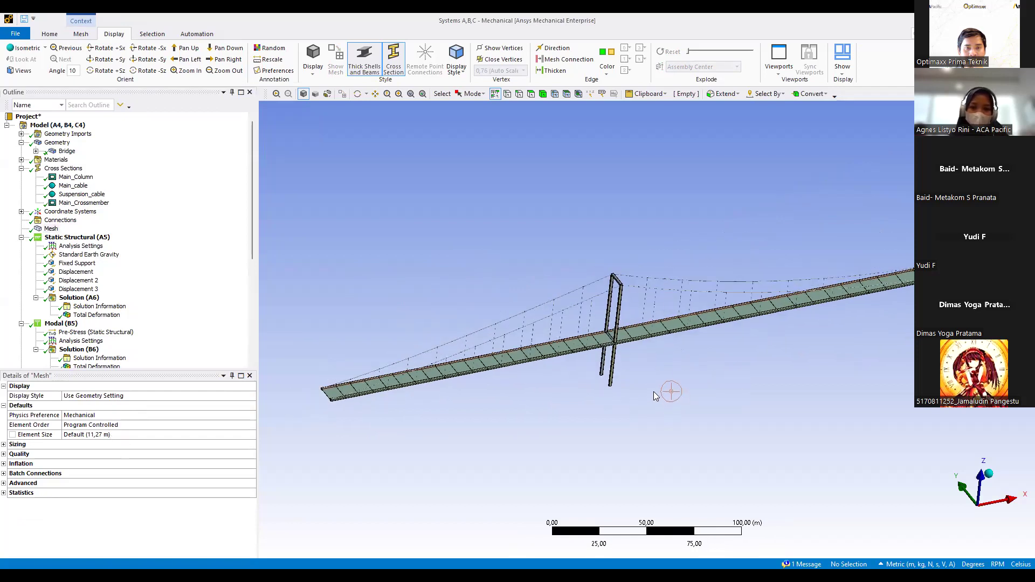
pyautogui.scroll(-4, 667, 392)
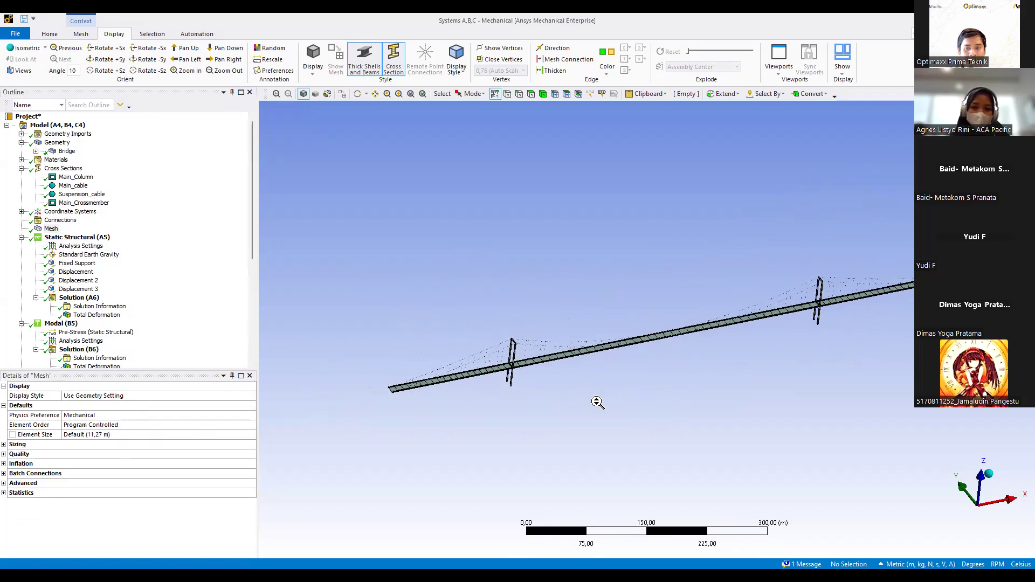
pyautogui.scroll(2, 595, 391)
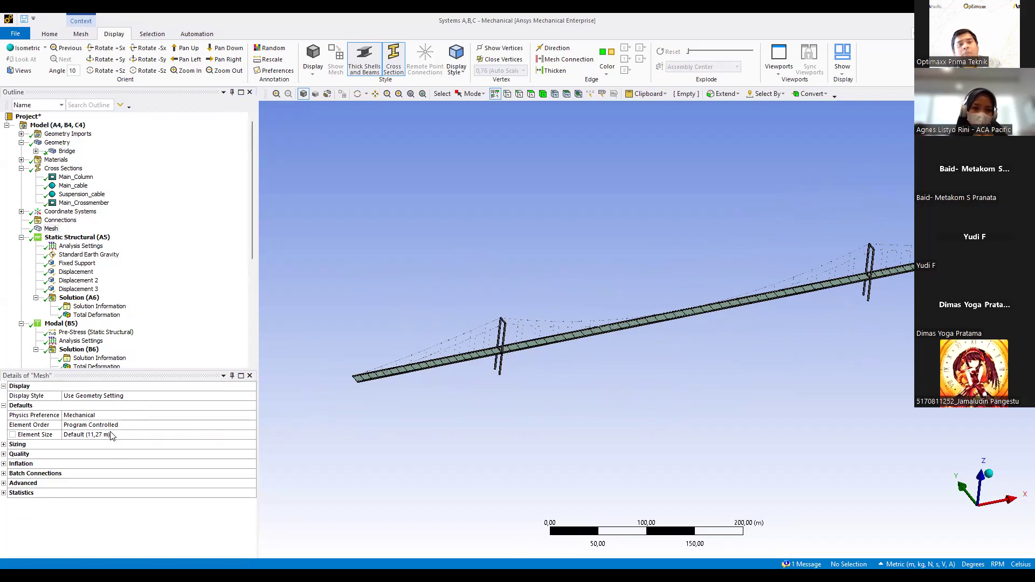
pyautogui.click(52, 228)
# Step: Review the loads and supports of the Static Structural analysis and examine the Standard Earth Gravity load
pyautogui.click(76, 237)
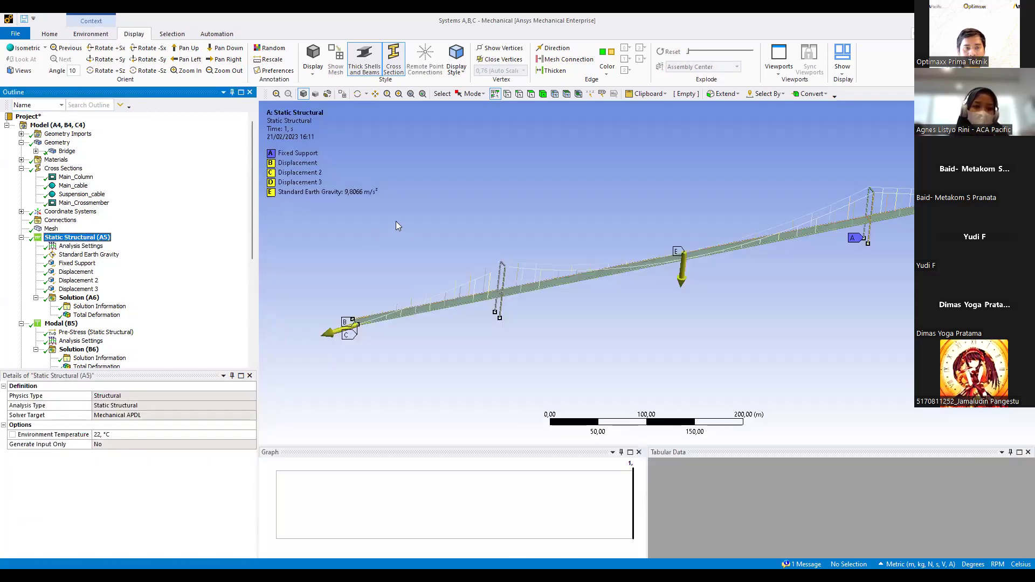
pyautogui.click(86, 257)
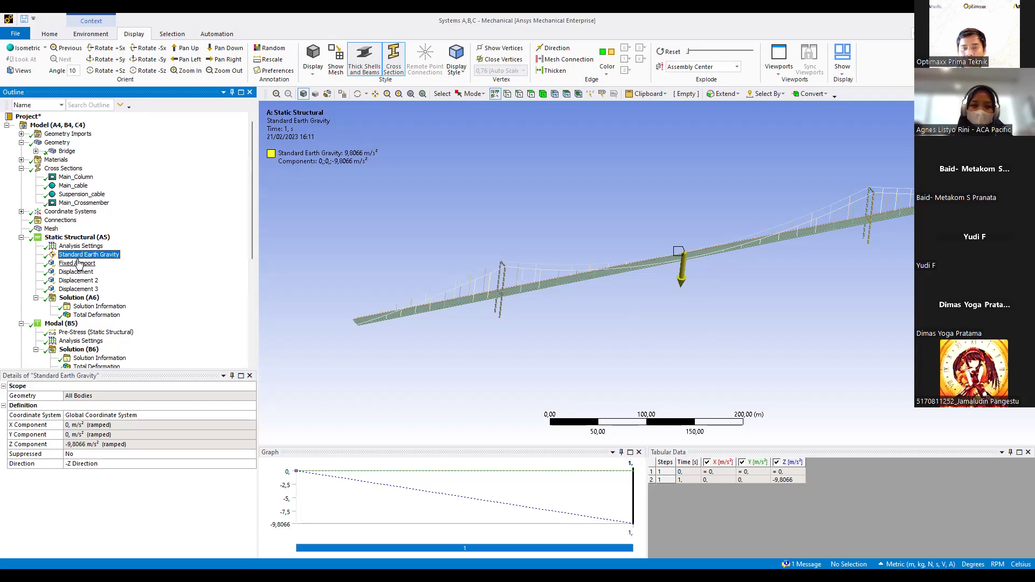
pyautogui.scroll(3, 673, 335)
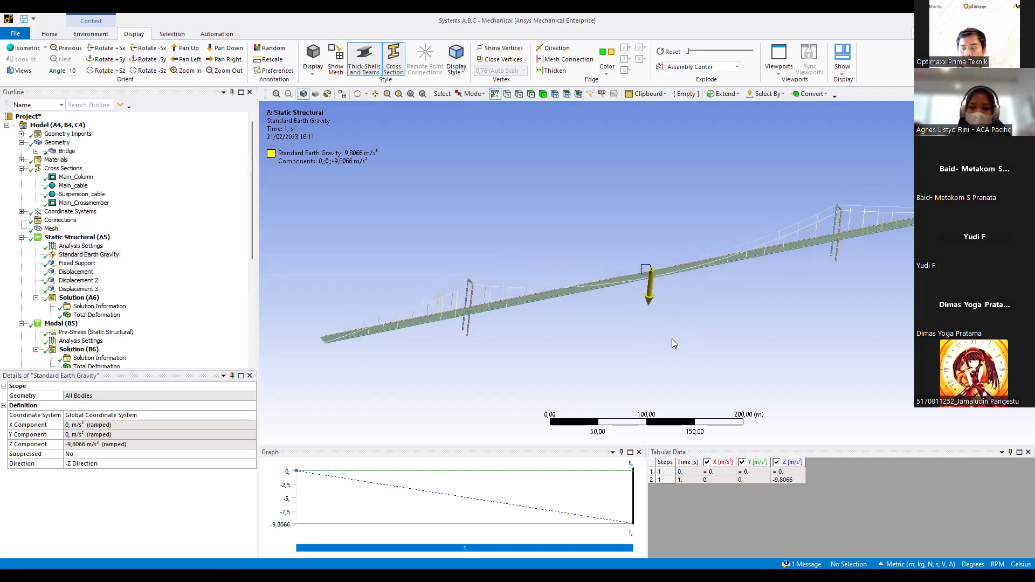
pyautogui.scroll(-3, 760, 313)
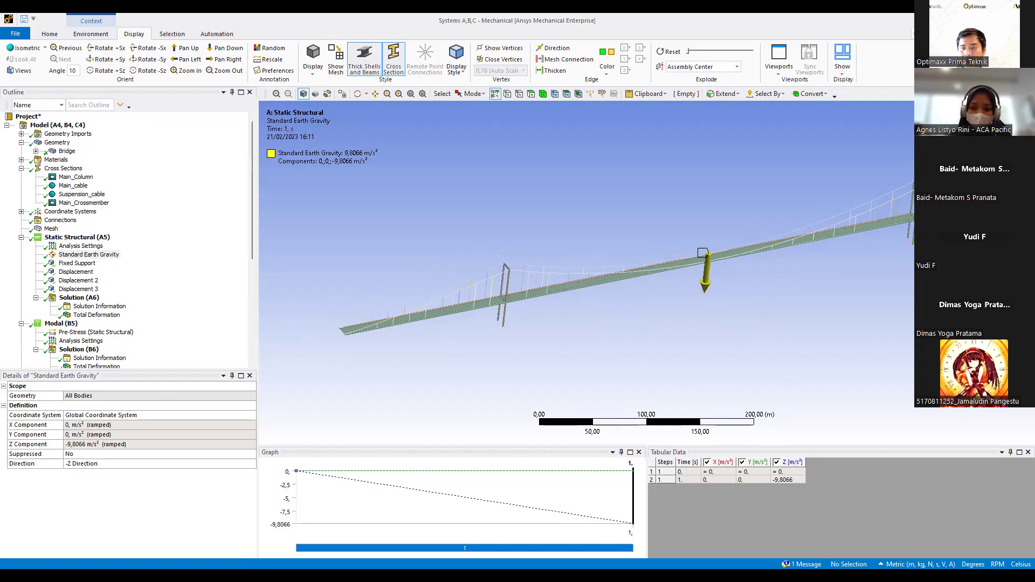
# Step: Examine the static Fixed Support and its location at the base of the bridge columns
pyautogui.click(78, 263)
pyautogui.scroll(2, 490, 338)
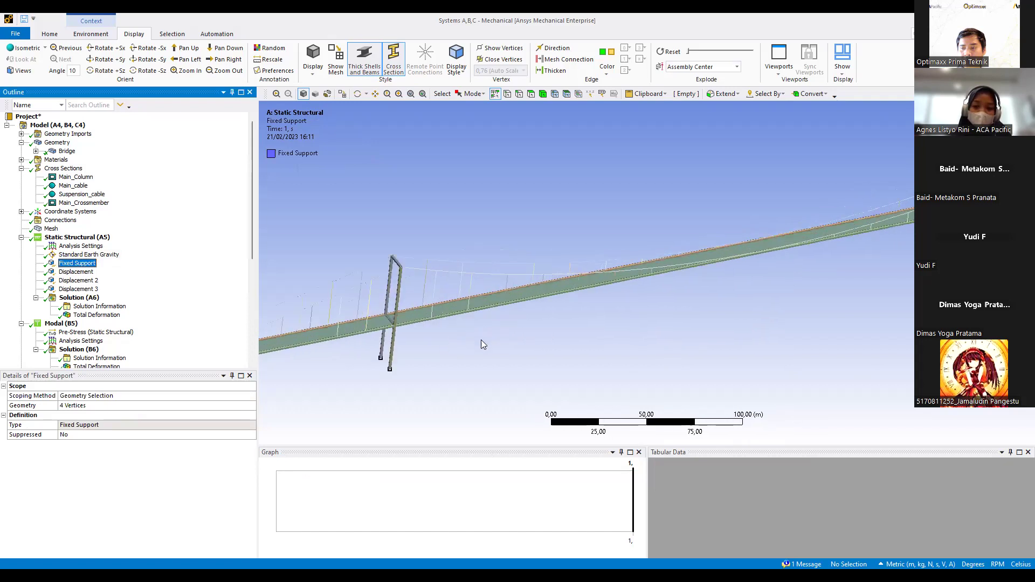
pyautogui.scroll(3, 600, 331)
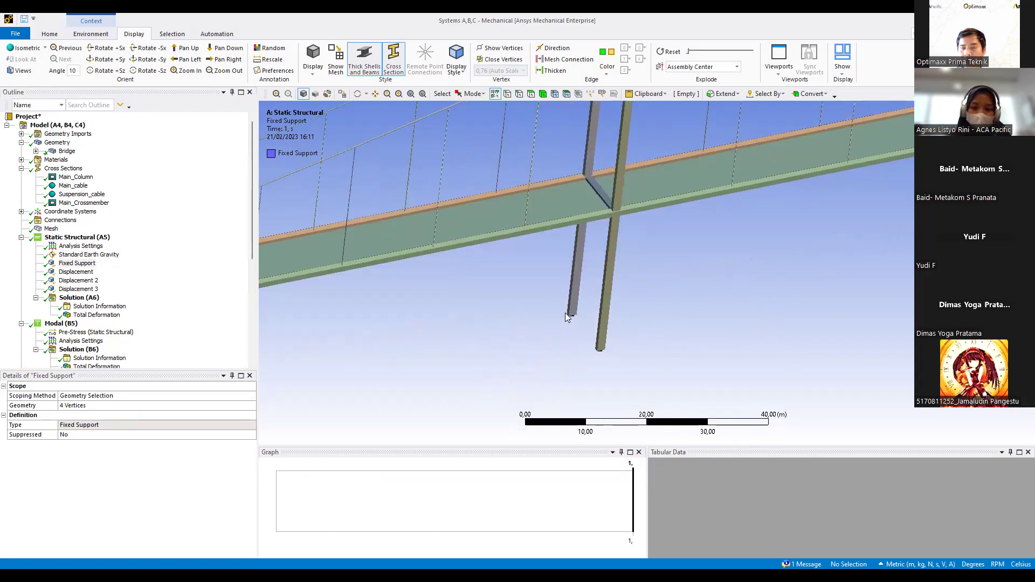
pyautogui.scroll(-3, 594, 342)
pyautogui.moveTo(593, 330); pyautogui.dragTo(803, 334, button='middle')
pyautogui.scroll(-4, 804, 330)
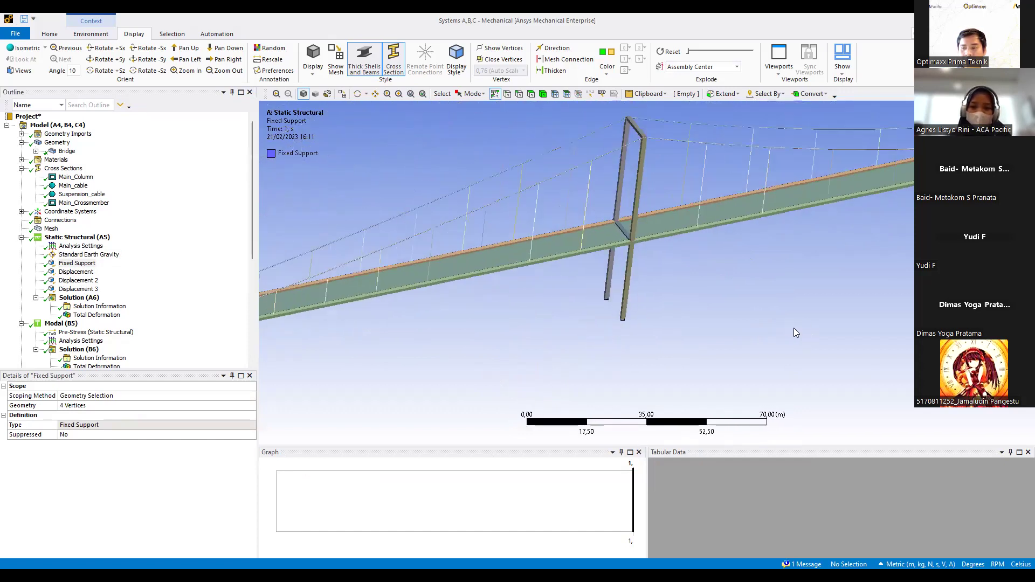
pyautogui.moveTo(613, 338); pyautogui.dragTo(654, 326, button='middle')
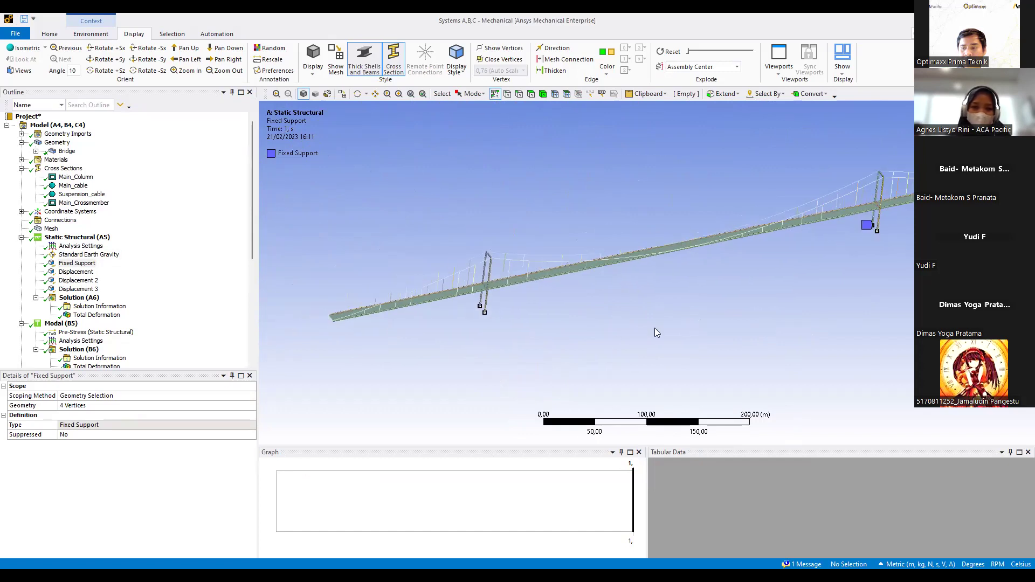
# Step: Examine the first Displacement condition and its components at the end of the bridge deck
pyautogui.click(69, 273)
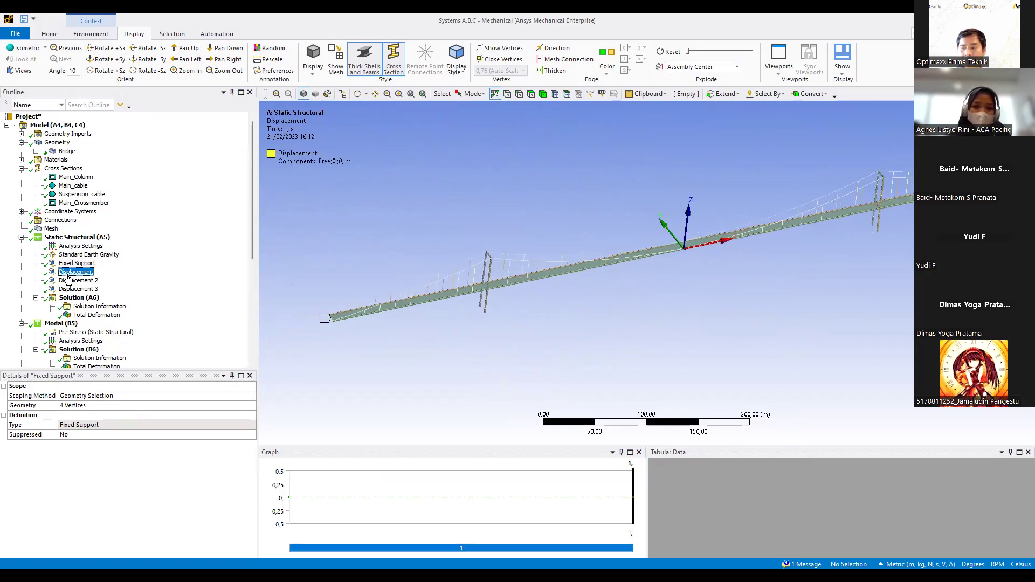
pyautogui.scroll(3, 296, 347)
pyautogui.moveTo(423, 327); pyautogui.dragTo(527, 316, button='middle')
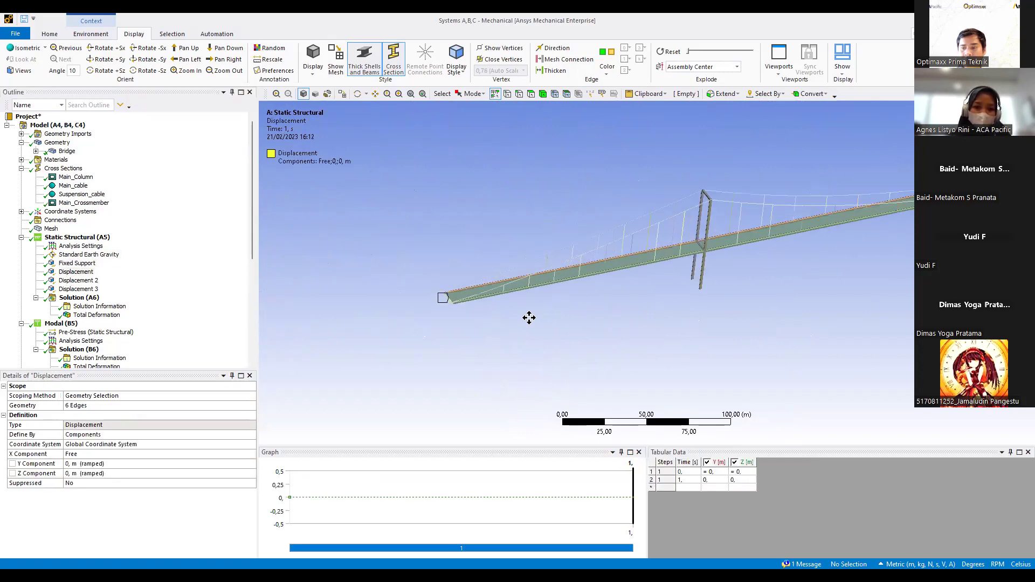
pyautogui.scroll(4, 413, 351)
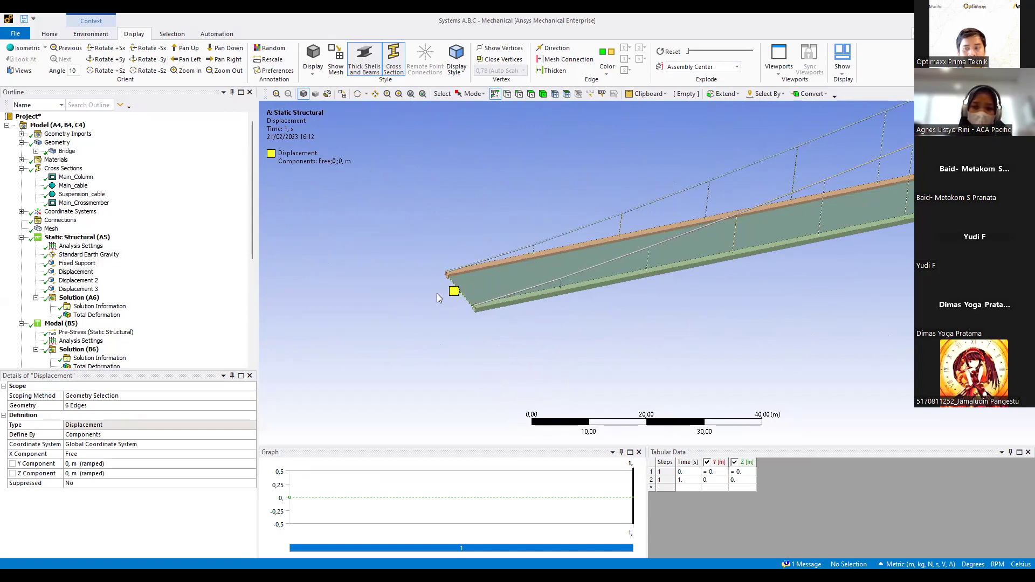
# Step: Examine the Displacement 2 condition, checking its components and the main cable end vertices it is scoped to
pyautogui.click(78, 281)
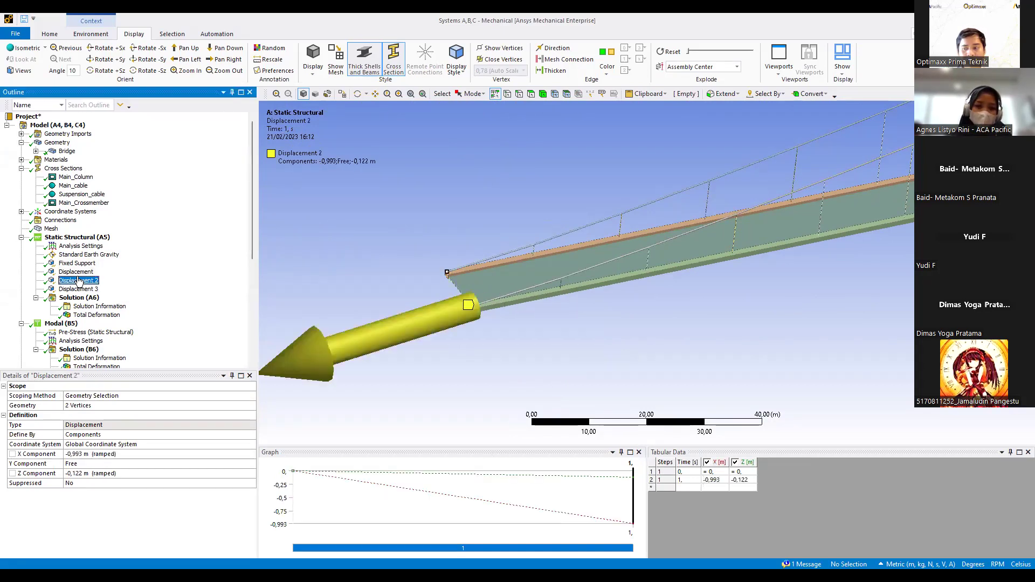
pyautogui.moveTo(517, 348); pyautogui.dragTo(716, 281, button='middle')
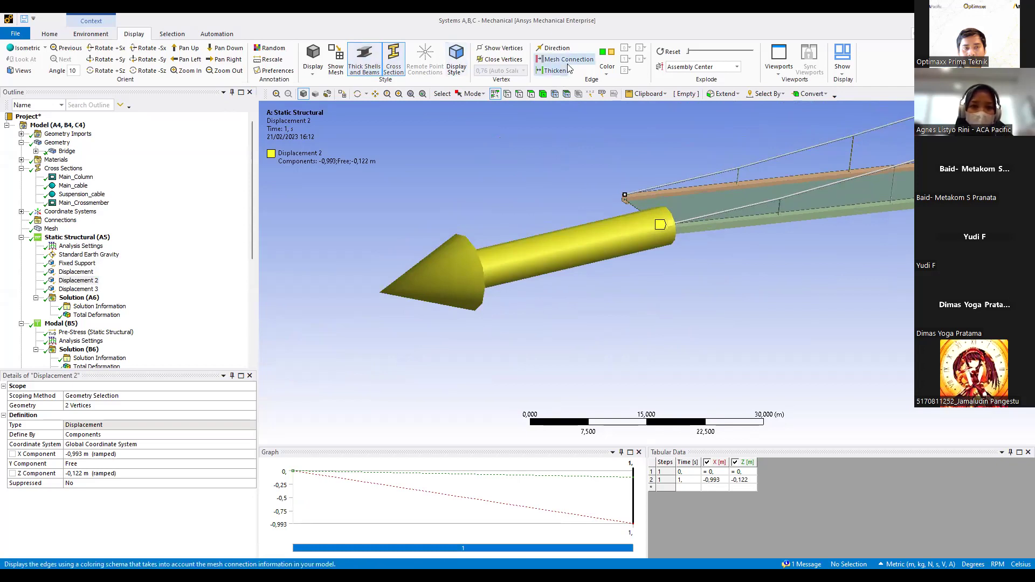
pyautogui.scroll(2, 673, 238)
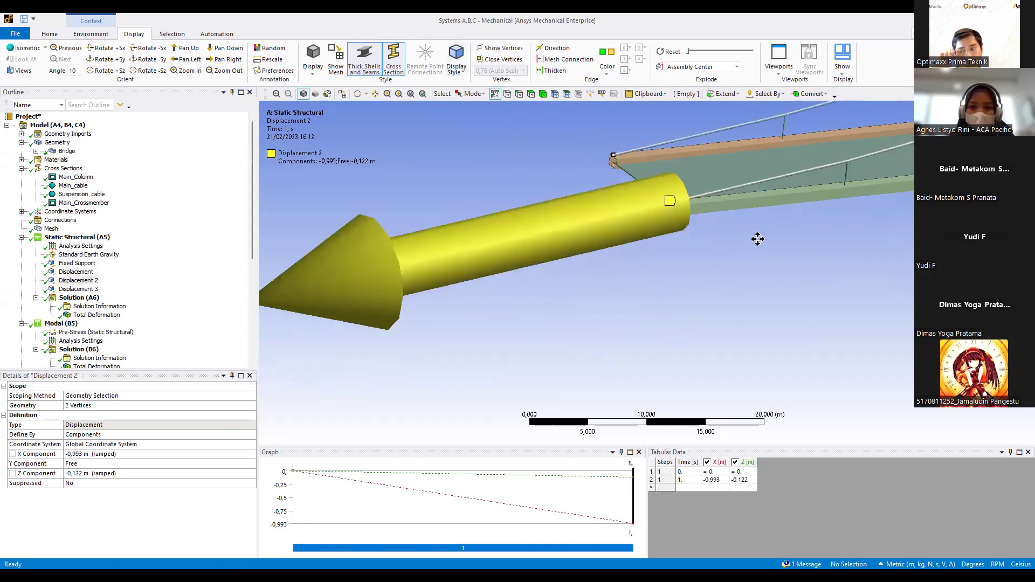
pyautogui.keyDown('ctrl'); pyautogui.moveTo(758, 239); pyautogui.dragTo(654, 328, button='middle'); pyautogui.keyUp('ctrl')
pyautogui.scroll(3, 653, 330)
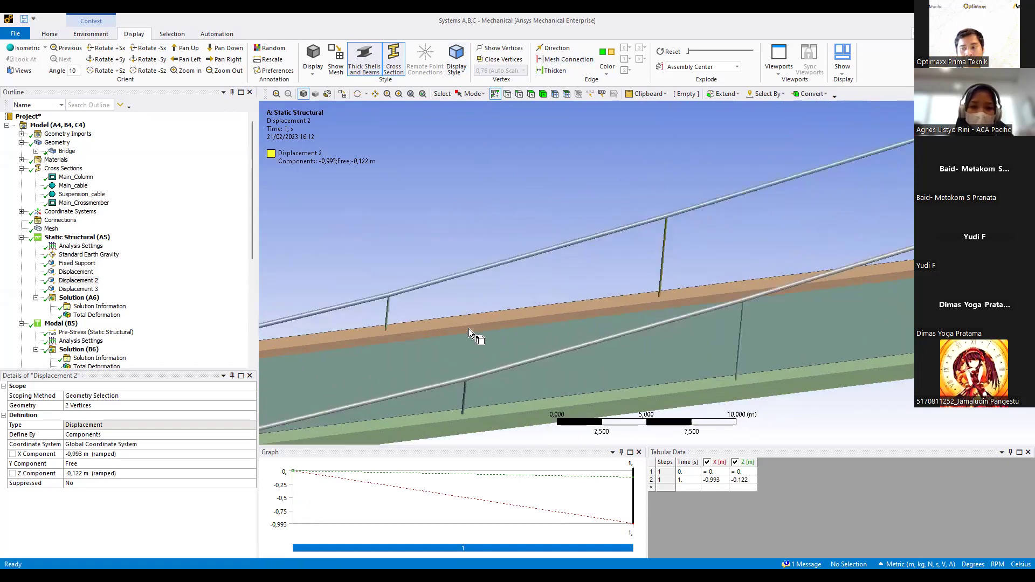
pyautogui.moveTo(450, 351); pyautogui.dragTo(522, 321, button='middle')
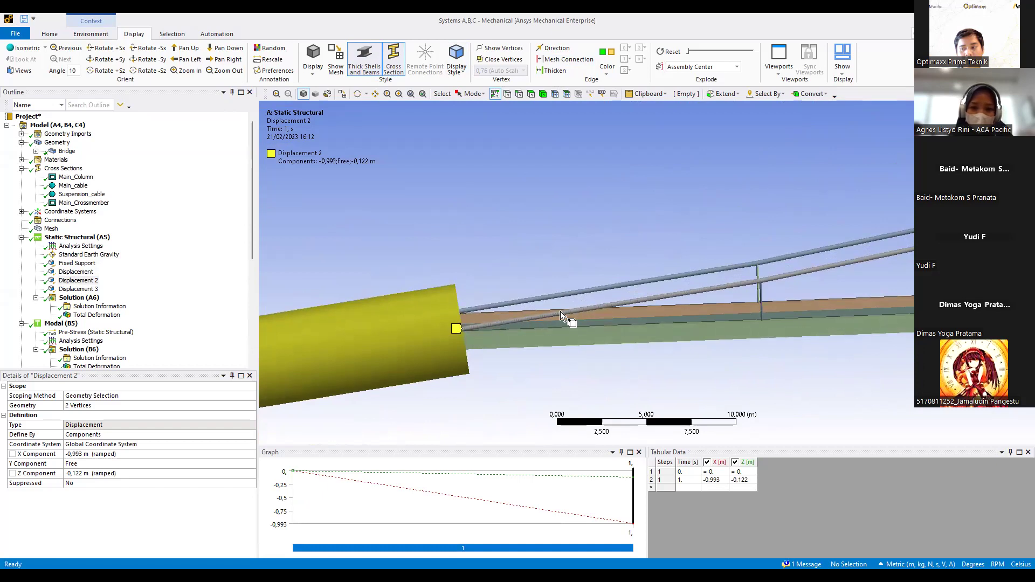
pyautogui.moveTo(457, 329); pyautogui.dragTo(500, 380, button='middle')
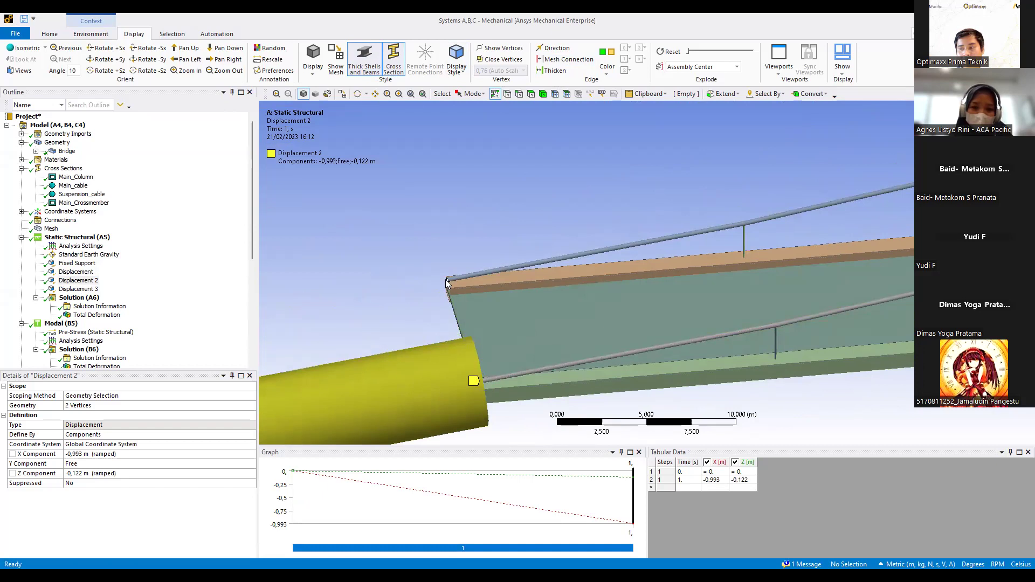
pyautogui.scroll(-3, 683, 413)
pyautogui.scroll(-1, 683, 413)
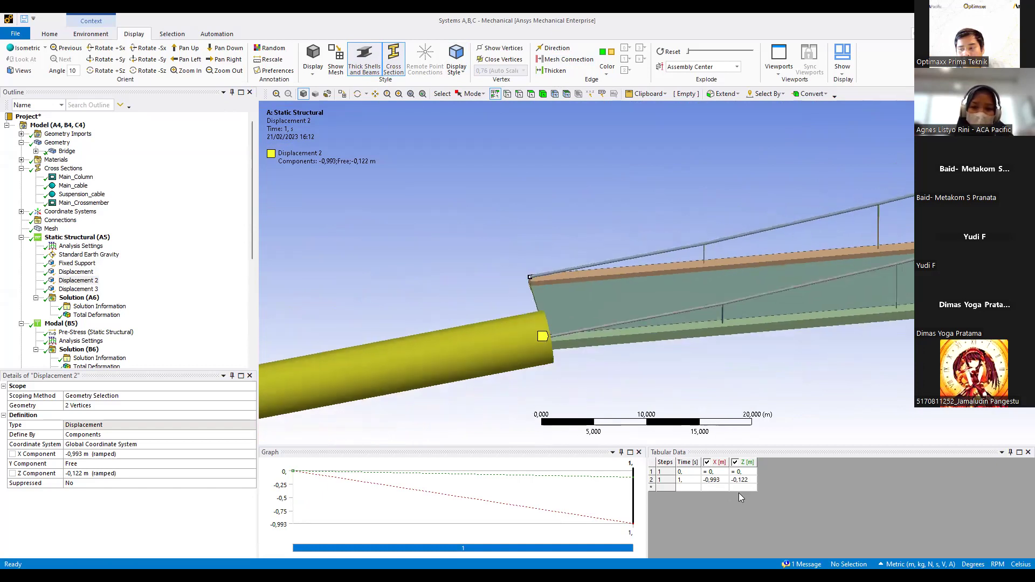
pyautogui.scroll(-3, 470, 353)
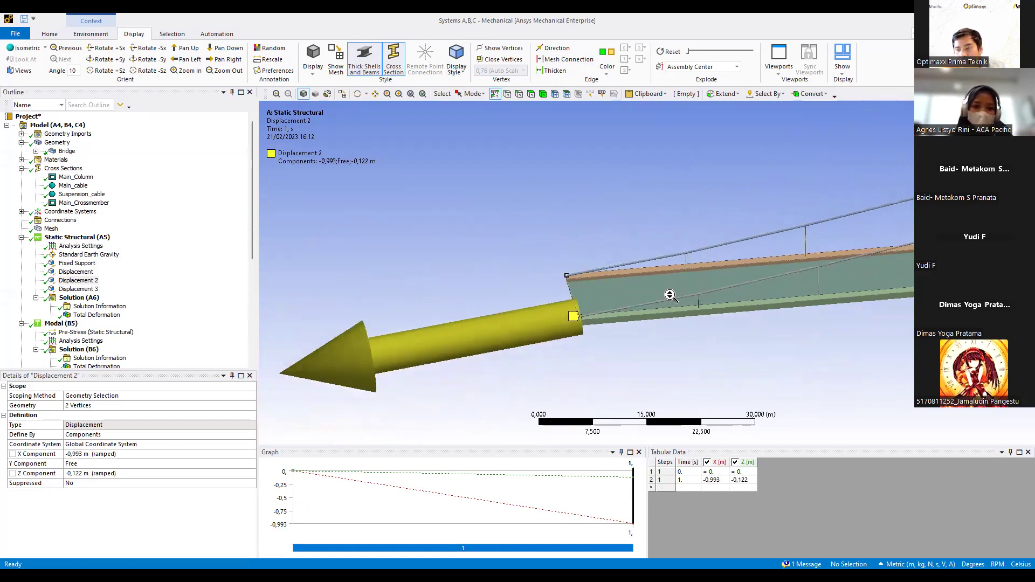
# Step: Examine the Displacement 3 condition at the opposite end of the bridge and its components
pyautogui.click(78, 289)
pyautogui.scroll(-1, 722, 335)
pyautogui.scroll(-6, 722, 335)
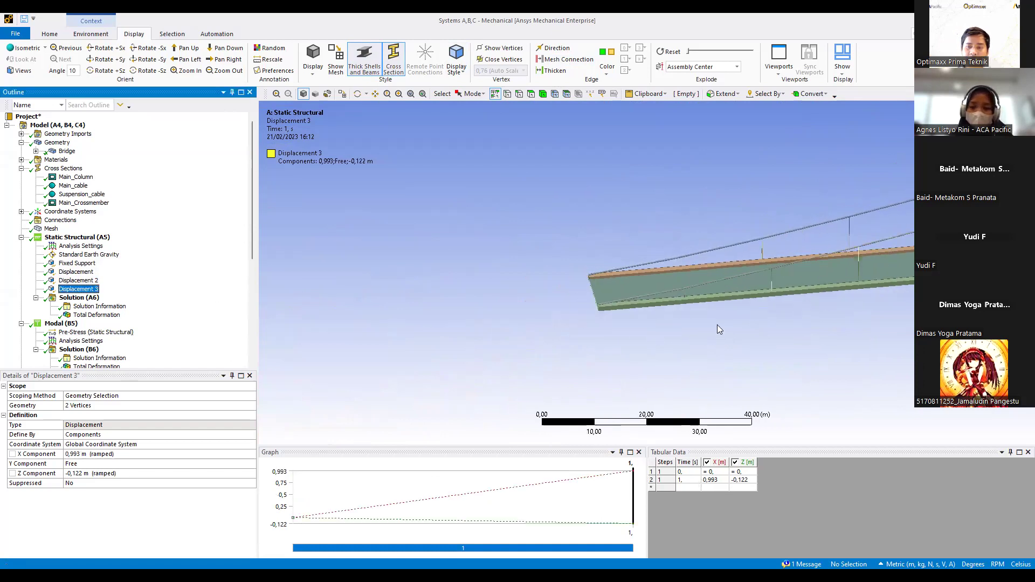
pyautogui.scroll(6, 704, 318)
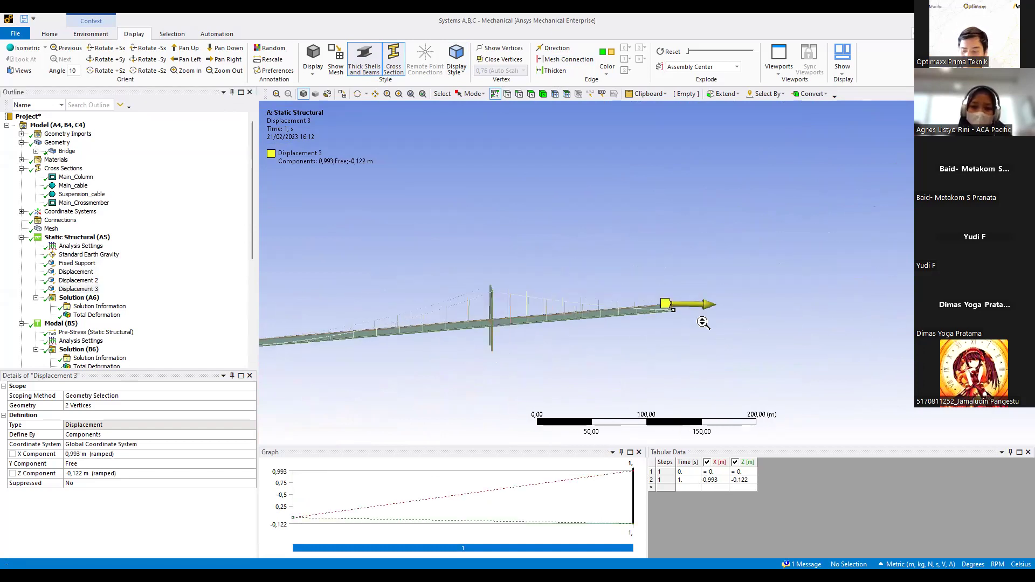
pyautogui.scroll(-4, 527, 325)
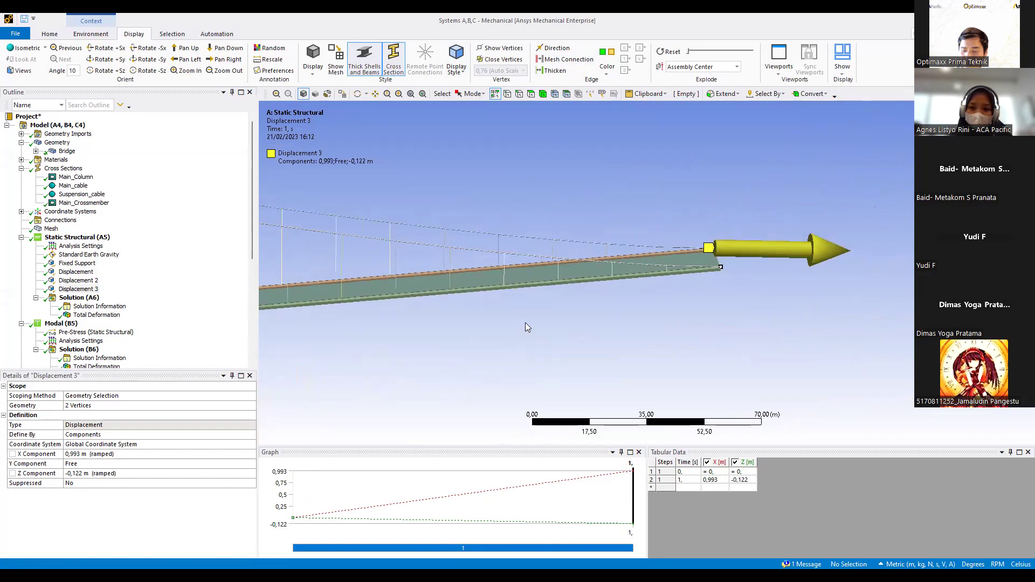
pyautogui.scroll(-4, 675, 303)
pyautogui.moveTo(565, 311); pyautogui.dragTo(649, 277, button='middle')
pyautogui.scroll(2, 647, 332)
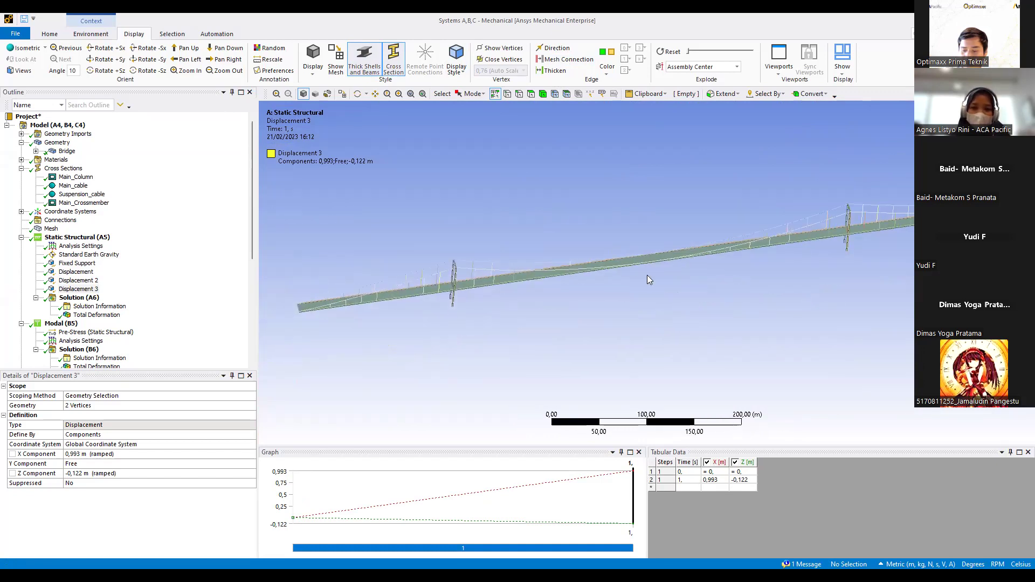
# Step: Display the static Total Deformation result and set its deformation scale factor to 20
pyautogui.click(158, 313)
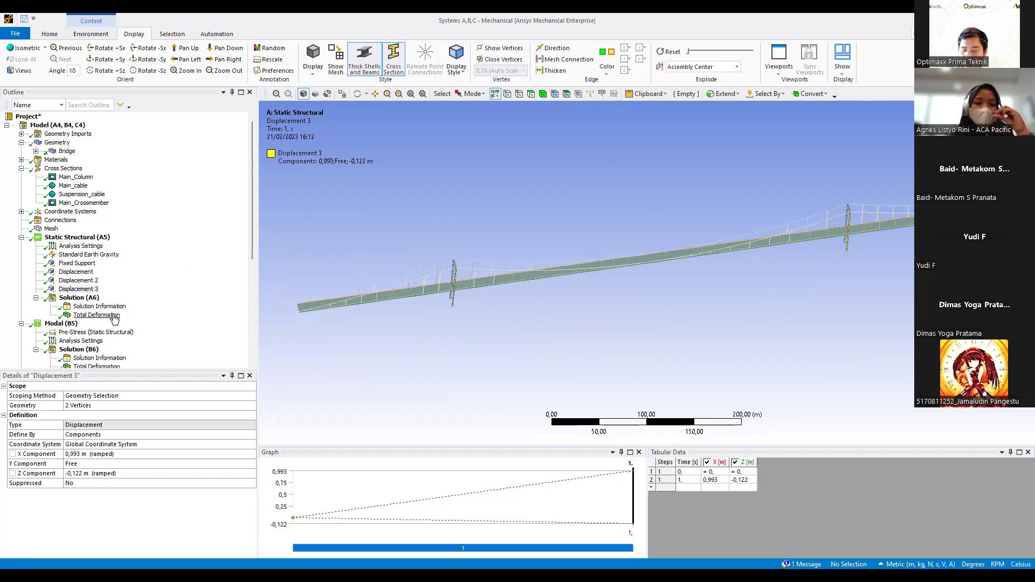
pyautogui.moveTo(583, 304); pyautogui.dragTo(615, 299)
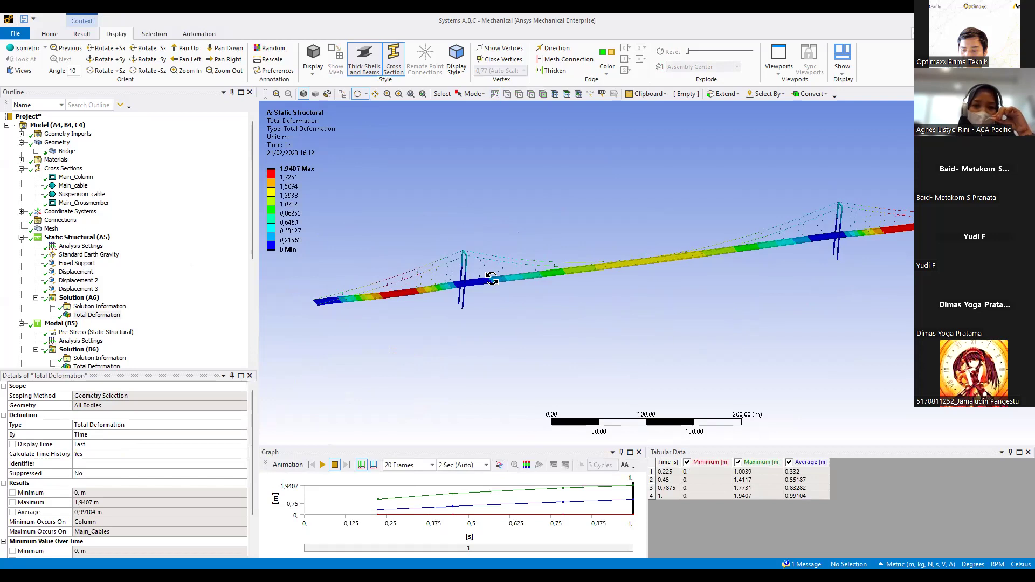
pyautogui.click(82, 33)
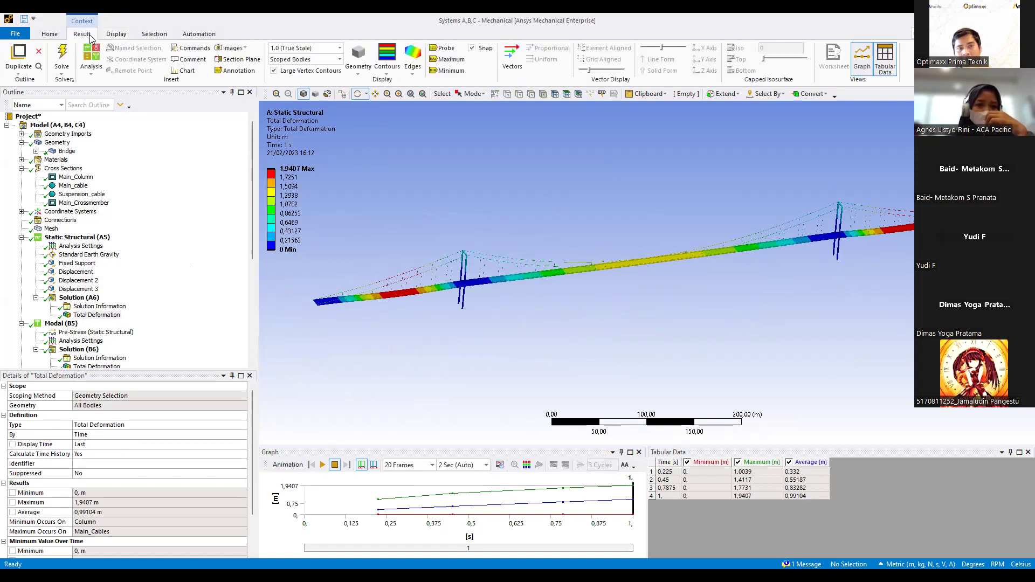
pyautogui.click(339, 48)
pyautogui.click(323, 62)
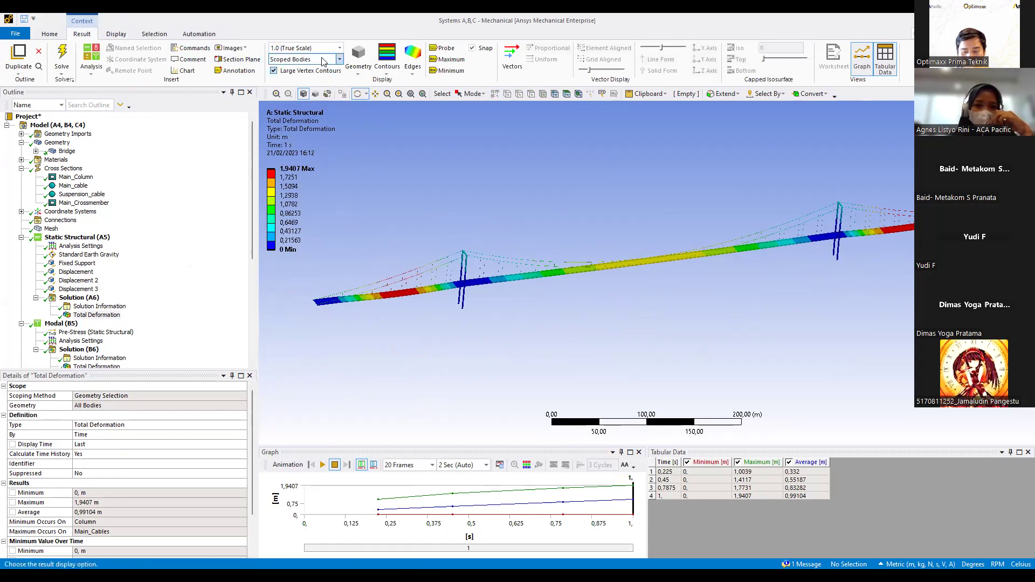
pyautogui.write('20')
pyautogui.press('Return')
pyautogui.click(600, 233)
pyautogui.moveTo(600, 233); pyautogui.dragTo(584, 257)
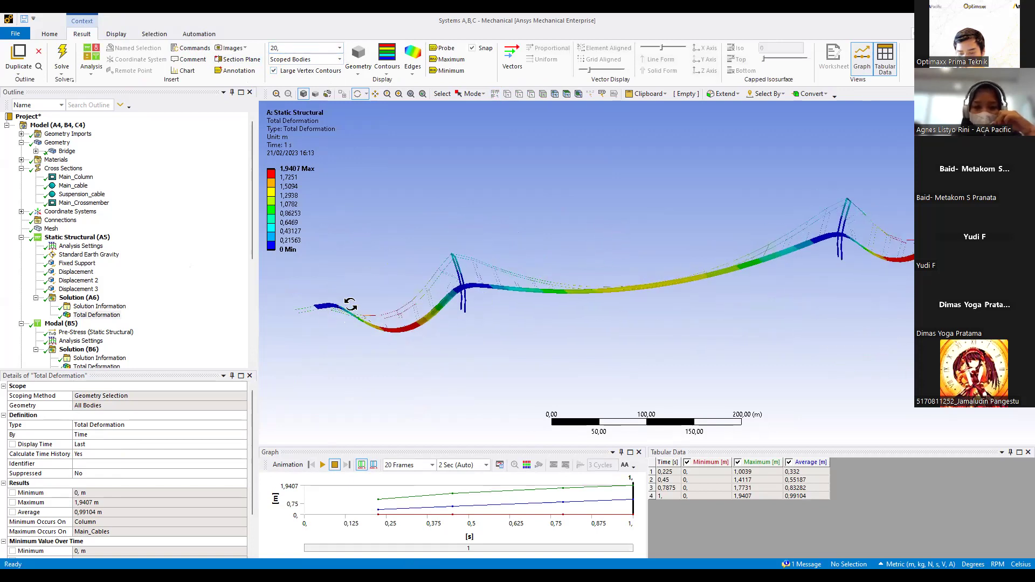
pyautogui.moveTo(416, 340); pyautogui.dragTo(377, 291)
# Step: Set the deformation scale factor of the static Total Deformation result to 5 and inspect the deformed bridge
pyautogui.press('Tab')
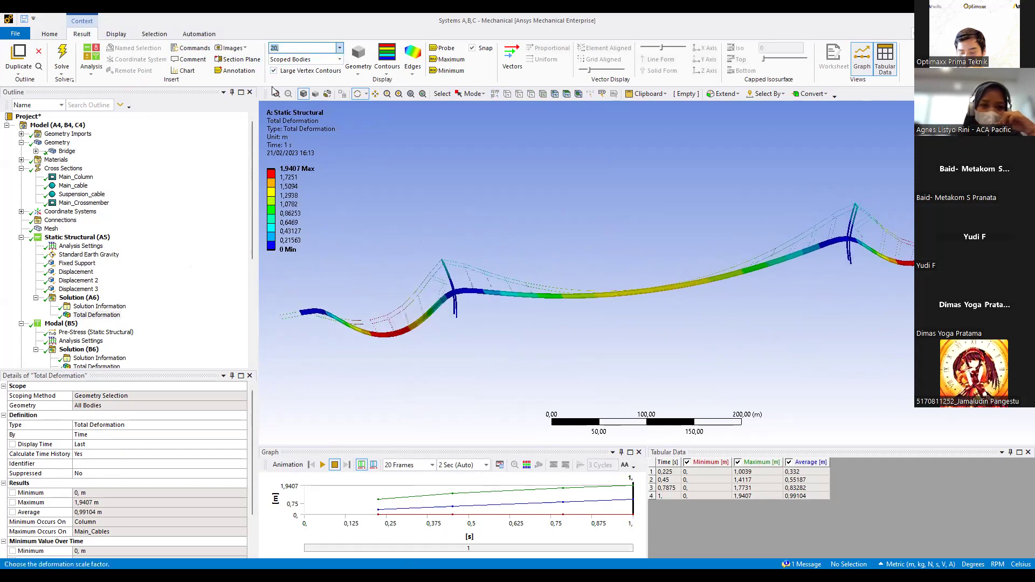
pyautogui.write('5')
pyautogui.press('Return')
pyautogui.moveTo(652, 266)
pyautogui.mouseDown()
pyautogui.moveTo(666, 225)
pyautogui.moveTo(670, 252)
pyautogui.moveTo(654, 275)
pyautogui.mouseUp()
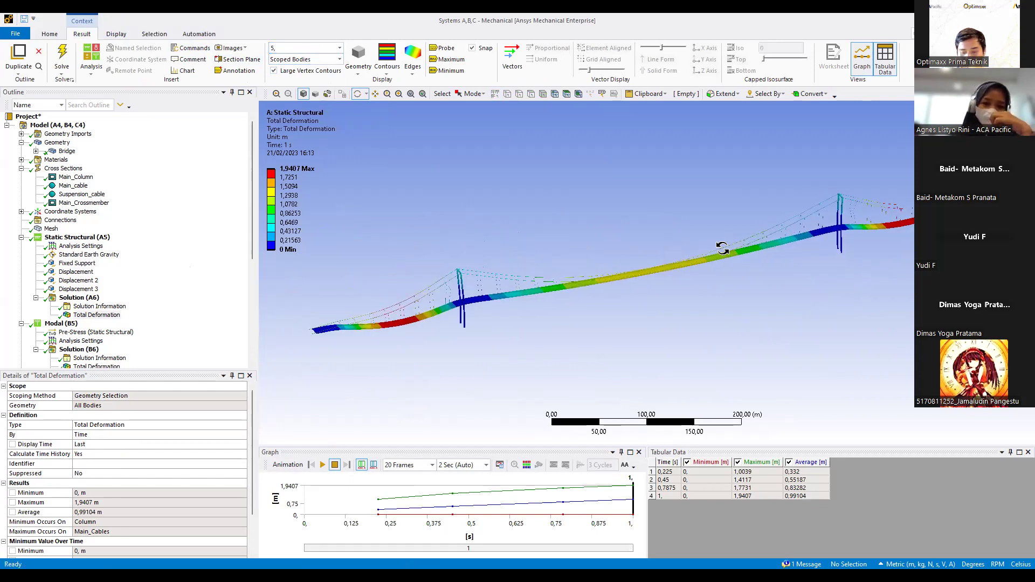
# Step: Examine the Modal analysis environment and its Analysis Settings, including the number of modes and frequency range
pyautogui.scroll(-5, 70, 322)
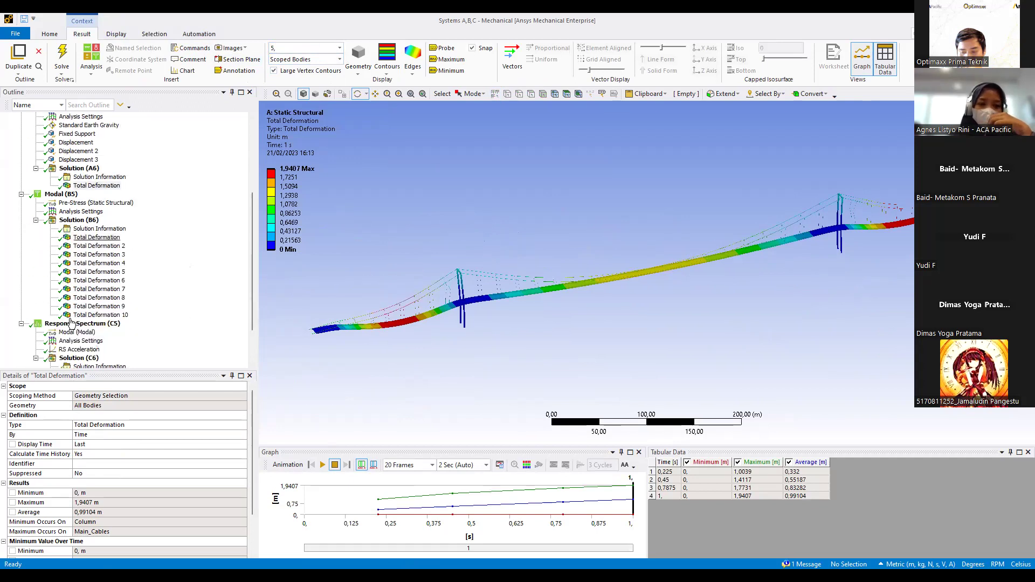
pyautogui.click(61, 194)
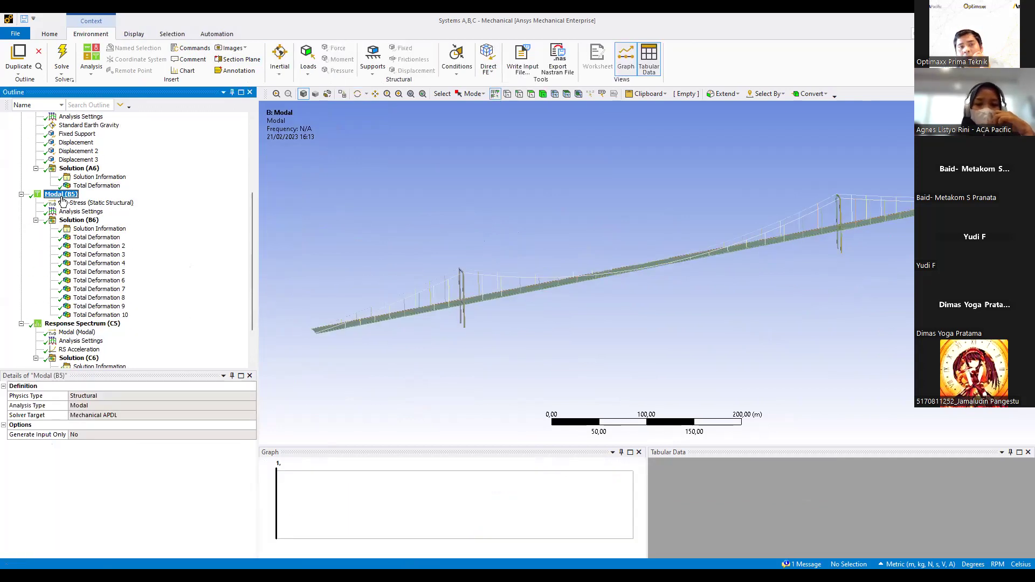
pyautogui.moveTo(697, 259)
pyautogui.mouseDown()
pyautogui.moveTo(708, 260)
pyautogui.moveTo(687, 265)
pyautogui.mouseUp()
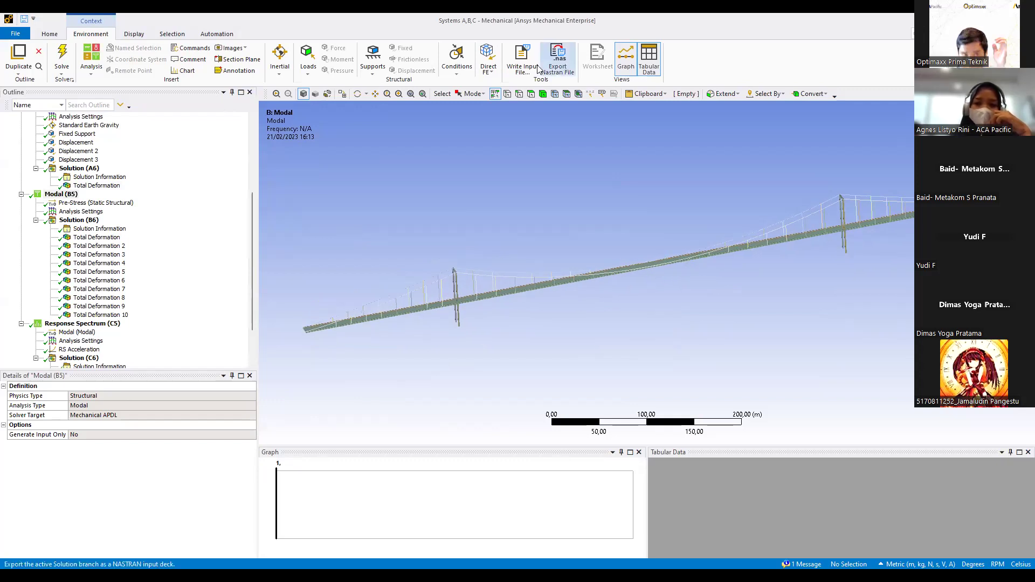
pyautogui.moveTo(507, 178); pyautogui.dragTo(481, 267)
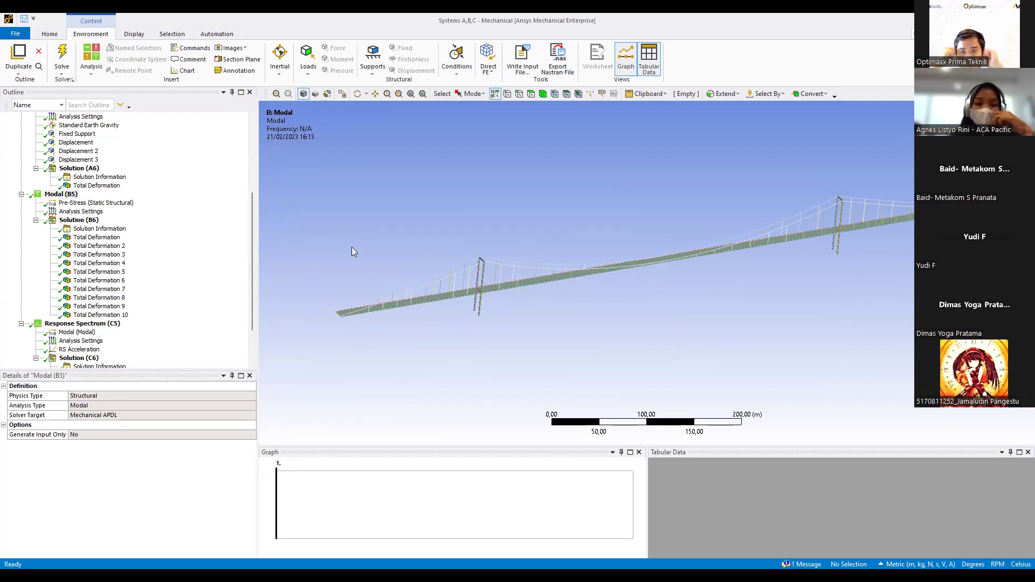
pyautogui.click(85, 213)
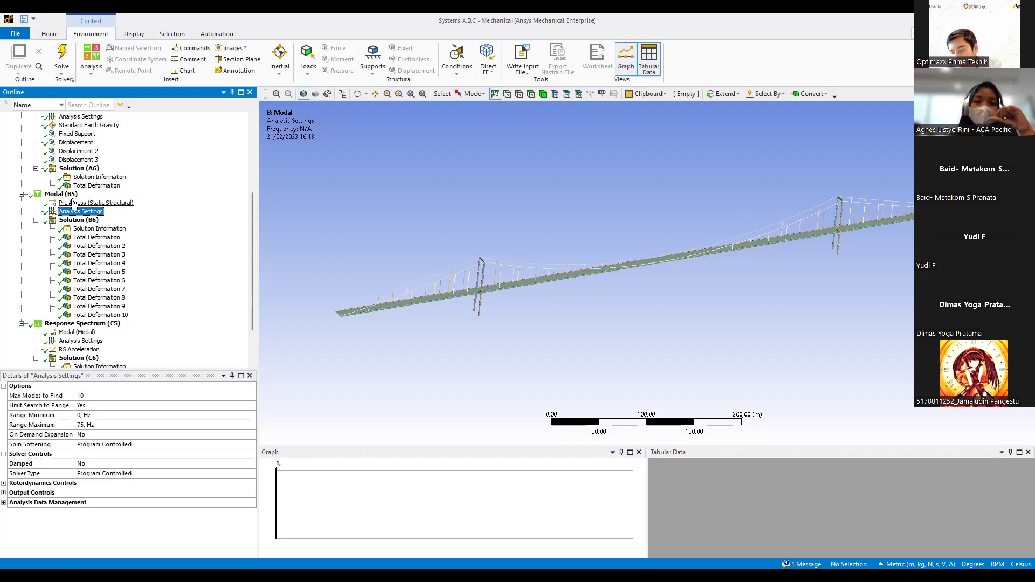
# Step: Review the static Fixed Support and the mode frequencies of the Modal solution
pyautogui.scroll(3, 68, 213)
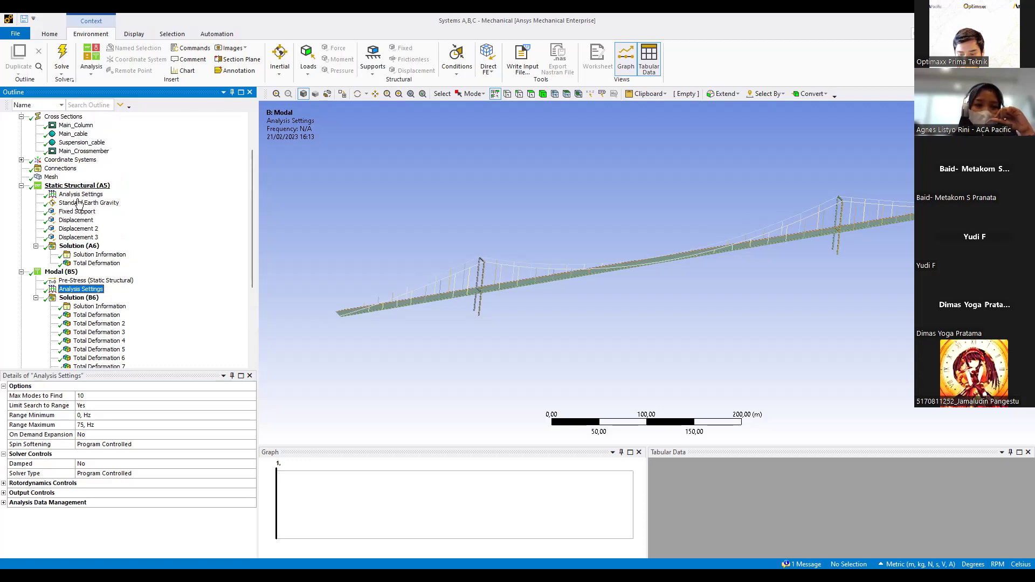
pyautogui.click(77, 211)
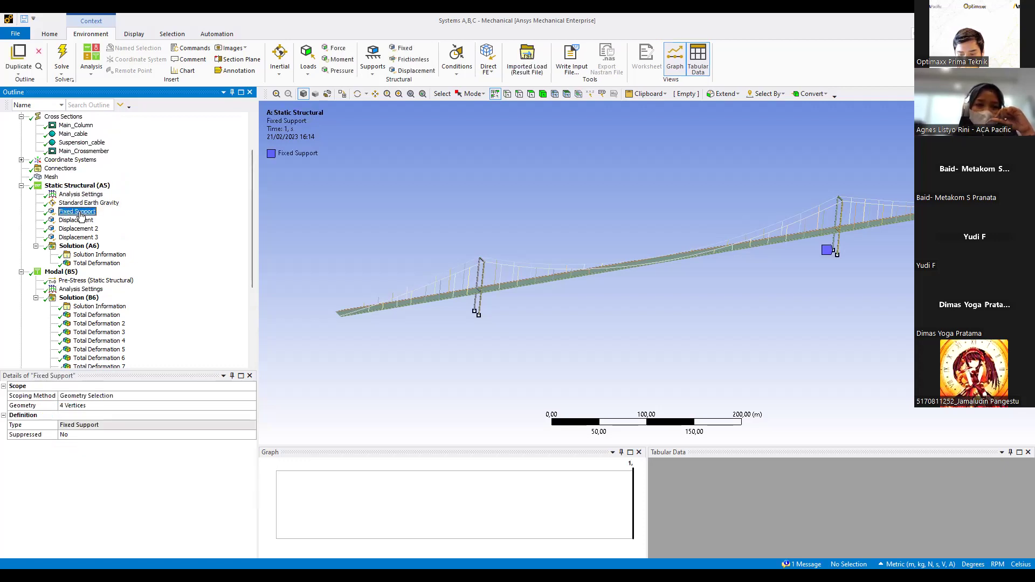
pyautogui.click(87, 299)
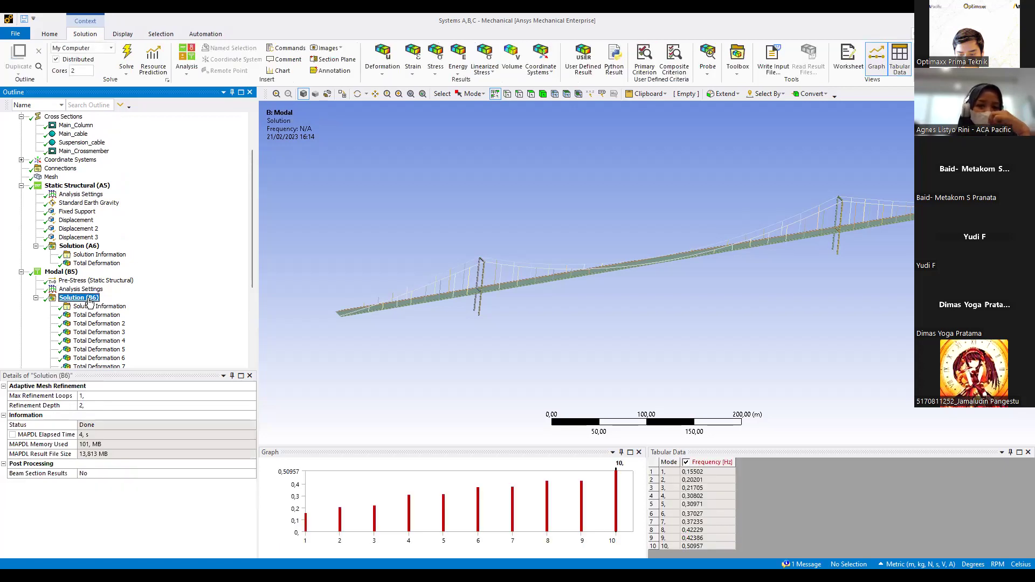
# Step: Examine the modal Solution Information's Participation Factor Summary, including the Effective Mass and Ratio of Effective Mass to Total Mass tables
pyautogui.click(107, 307)
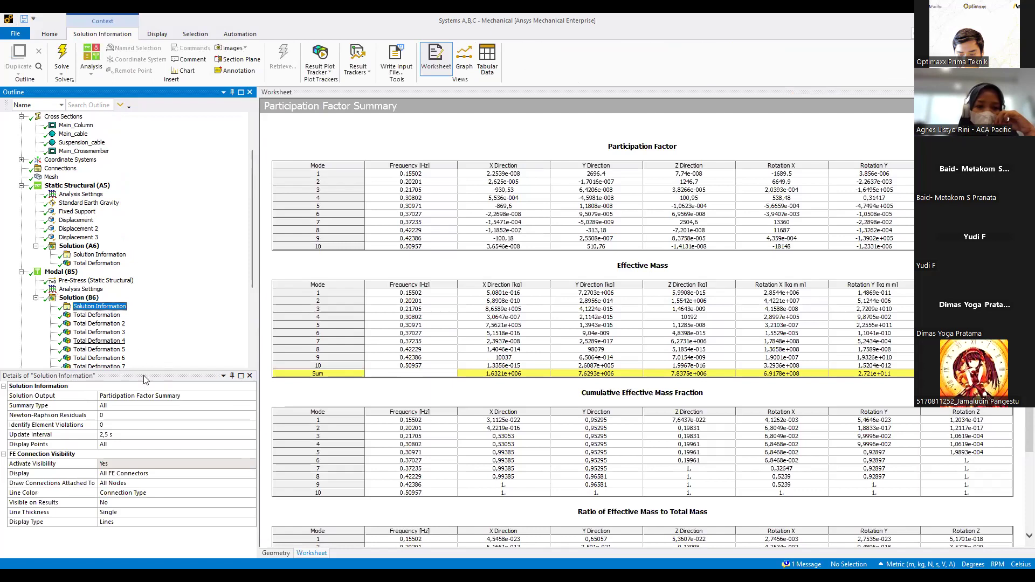
pyautogui.scroll(-3, 160, 360)
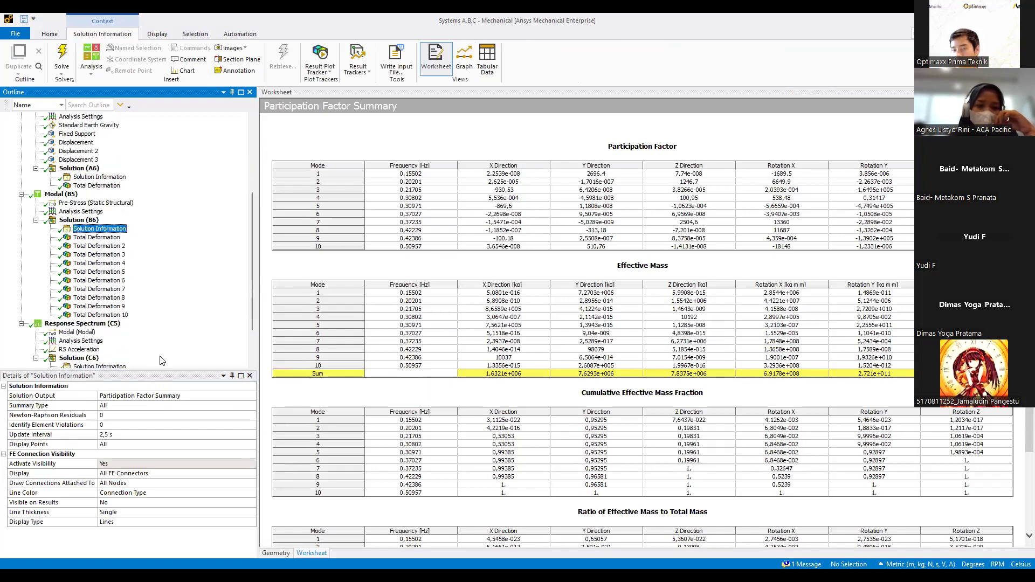
pyautogui.scroll(-1, 160, 360)
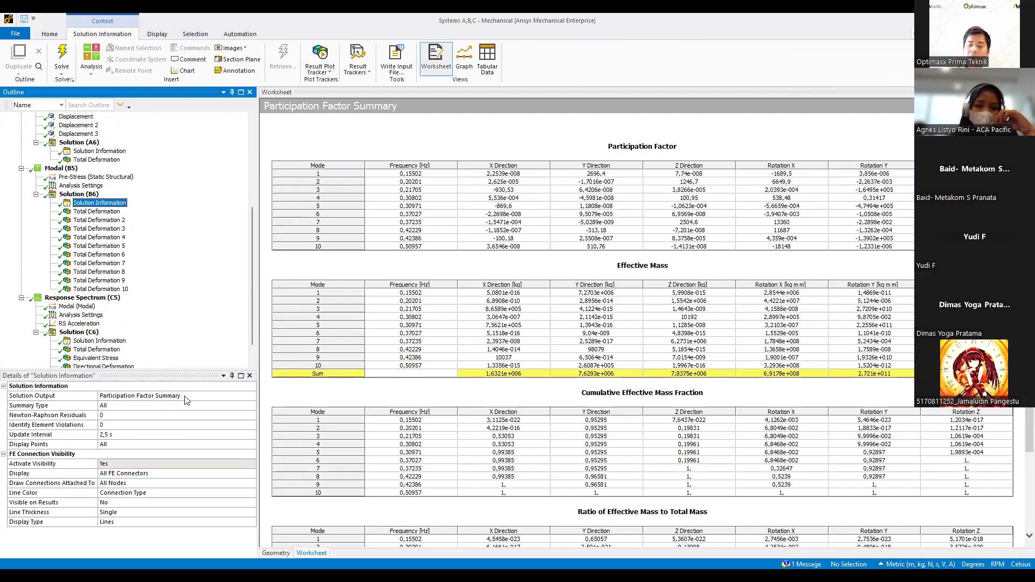
pyautogui.click(664, 405)
pyautogui.scroll(-3, 667, 402)
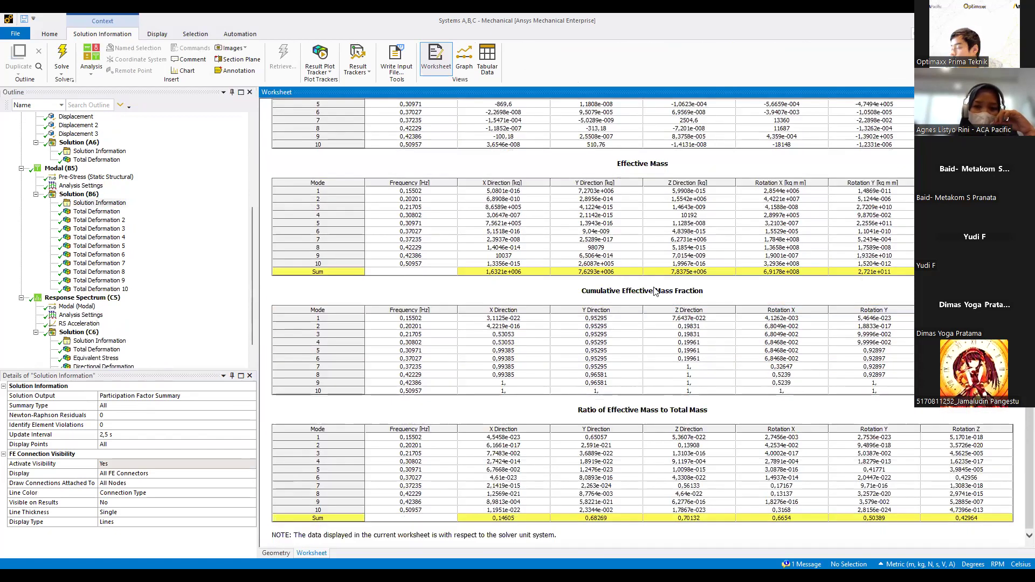
pyautogui.scroll(3, 655, 292)
pyautogui.scroll(-3, 610, 418)
pyautogui.moveTo(581, 412); pyautogui.dragTo(720, 417)
pyautogui.click(692, 418)
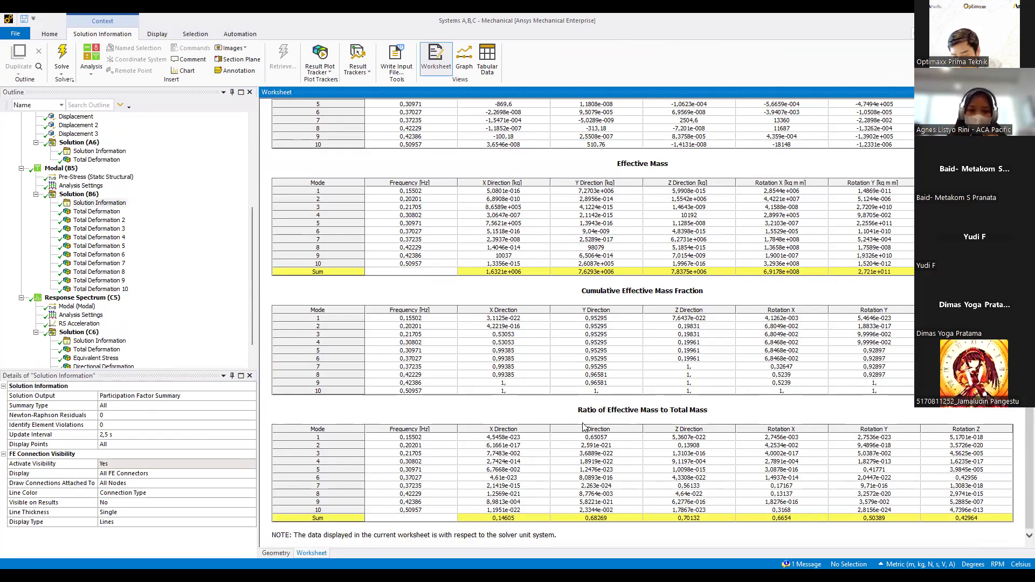
pyautogui.scroll(3, 531, 377)
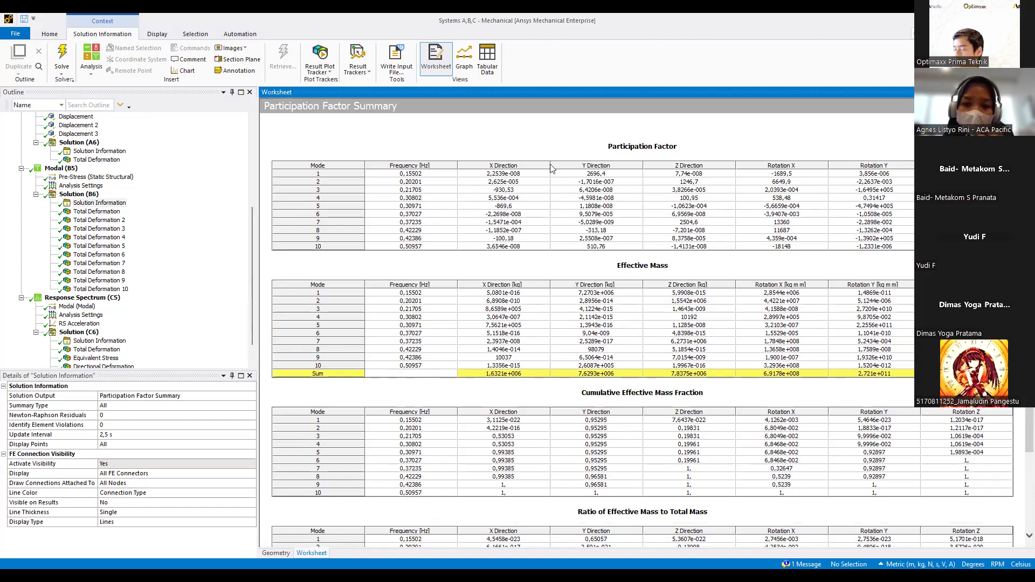
# Step: Examine mode 1 in the Participation Factor table, comparing its Y Direction and Rotation X values
pyautogui.tripleClick(614, 150)
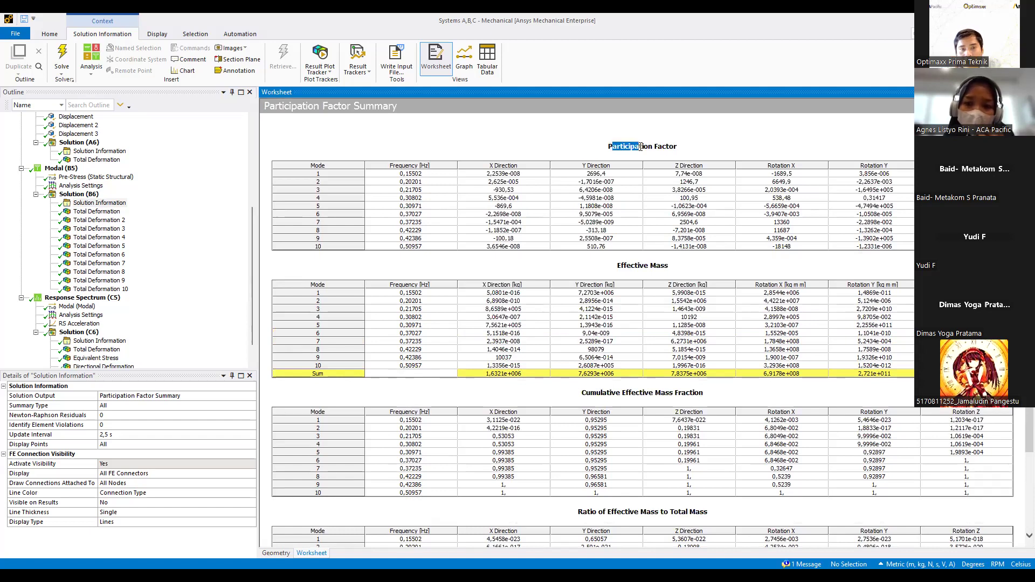
pyautogui.click(607, 157)
pyautogui.tripleClick(629, 148)
pyautogui.click(650, 152)
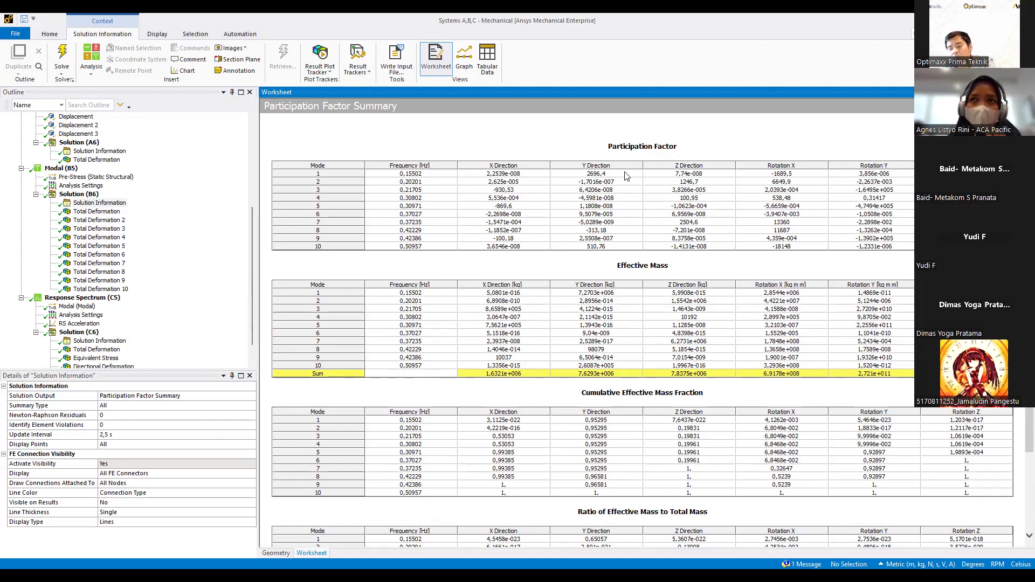
pyautogui.click(335, 180)
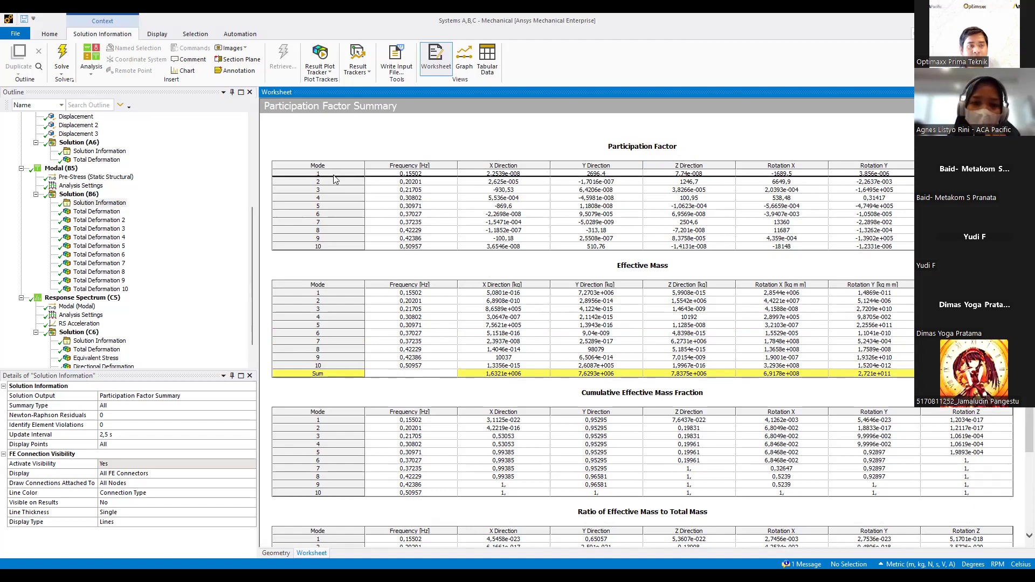
pyautogui.click(337, 178)
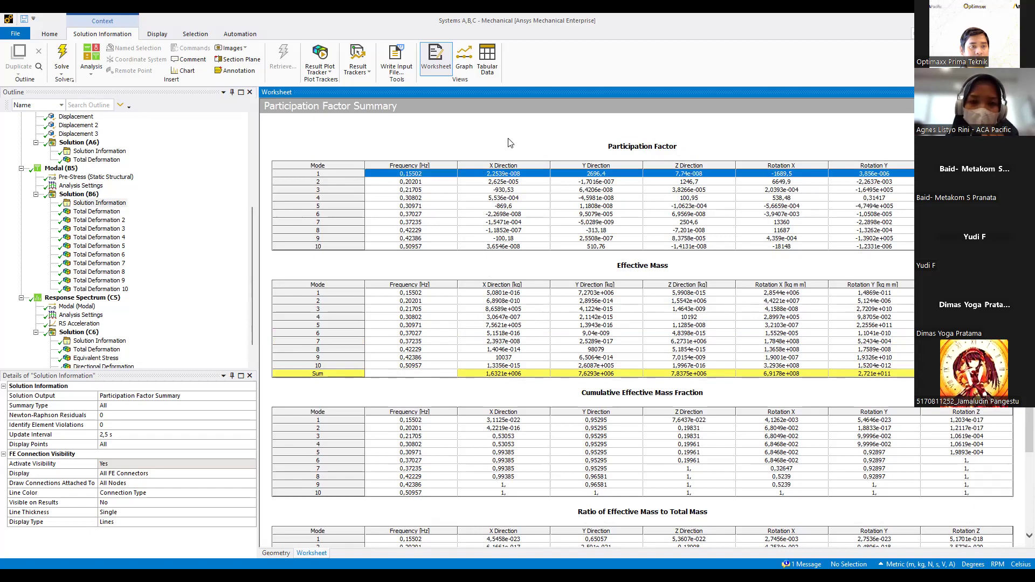
pyautogui.click(431, 176)
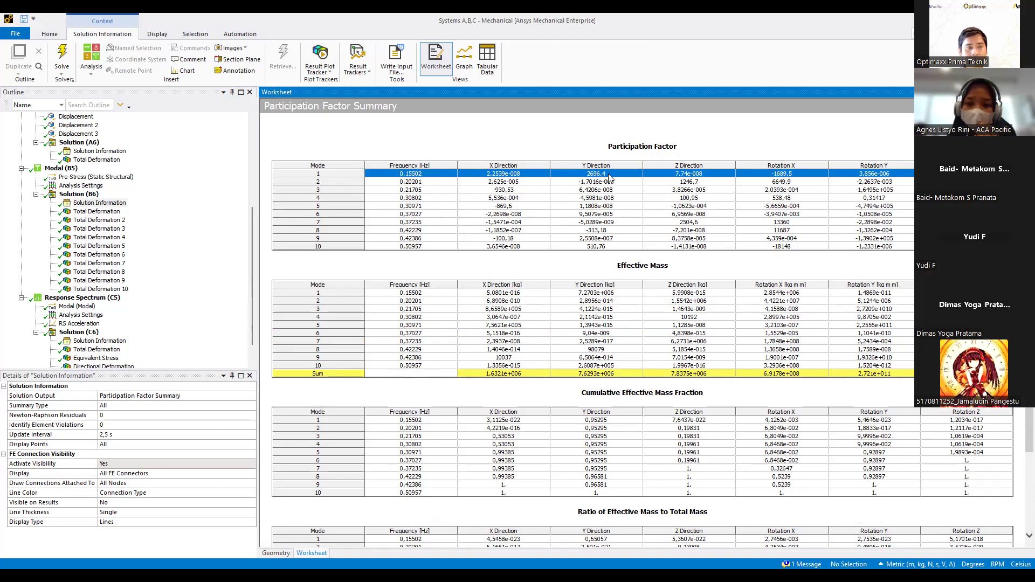
pyautogui.click(556, 157)
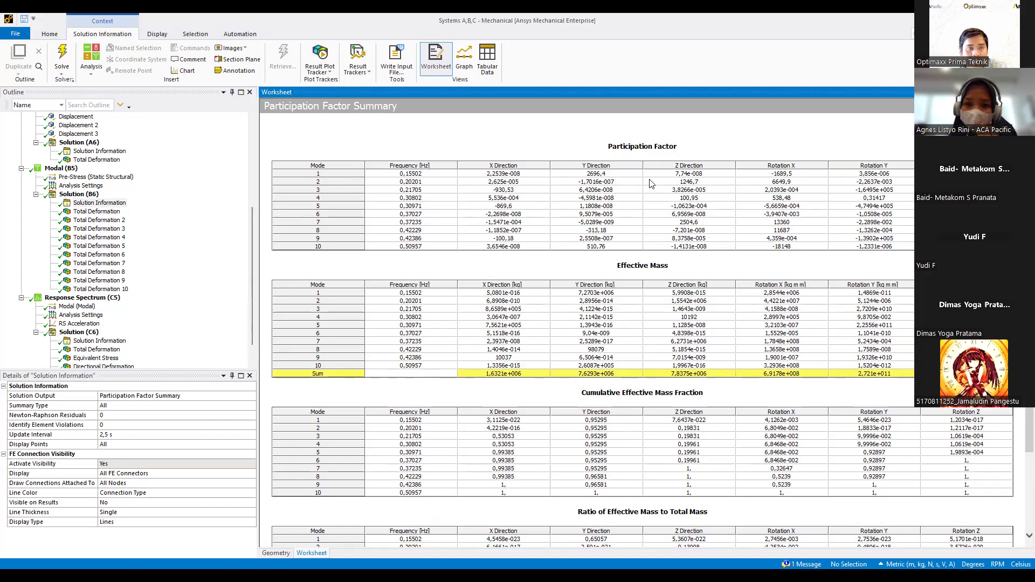
pyautogui.click(616, 173)
pyautogui.click(783, 176)
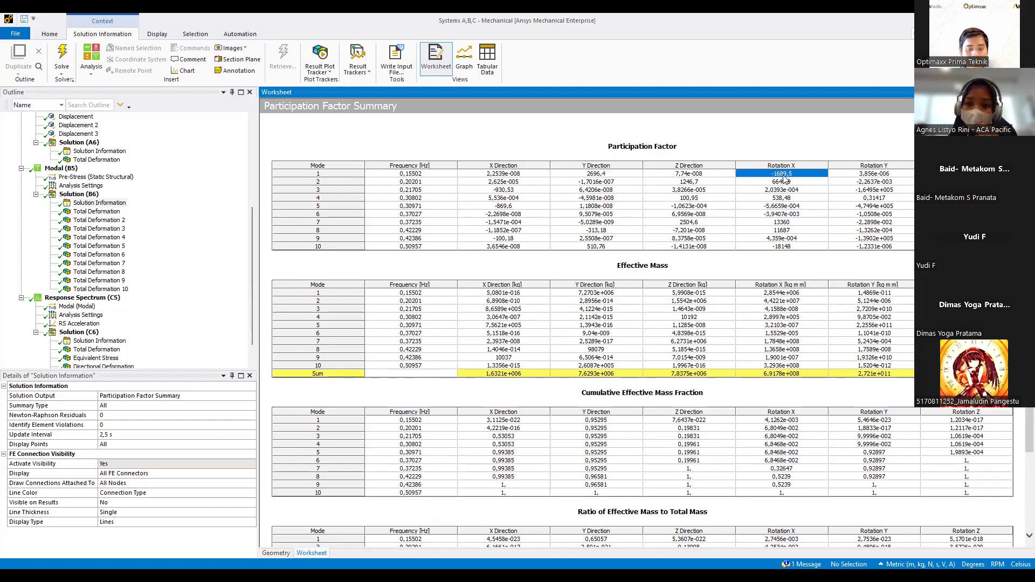
pyautogui.click(636, 174)
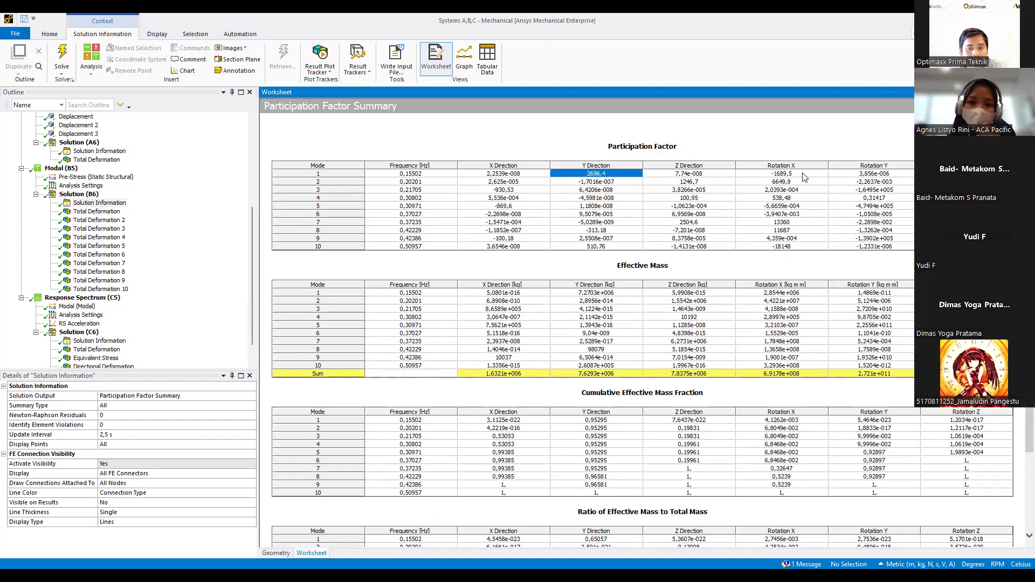
# Step: Compare the mode 1 Total Deformation result with the modal Participation Factor Summary and return to the deformation plot
pyautogui.click(111, 214)
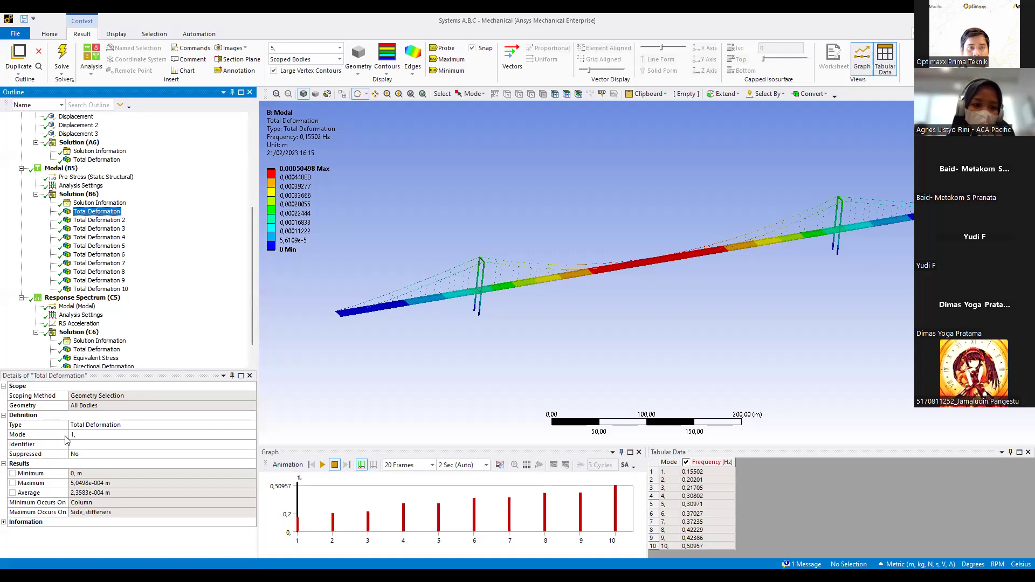
pyautogui.click(107, 203)
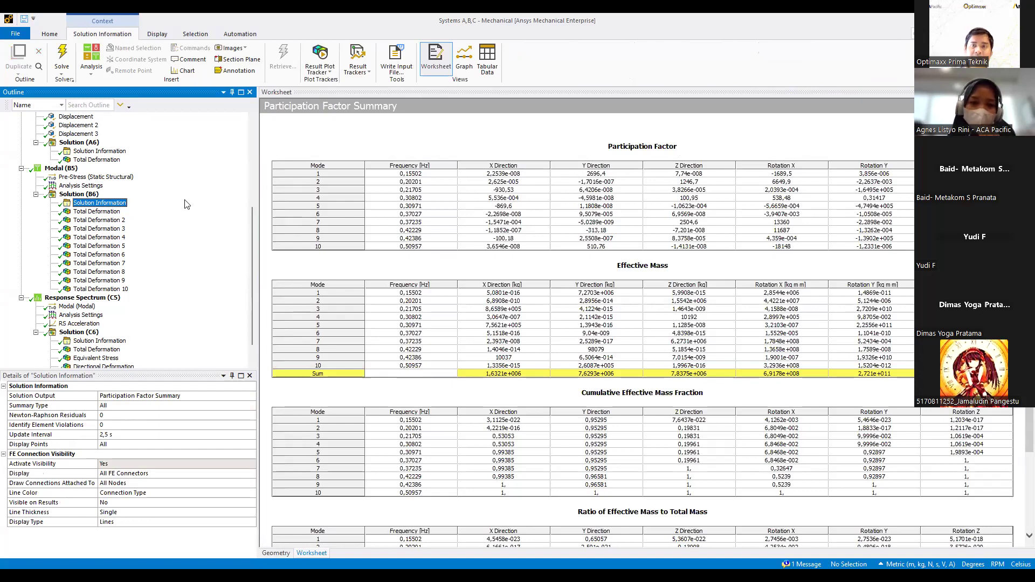
pyautogui.click(99, 211)
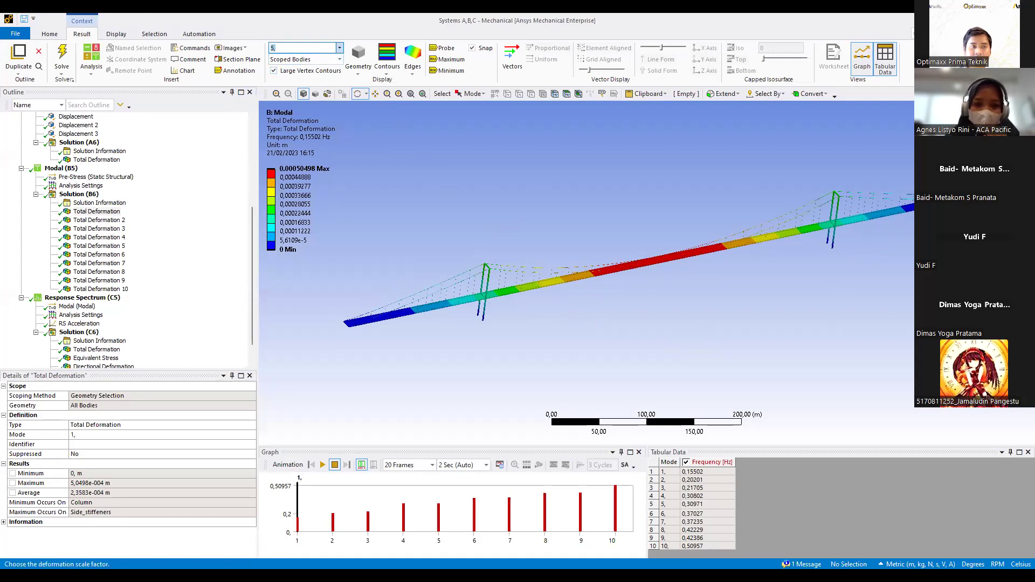
# Step: Set the deformation scale factor of the mode 1 Total Deformation result to 1000 and preview its animation
pyautogui.click(302, 47)
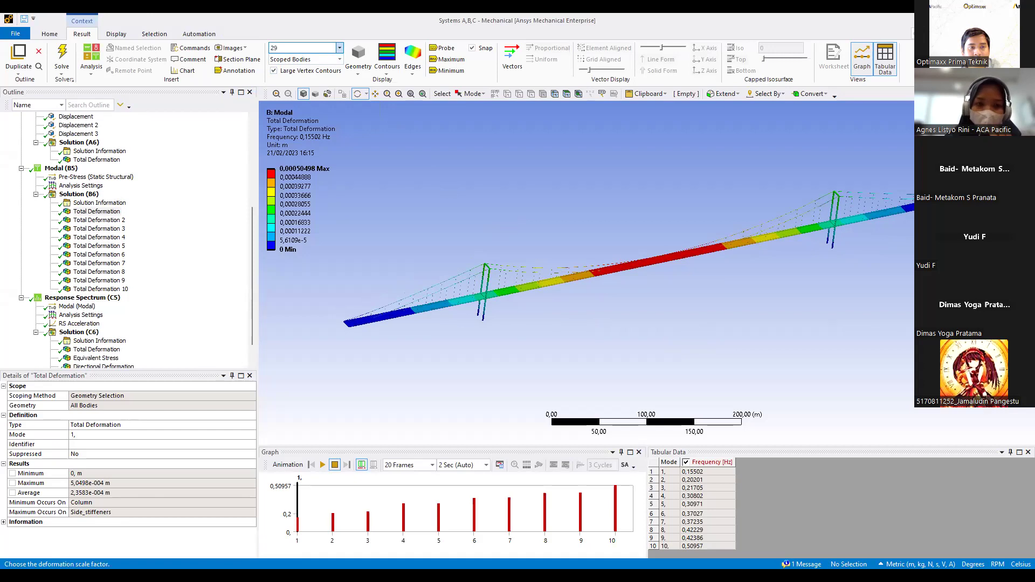
pyautogui.write('20,')
pyautogui.click(302, 47)
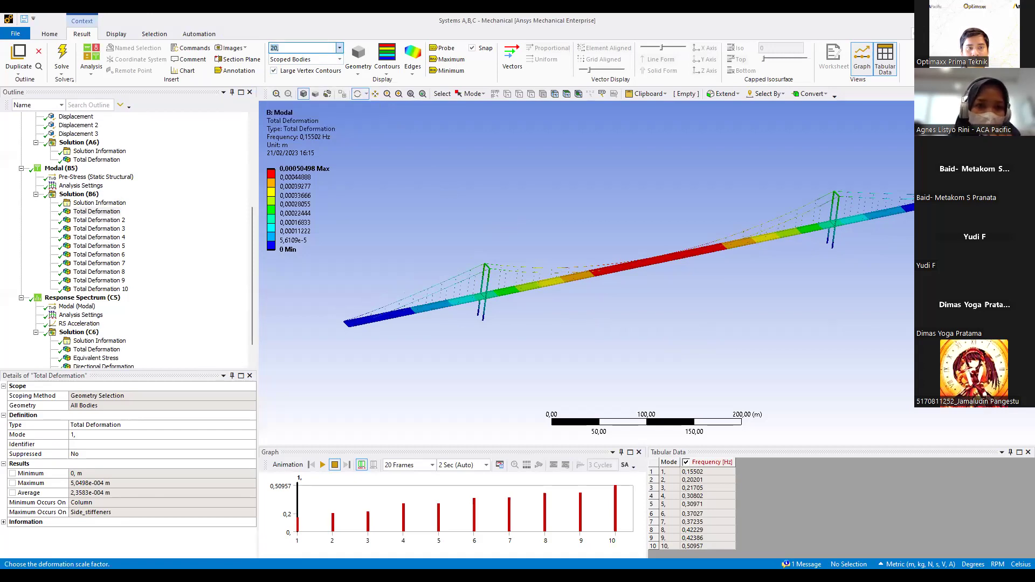
pyautogui.click(339, 48)
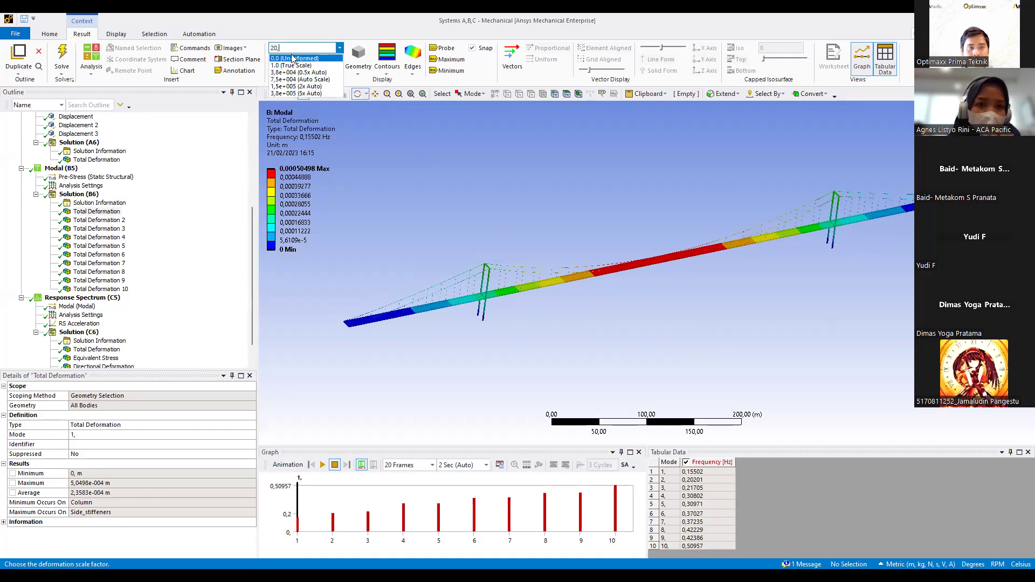
pyautogui.write('1')
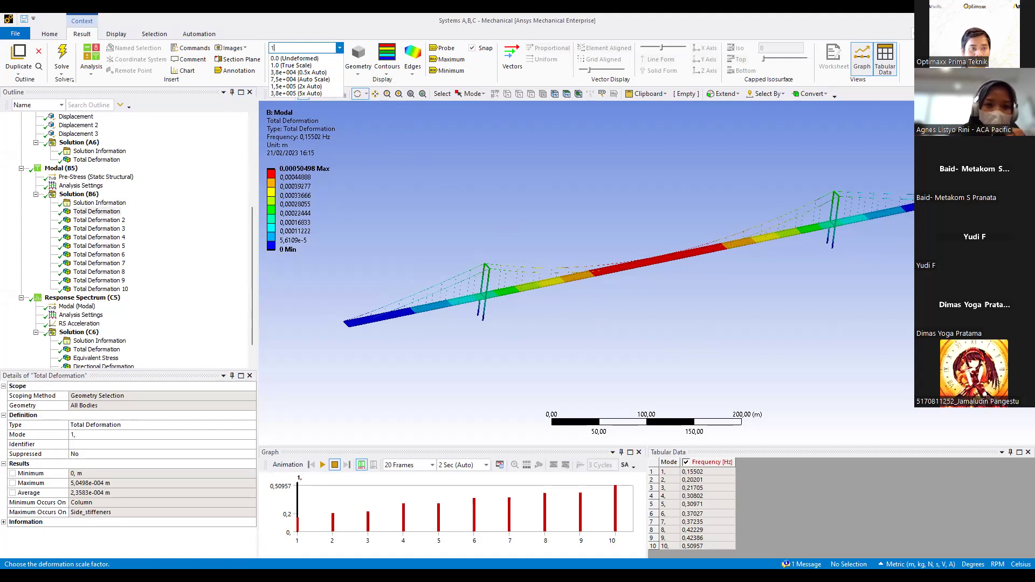
pyautogui.write('000')
pyautogui.press('Return')
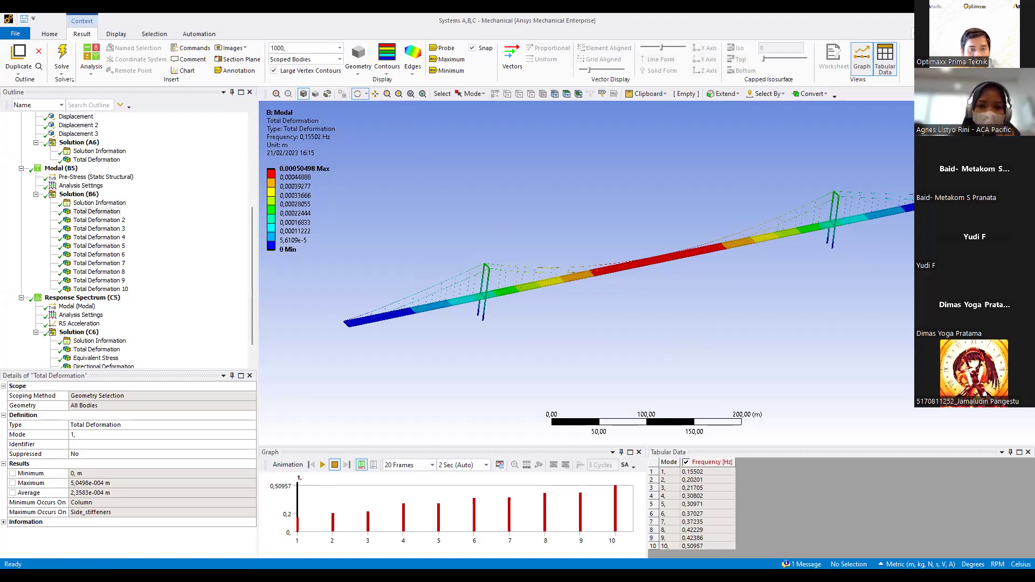
pyautogui.click(322, 465)
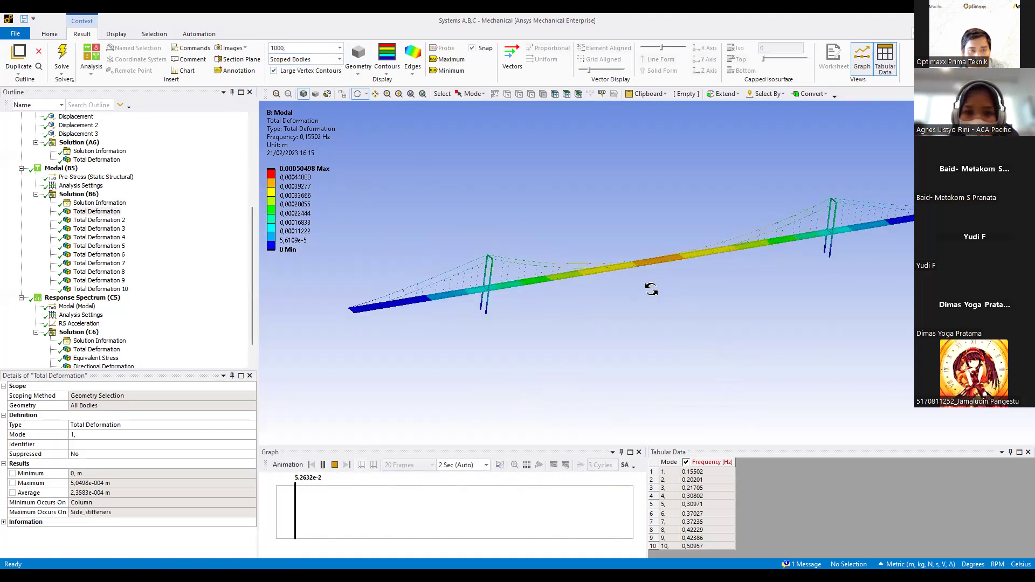
pyautogui.click(334, 465)
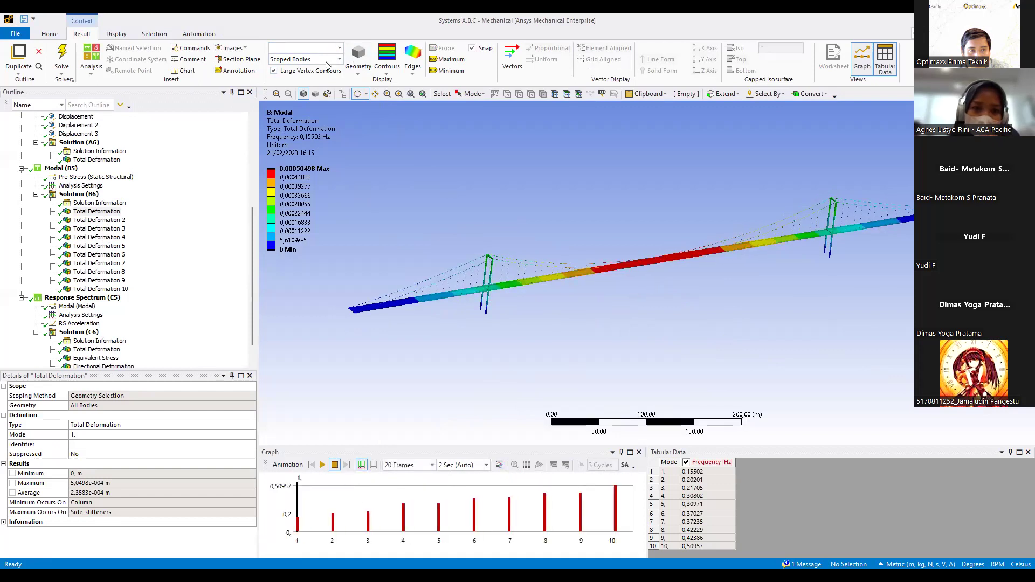
# Step: Set the deformation scale factor of the mode 1 Total Deformation result to 2e5
pyautogui.click(339, 47)
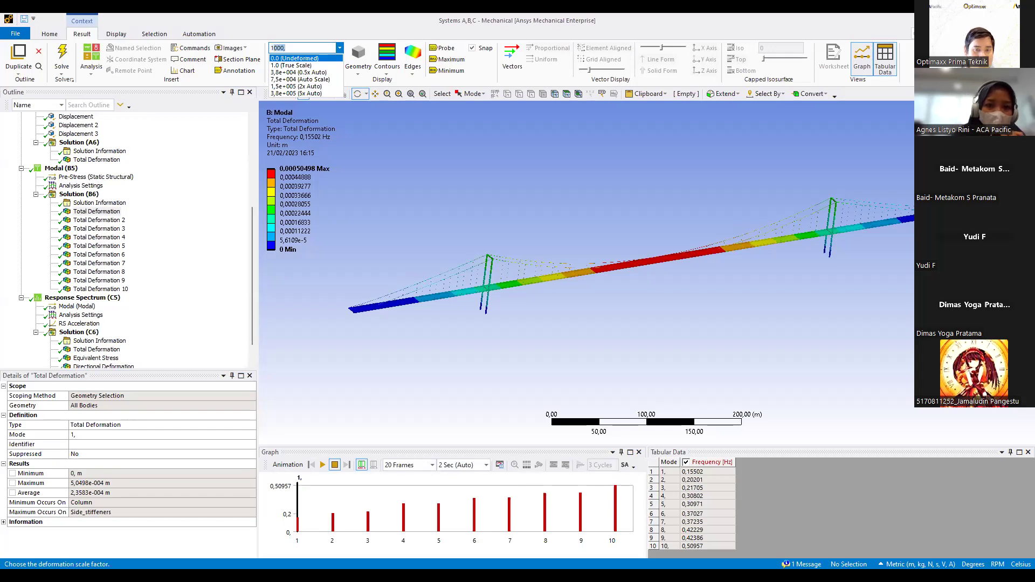
pyautogui.write('1')
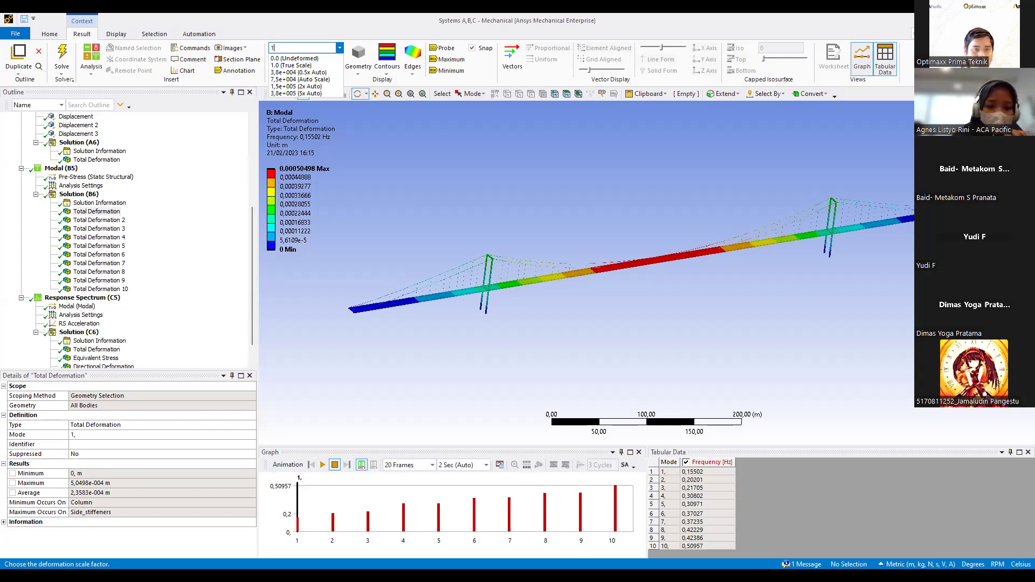
pyautogui.write('e5')
pyautogui.press('Return')
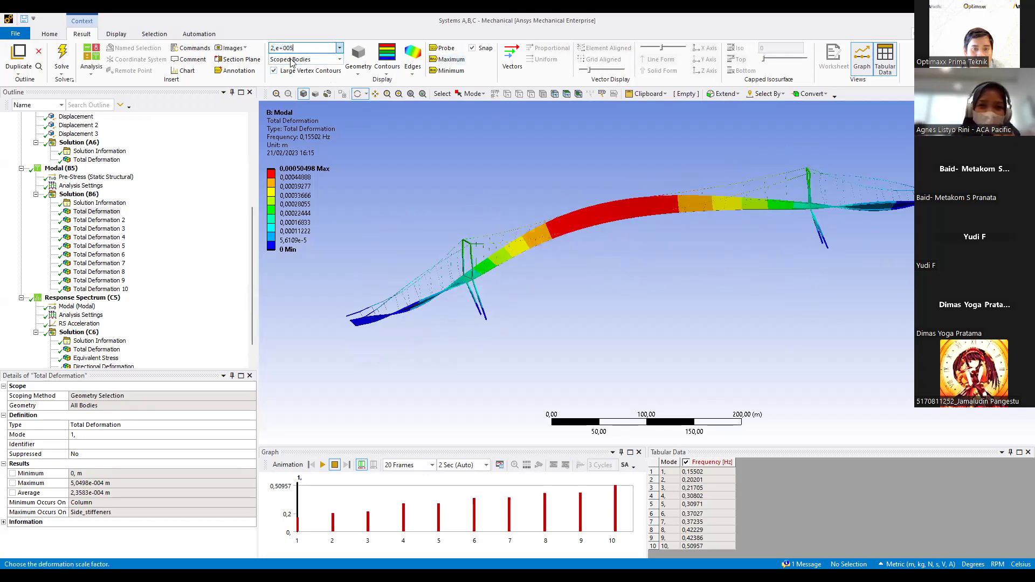
# Step: Set the mode 1 deformation scale factor to 2000, then stop the mode shape animation
pyautogui.write('2000')
pyautogui.press('Return')
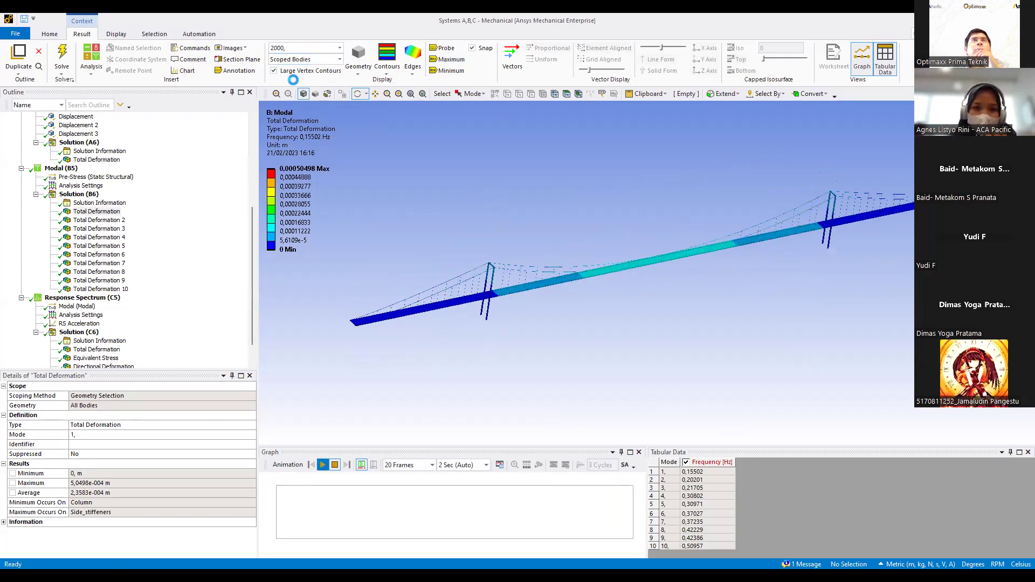
pyautogui.click(334, 465)
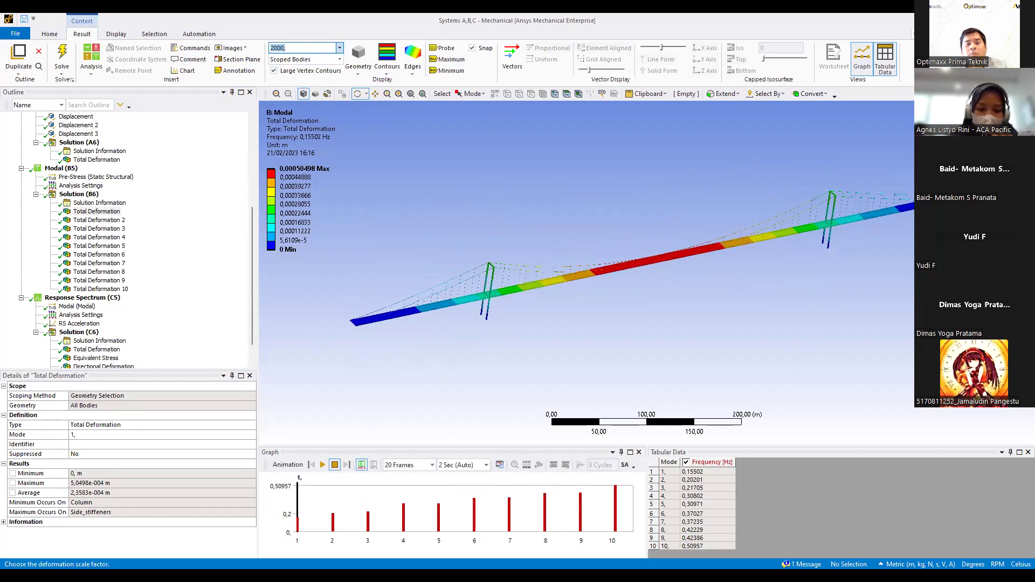
# Step: Set the mode 1 deformation scale factor to 2e4 and animate the bridge's mode shape
pyautogui.write('2e4')
pyautogui.press('Return')
pyautogui.moveTo(654, 259); pyautogui.dragTo(528, 344)
pyautogui.click(322, 464)
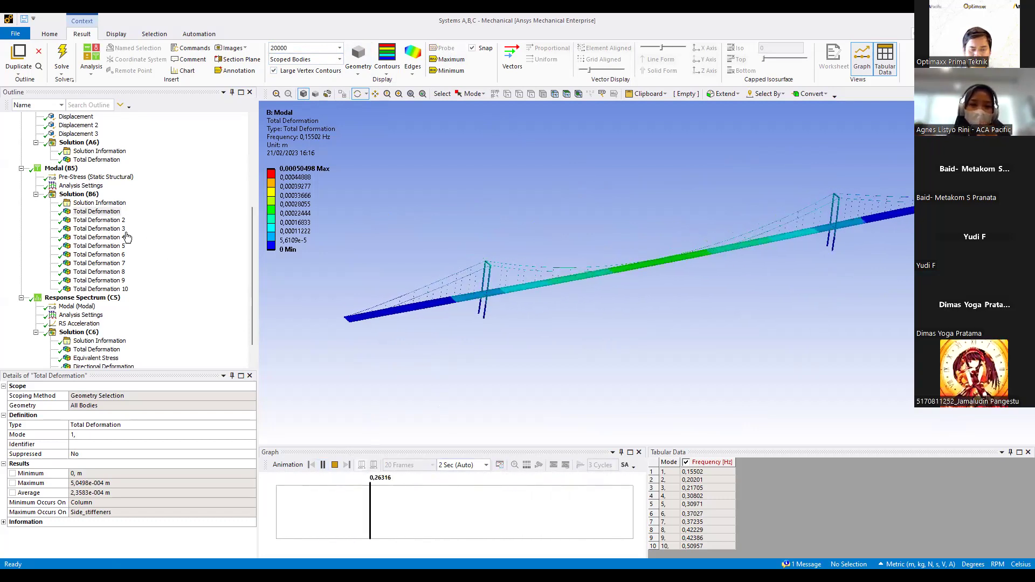
# Step: Return to the modal Participation Factor Summary and highlight the mode 6 row of the Participation Factor table
pyautogui.click(100, 203)
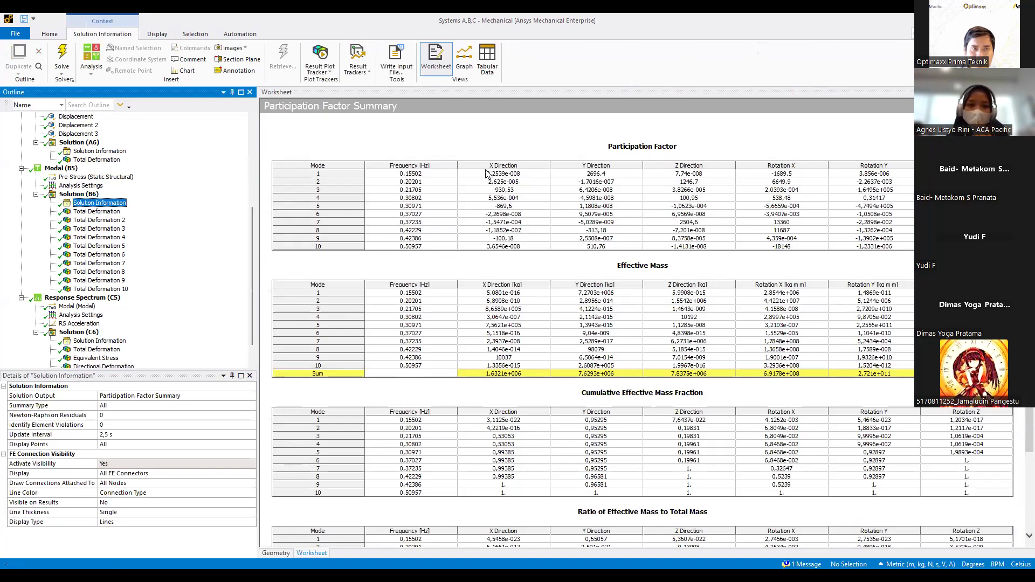
pyautogui.click(331, 215)
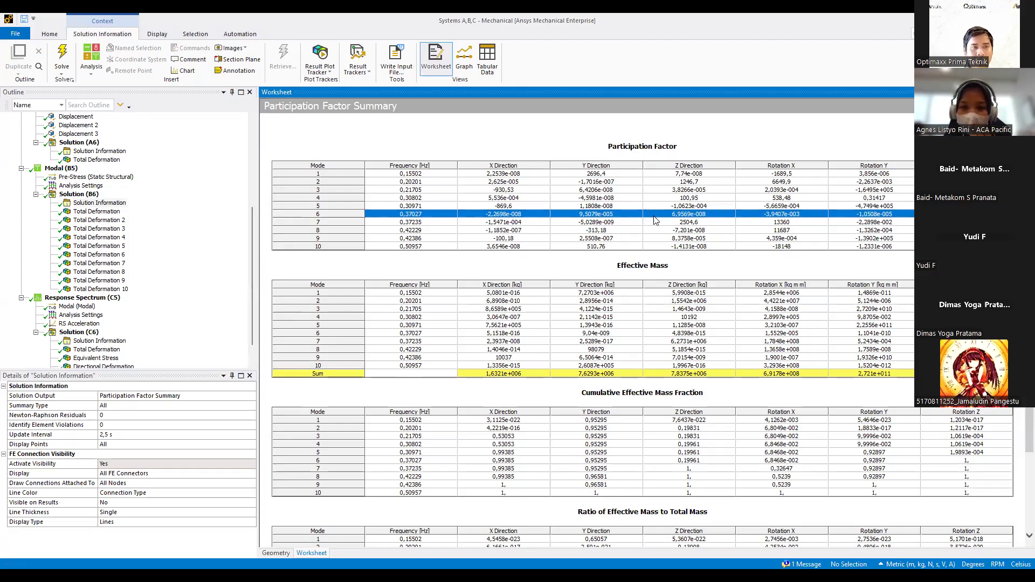
# Step: Display the modal Total Deformation results for mode 5 and mode 6
pyautogui.click(806, 217)
pyautogui.moveTo(97, 246)
pyautogui.mouseDown()
pyautogui.moveTo(120, 252)
pyautogui.moveTo(102, 247)
pyautogui.mouseUp()
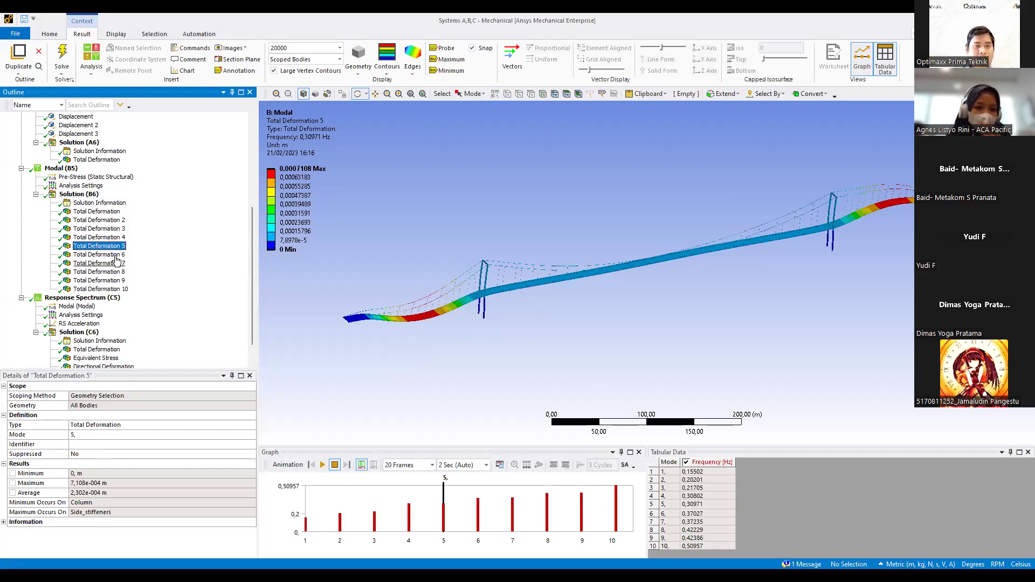
pyautogui.click(100, 255)
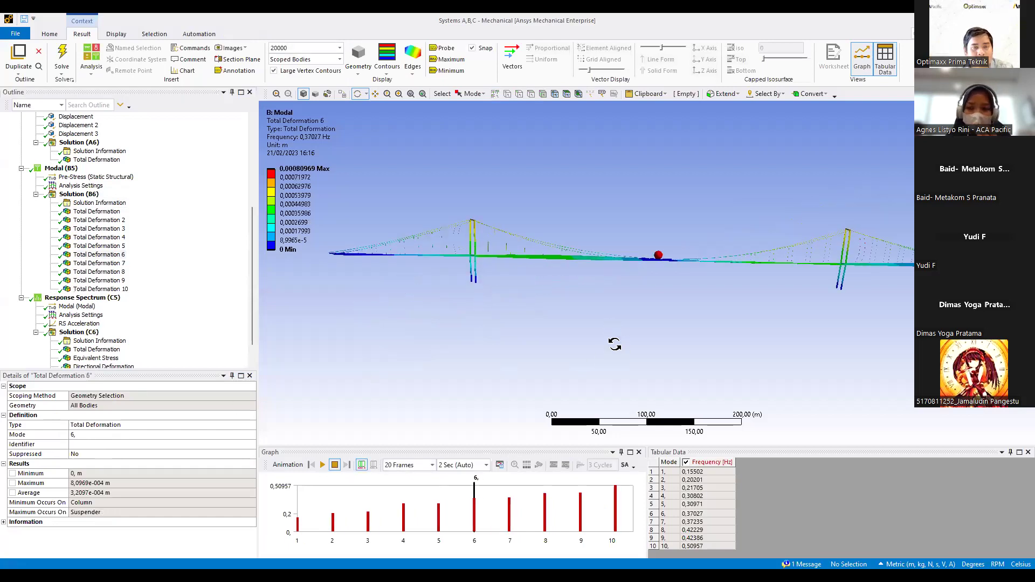
# Step: Reopen the modal Participation Factor Summary and compare the mode 6 row with mode 7's Z Direction and Rotation X factors
pyautogui.click(102, 203)
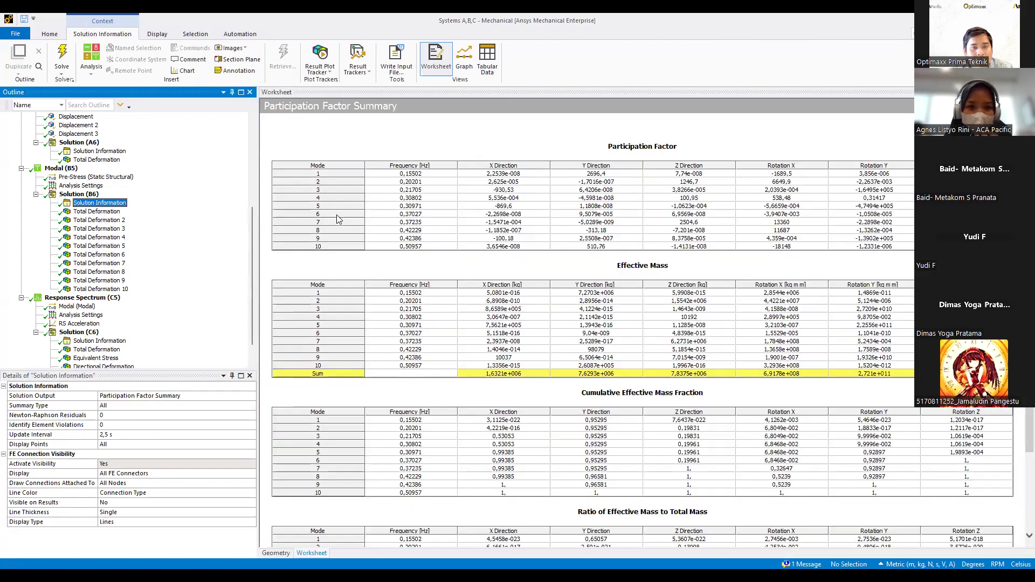
pyautogui.click(336, 214)
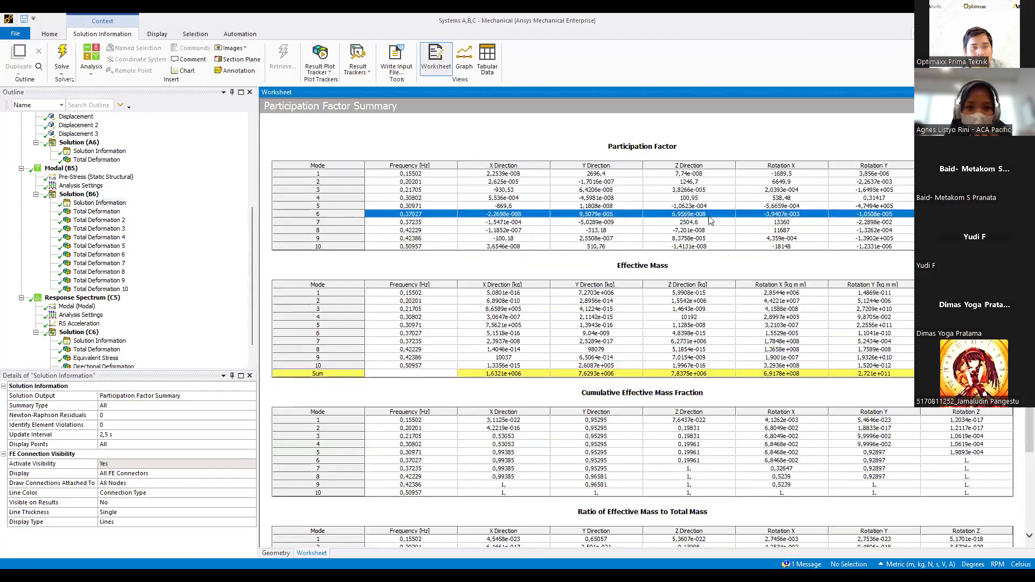
pyautogui.click(786, 223)
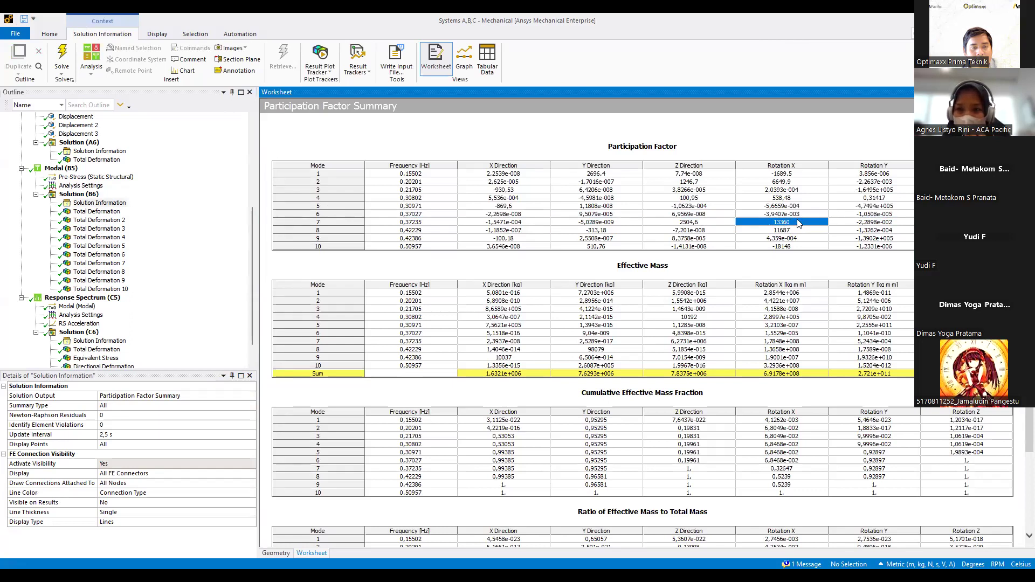
pyautogui.click(725, 223)
pyautogui.press('Right')
pyautogui.click(730, 223)
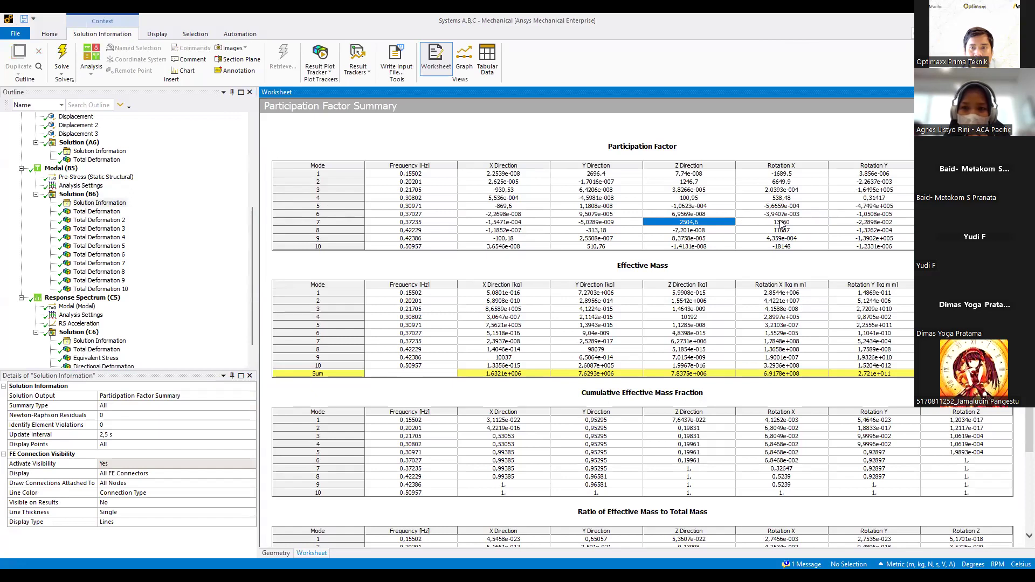
pyautogui.click(780, 224)
pyautogui.click(349, 223)
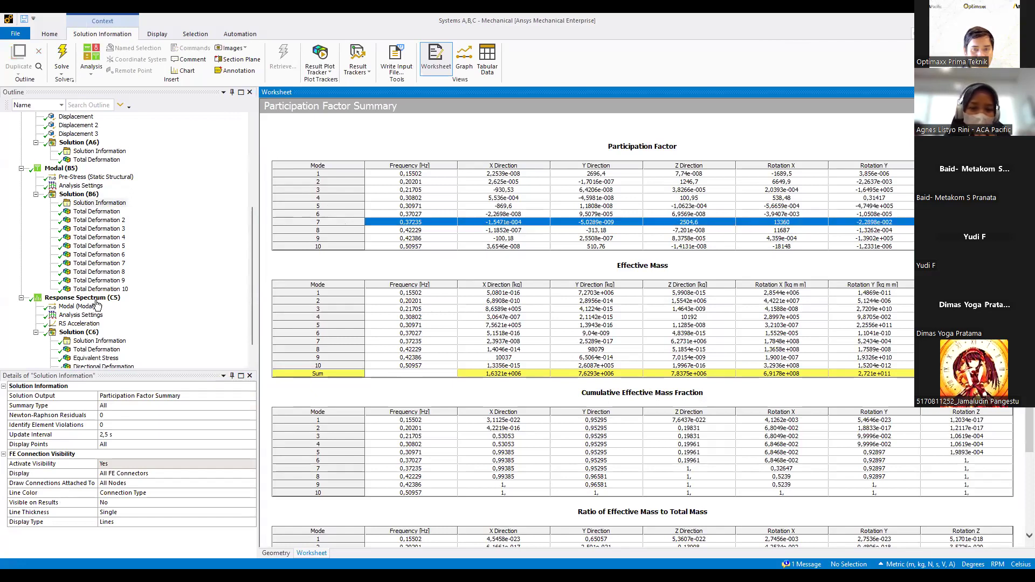
# Step: Display the mode 7 Total Deformation result and animate its mode shape
pyautogui.click(97, 263)
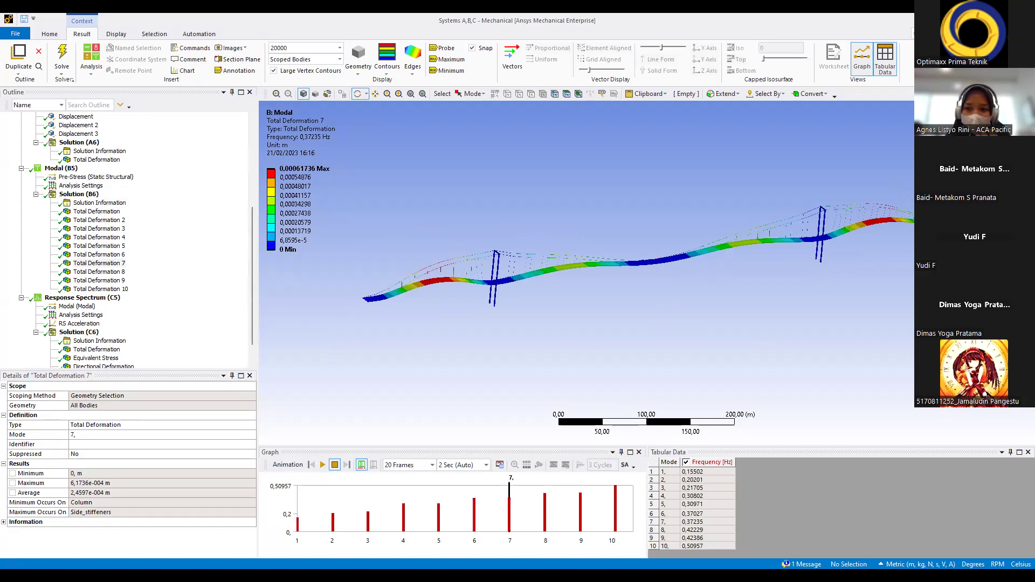
pyautogui.moveTo(620, 266); pyautogui.dragTo(514, 323)
pyautogui.click(324, 465)
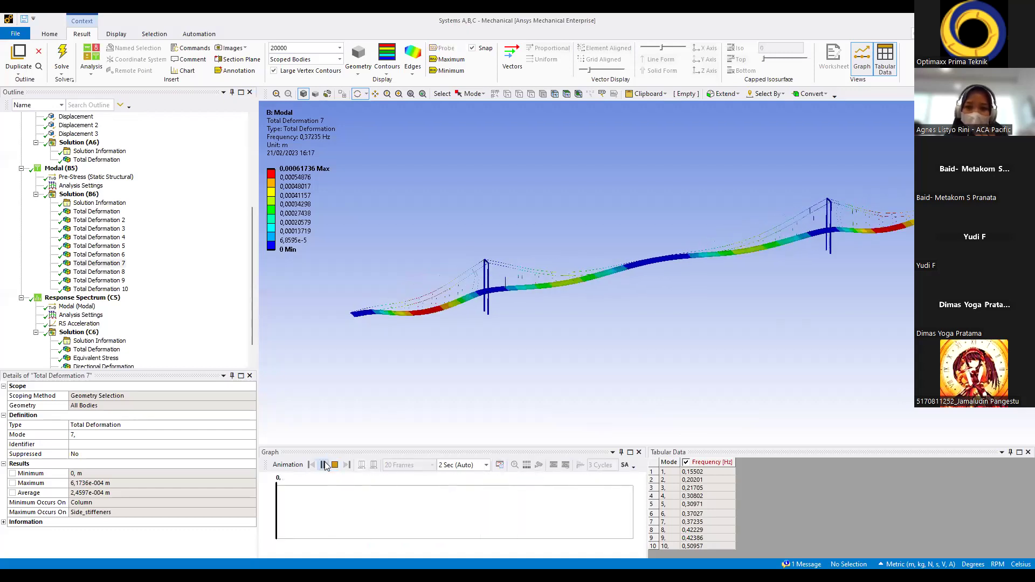
pyautogui.moveTo(798, 346); pyautogui.dragTo(542, 299)
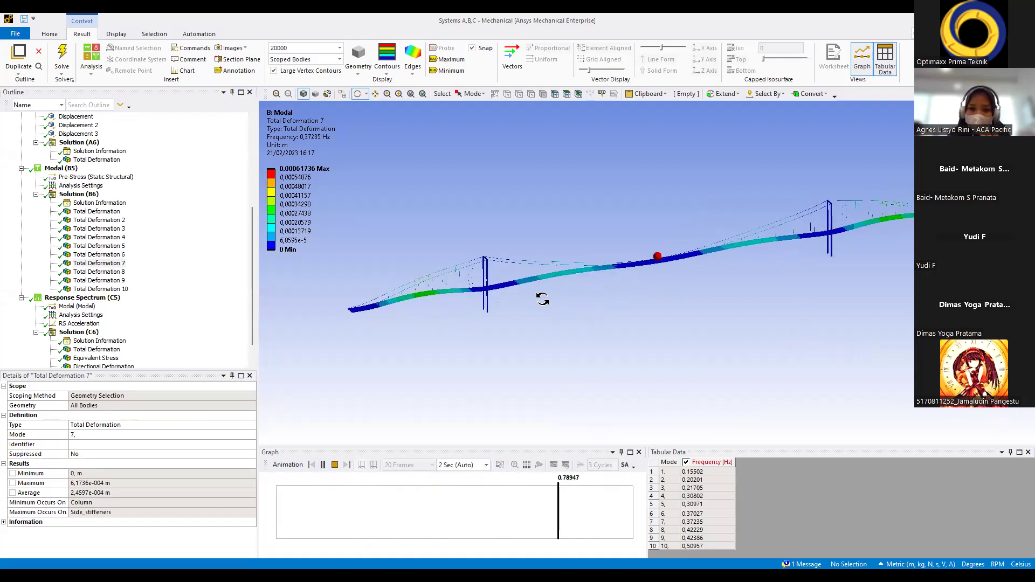
# Step: Return to the modal Participation Factor Summary and review the Effective Mass, Cumulative Effective Mass Fraction and Ratio of Effective Mass to Total Mass tables
pyautogui.click(101, 204)
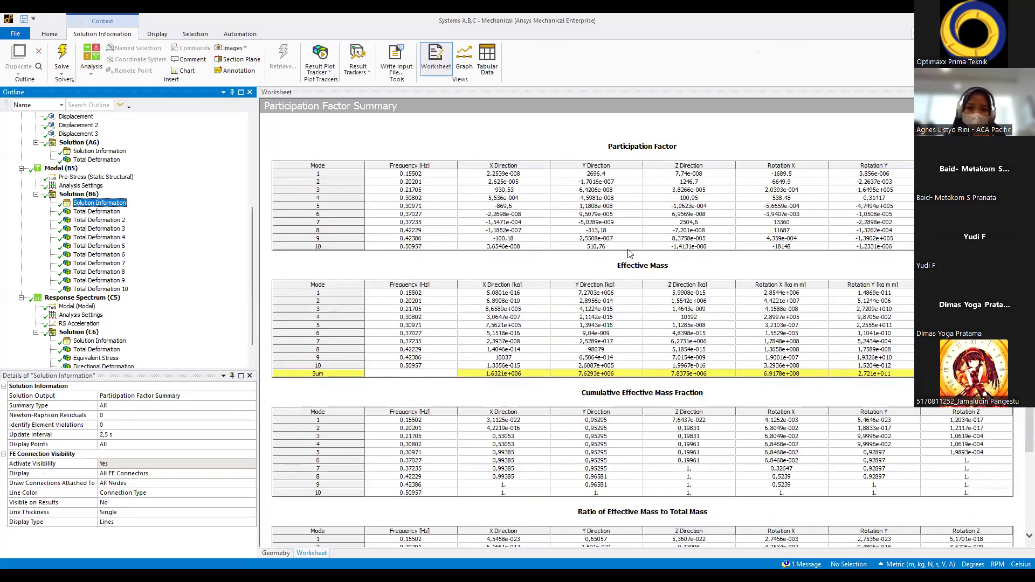
pyautogui.click(621, 266)
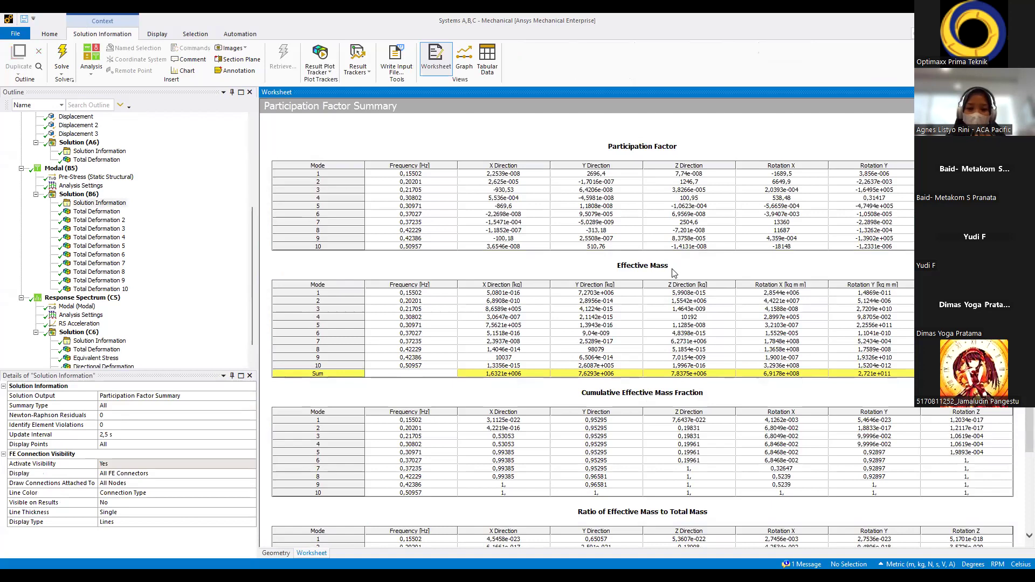
pyautogui.scroll(-3, 674, 376)
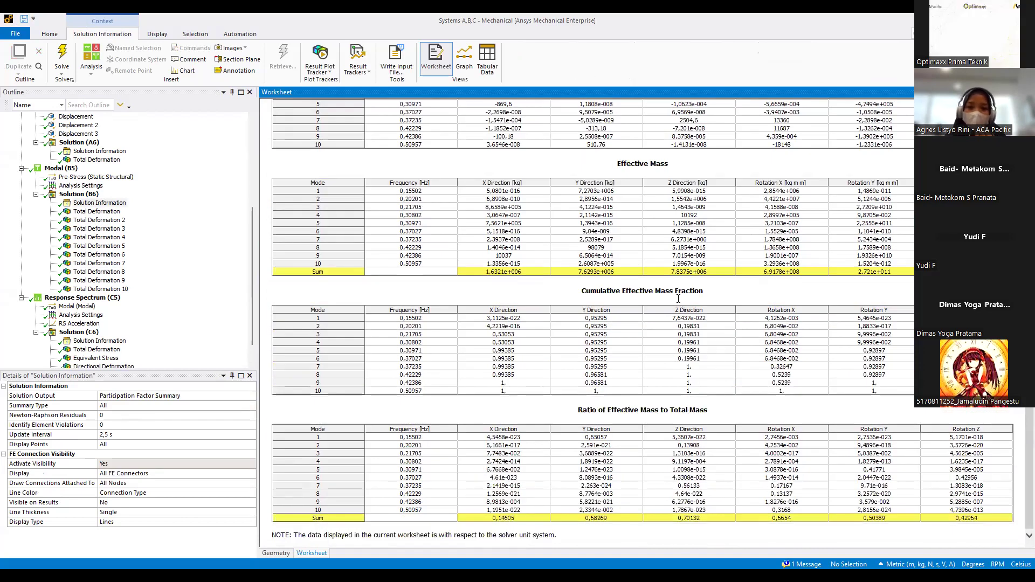
pyautogui.scroll(3, 641, 272)
pyautogui.scroll(-3, 640, 272)
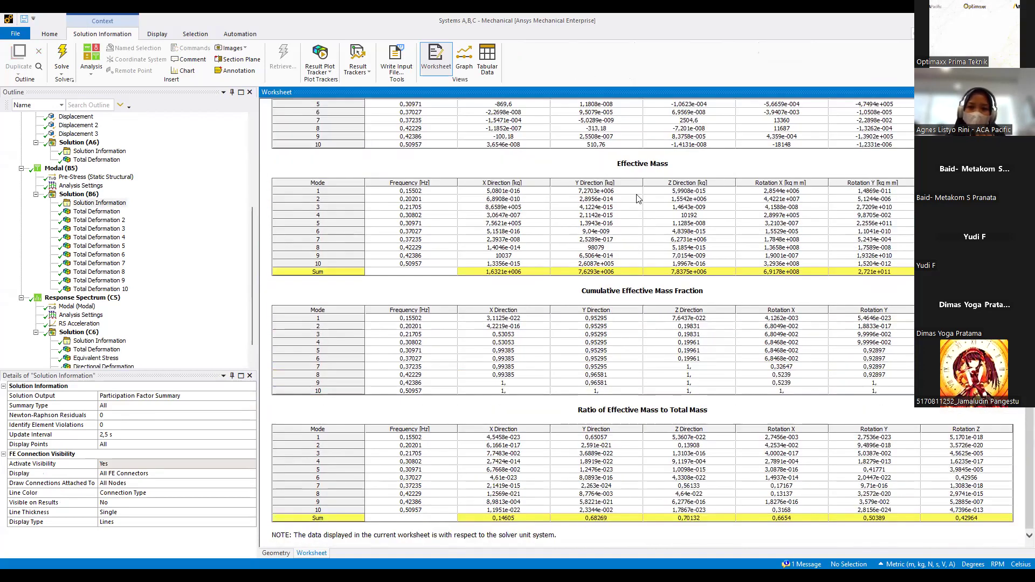
pyautogui.moveTo(577, 411); pyautogui.dragTo(722, 418)
pyautogui.click(723, 417)
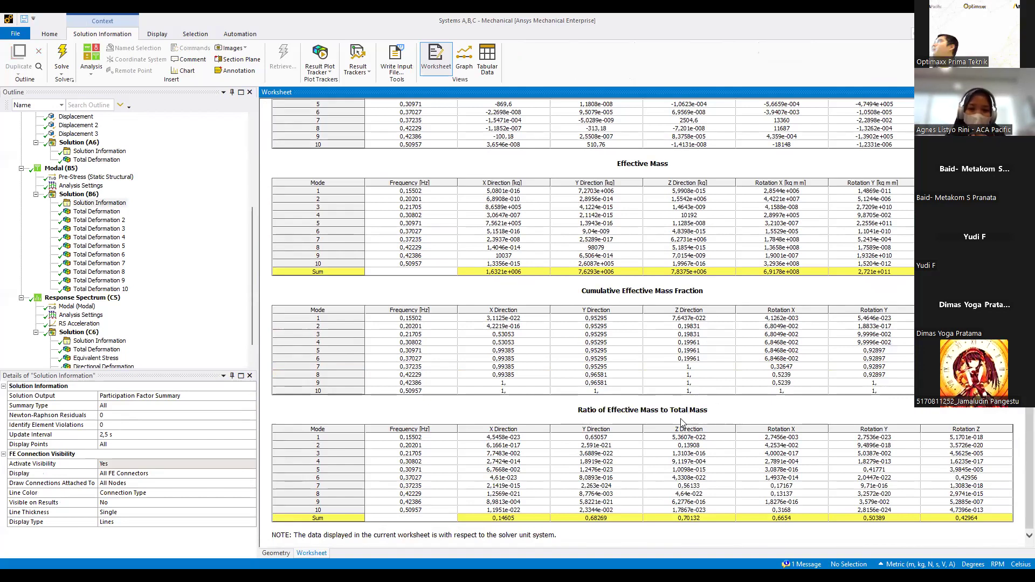
# Step: Check the Sum row of the Ratio of Effective Mass to Total Mass table for the three directions and Rotation X and Y
pyautogui.click(524, 520)
pyautogui.click(599, 520)
pyautogui.click(690, 519)
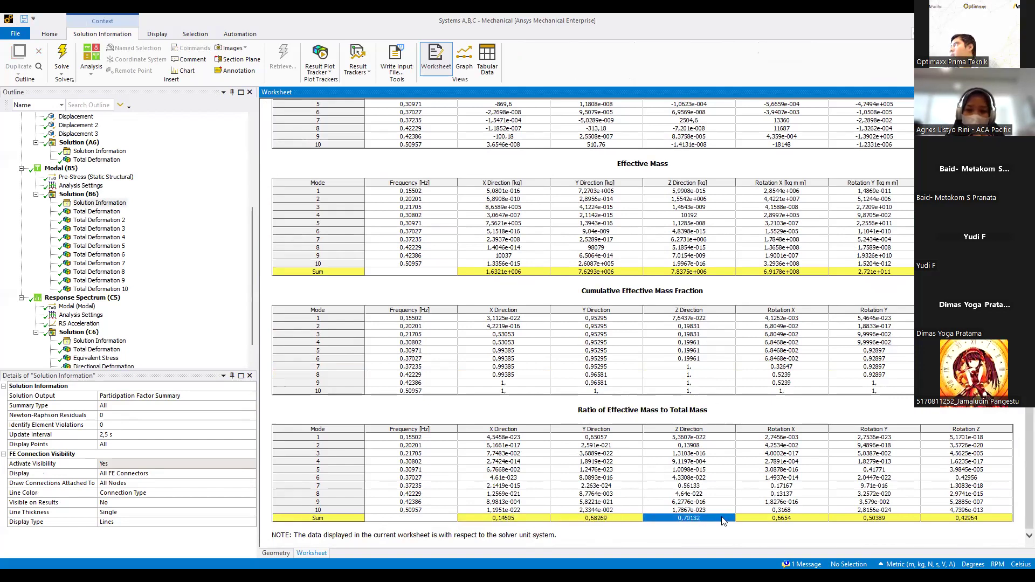
pyautogui.click(790, 519)
pyautogui.click(876, 519)
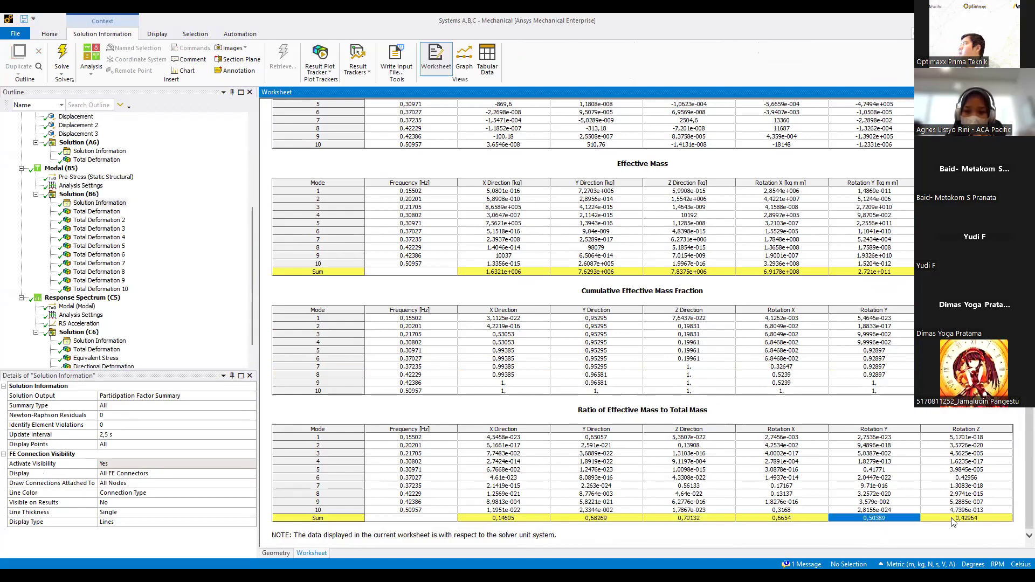
pyautogui.click(771, 541)
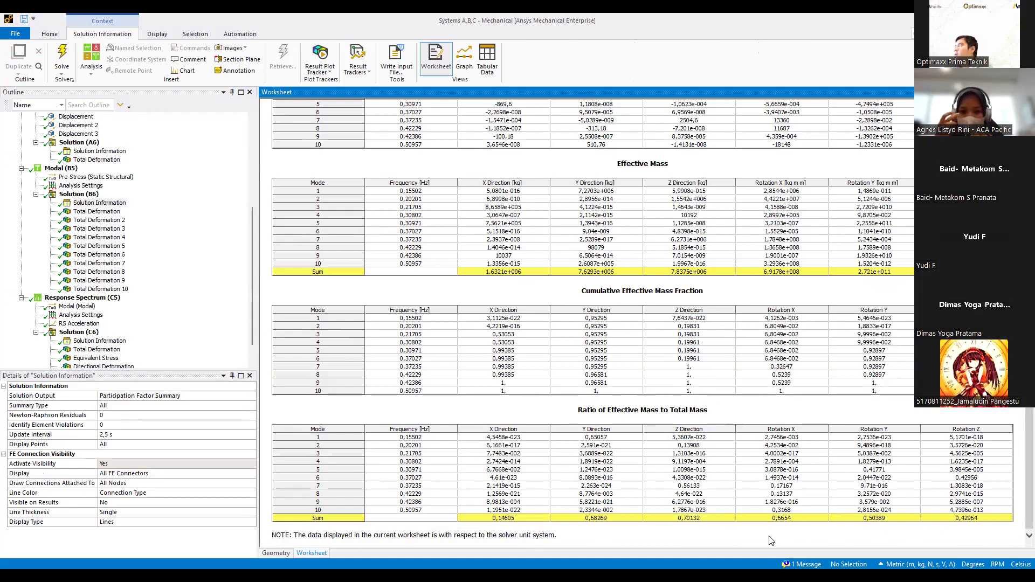
# Step: Inspect the mode 1 and mode 2 frequencies in the Ratio of Effective Mass to Total Mass table
pyautogui.click(419, 439)
pyautogui.click(425, 446)
pyautogui.click(425, 438)
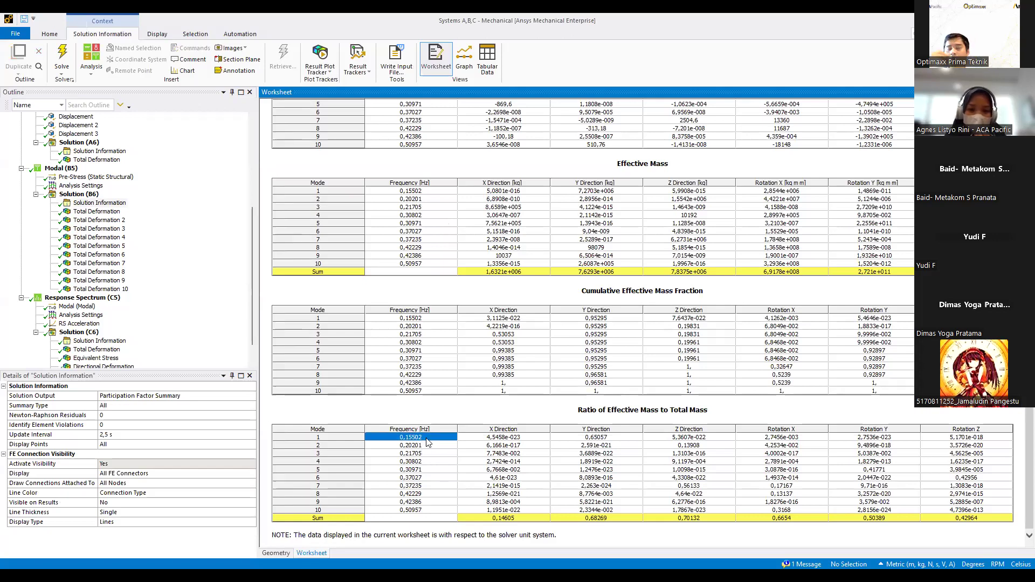
pyautogui.click(699, 544)
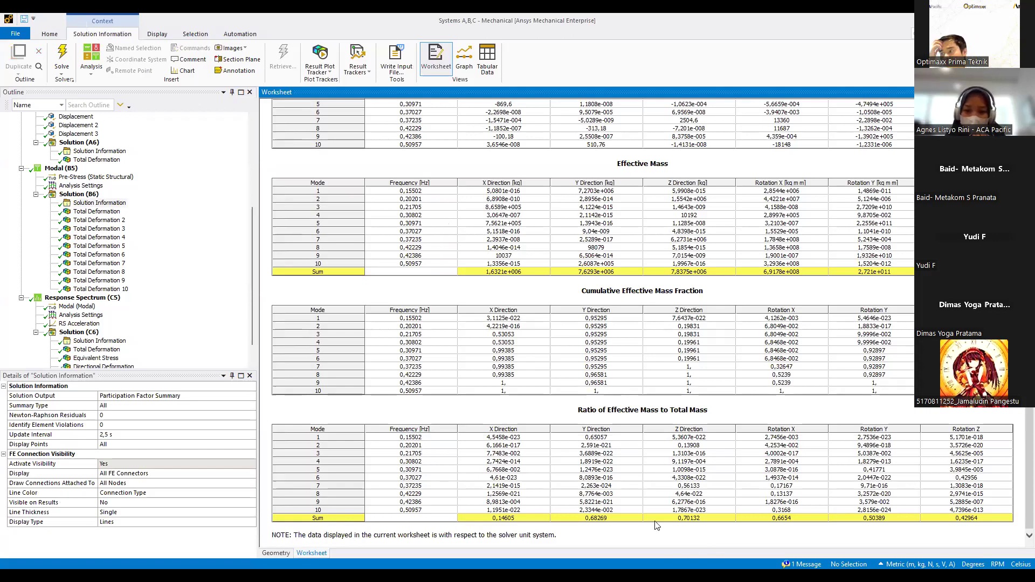
# Step: Check Max Modes to Find in the Modal analysis settings against the mass ratios in the Participation Factor Summary
pyautogui.click(81, 186)
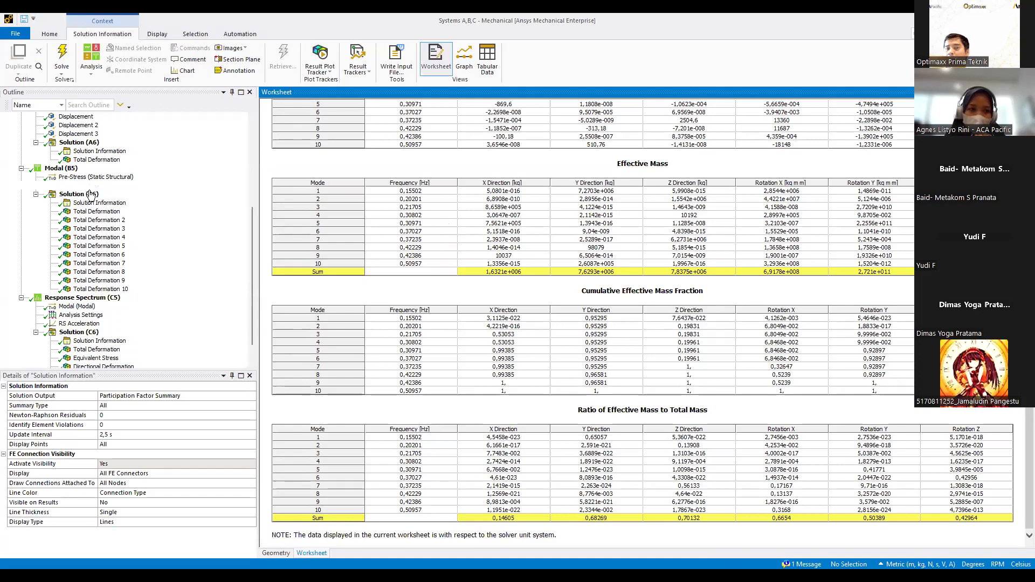
pyautogui.click(81, 399)
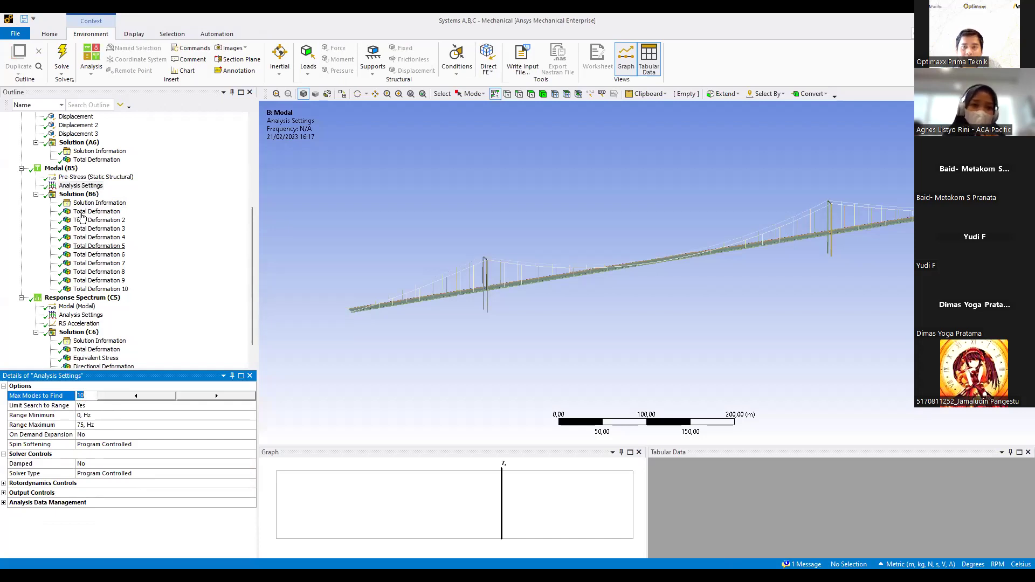
pyautogui.click(86, 187)
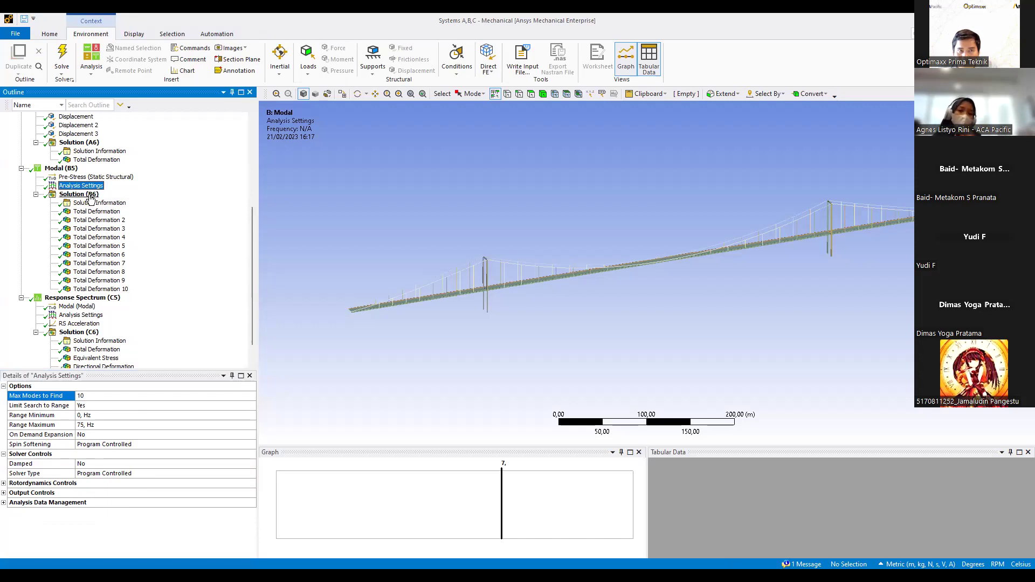
pyautogui.click(97, 204)
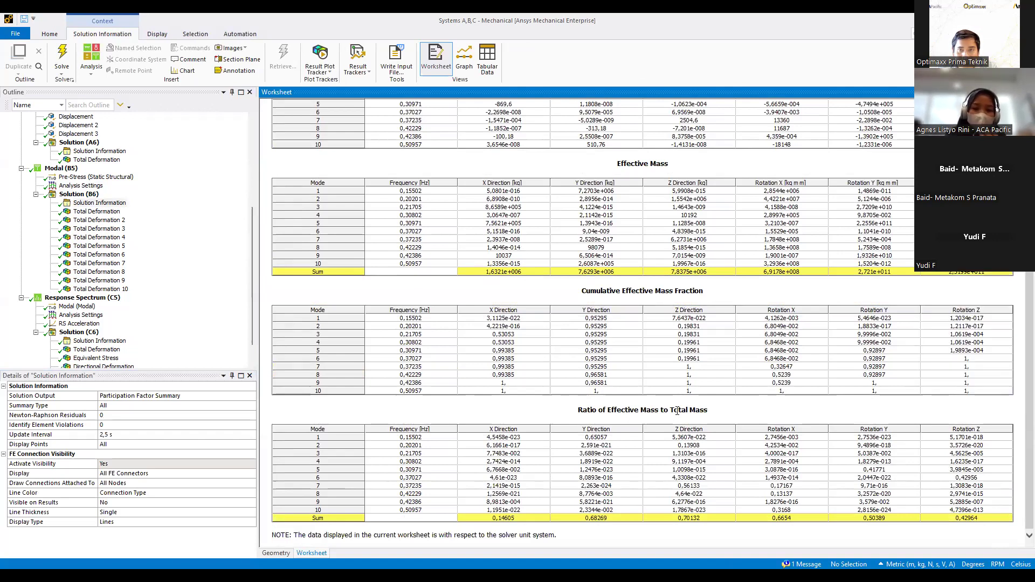
pyautogui.click(81, 186)
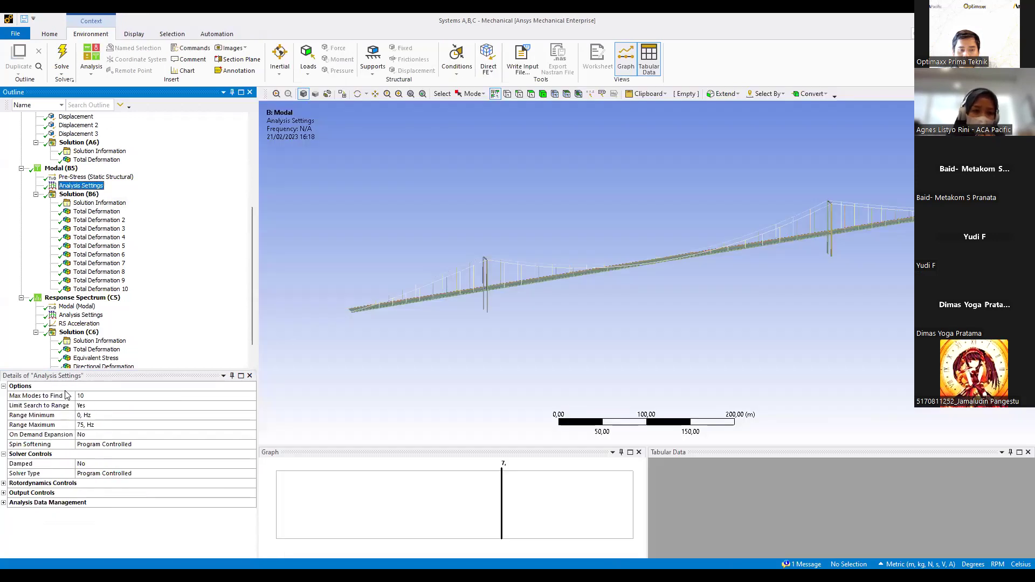
# Step: Reopen the modal Participation Factor Summary and review its tables down to the Ratio of Effective Mass to Total Mass
pyautogui.click(99, 203)
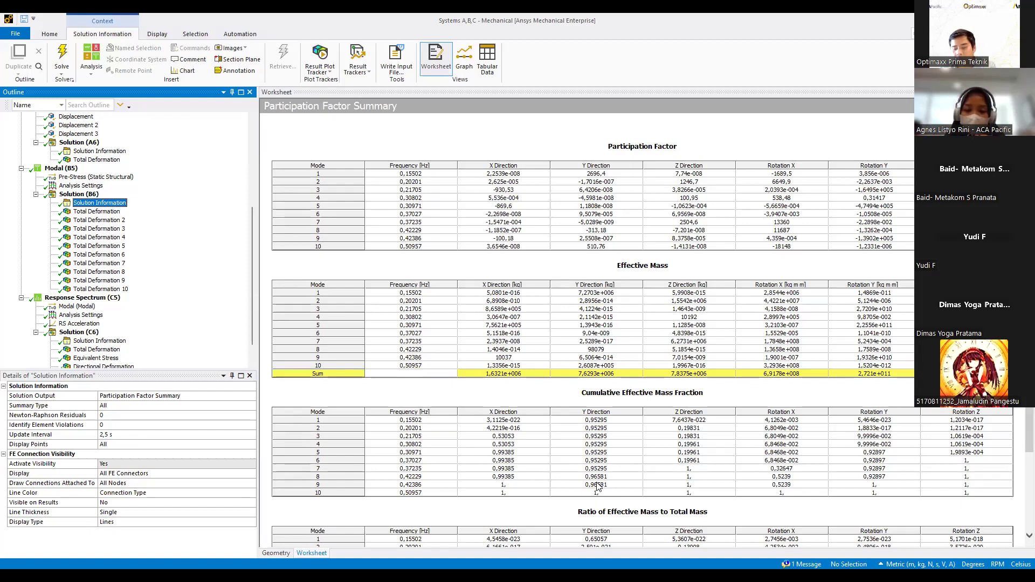
pyautogui.click(610, 499)
pyautogui.scroll(-3, 609, 499)
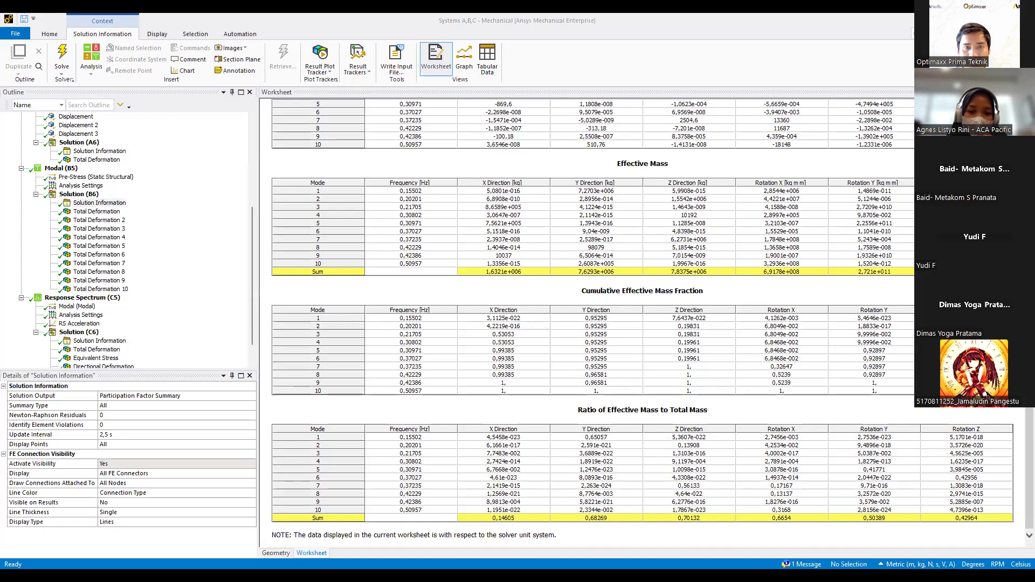
# Step: Switch to the Savannah River Earthquake workbook in Excel and move the response spectrum chart closer to the Freq and Accel (g) data
pyautogui.hotkey('alt', 'Tab')
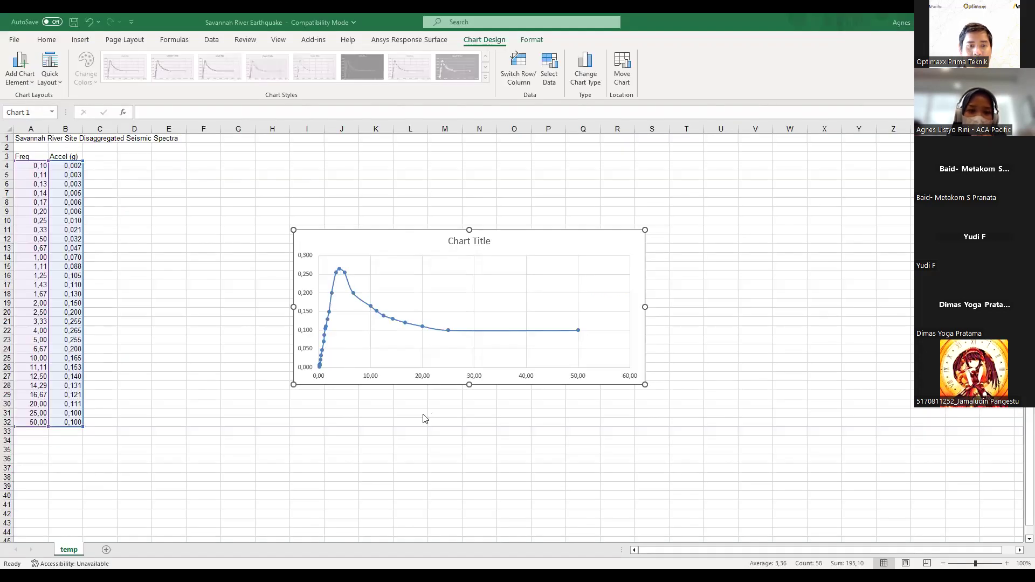
pyautogui.click(407, 250)
pyautogui.moveTo(322, 238); pyautogui.dragTo(219, 201)
pyautogui.click(210, 194)
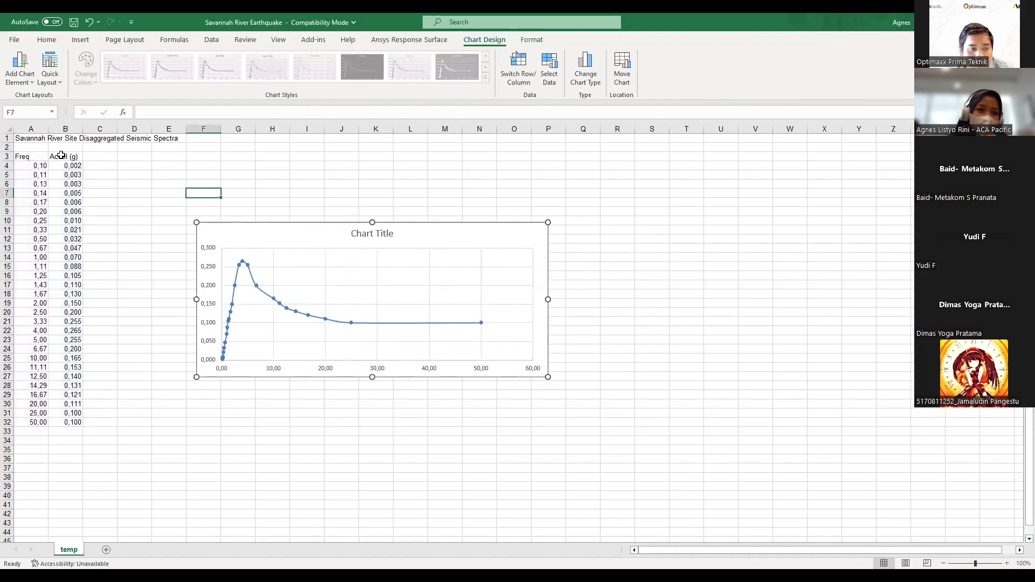
pyautogui.click(281, 243)
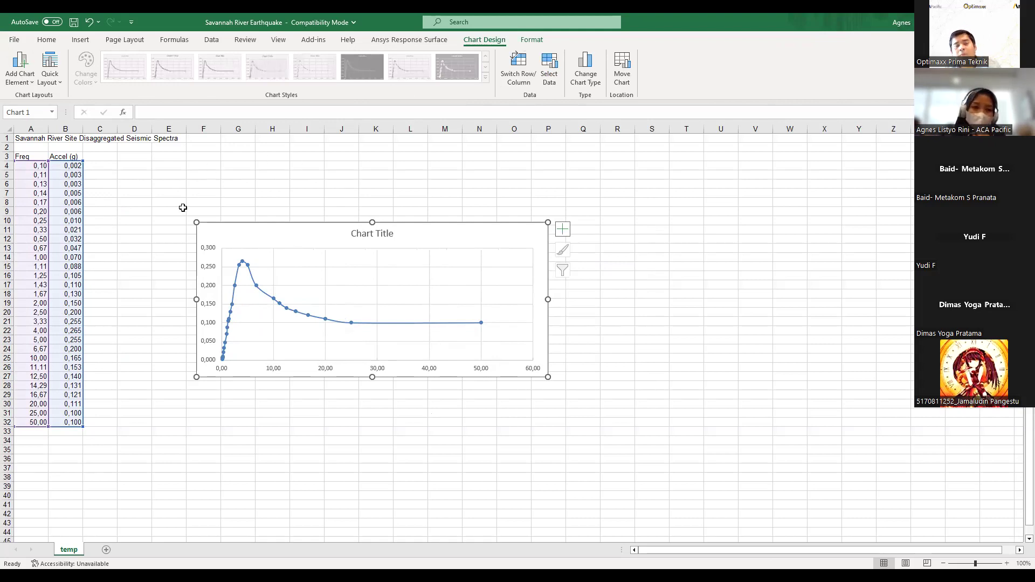
pyautogui.click(173, 193)
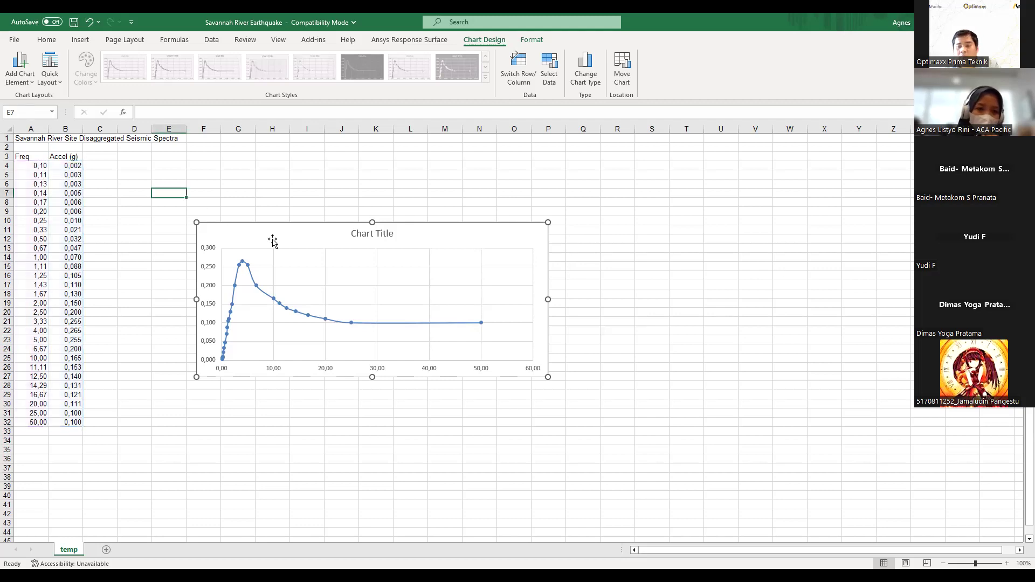
pyautogui.moveTo(296, 223); pyautogui.dragTo(292, 207)
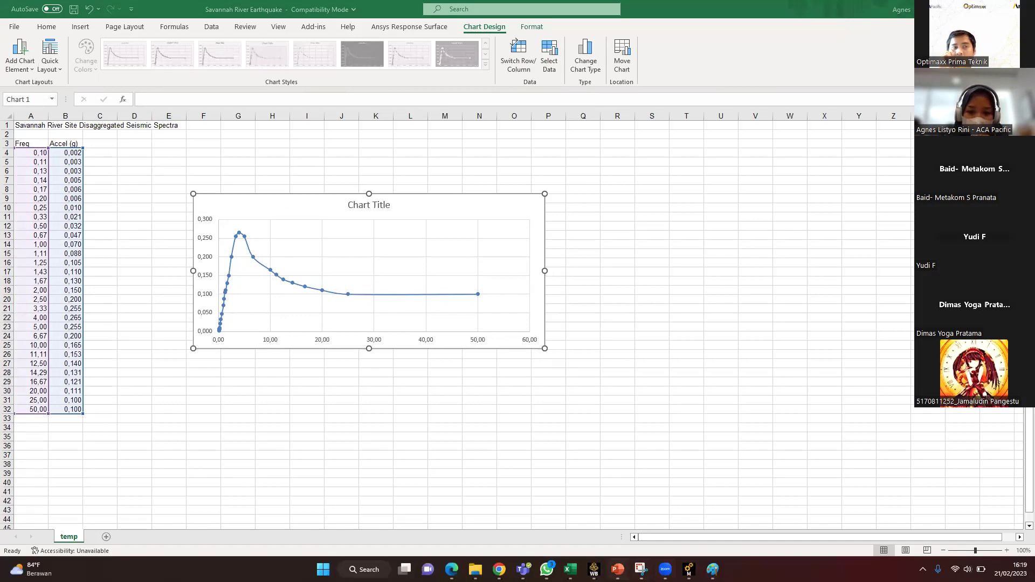
# Step: Switch back to Ansys Mechanical and highlight the mode 1 frequency in the Ratio of Effective Mass to Total Mass table
pyautogui.moveTo(593, 569)
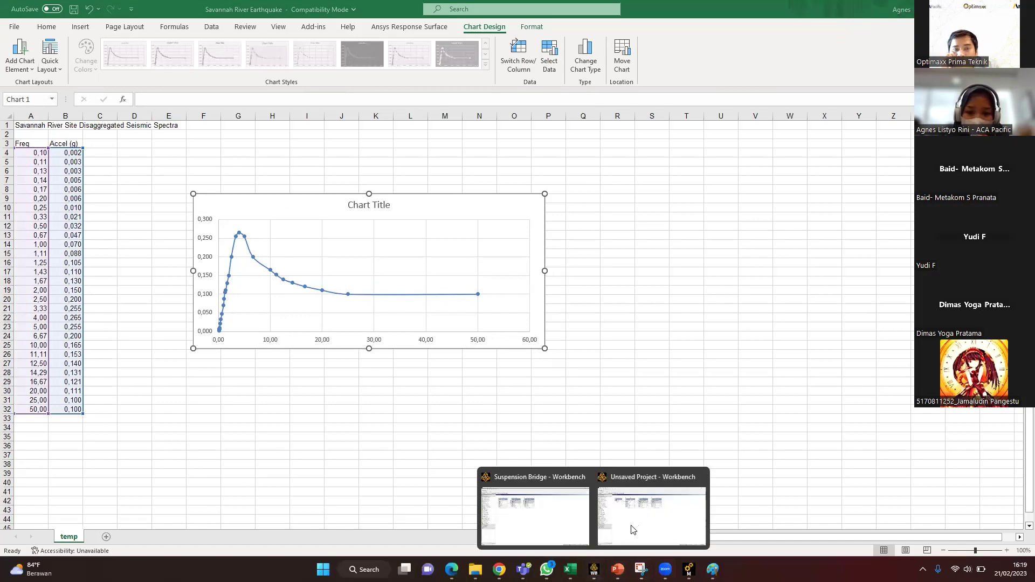
pyautogui.click(688, 570)
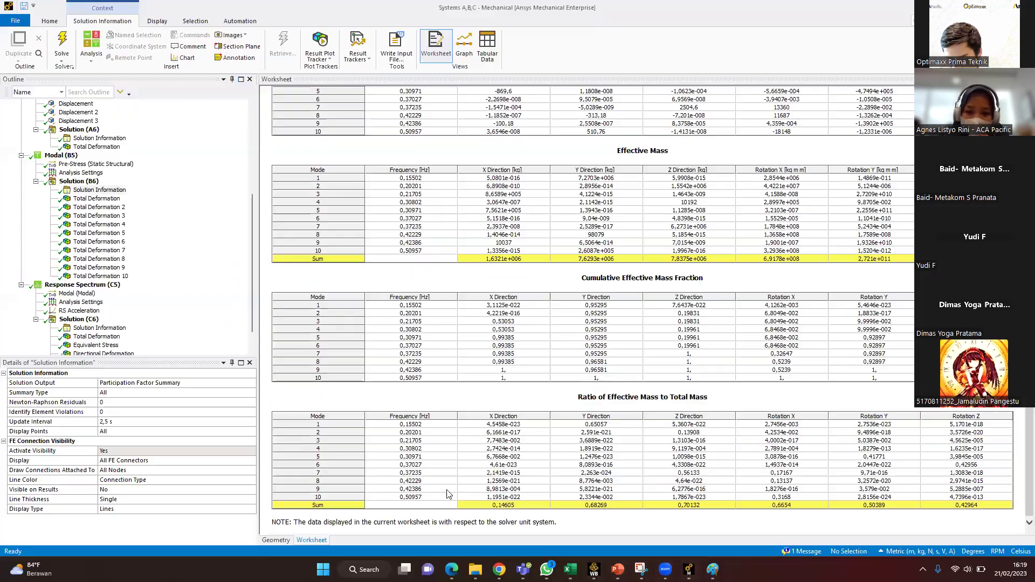
pyautogui.click(424, 426)
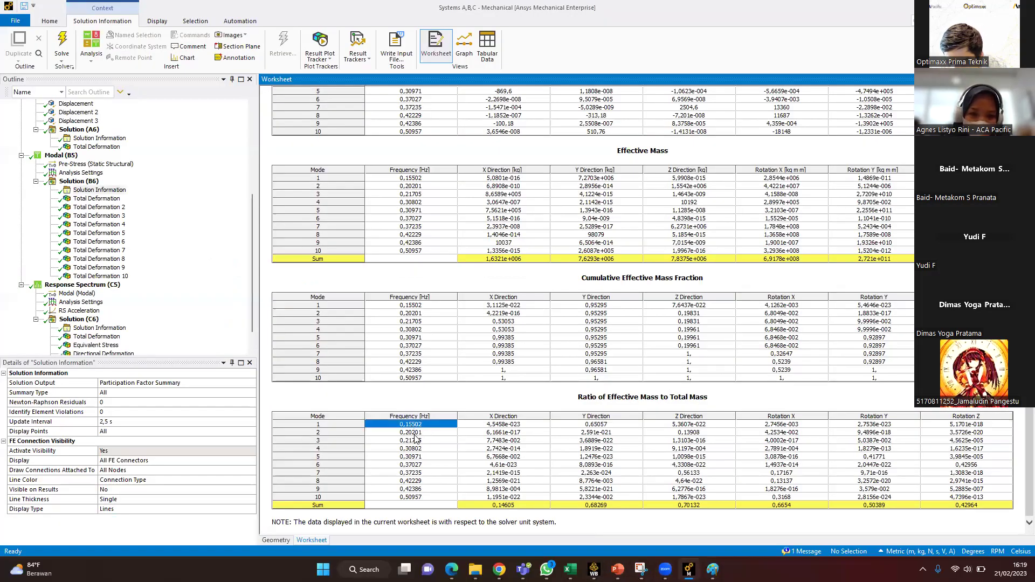
# Step: Highlight the mode 10 frequency in the Ratio of Effective Mass to Total Mass table and switch to the Savannah River Earthquake workbook in Excel
pyautogui.click(414, 497)
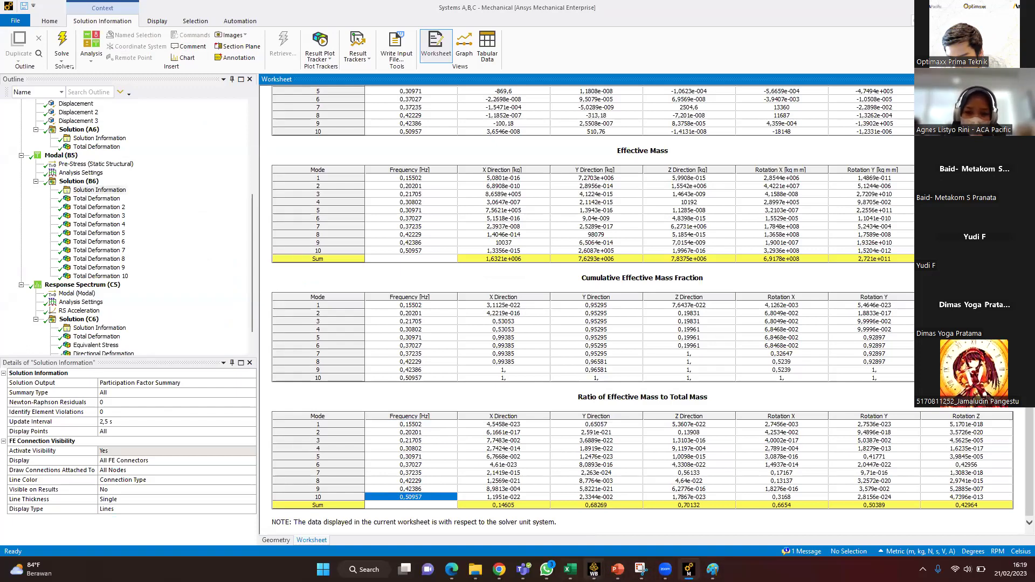
pyautogui.click(570, 569)
pyautogui.click(505, 493)
pyautogui.click(100, 373)
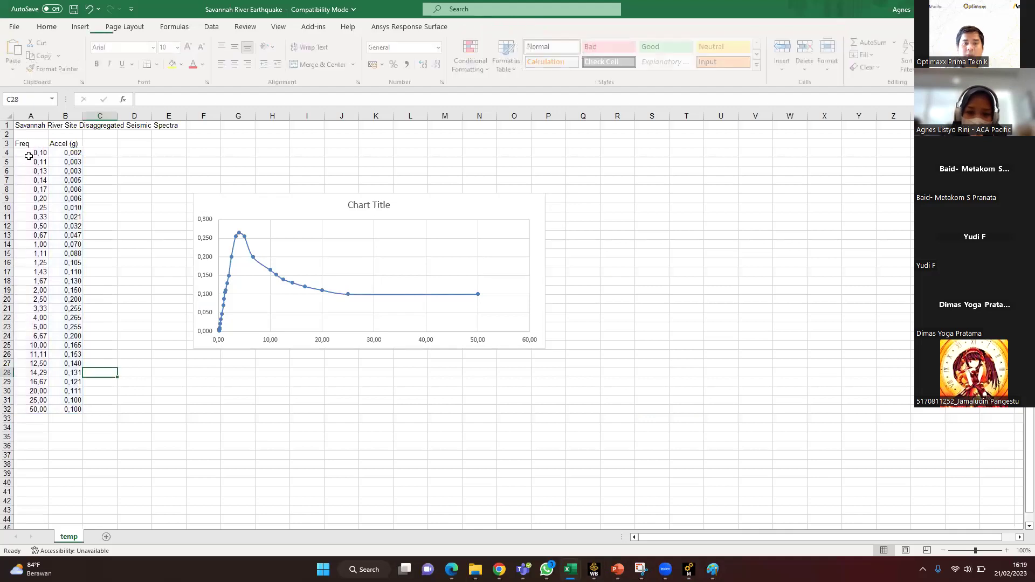
# Step: Highlight the lowest Freq and Accel (g) rows, from 0,10 to 0,50, to compare them with the spectrum chart
pyautogui.click(34, 153)
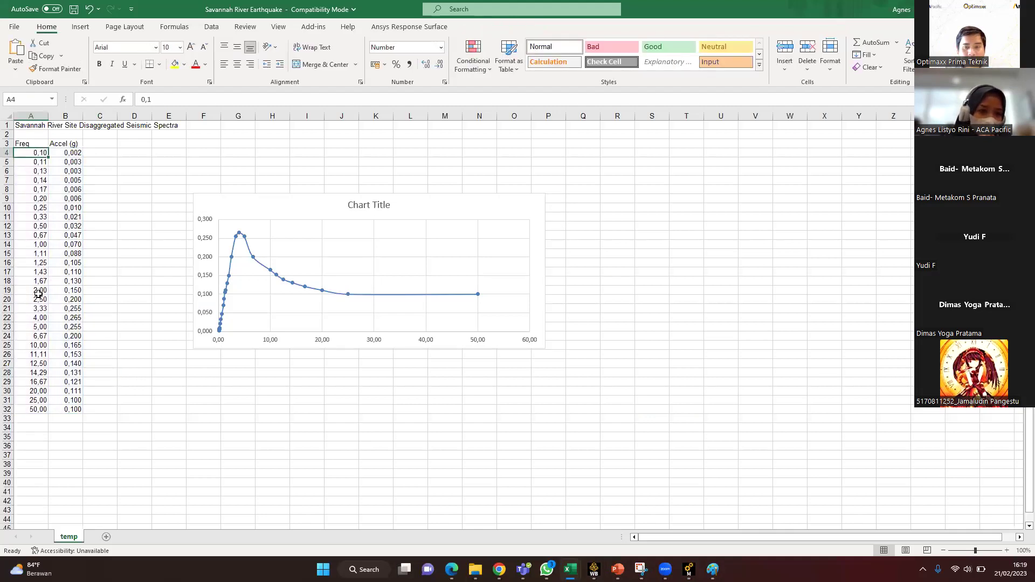
pyautogui.moveTo(37, 154); pyautogui.dragTo(38, 162)
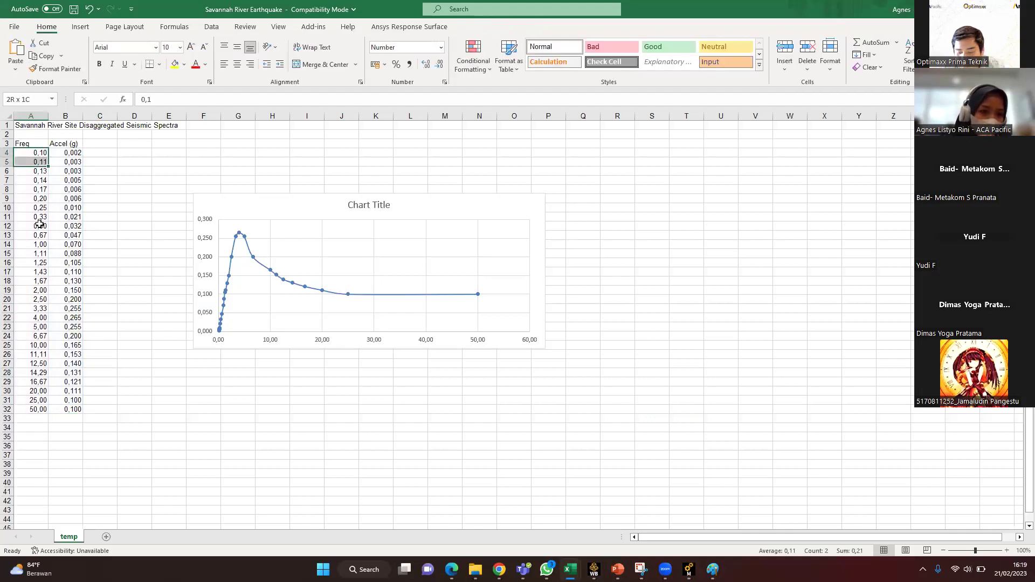
pyautogui.moveTo(54, 225)
pyautogui.mouseDown()
pyautogui.moveTo(39, 211)
pyautogui.moveTo(57, 237)
pyautogui.mouseUp()
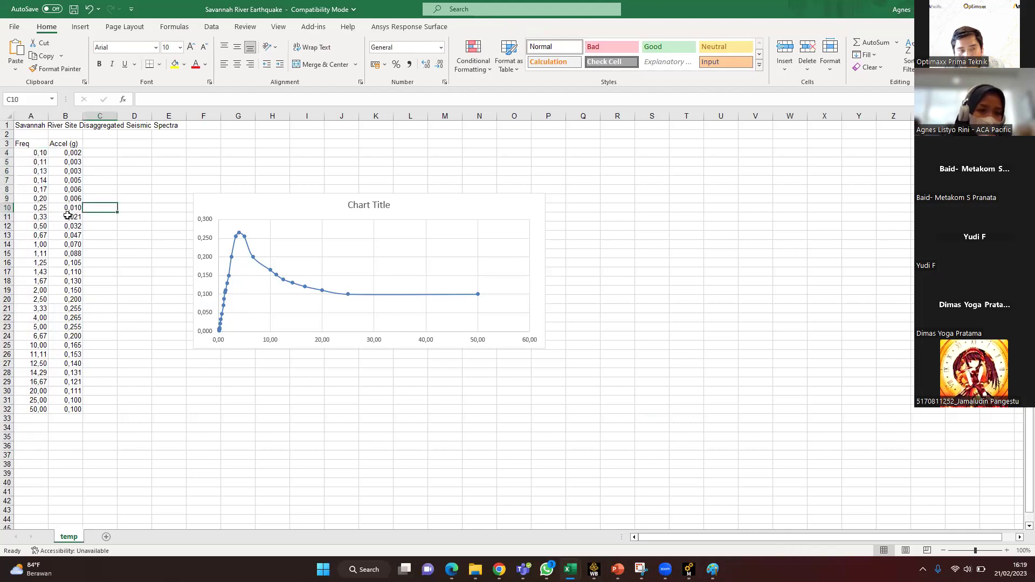
pyautogui.moveTo(34, 153); pyautogui.dragTo(65, 207)
pyautogui.moveTo(146, 224); pyautogui.dragTo(146, 225)
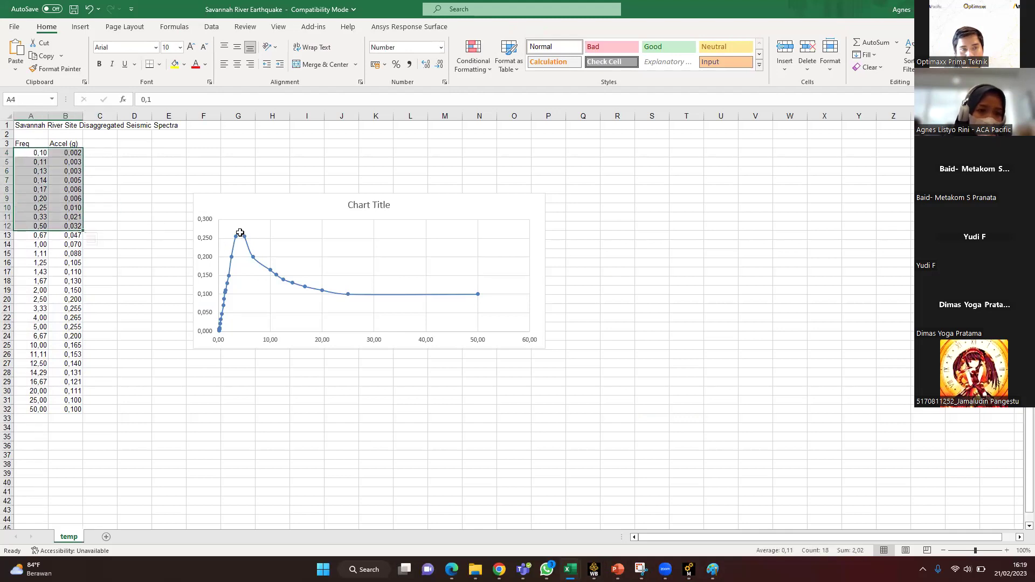
pyautogui.click(179, 286)
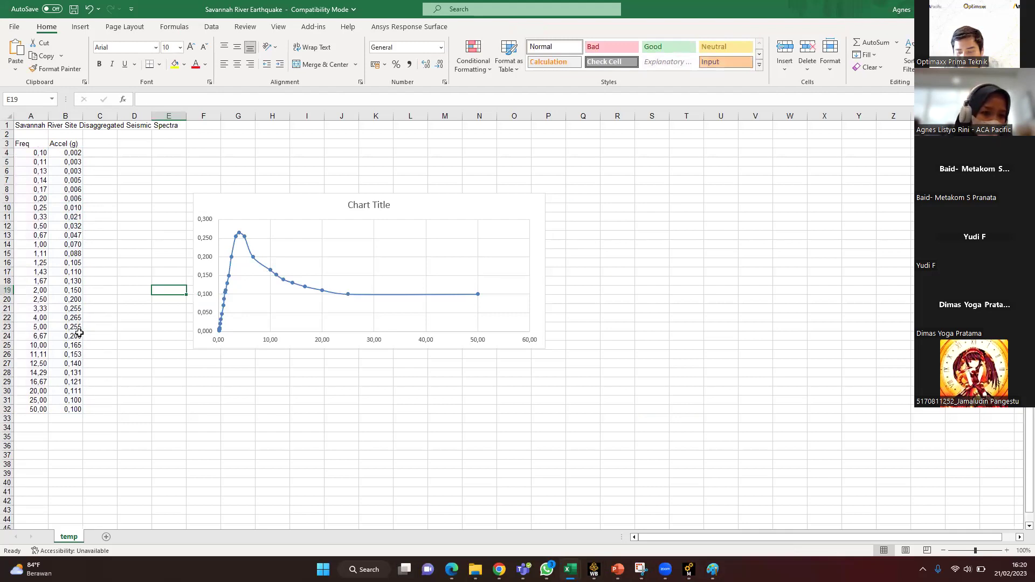
# Step: Find the peak acceleration in the spectrum data and highlight its row at Freq 4,00
pyautogui.click(72, 427)
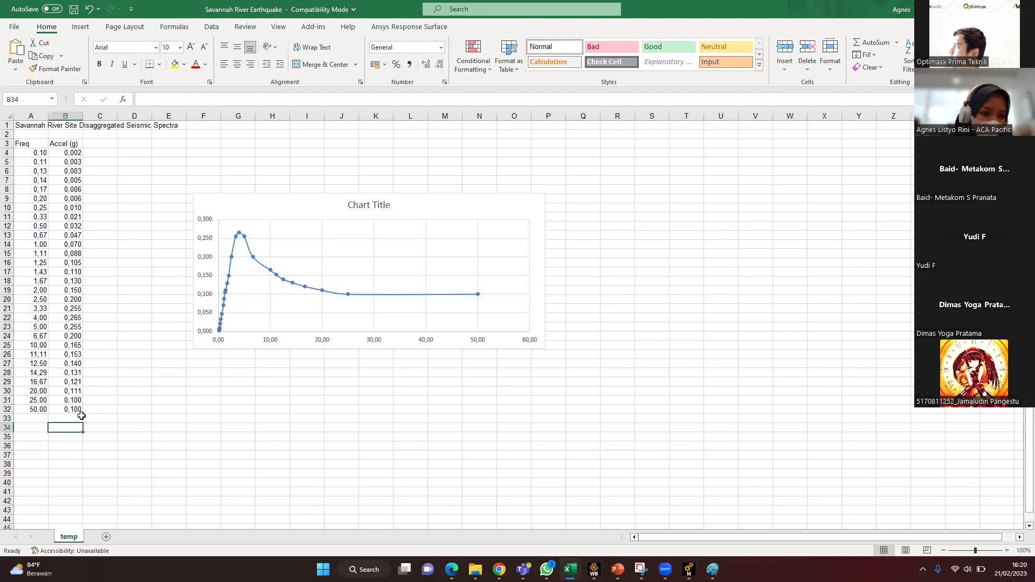
pyautogui.click(73, 319)
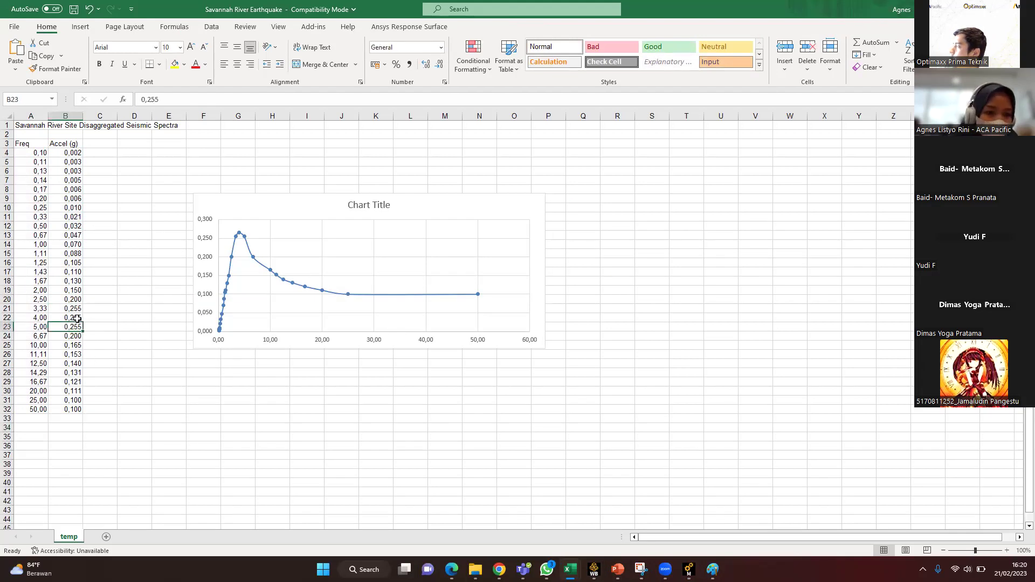
pyautogui.moveTo(35, 322); pyautogui.dragTo(68, 318)
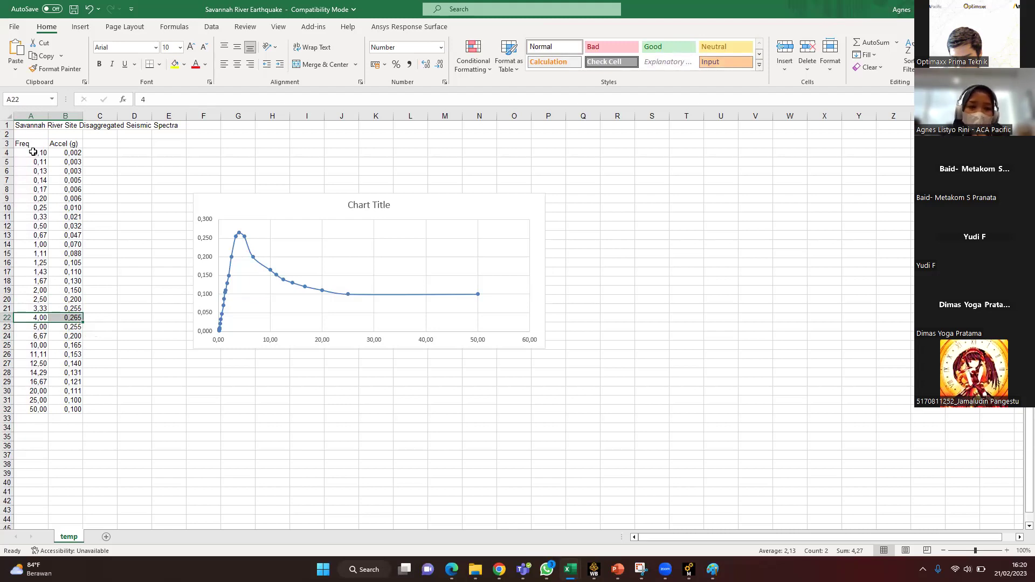
# Step: Highlight the low-frequency block of the Freq and Accel (g) data again, starting at Freq 0,10
pyautogui.moveTo(36, 153); pyautogui.dragTo(120, 213)
pyautogui.click(148, 212)
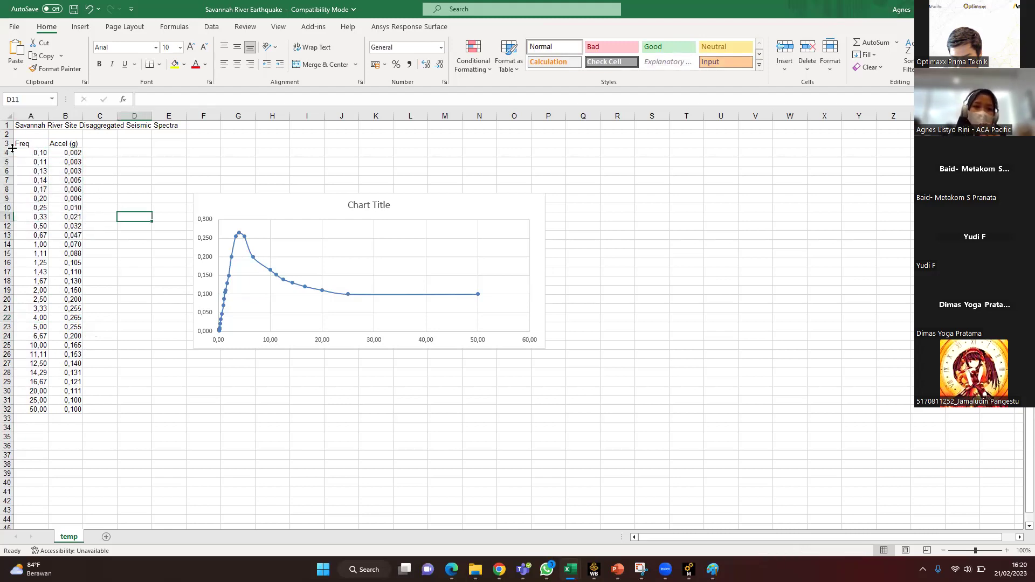
pyautogui.moveTo(36, 152); pyautogui.dragTo(69, 238)
pyautogui.click(111, 236)
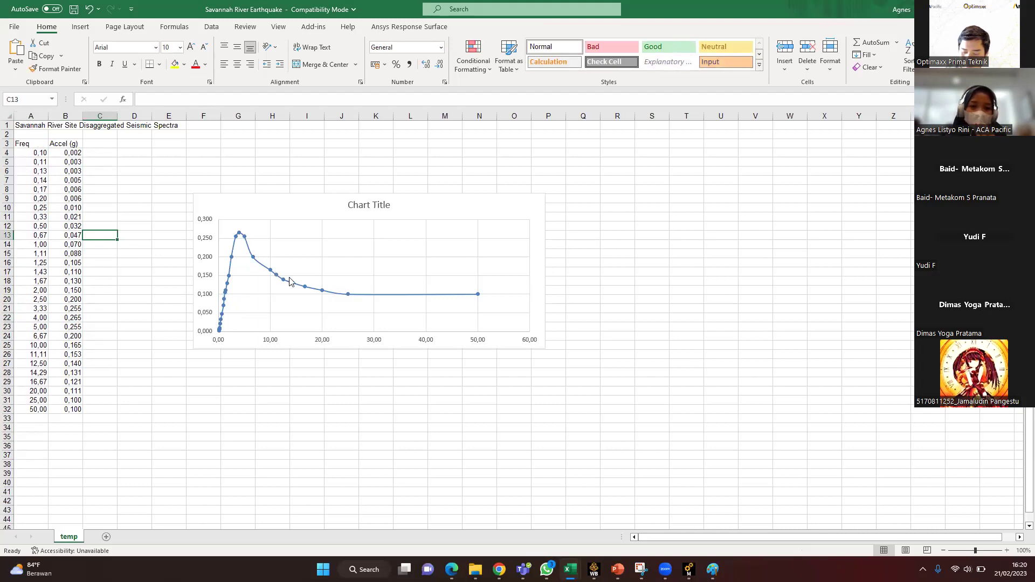
# Step: Examine the plotted response spectrum curve by selecting its data series in the chart, and clear the selection
pyautogui.click(220, 327)
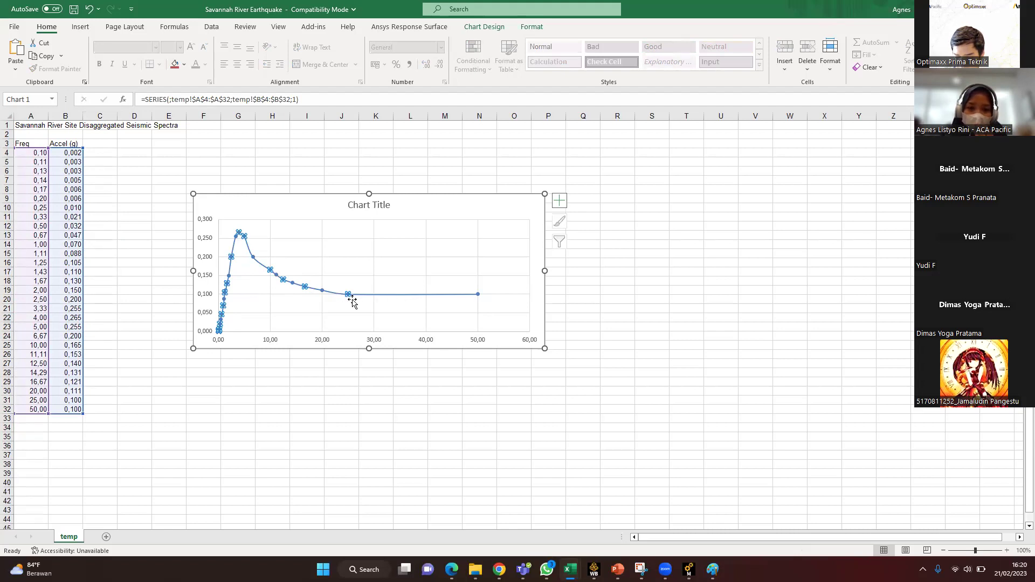
pyautogui.moveTo(349, 302)
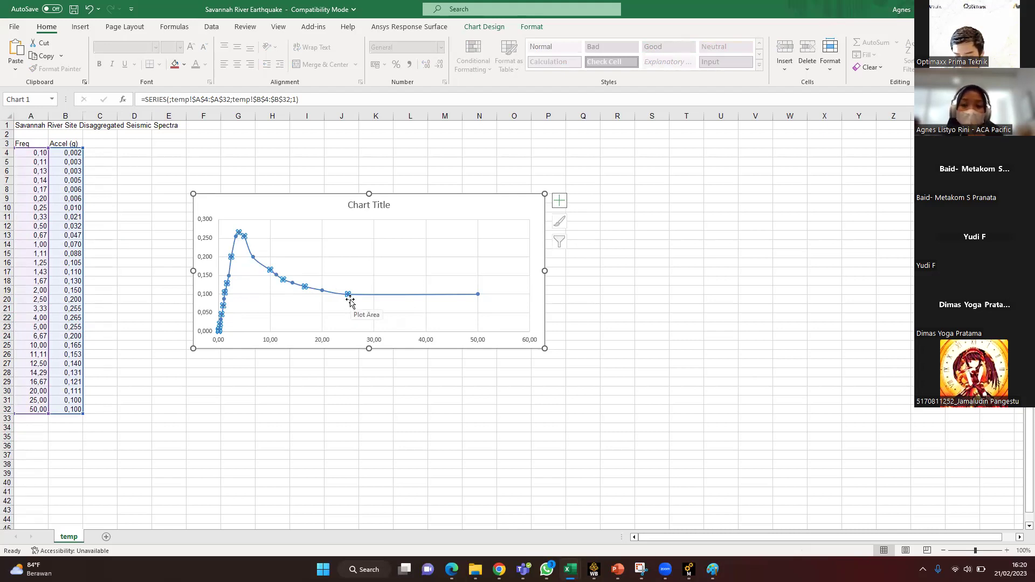
pyautogui.click(146, 216)
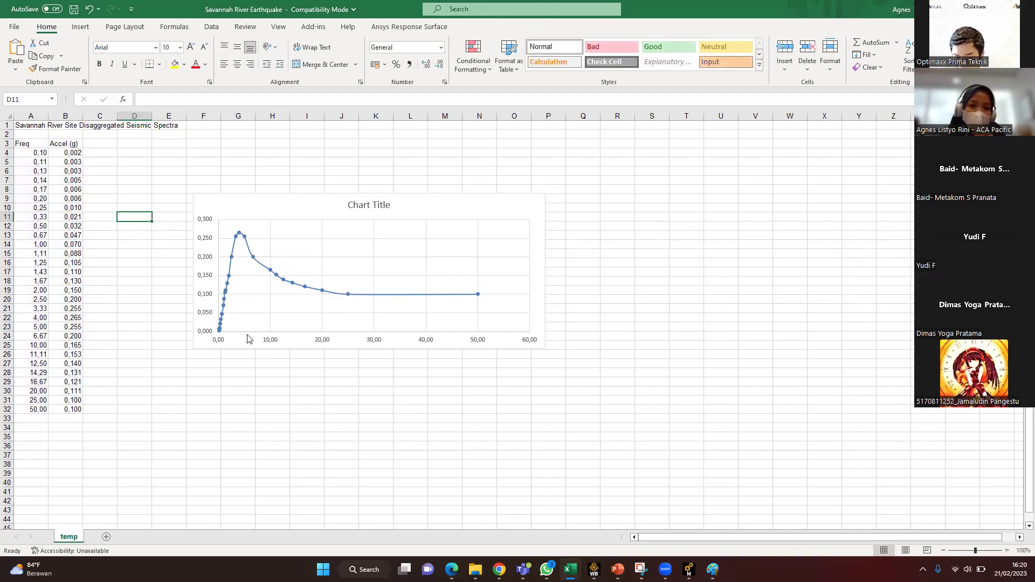
pyautogui.click(230, 285)
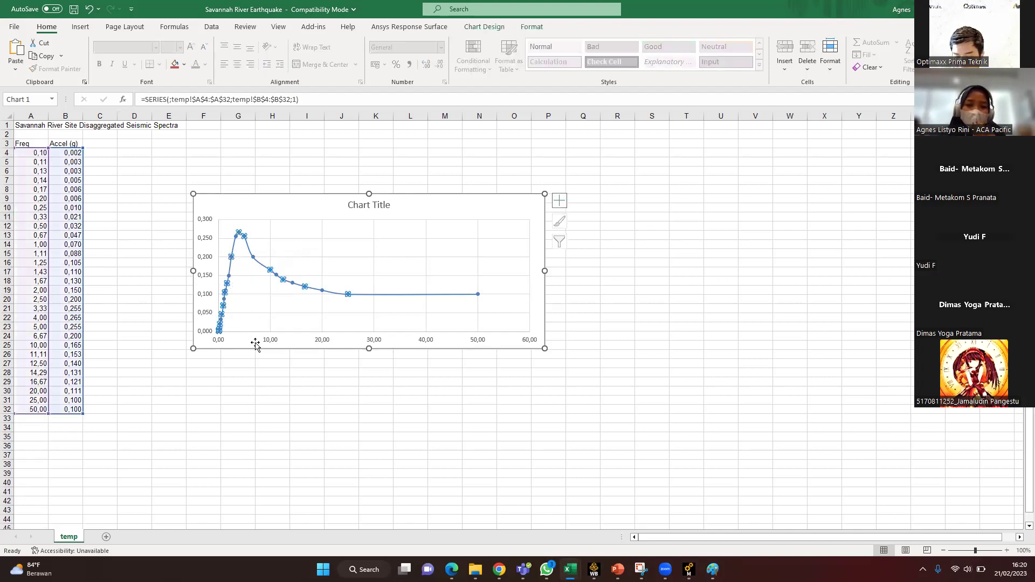
pyautogui.click(134, 217)
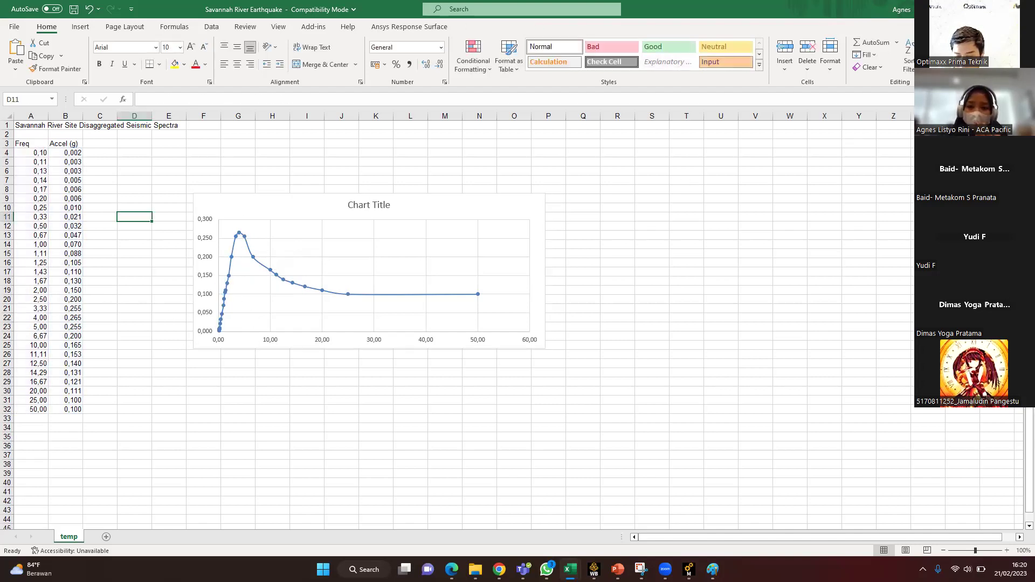
# Step: Switch back to Ansys Mechanical and highlight the mode 1 and mode 2 frequencies in the Ratio of Effective Mass to Total Mass table
pyautogui.hotkey('alt', 'Tab')
pyautogui.click(426, 425)
pyautogui.click(429, 433)
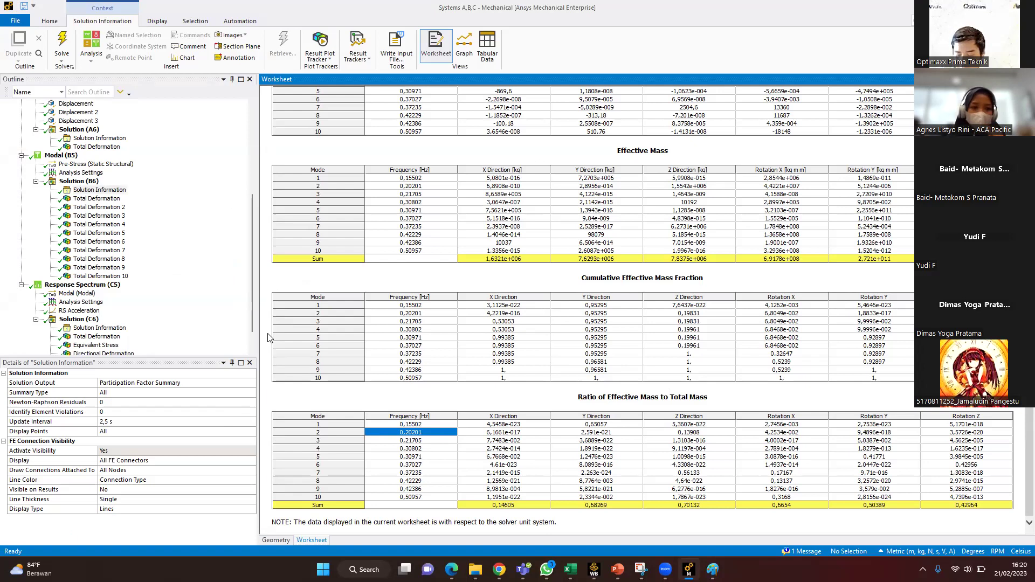
# Step: Check Max Modes to Find in the Modal analysis settings and reopen the modal Solution Information to compare the mass ratio sums
pyautogui.click(89, 174)
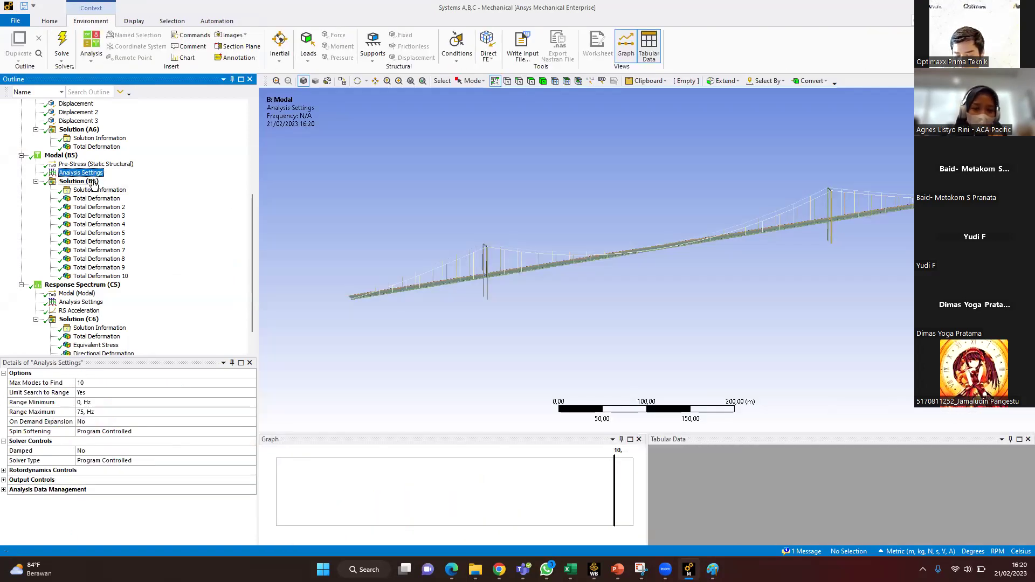
pyautogui.click(99, 190)
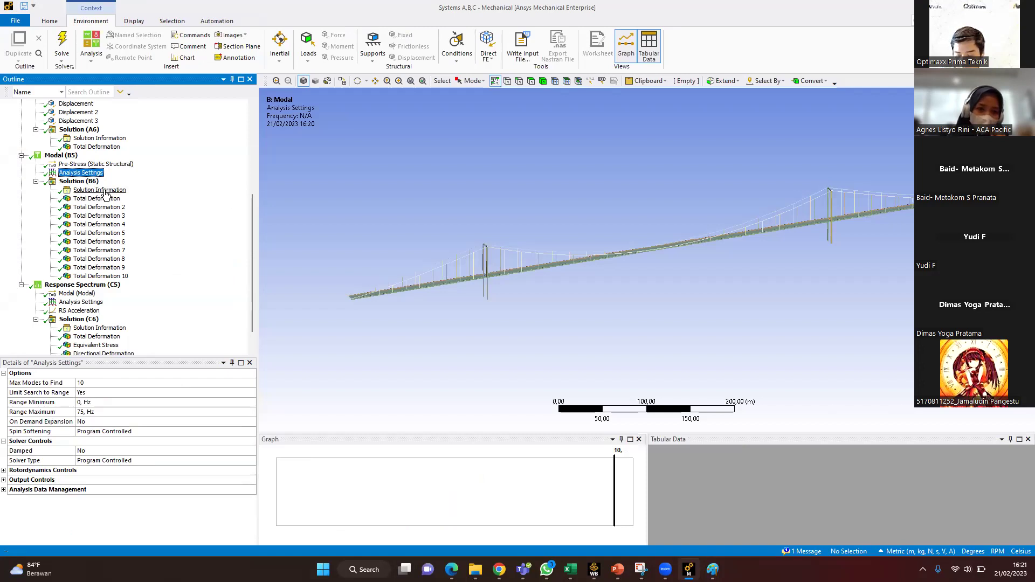
pyautogui.scroll(-3, 632, 495)
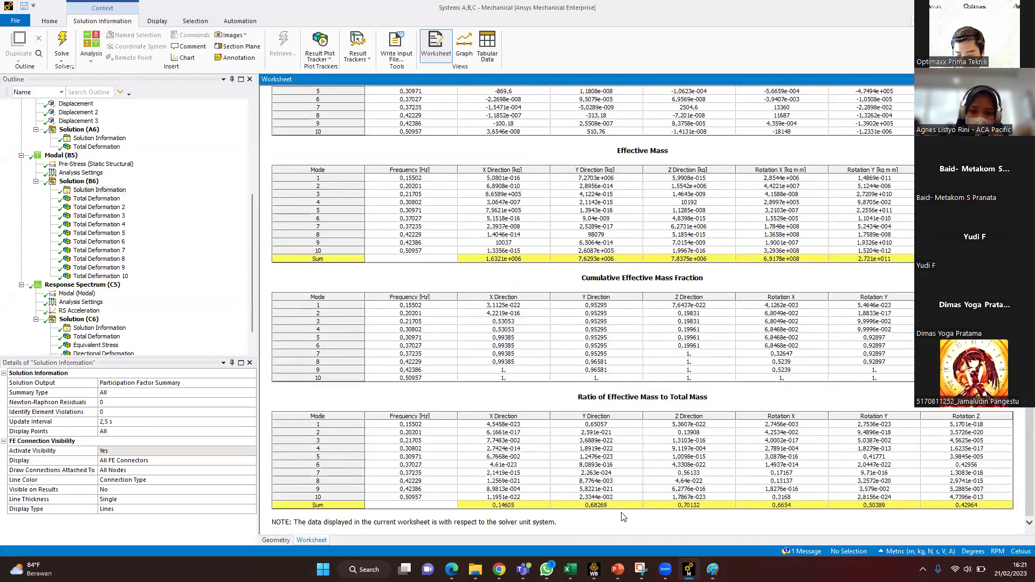
# Step: Review the Response Spectrum (C5), Static Structural (A5) and Modal (B5) analyses in turn to see how they follow from each other
pyautogui.scroll(-1, 156, 338)
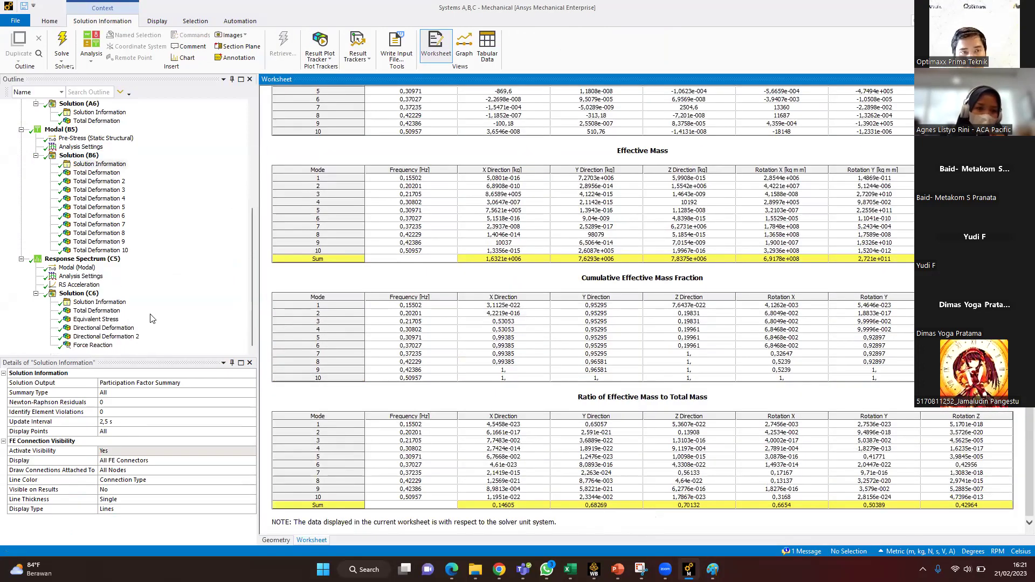
pyautogui.click(91, 260)
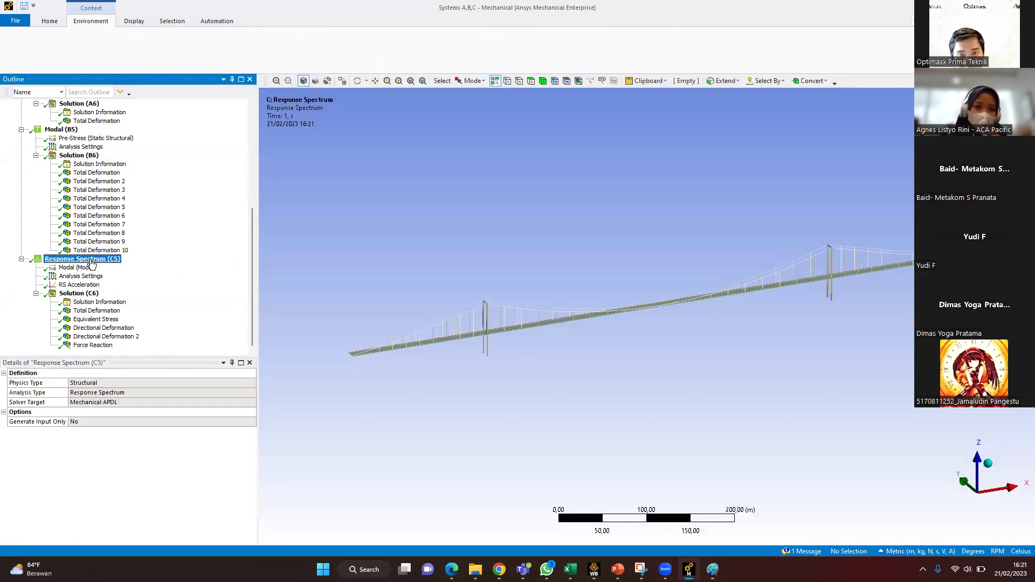
pyautogui.scroll(3, 152, 230)
pyautogui.scroll(2, 151, 230)
pyautogui.click(87, 173)
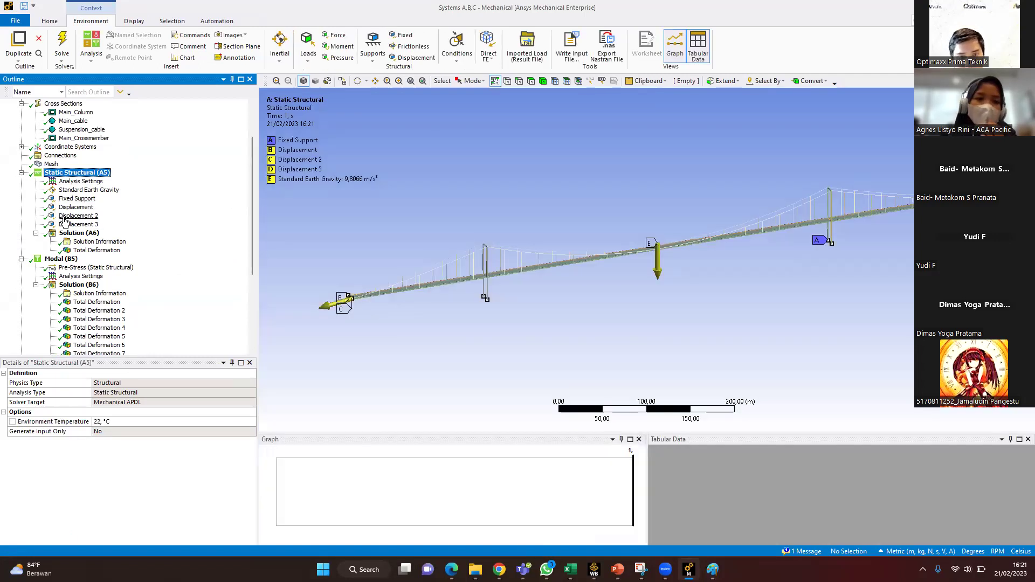
pyautogui.scroll(-3, 86, 205)
pyautogui.click(54, 182)
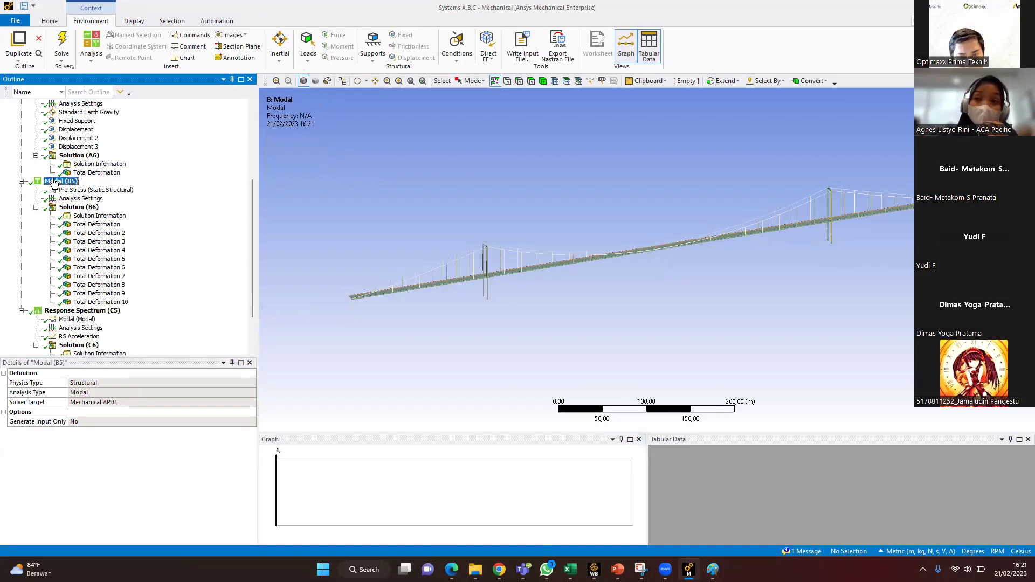
pyautogui.scroll(1, 68, 218)
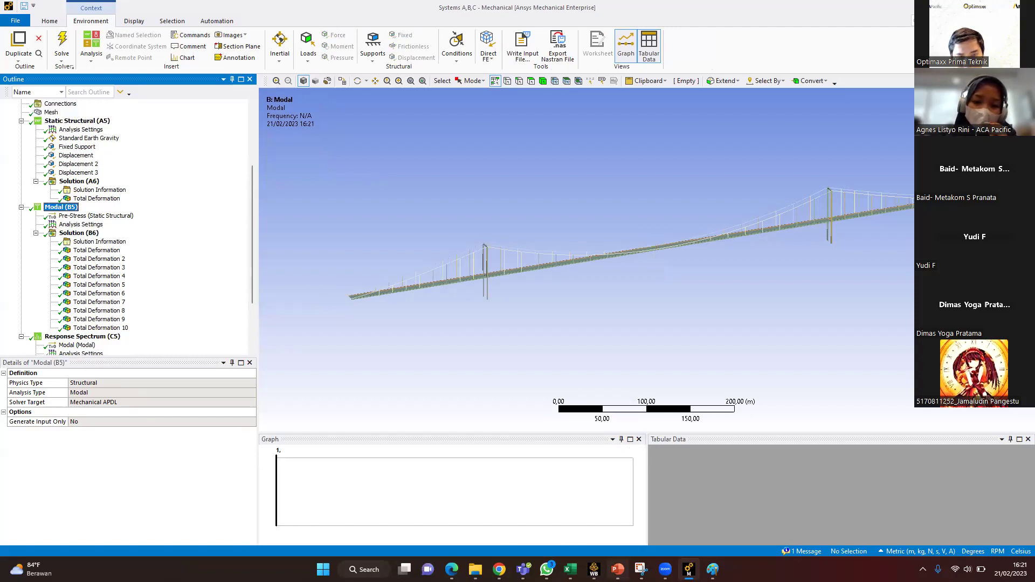
pyautogui.moveTo(593, 569)
pyautogui.click(563, 541)
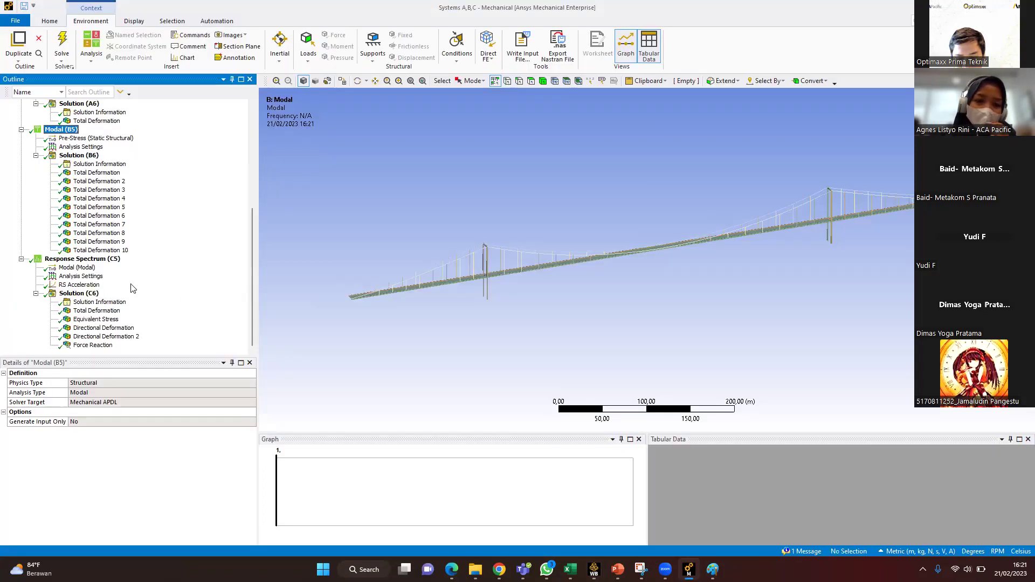
# Step: Examine the RS Acceleration load and the spectrum types that can be inserted under Response Spectrum (C5), adding none
pyautogui.click(106, 264)
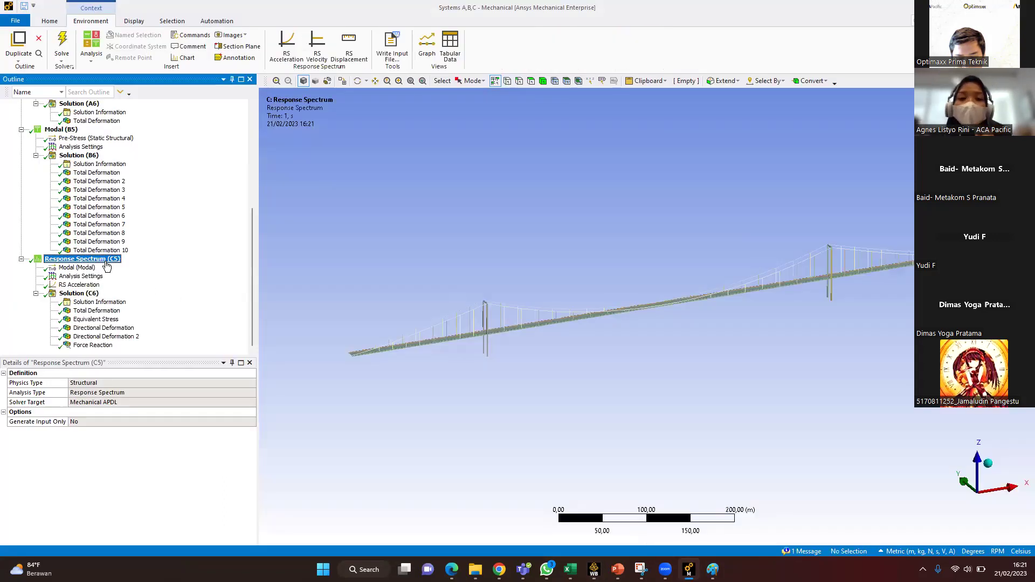
pyautogui.click(87, 286)
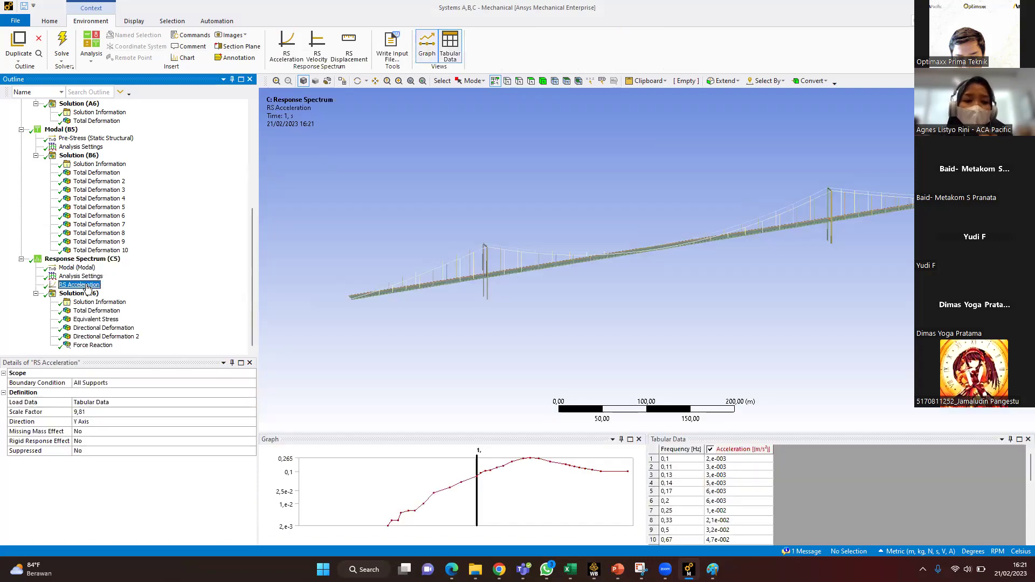
pyautogui.rightClick(102, 260)
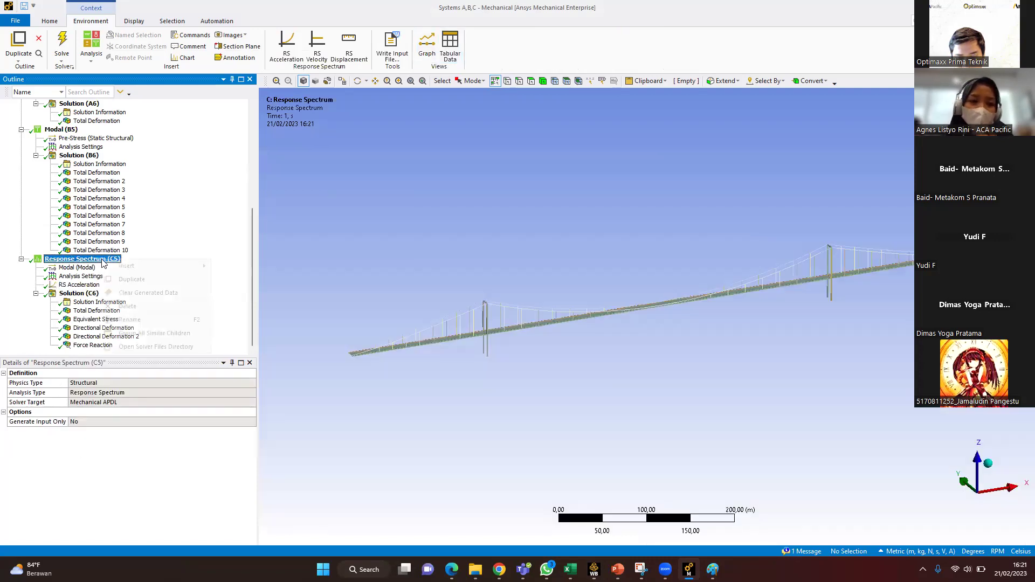
pyautogui.moveTo(130, 266)
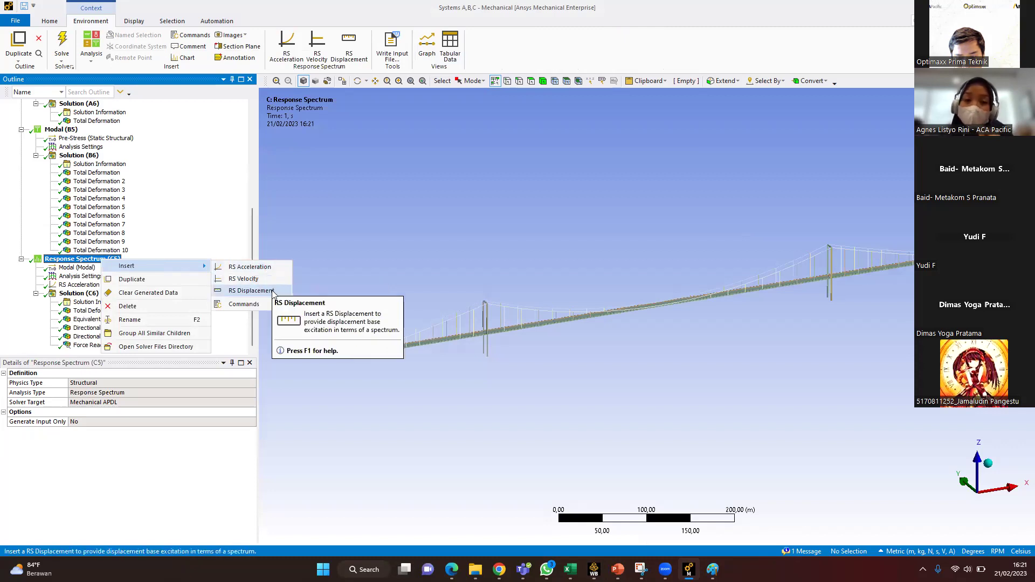
pyautogui.press('Escape')
pyautogui.press('Escape')
pyautogui.click(90, 286)
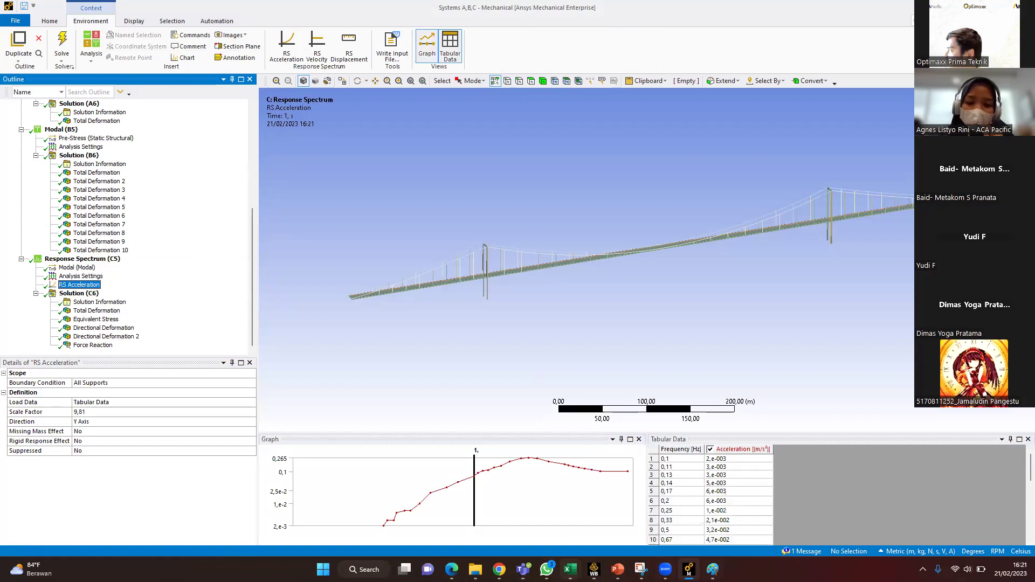
# Step: Switch to the Savannah River Earthquake workbook in Excel and select the whole Freq and Accel (g) data range
pyautogui.click(520, 510)
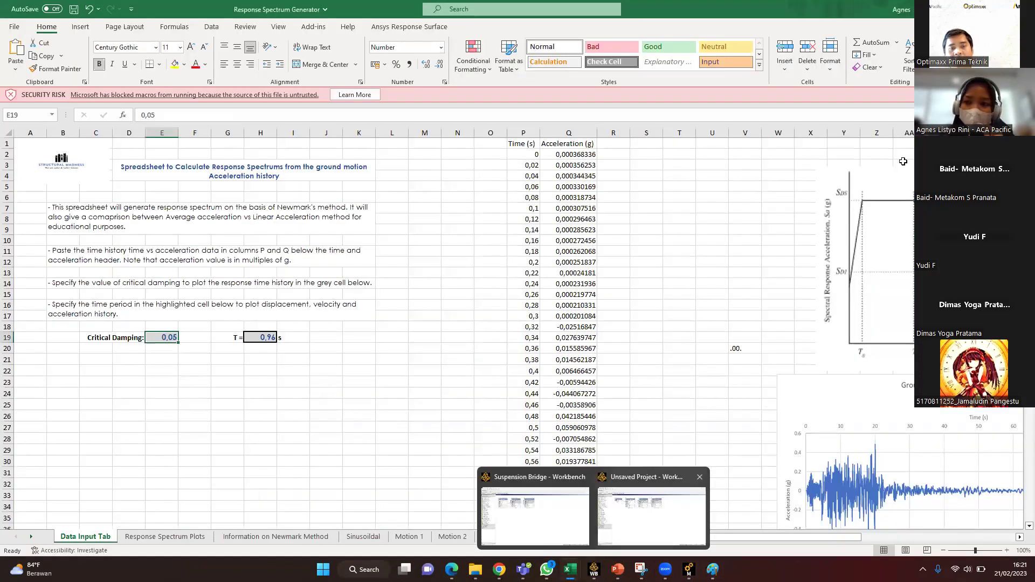
pyautogui.hotkey('alt', 'Tab')
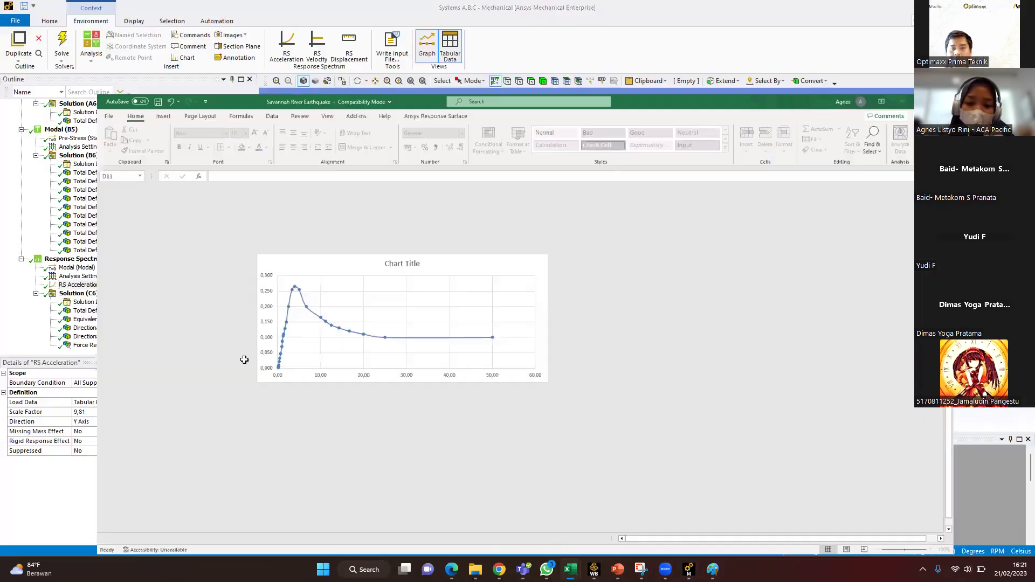
pyautogui.moveTo(85, 300); pyautogui.dragTo(84, 412)
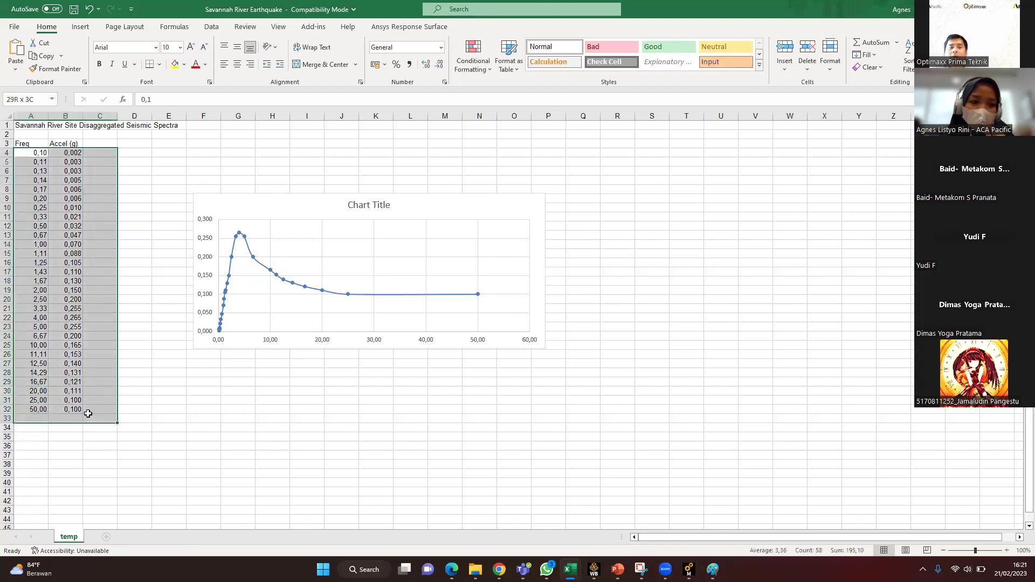
# Step: Switch to Mechanical to view the RS Acceleration tabular data and return to the earthquake workbook in Excel
pyautogui.click(134, 410)
pyautogui.click(974, 10)
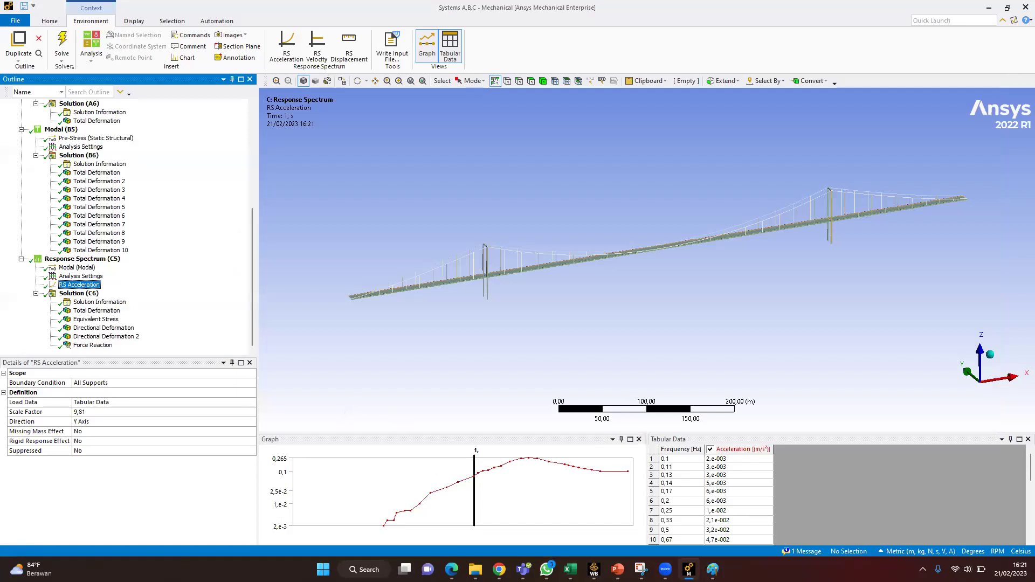
pyautogui.moveTo(594, 569)
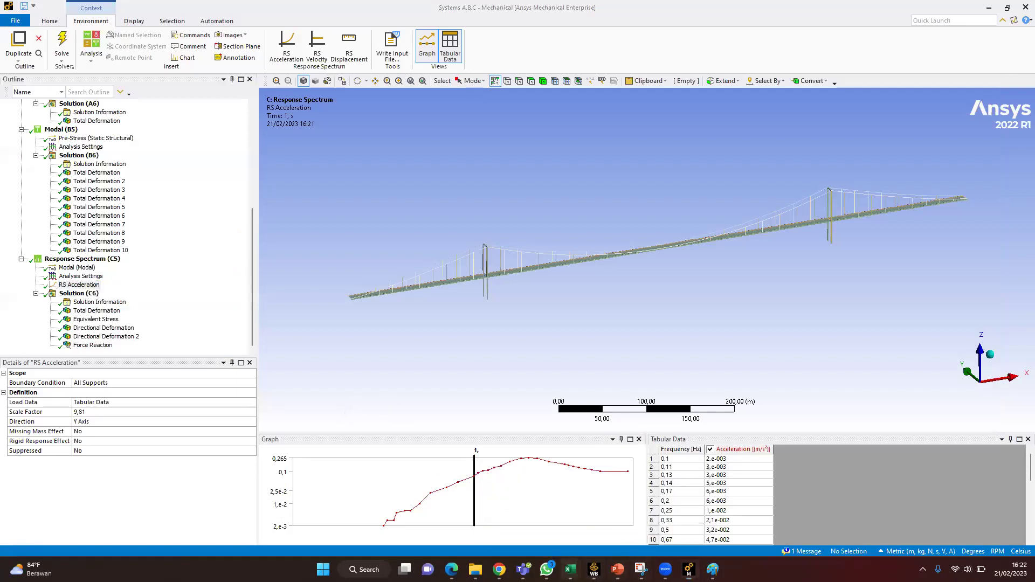
pyautogui.click(615, 520)
# Step: Copy the Freq and Accel (g) values in A4:B32 as source data for the RS Acceleration table
pyautogui.moveTo(32, 153); pyautogui.dragTo(61, 410)
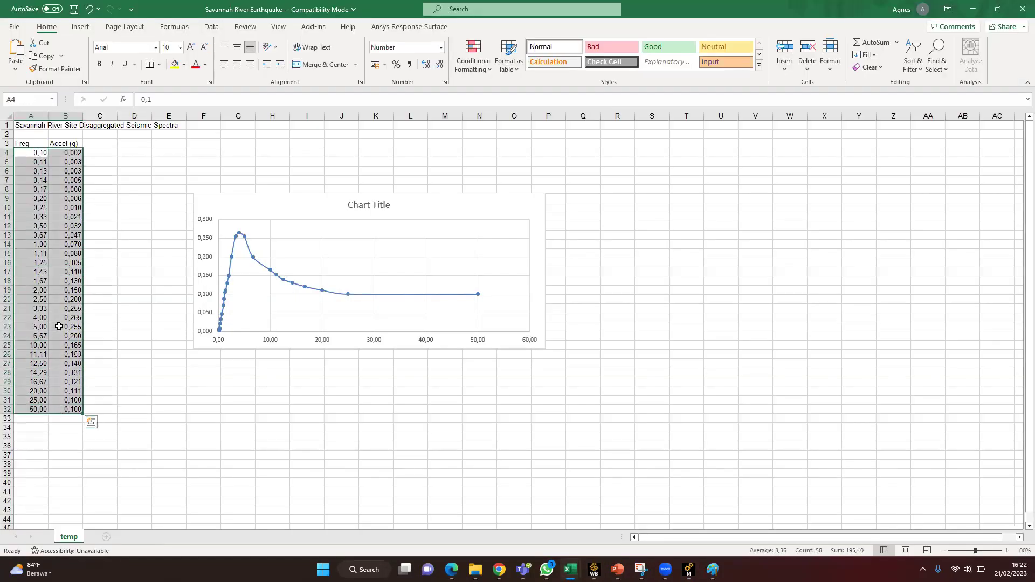
pyautogui.rightClick(59, 328)
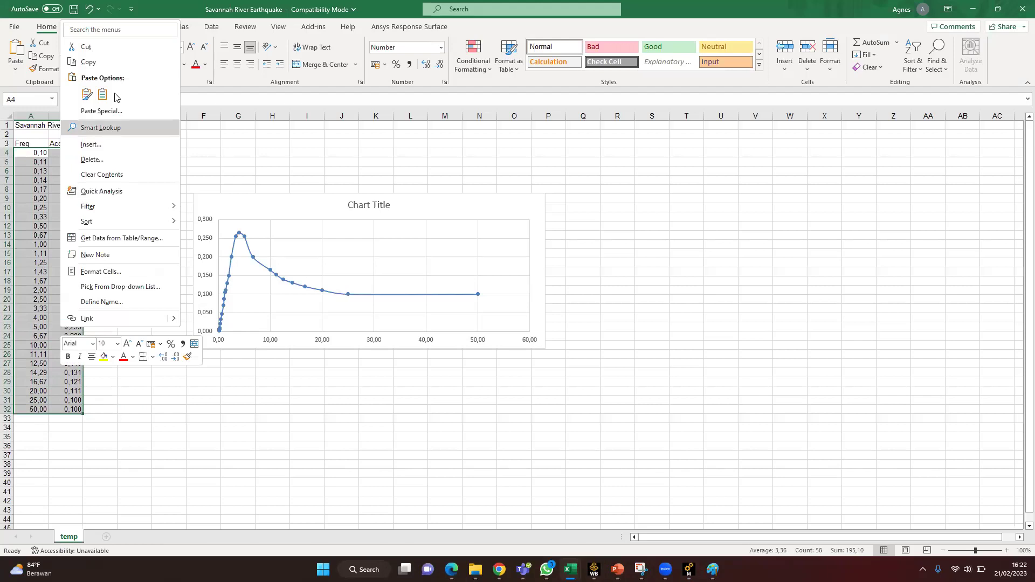
pyautogui.press('Return')
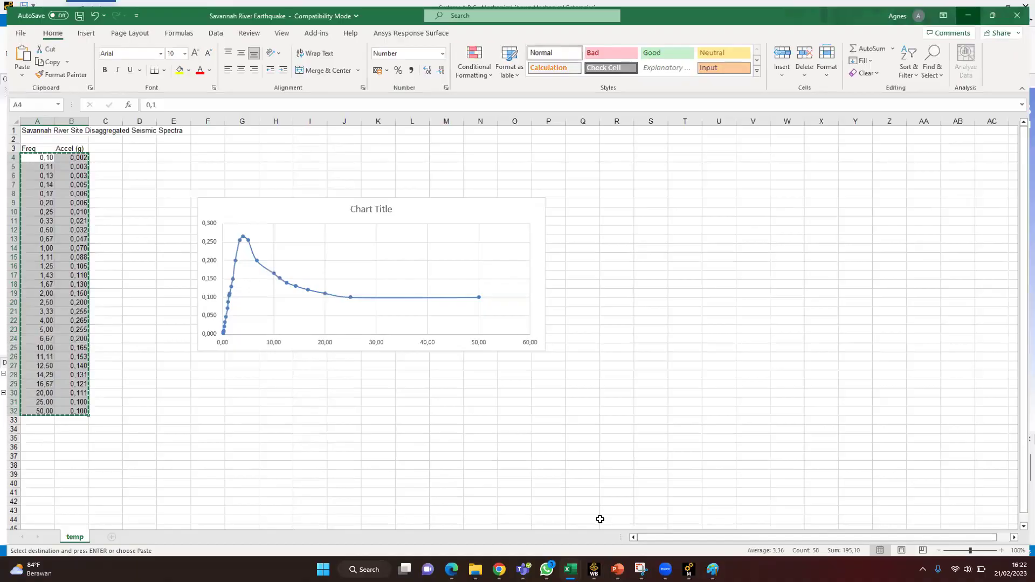
pyautogui.hotkey('alt', 'Tab')
pyautogui.hotkey('alt', 'Tab')
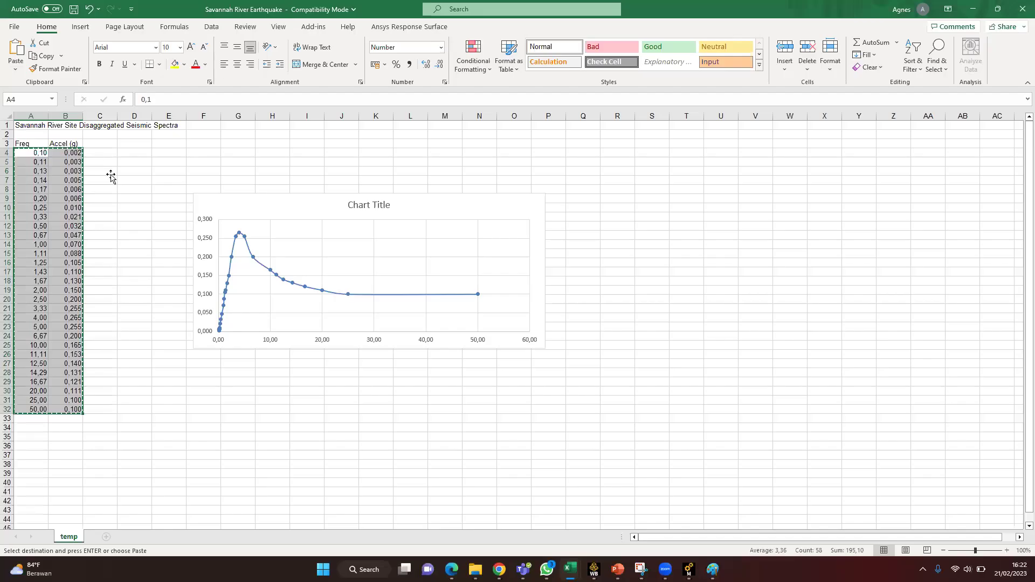
# Step: Highlight the Accel (g) values in B4:B32 to examine their units and switch back to Mechanical
pyautogui.click(110, 176)
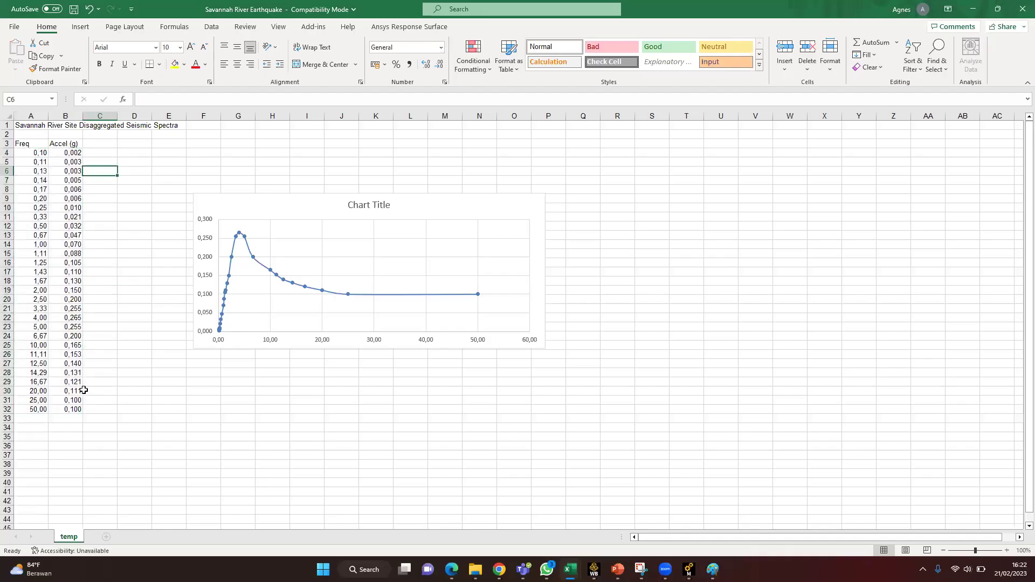
pyautogui.moveTo(65, 152); pyautogui.dragTo(65, 409)
pyautogui.click(100, 180)
pyautogui.hotkey('alt', 'Tab')
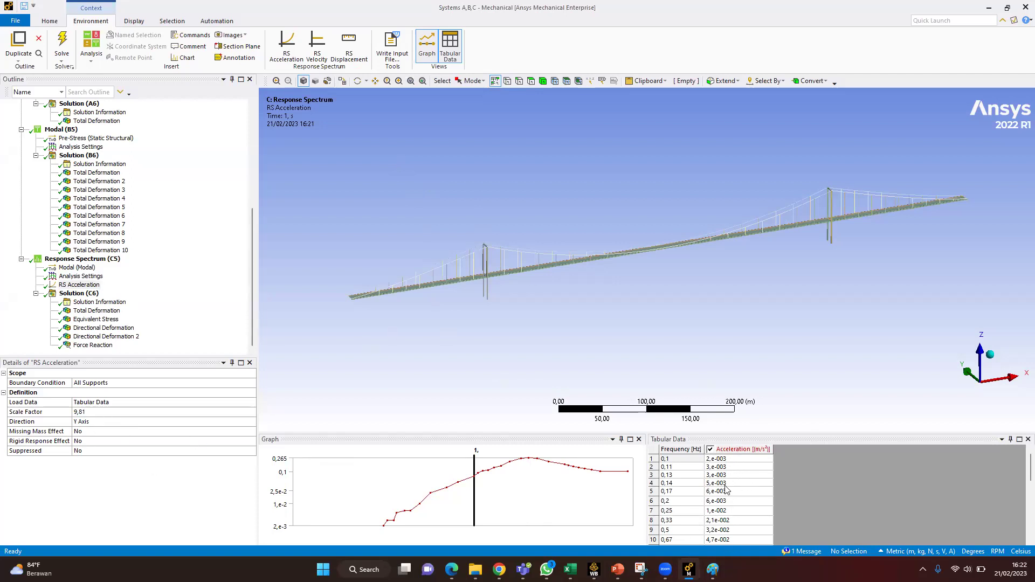
# Step: Check the Scale Factor and Direction of RS Acceleration, comparing the direction with the bridge's orientation to the global axes
pyautogui.click(89, 413)
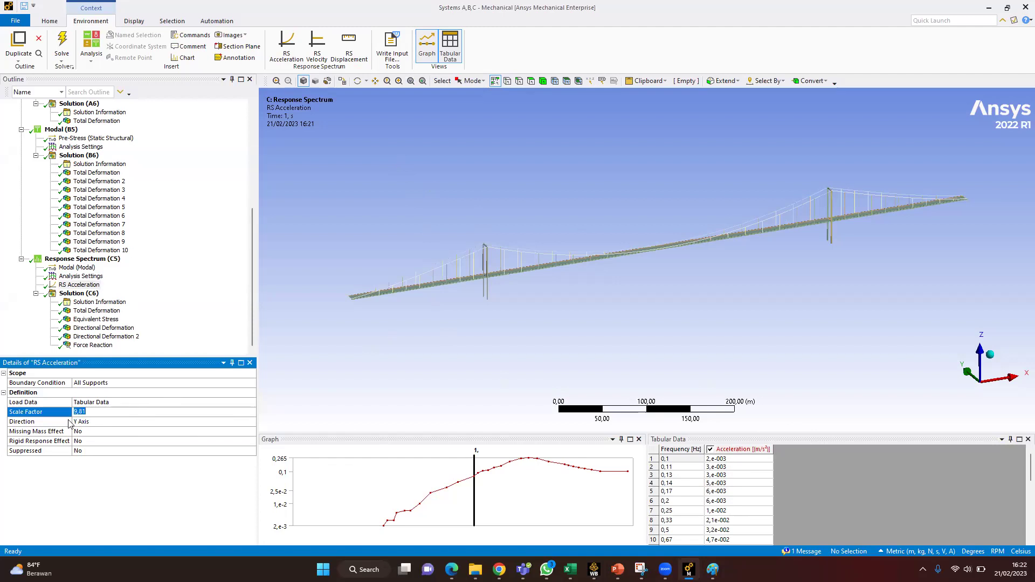
pyautogui.click(107, 411)
pyautogui.click(113, 499)
pyautogui.click(108, 422)
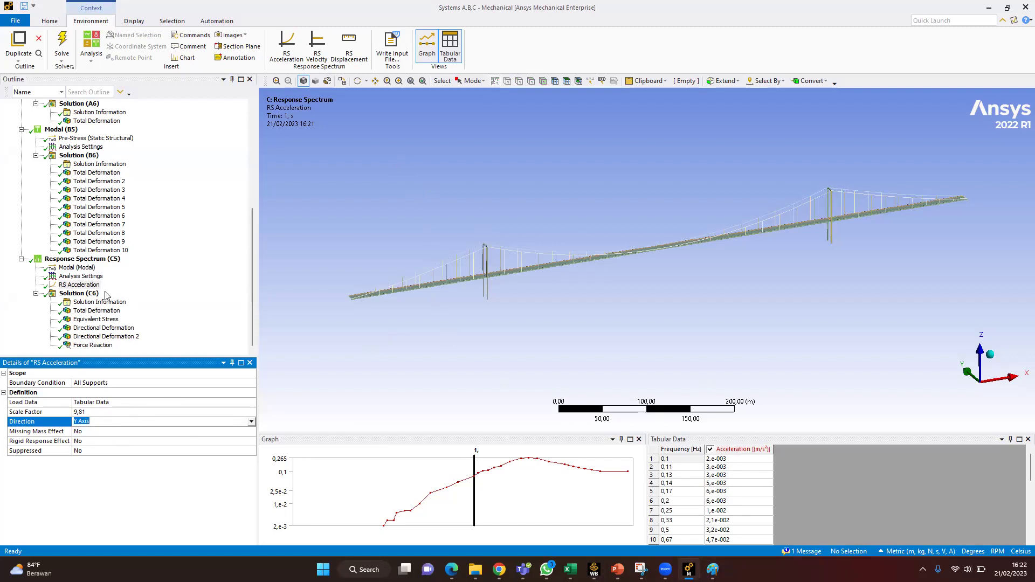
pyautogui.moveTo(720, 349); pyautogui.dragTo(982, 412, button='middle')
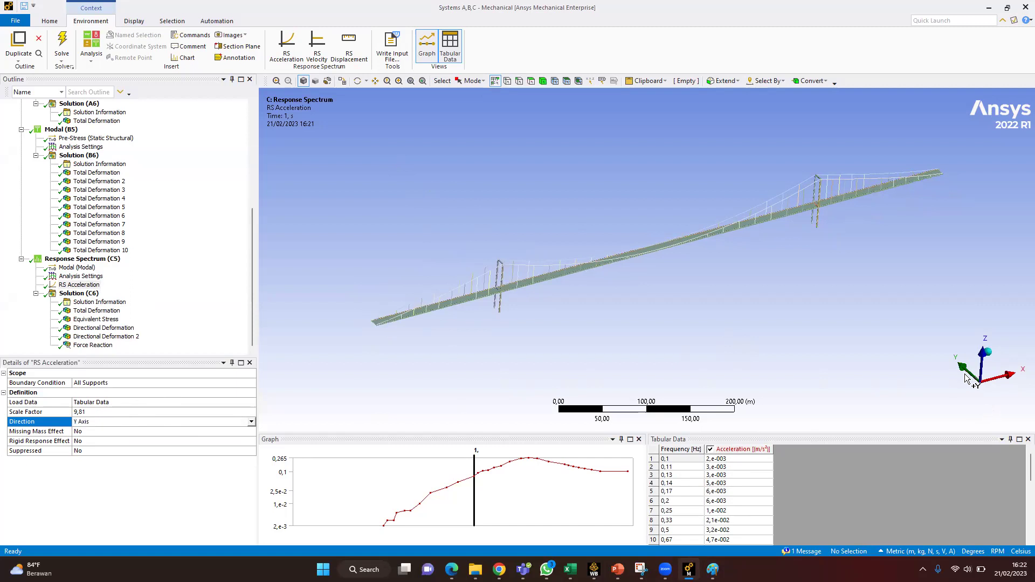
pyautogui.moveTo(710, 333); pyautogui.dragTo(528, 323, button='middle')
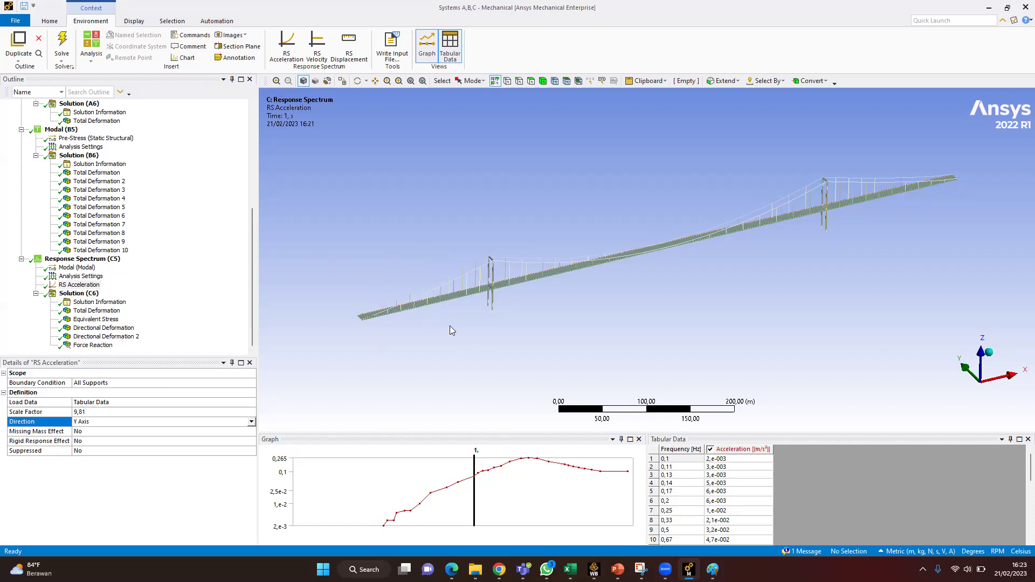
pyautogui.moveTo(561, 350); pyautogui.dragTo(507, 345, button='middle')
# Step: Examine the Modes Combination Type options in the Response Spectrum (C5) Analysis Settings, keeping ROSE
pyautogui.click(80, 294)
pyautogui.click(81, 276)
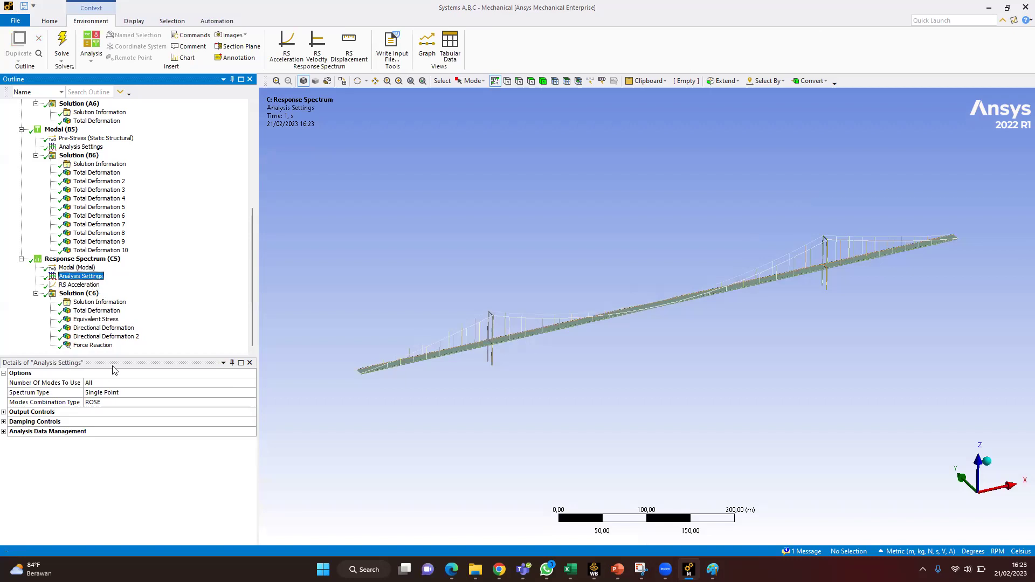
pyautogui.click(79, 268)
pyautogui.click(81, 276)
pyautogui.click(141, 404)
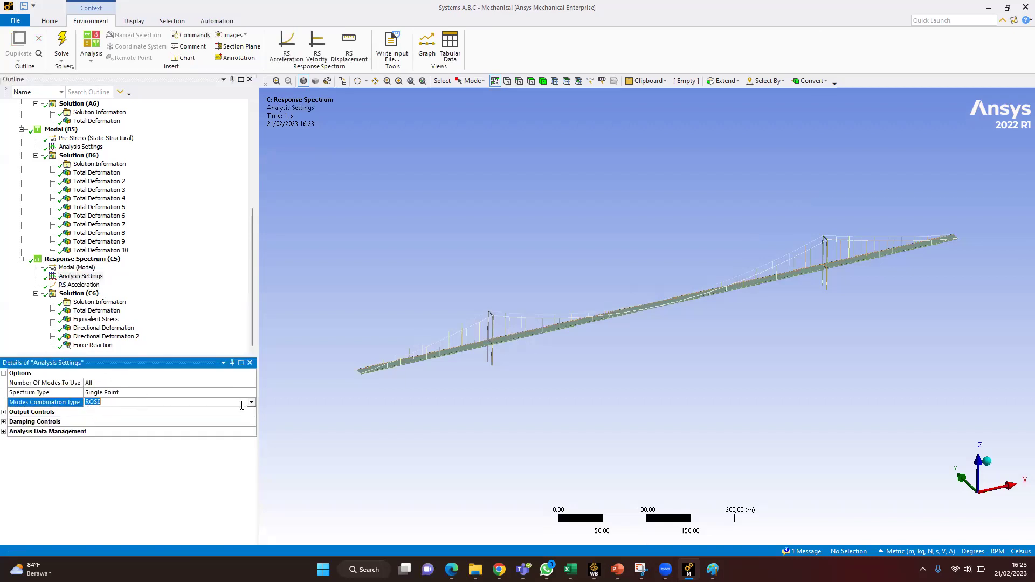
pyautogui.click(252, 405)
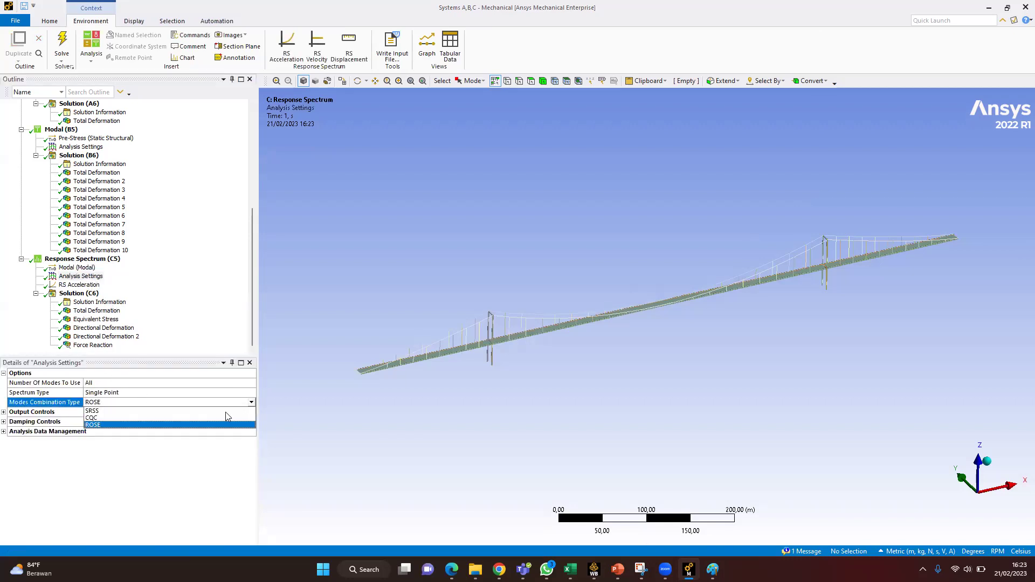
pyautogui.click(162, 426)
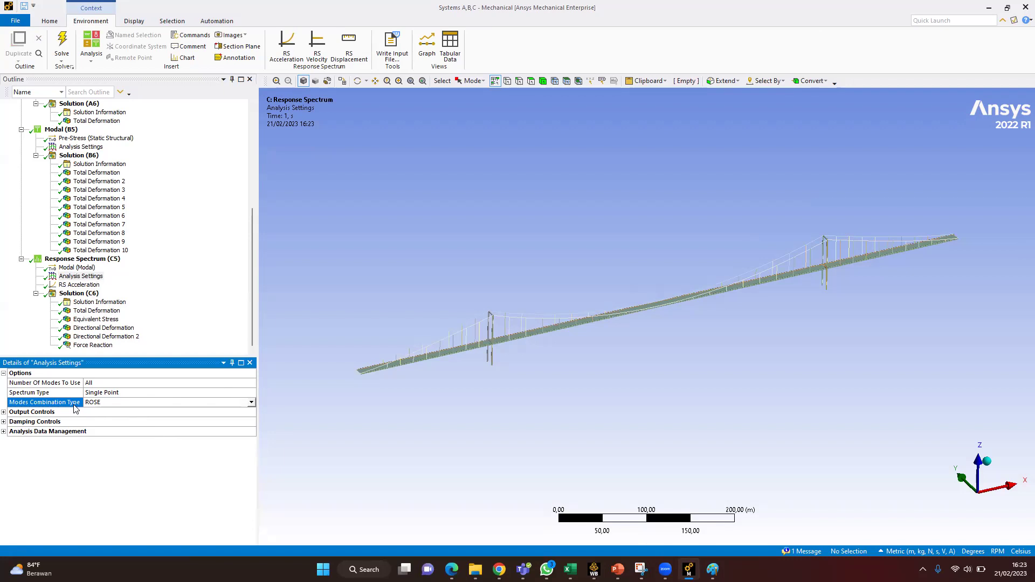
pyautogui.click(252, 403)
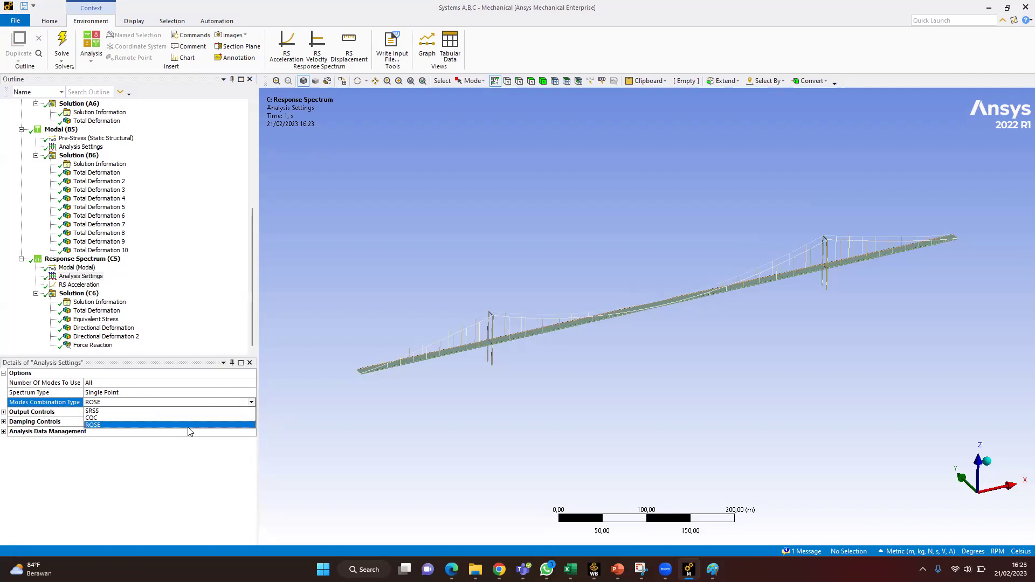
pyautogui.click(205, 473)
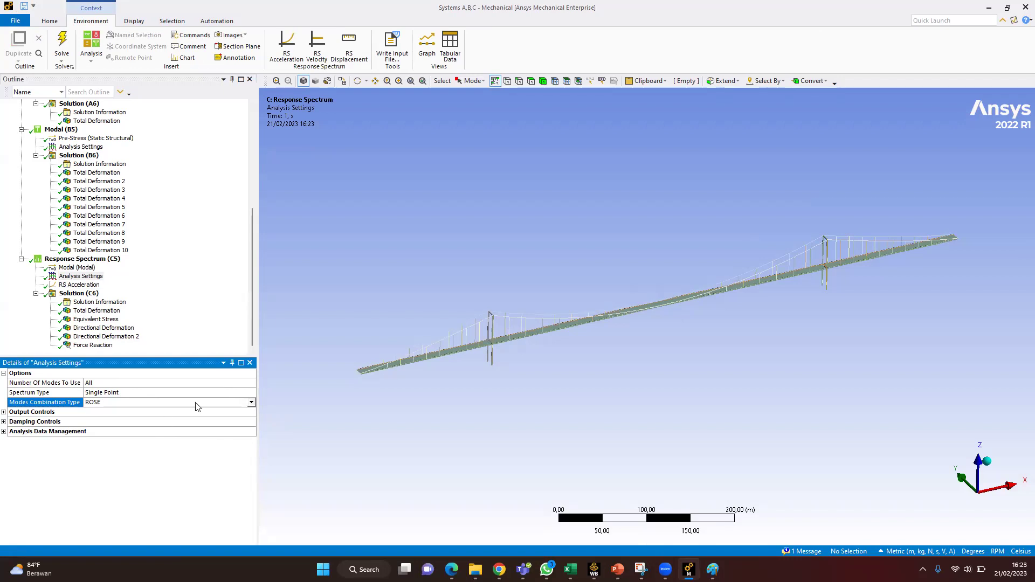
pyautogui.click(252, 403)
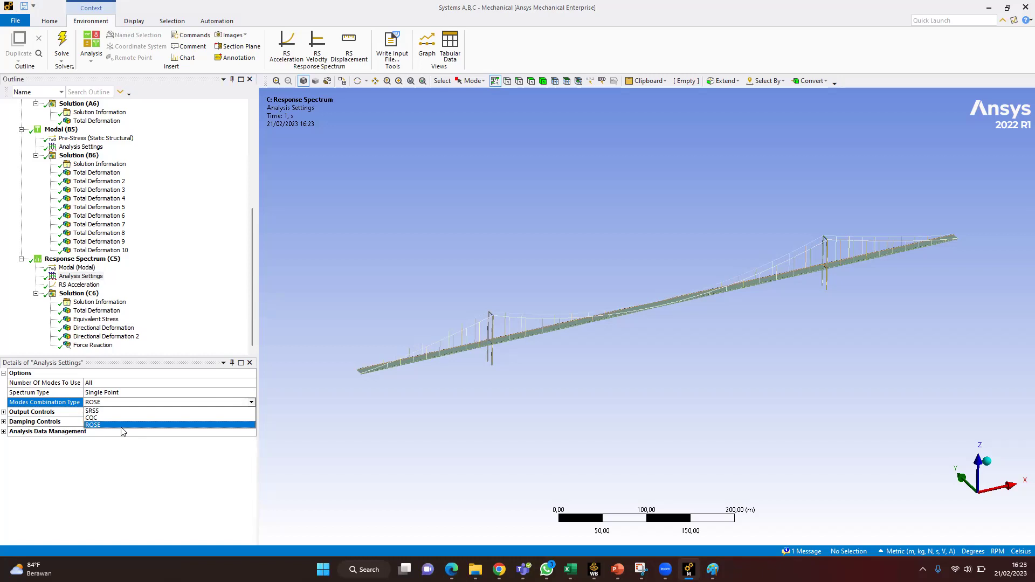
pyautogui.click(125, 459)
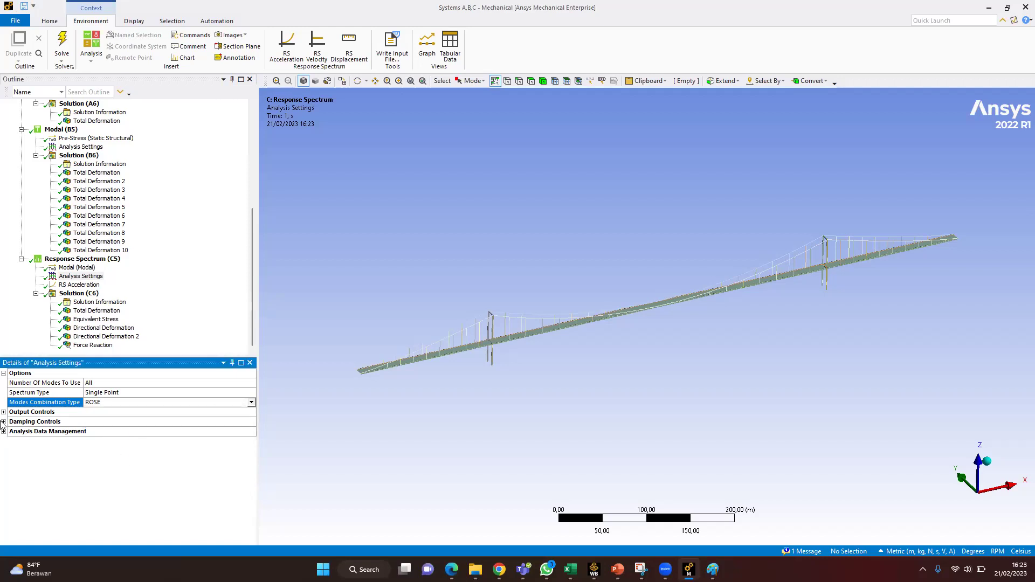
# Step: Set Calculate Velocity to Yes in the Output Controls of the Response Spectrum Analysis Settings
pyautogui.doubleClick(13, 413)
pyautogui.click(123, 424)
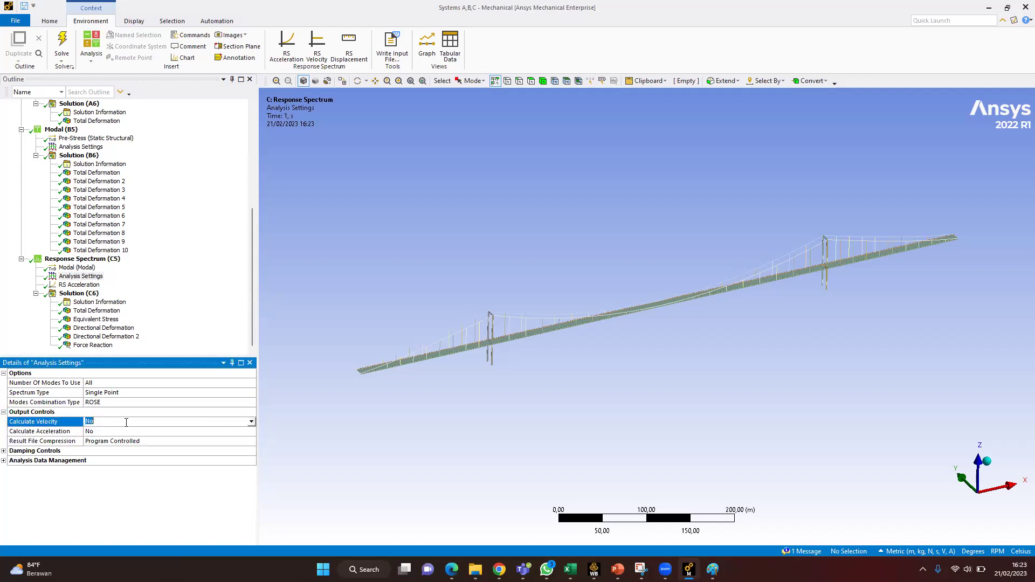
pyautogui.click(252, 422)
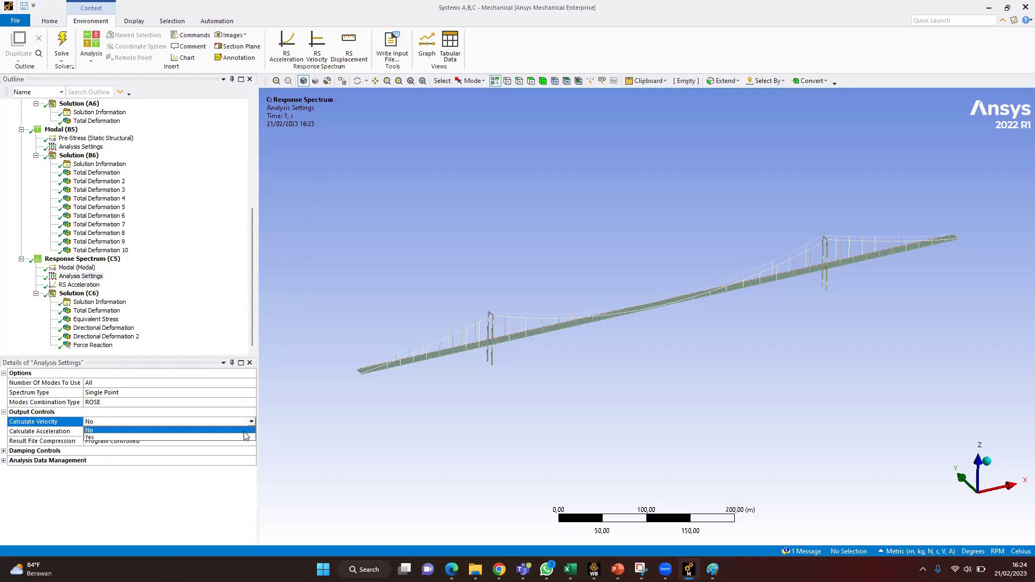
pyautogui.click(241, 437)
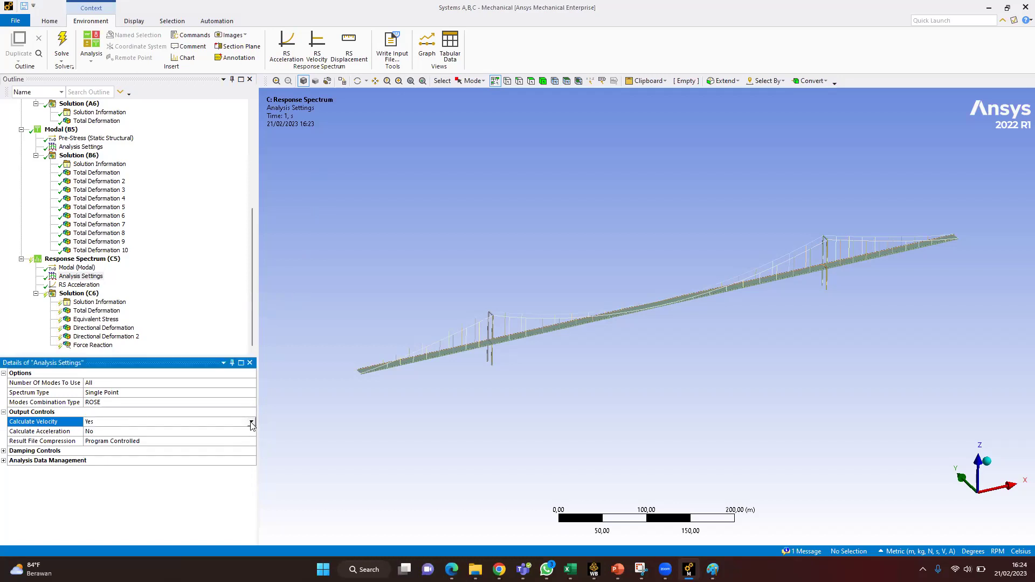
pyautogui.click(252, 422)
pyautogui.click(268, 429)
# Step: Review the Damping Controls and Analysis Data Management settings of the response spectrum analysis
pyautogui.click(4, 452)
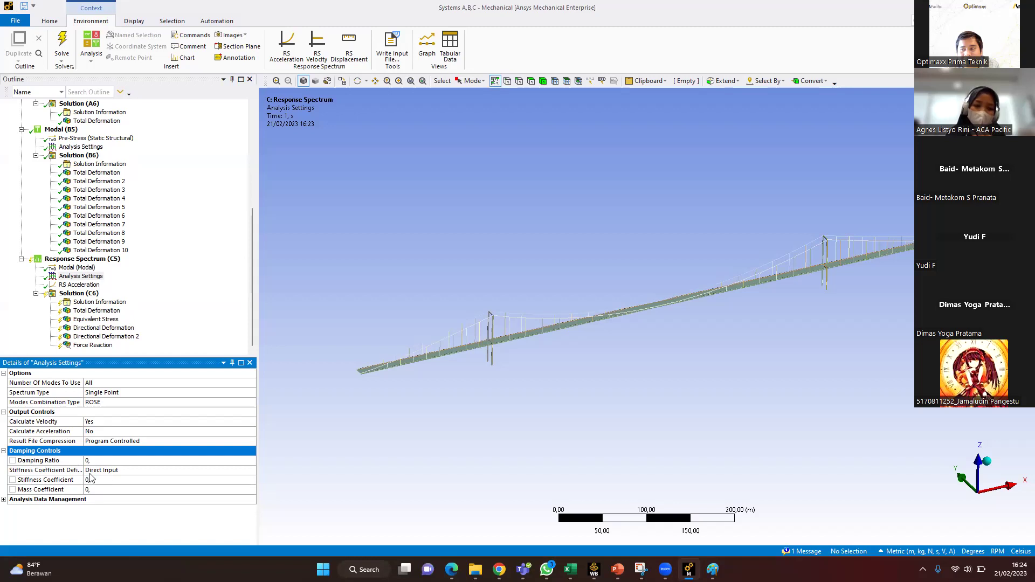
pyautogui.click(4, 500)
pyautogui.scroll(-2, 16, 506)
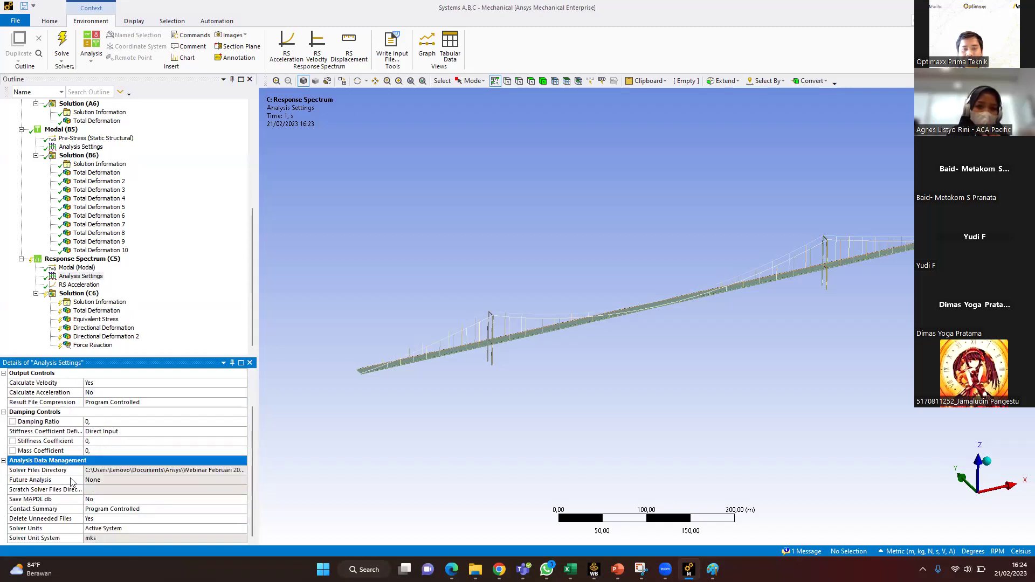
# Step: Revisit the RS Acceleration load and the Analysis Settings of Response Spectrum (C5) to recap the setup
pyautogui.click(76, 285)
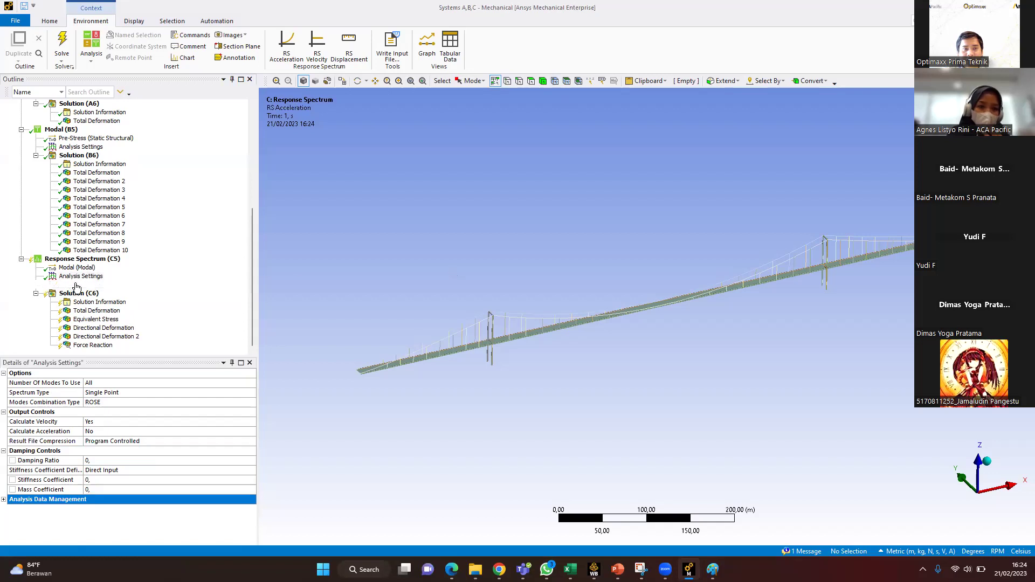
pyautogui.click(81, 277)
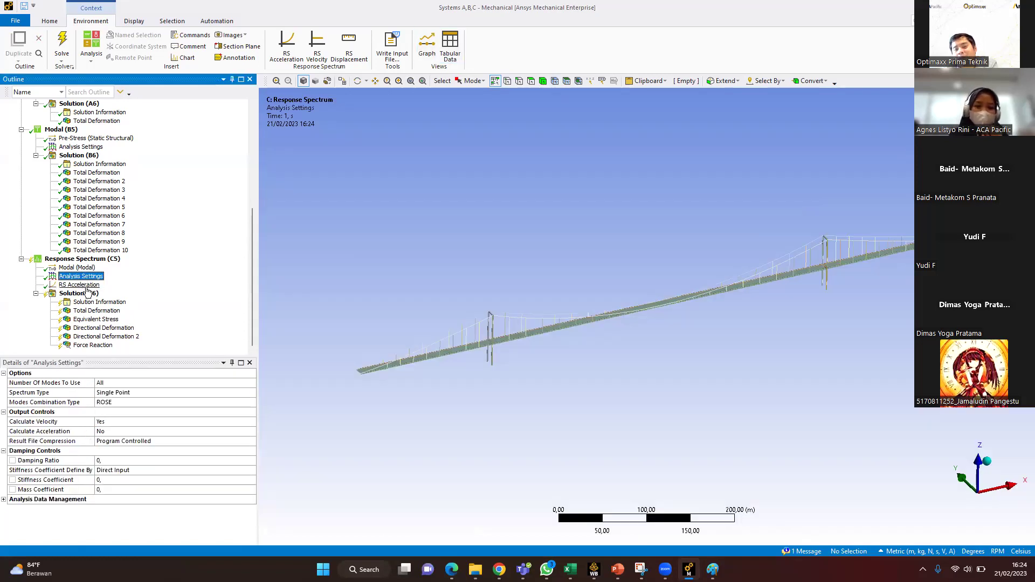
pyautogui.click(90, 285)
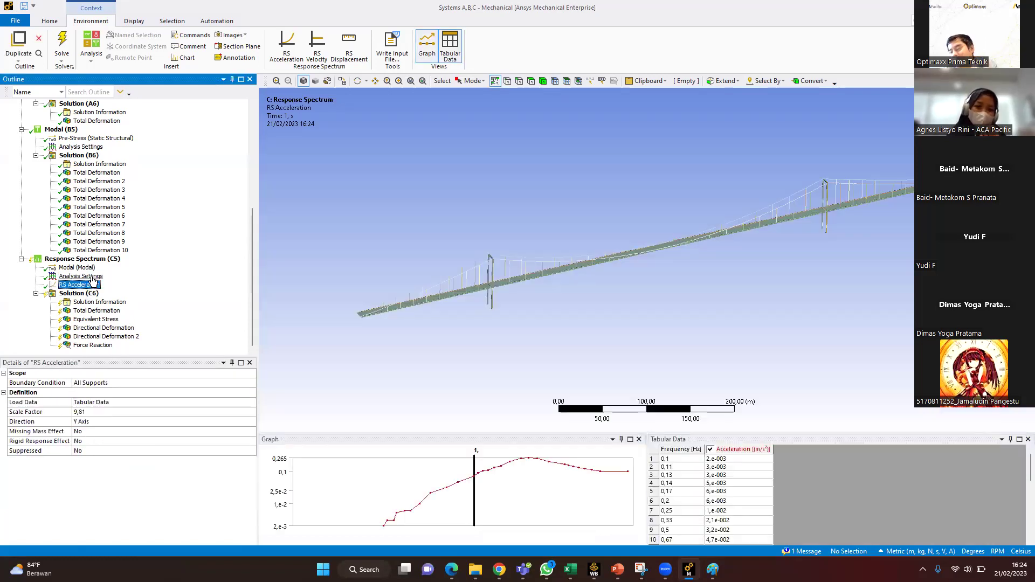
pyautogui.click(82, 277)
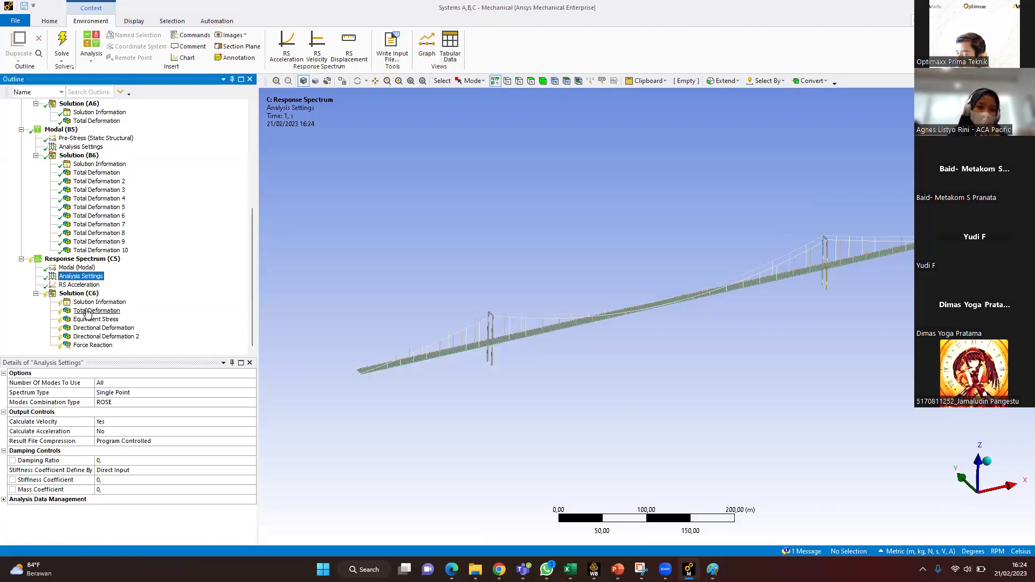
# Step: Solve the Response Spectrum (C5) analysis and display its Total Deformation result
pyautogui.rightClick(84, 294)
pyautogui.click(137, 318)
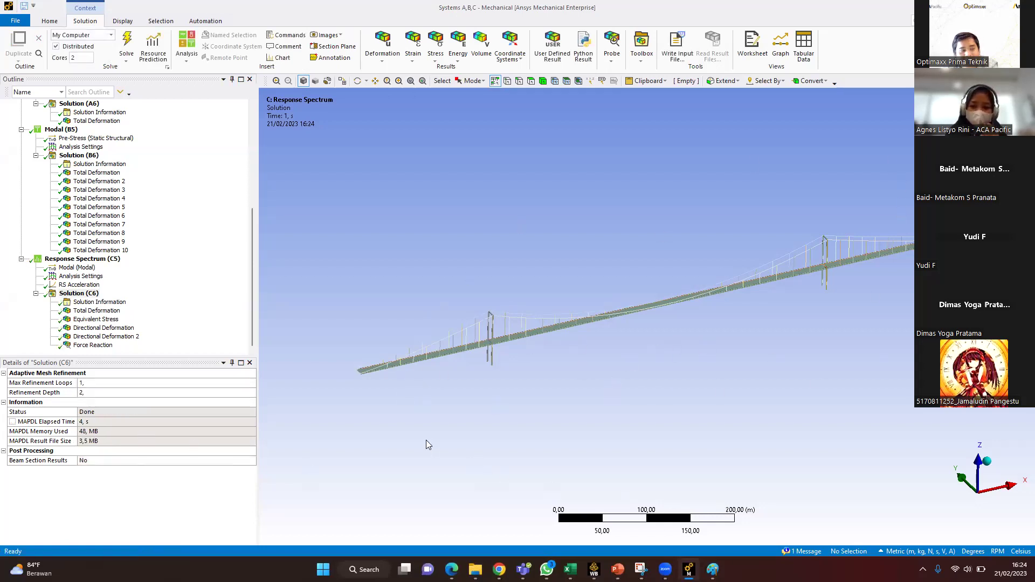
pyautogui.click(97, 310)
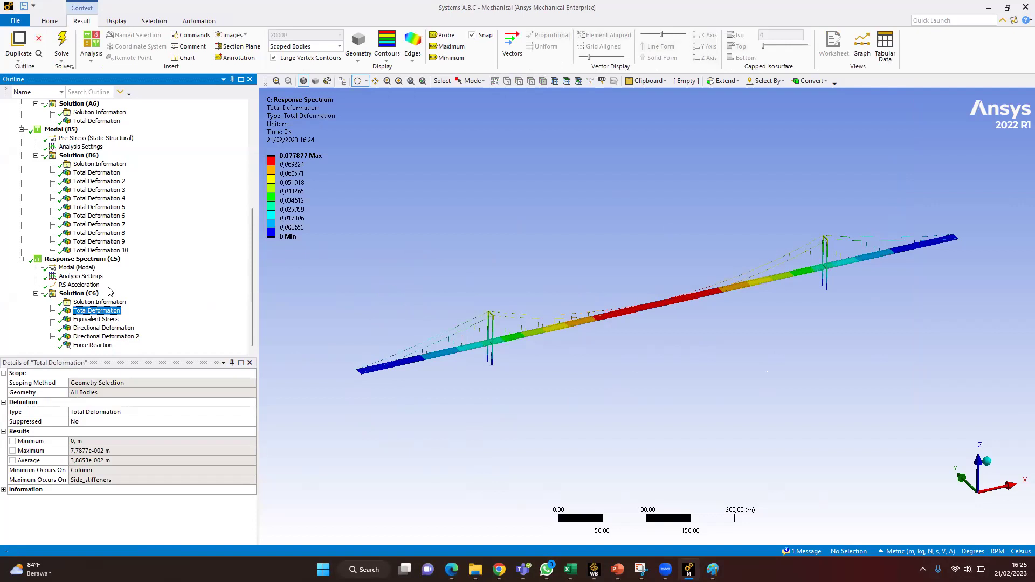
pyautogui.moveTo(291, 166)
pyautogui.moveTo(302, 190)
pyautogui.click(315, 156)
pyautogui.click(362, 175)
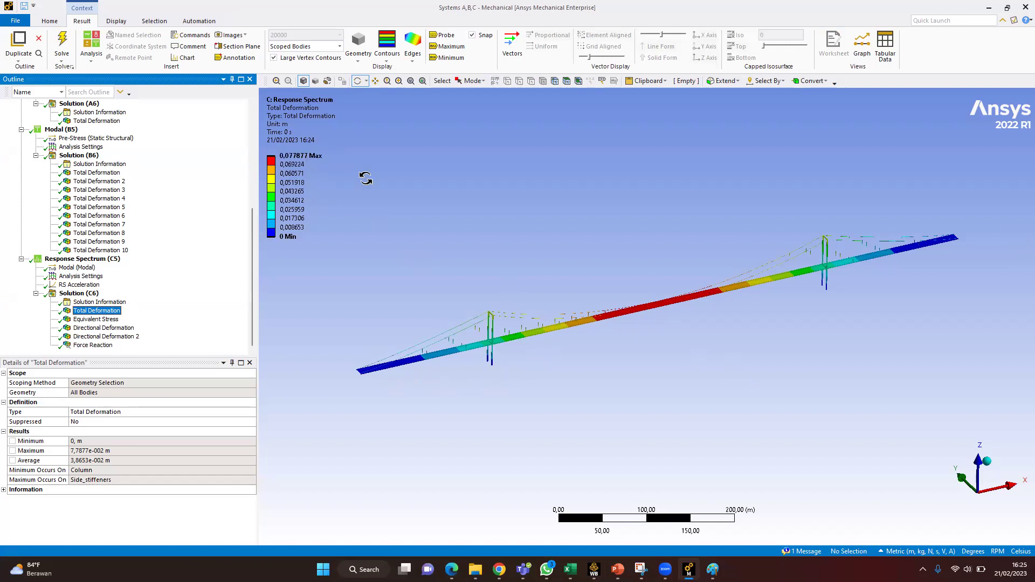
# Step: Review the response spectrum's Equivalent Stress and compare Total Deformation with the Y-axis and Z-axis Directional Deformation results
pyautogui.click(107, 319)
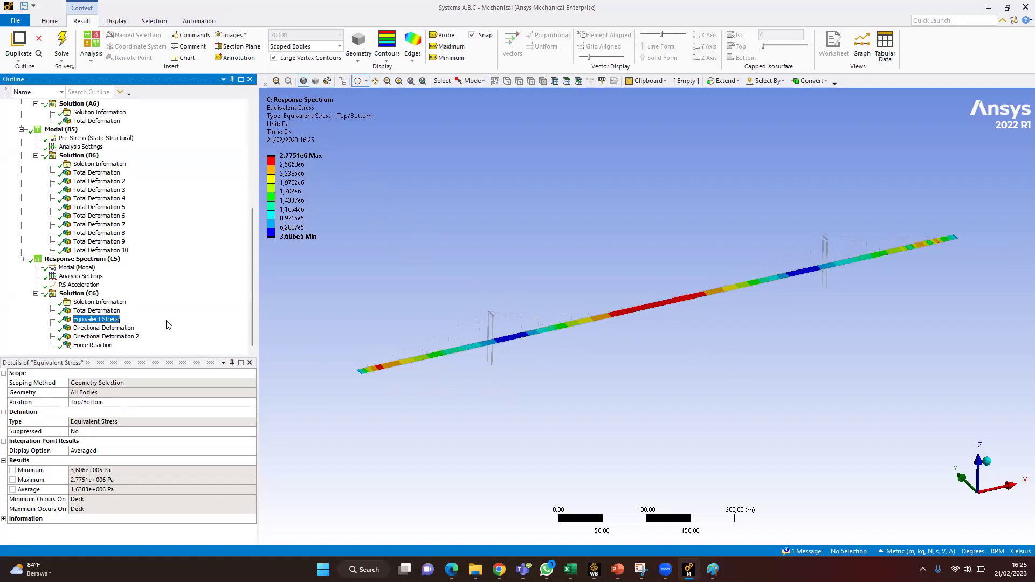
pyautogui.moveTo(480, 351); pyautogui.dragTo(644, 325)
pyautogui.click(123, 329)
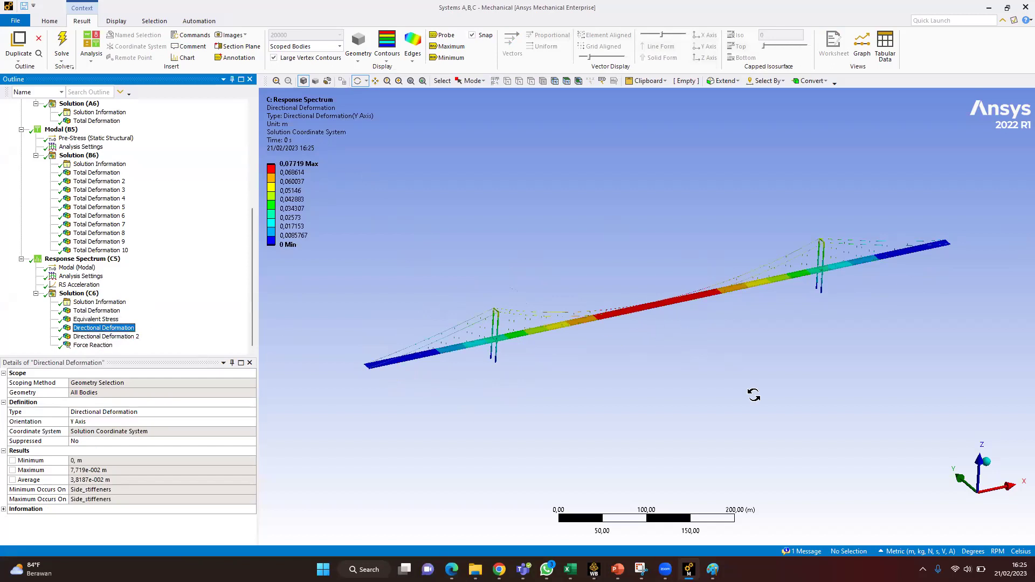
pyautogui.click(86, 311)
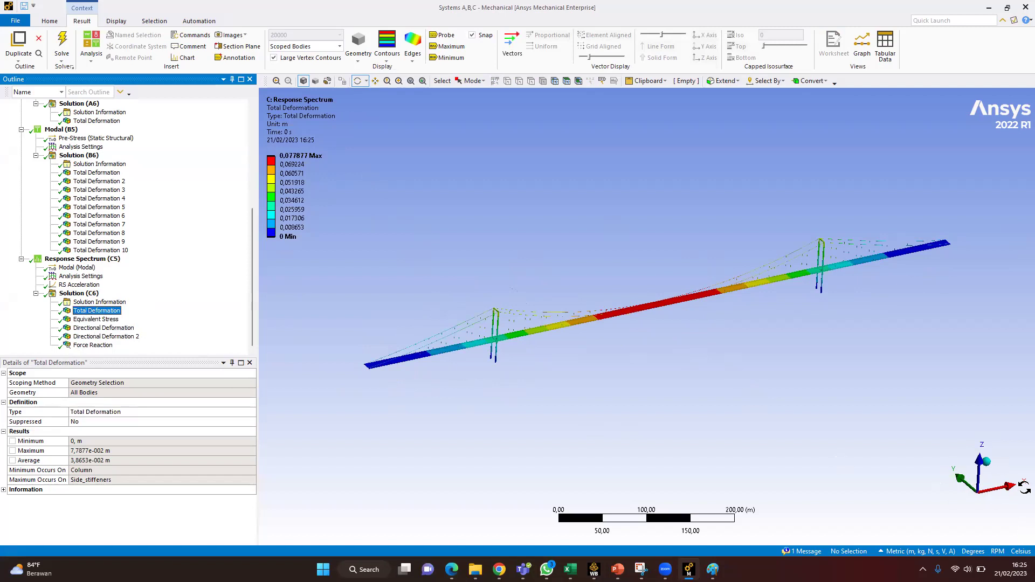
pyautogui.click(106, 328)
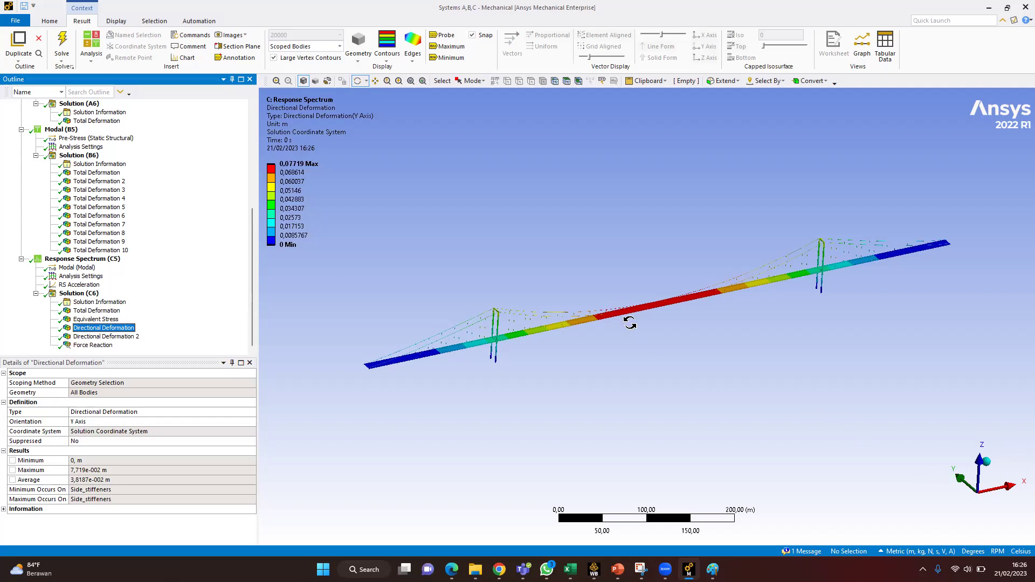
pyautogui.click(97, 311)
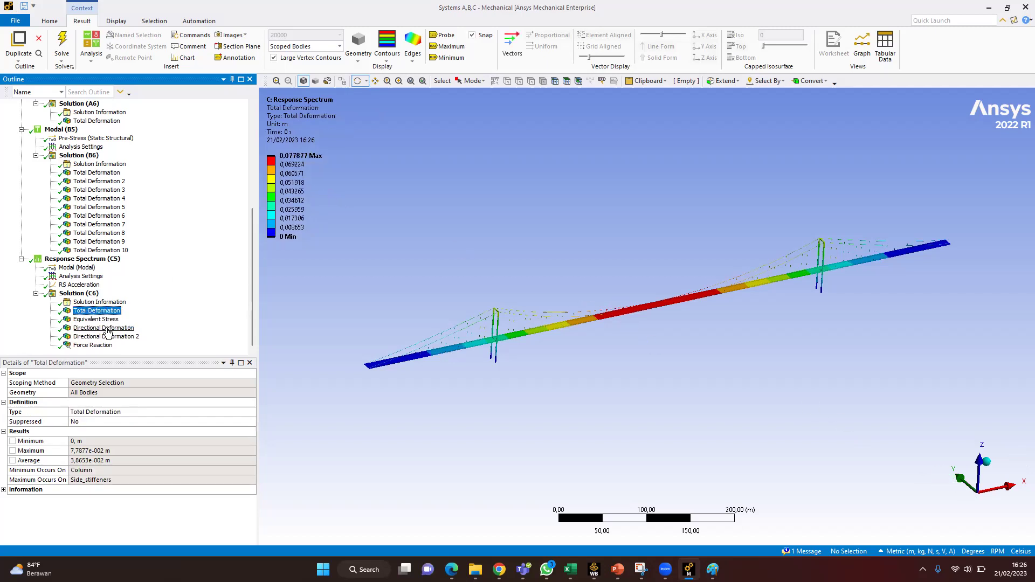
pyautogui.click(105, 328)
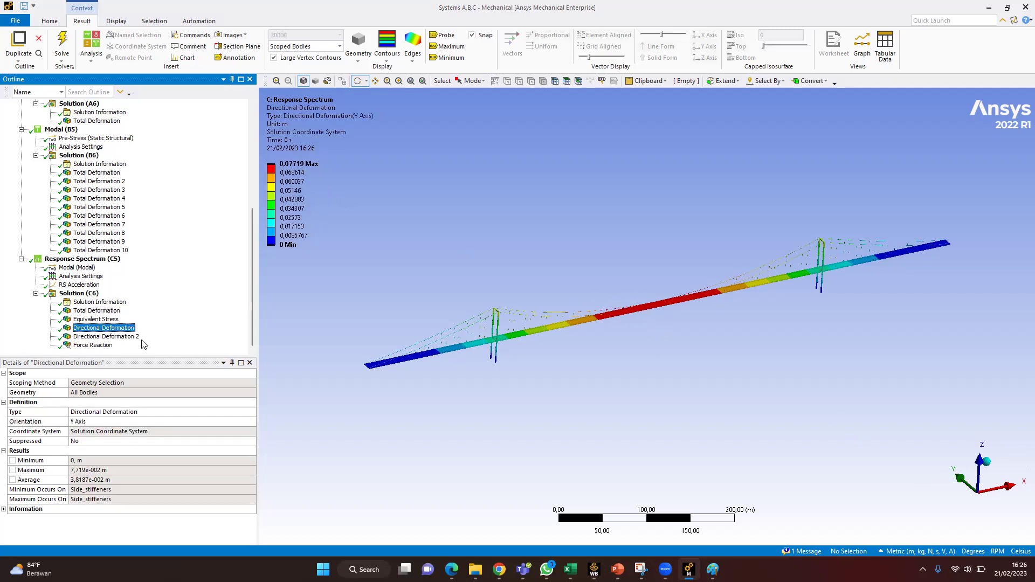
pyautogui.click(128, 337)
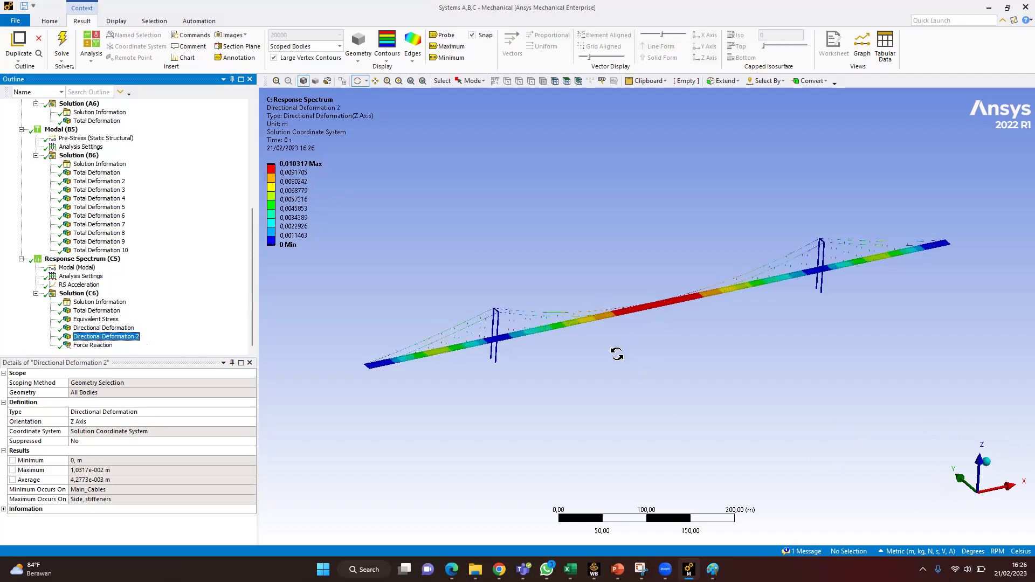
pyautogui.click(296, 173)
# Step: Examine the Force Reaction result at the fixed support, including its graph, tabular data and per-axis result values
pyautogui.click(108, 346)
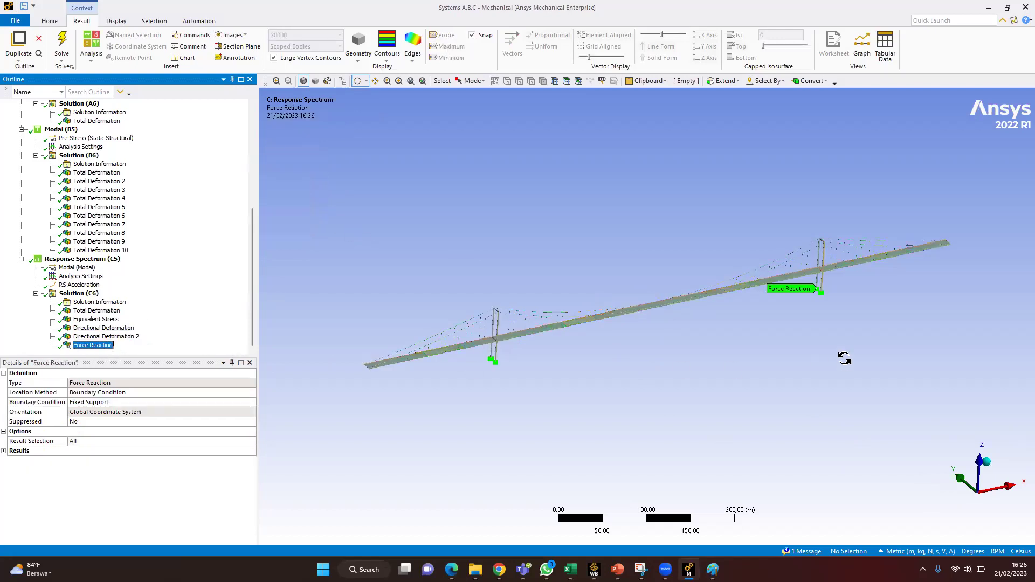
pyautogui.moveTo(546, 569)
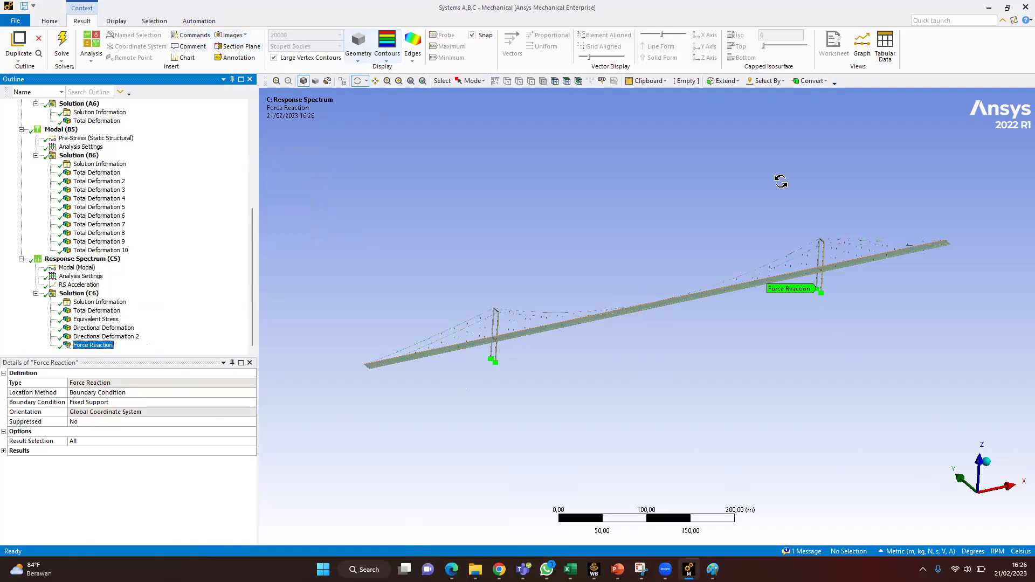
pyautogui.click(862, 48)
pyautogui.click(862, 47)
pyautogui.click(865, 47)
pyautogui.click(882, 46)
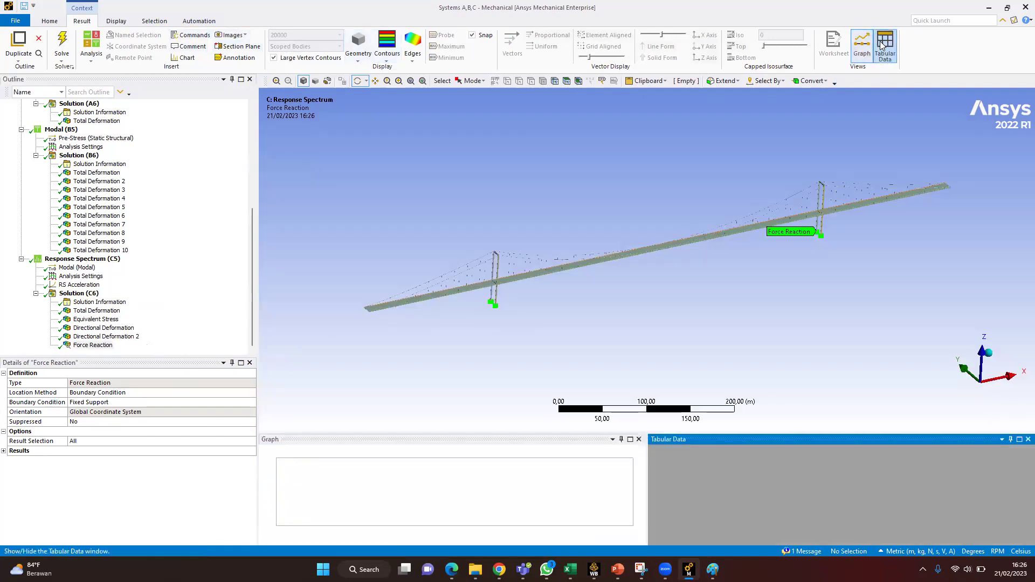
pyautogui.click(4, 451)
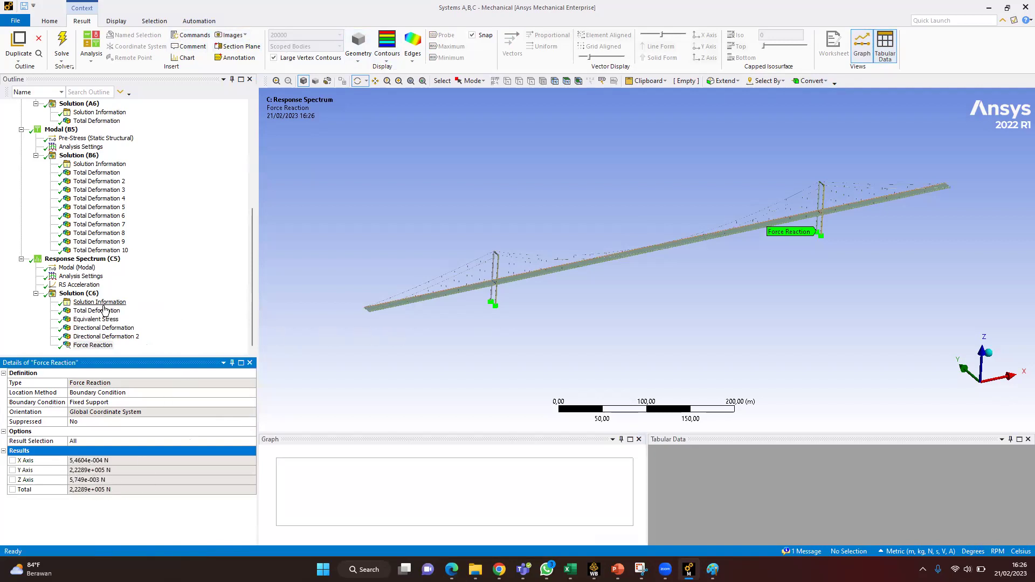
# Step: Check the output controls in the response spectrum's Analysis Settings
pyautogui.click(74, 293)
pyautogui.rightClick(75, 296)
pyautogui.press('Escape')
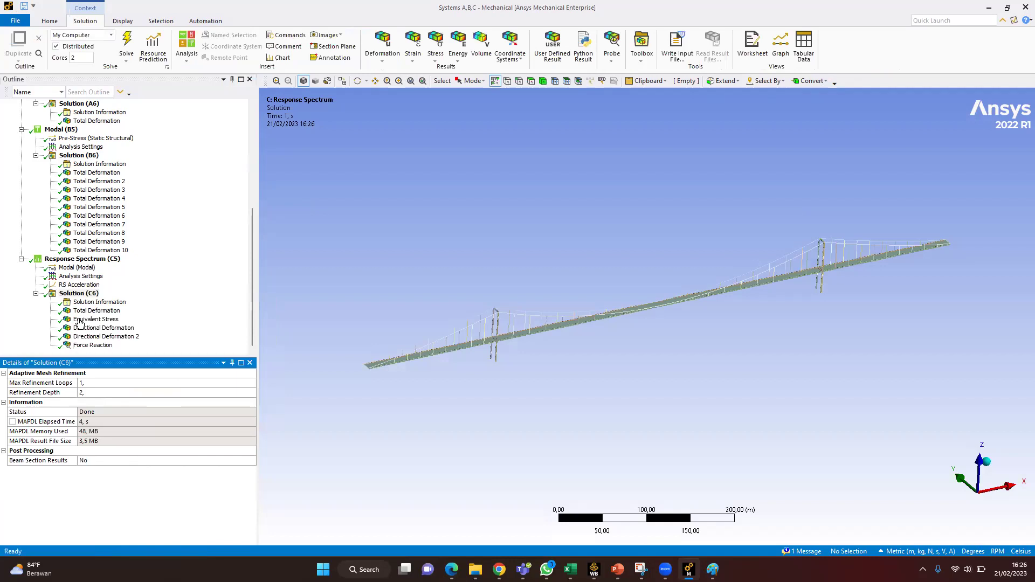
pyautogui.click(80, 277)
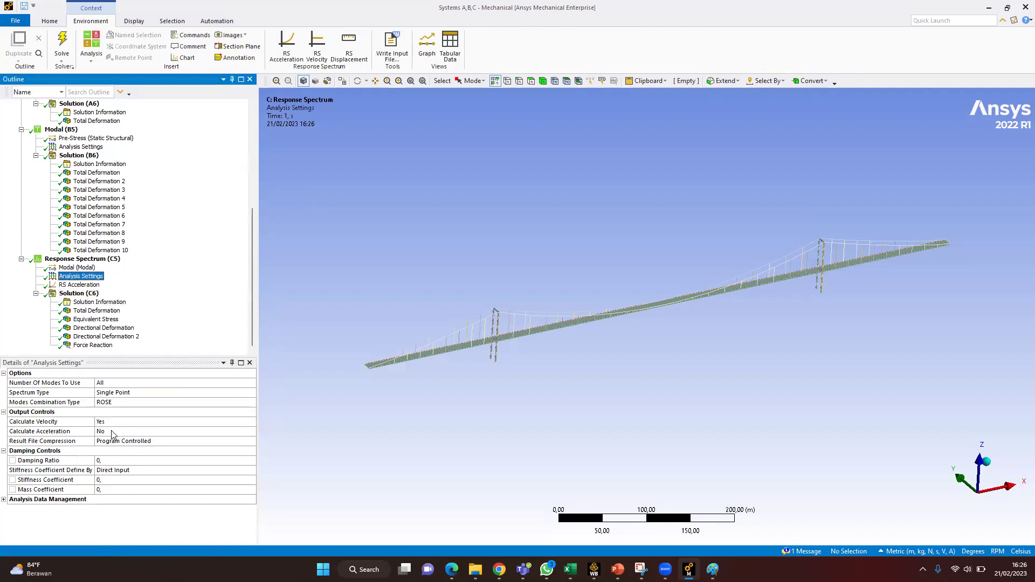
# Step: Insert a Directional Acceleration result under Solution (C6) of the response spectrum analysis
pyautogui.click(79, 294)
pyautogui.rightClick(88, 296)
pyautogui.moveTo(108, 305)
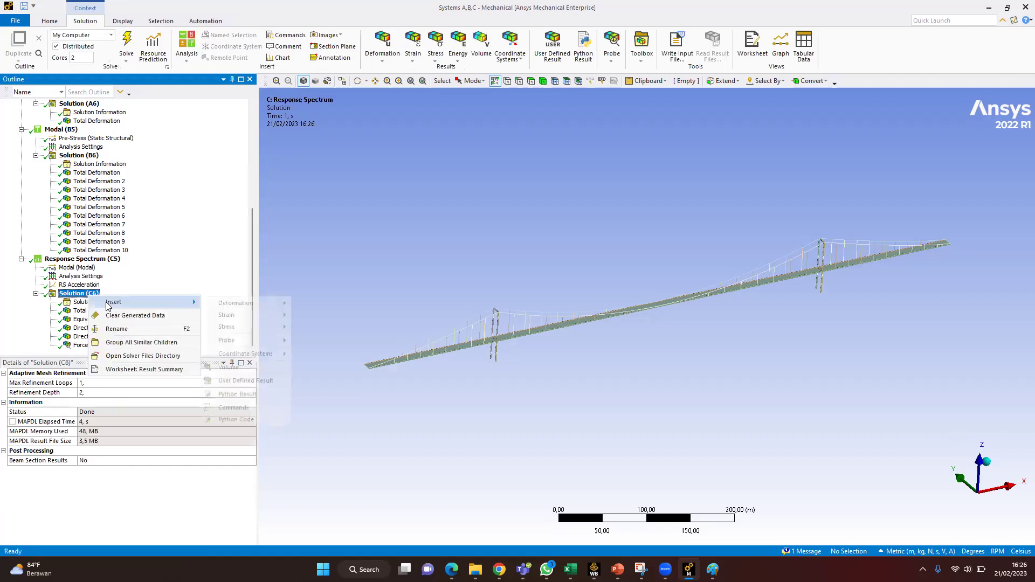
pyautogui.moveTo(253, 306)
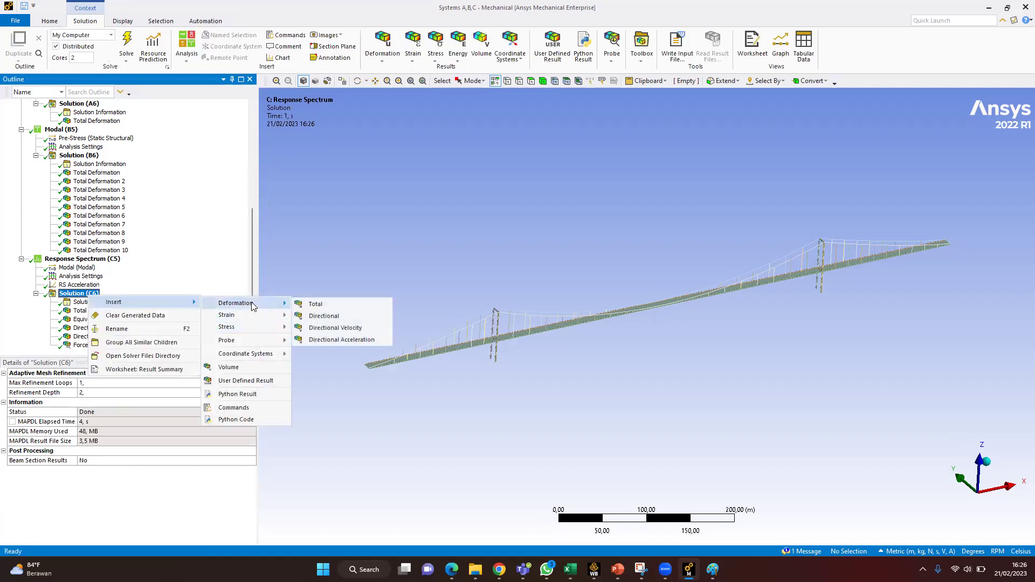
pyautogui.click(341, 340)
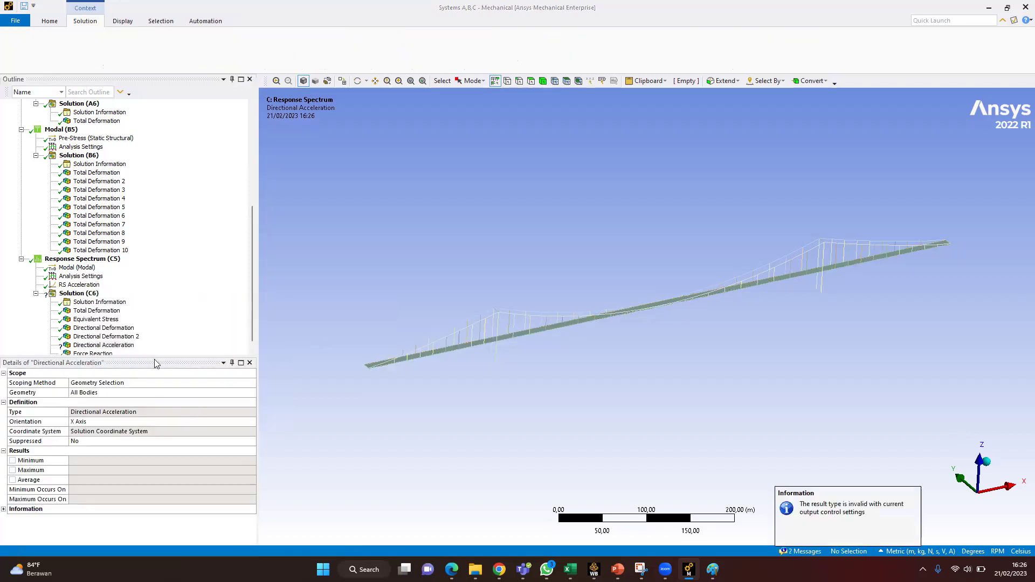
pyautogui.click(124, 337)
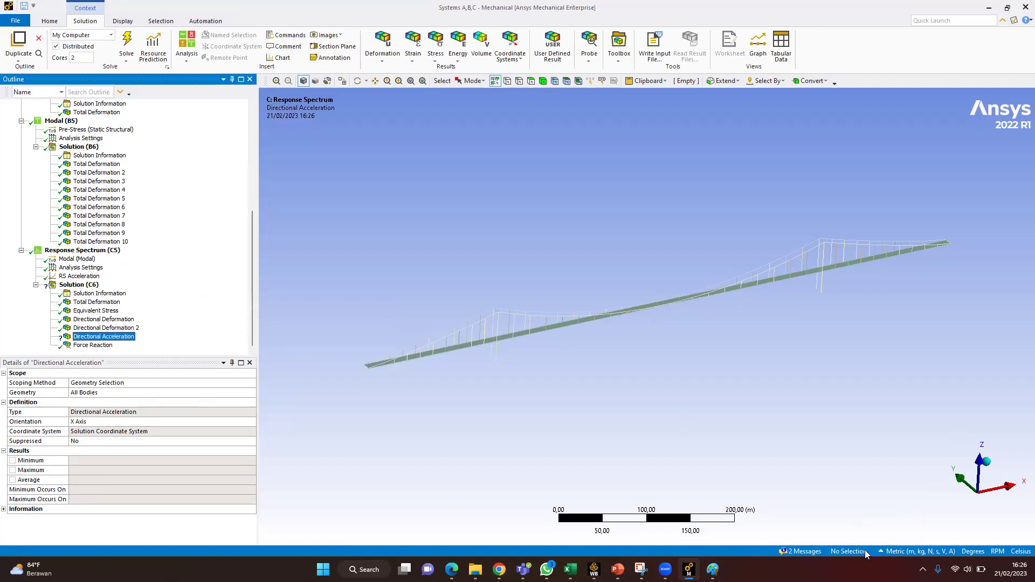
# Step: Insert a Directional Velocity result under Solution (C6), retrieve it and inspect its contours on the bridge
pyautogui.rightClick(57, 286)
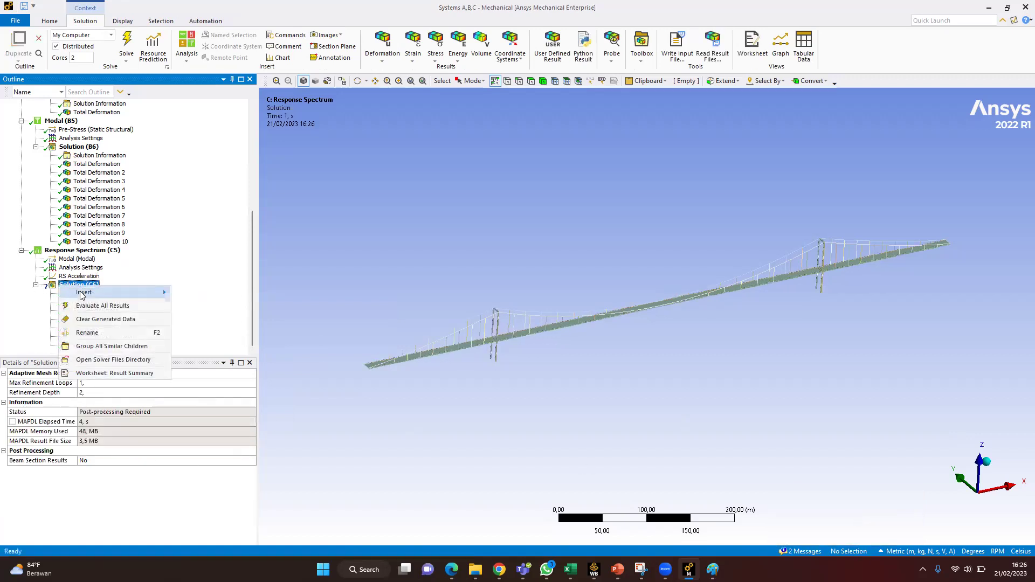
pyautogui.moveTo(86, 293)
pyautogui.moveTo(226, 293)
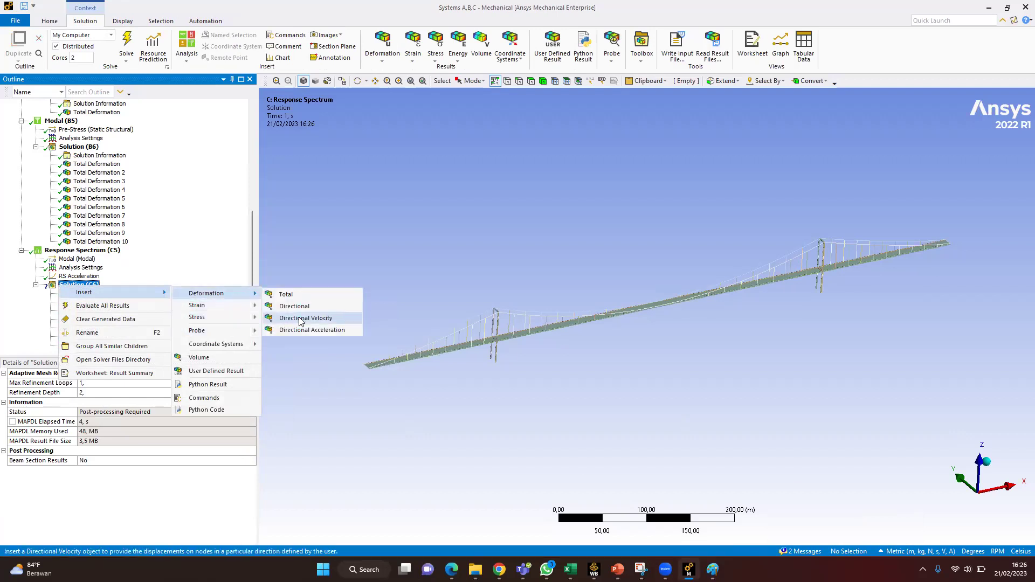
pyautogui.click(300, 319)
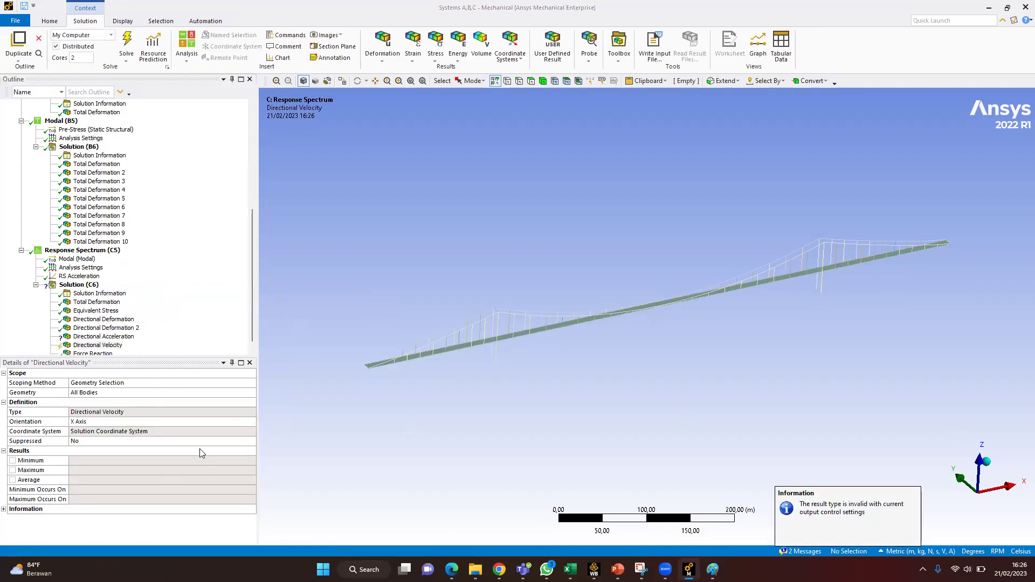
pyautogui.scroll(-1, 119, 353)
pyautogui.rightClick(110, 338)
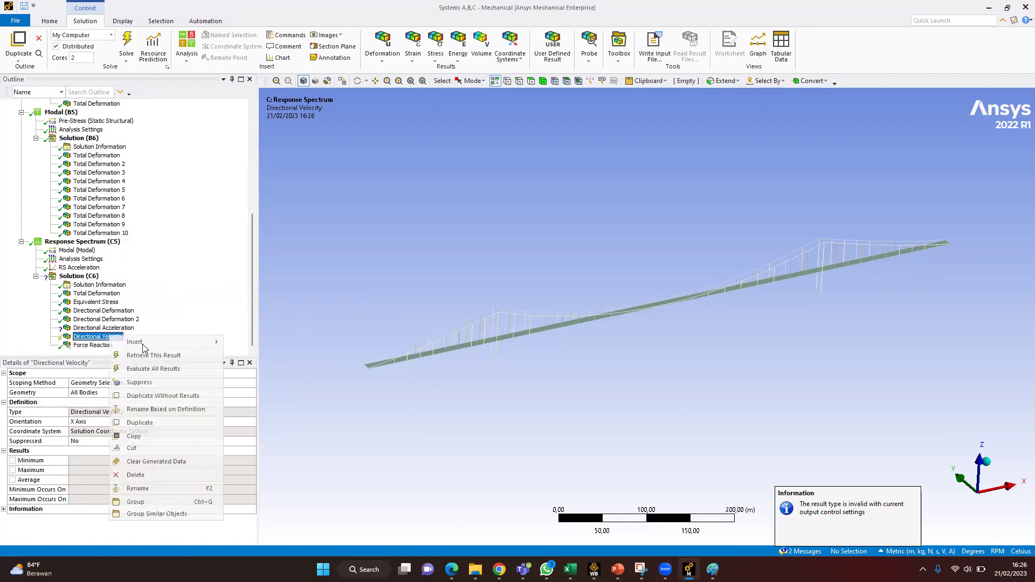
pyautogui.click(148, 356)
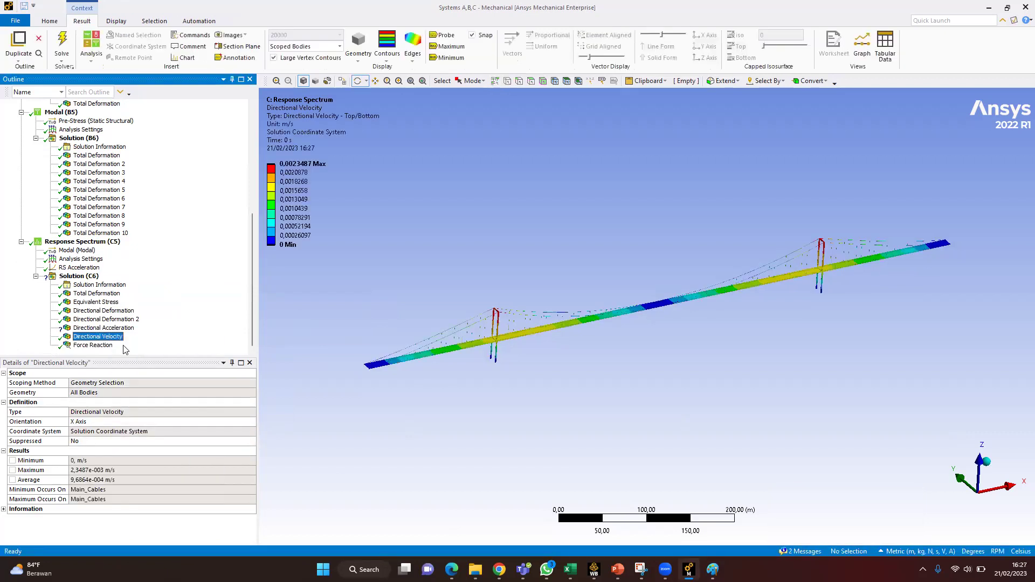
pyautogui.moveTo(650, 325); pyautogui.dragTo(461, 305)
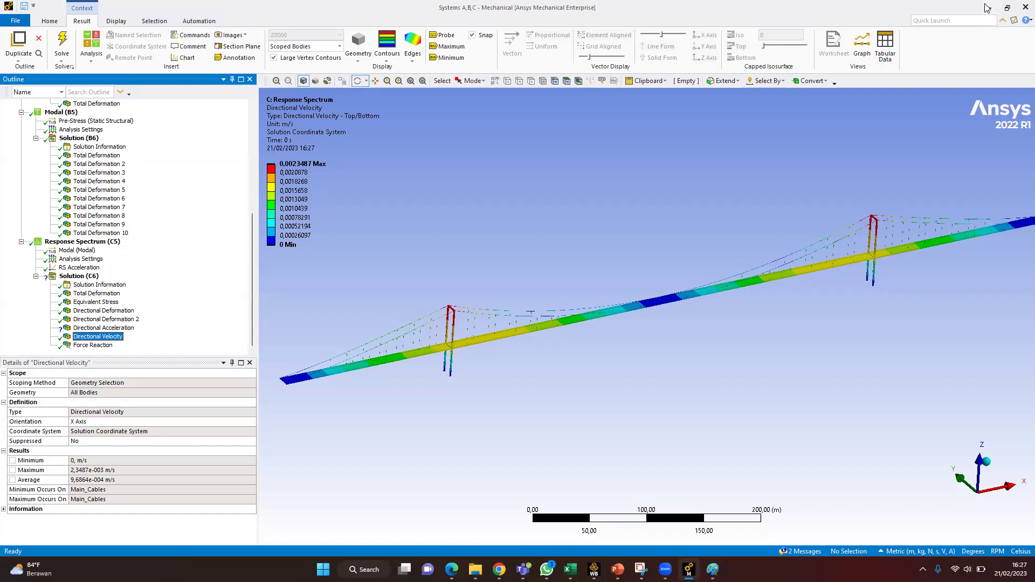
pyautogui.scroll(-3, 659, 237)
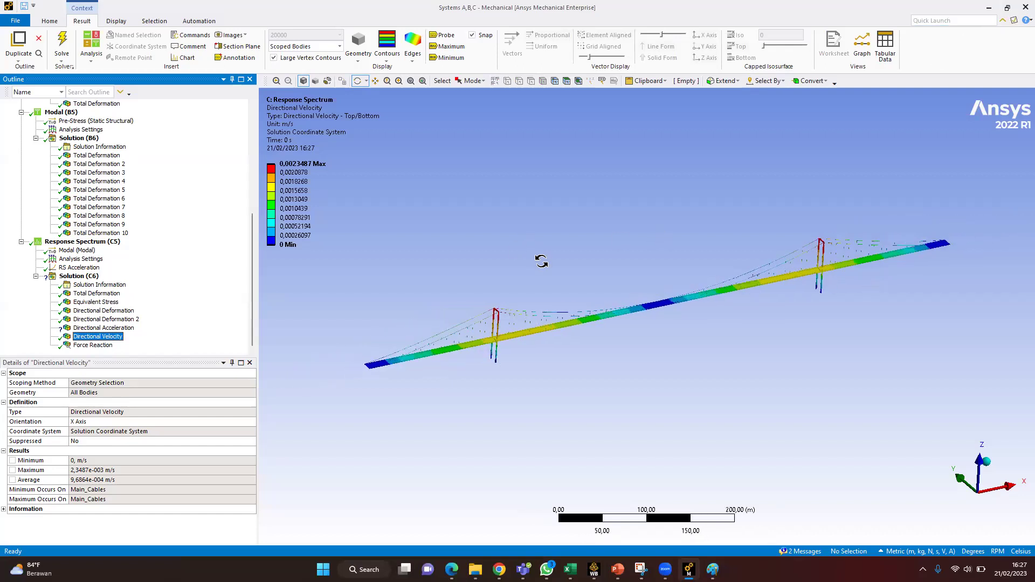
# Step: Review the RS Acceleration load, then the stress, directional deformation, directional velocity and force reaction results
pyautogui.click(77, 269)
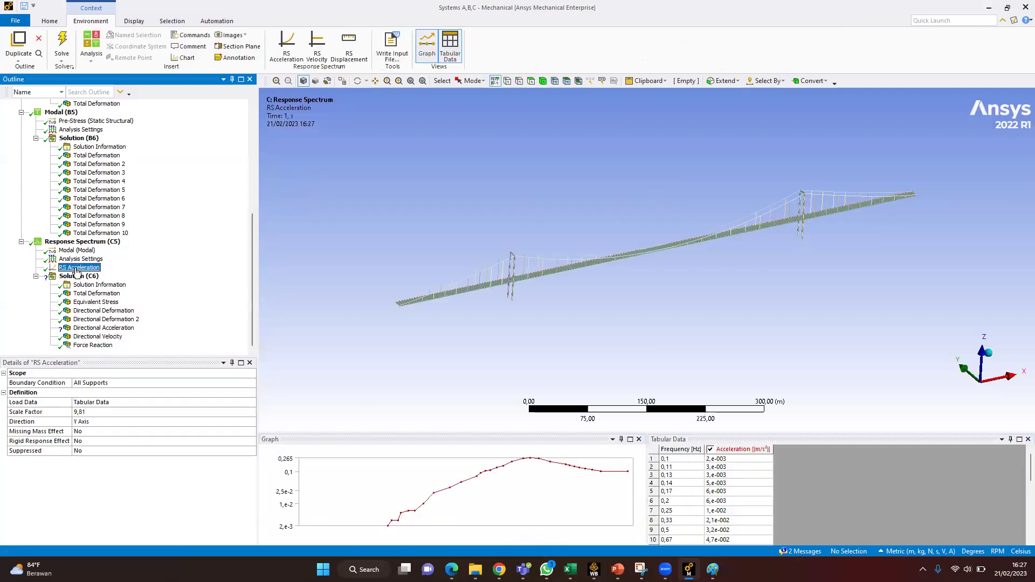
pyautogui.click(96, 303)
pyautogui.click(103, 311)
pyautogui.click(97, 336)
pyautogui.click(93, 345)
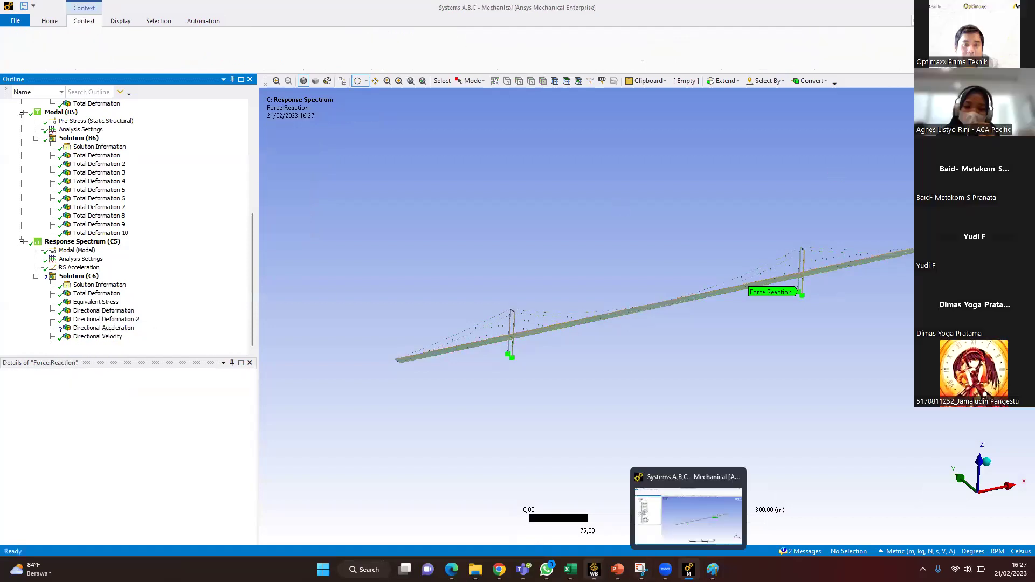
# Step: Switch to the unsaved Workbench project and open the Static Structural system's Model in Mechanical
pyautogui.click(656, 525)
pyautogui.click(655, 525)
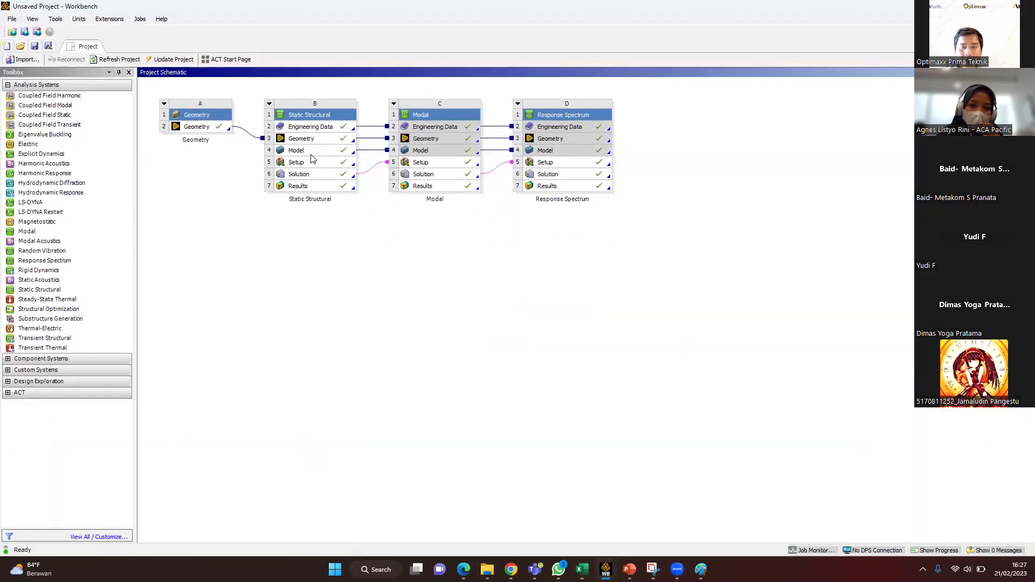
pyautogui.click(317, 154)
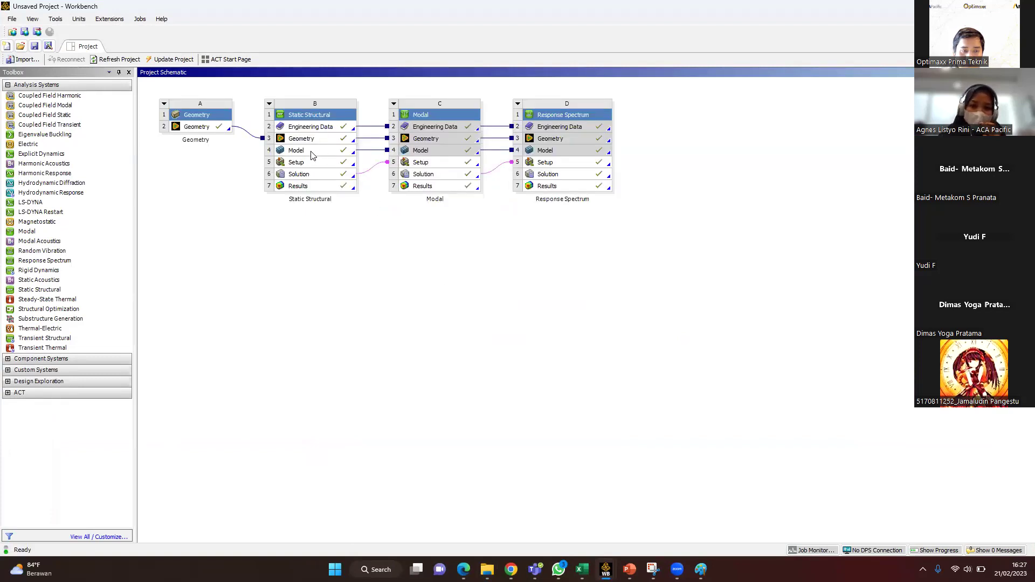
pyautogui.doubleClick(312, 153)
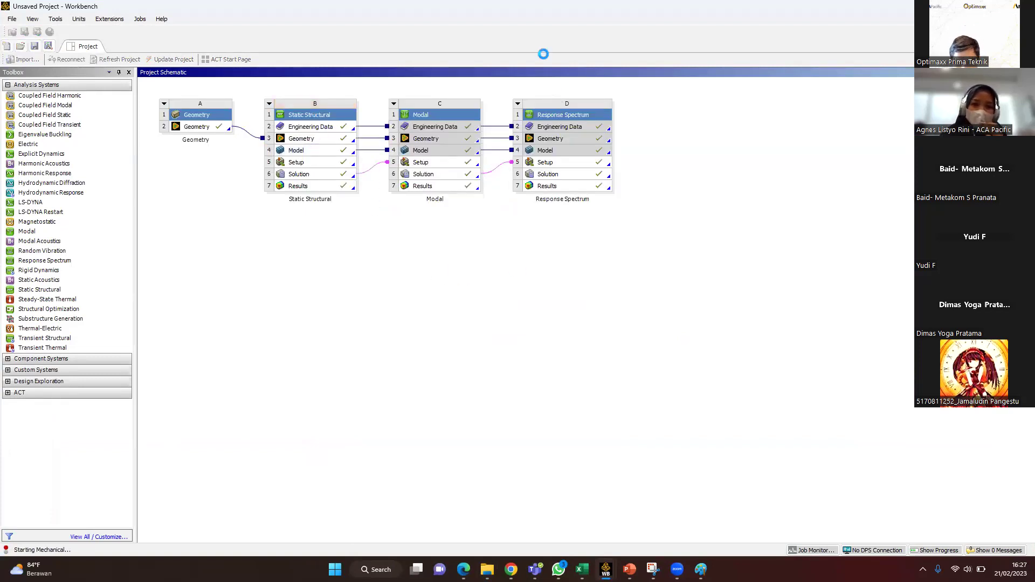
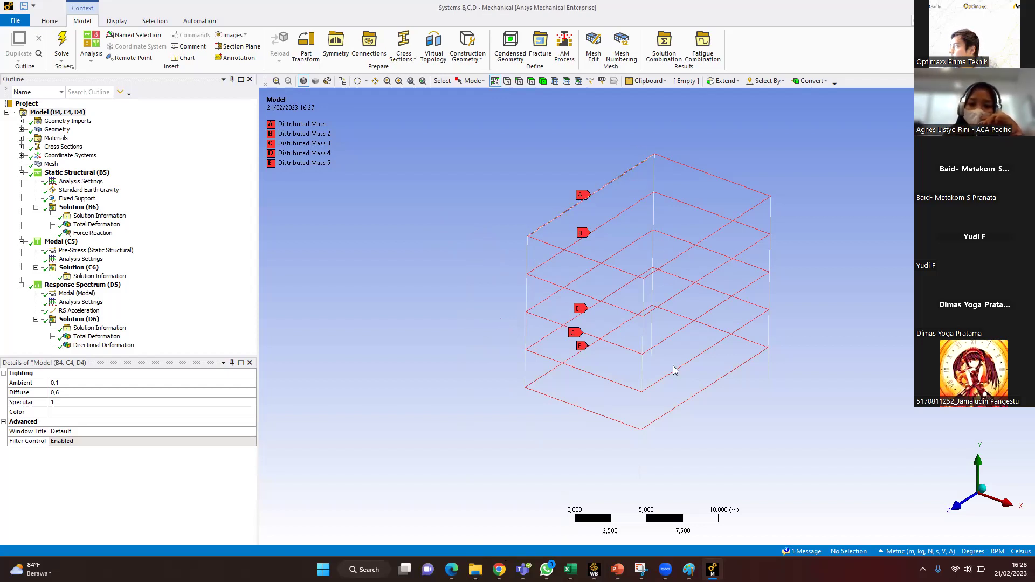
# Step: Search for Paint from the Windows desktop and launch it with a blank canvas
pyautogui.click(323, 570)
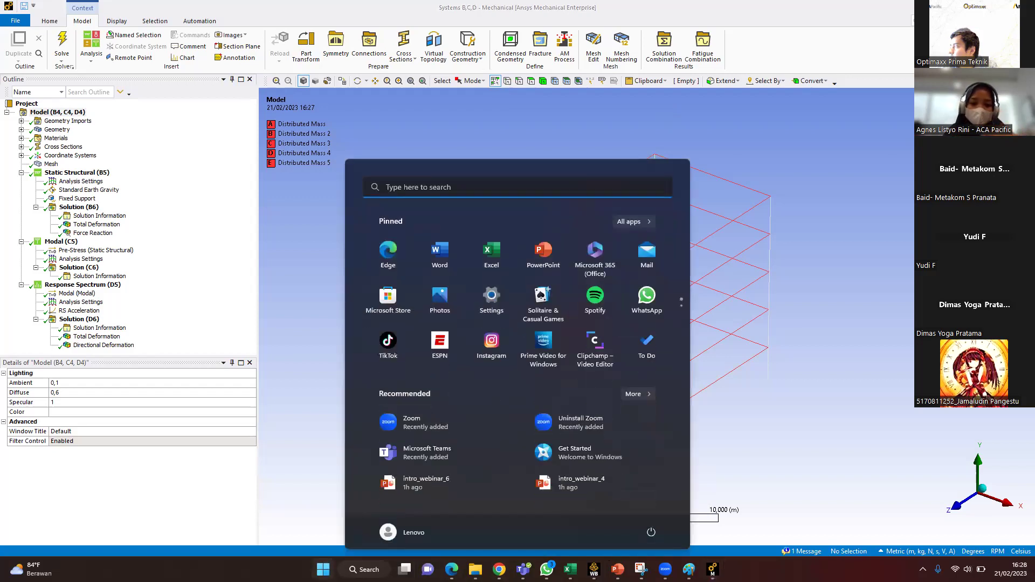
pyautogui.write('paint')
pyautogui.press('Return')
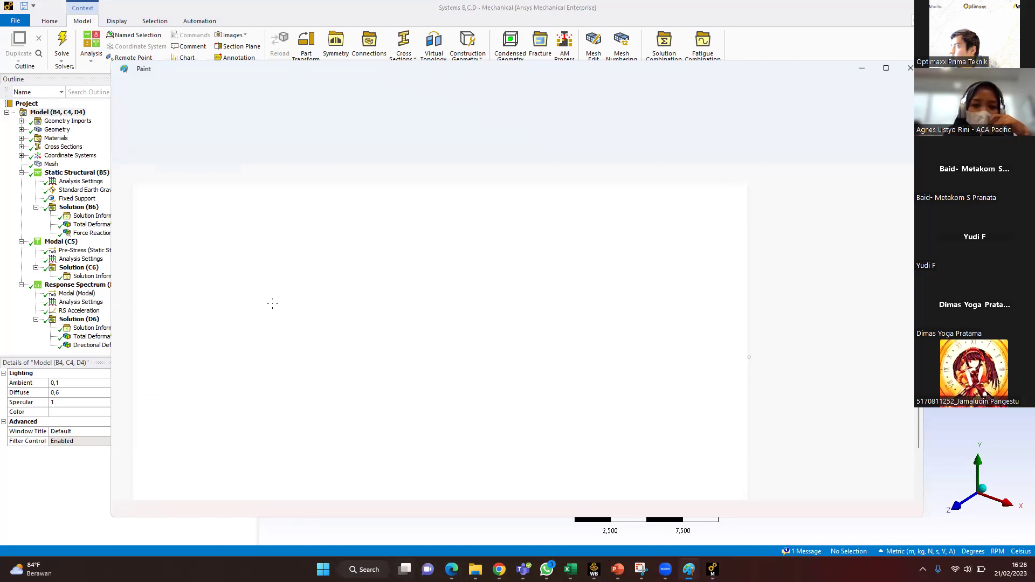
# Step: Sketch a simple box-shaped frame with columns and roof beams in black on the blank canvas
pyautogui.moveTo(284, 266); pyautogui.dragTo(282, 333)
pyautogui.moveTo(287, 265); pyautogui.dragTo(335, 233)
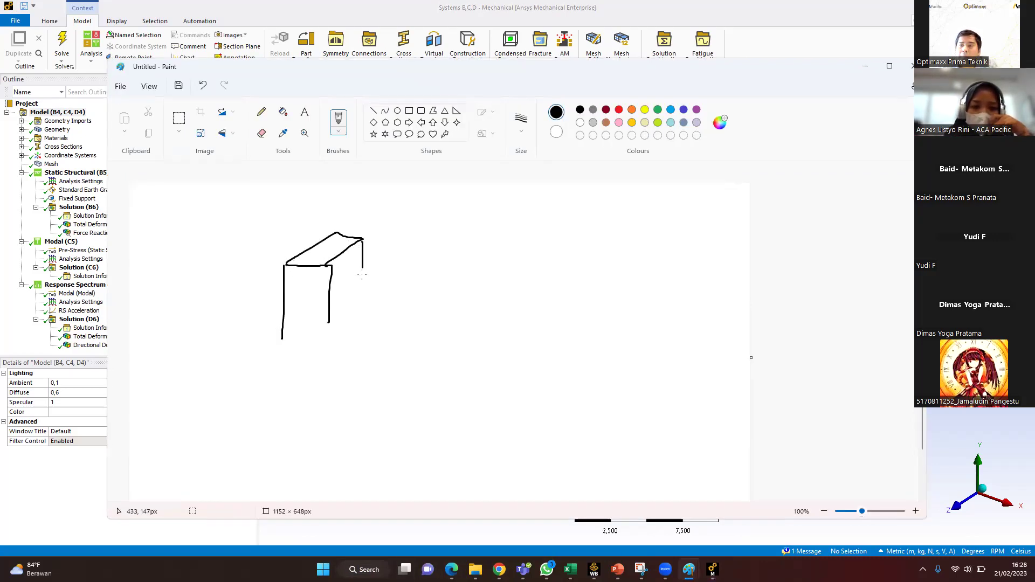
pyautogui.moveTo(363, 263); pyautogui.dragTo(370, 315)
pyautogui.moveTo(365, 239); pyautogui.dragTo(322, 266)
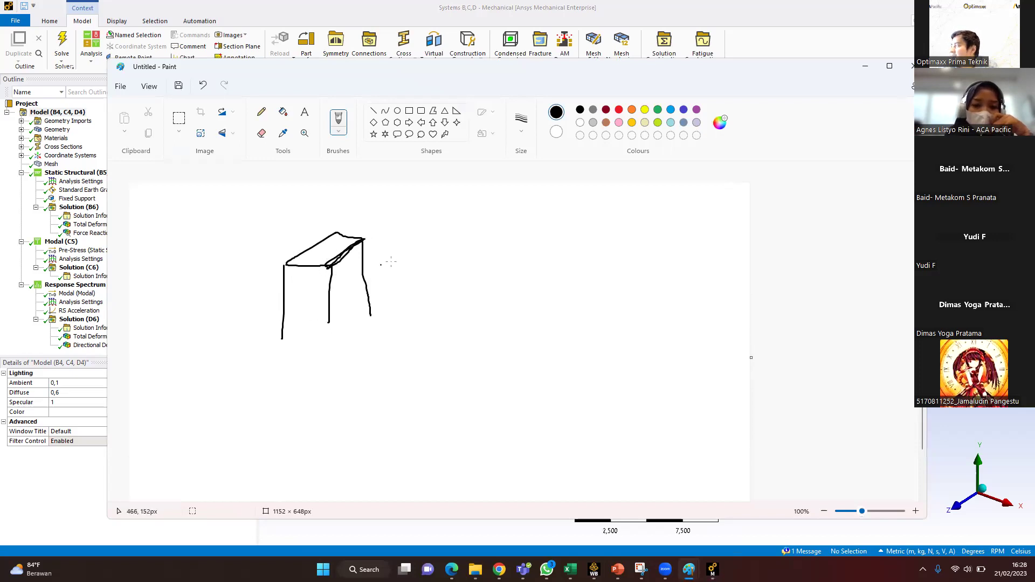
# Step: Sketch the frame's swayed shape in red over the black frame and annotate it in orange with displacement marks and a σ symbol
pyautogui.click(619, 110)
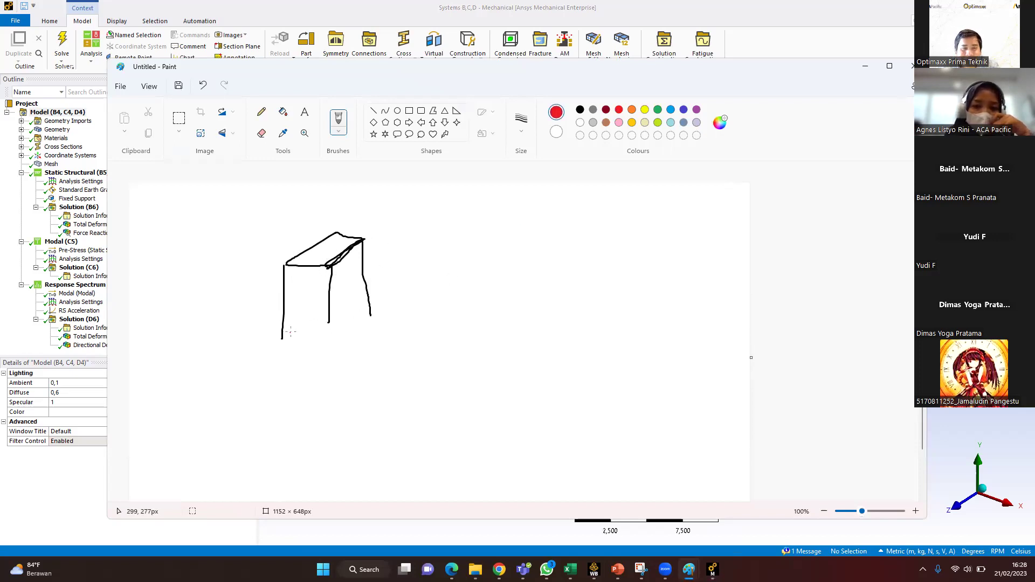
pyautogui.moveTo(375, 262)
pyautogui.mouseDown()
pyautogui.moveTo(341, 290)
pyautogui.moveTo(327, 320)
pyautogui.mouseUp()
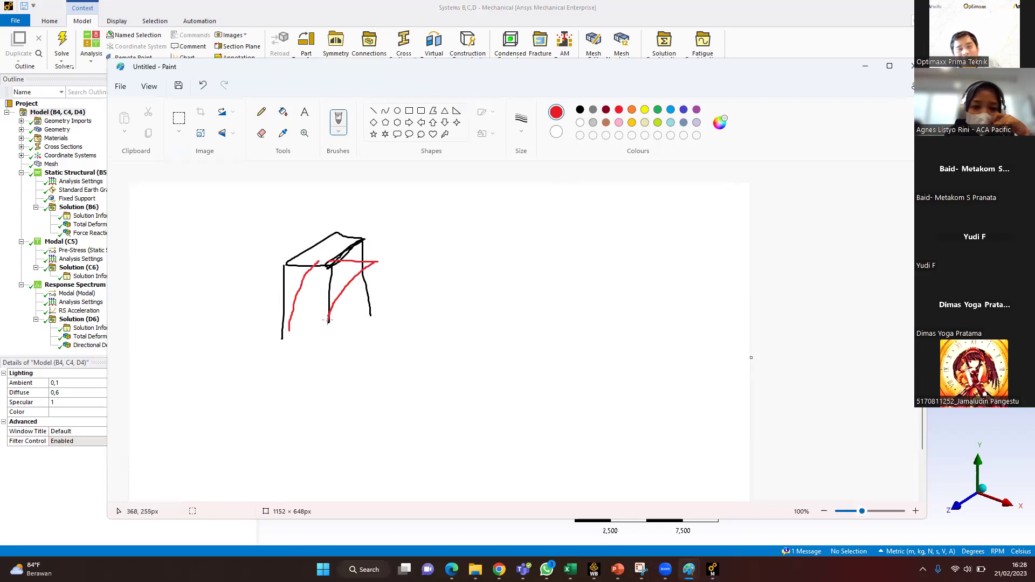
pyautogui.moveTo(324, 263)
pyautogui.mouseDown()
pyautogui.moveTo(360, 234)
pyautogui.moveTo(417, 236)
pyautogui.moveTo(375, 263)
pyautogui.moveTo(417, 238)
pyautogui.moveTo(378, 293)
pyautogui.mouseUp()
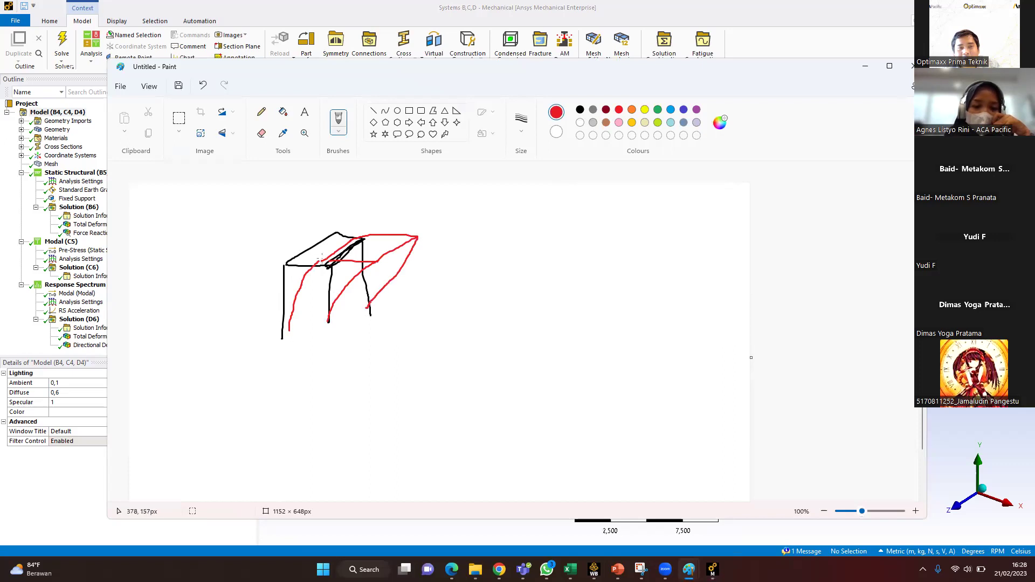
pyautogui.click(633, 110)
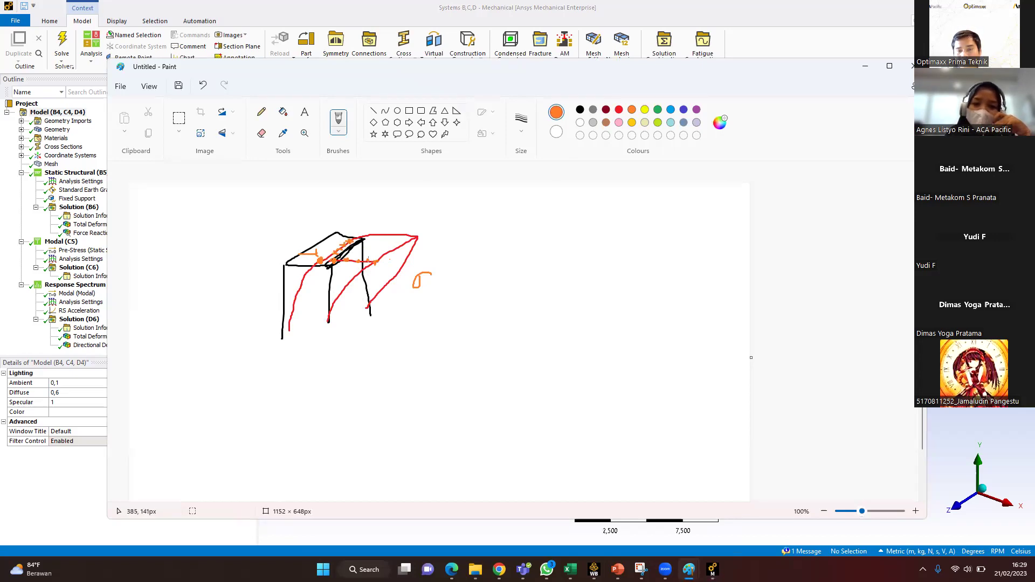
# Step: Return to Mechanical and display the Line Body geometry with its beam cross sections at a corner joint
pyautogui.click(865, 66)
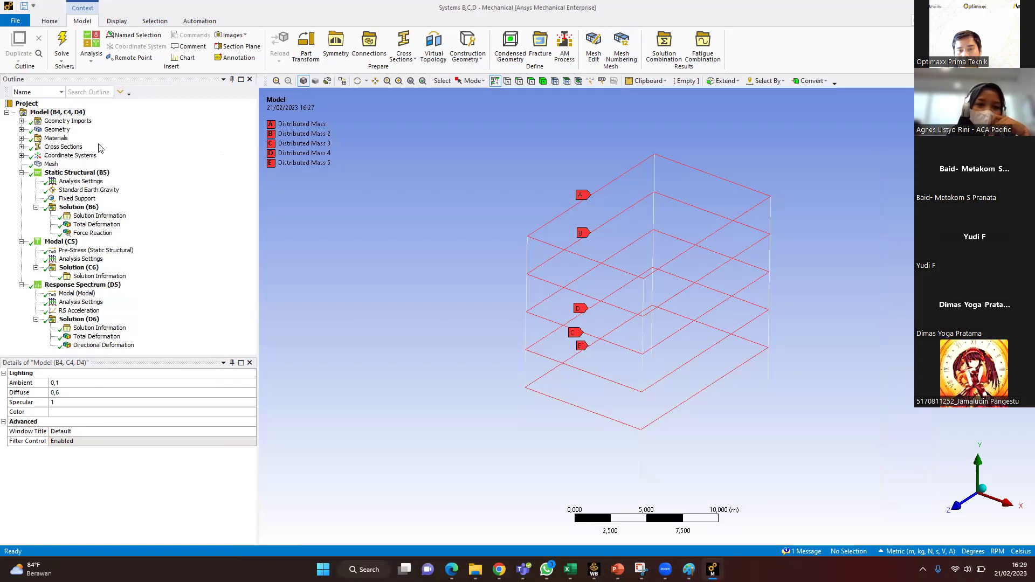
pyautogui.click(22, 129)
pyautogui.click(71, 138)
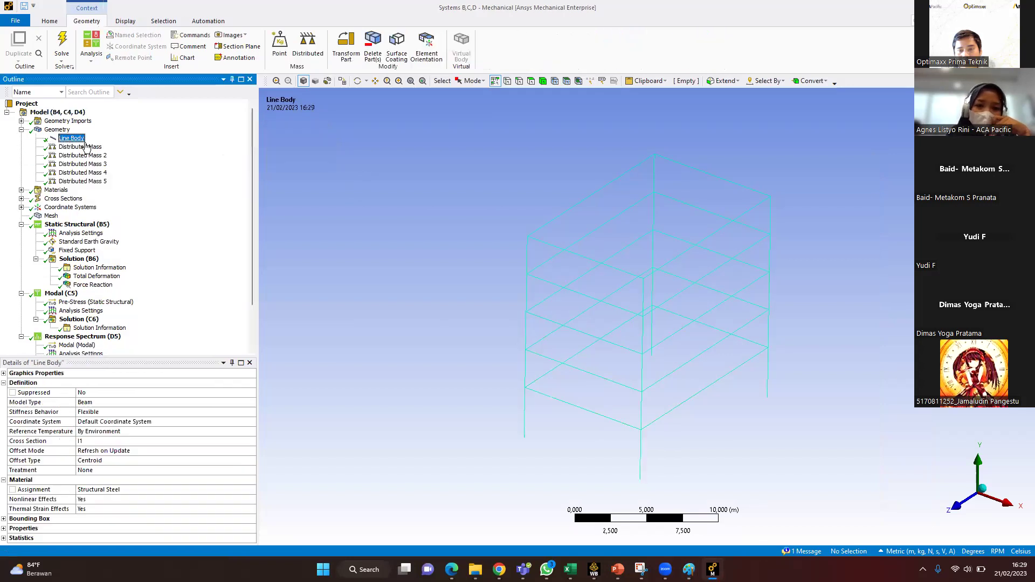
pyautogui.click(125, 21)
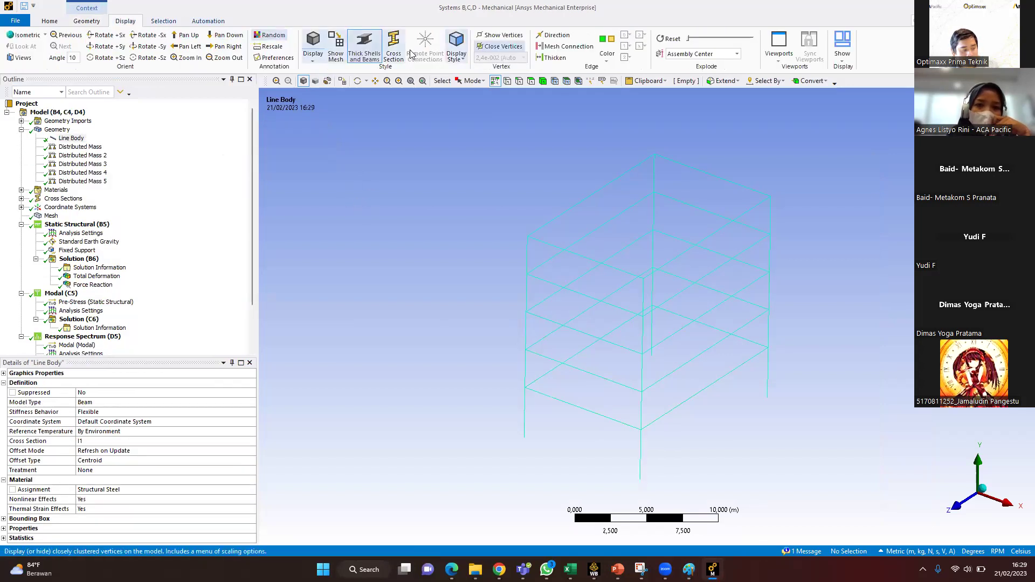
pyautogui.click(394, 49)
pyautogui.scroll(5, 607, 295)
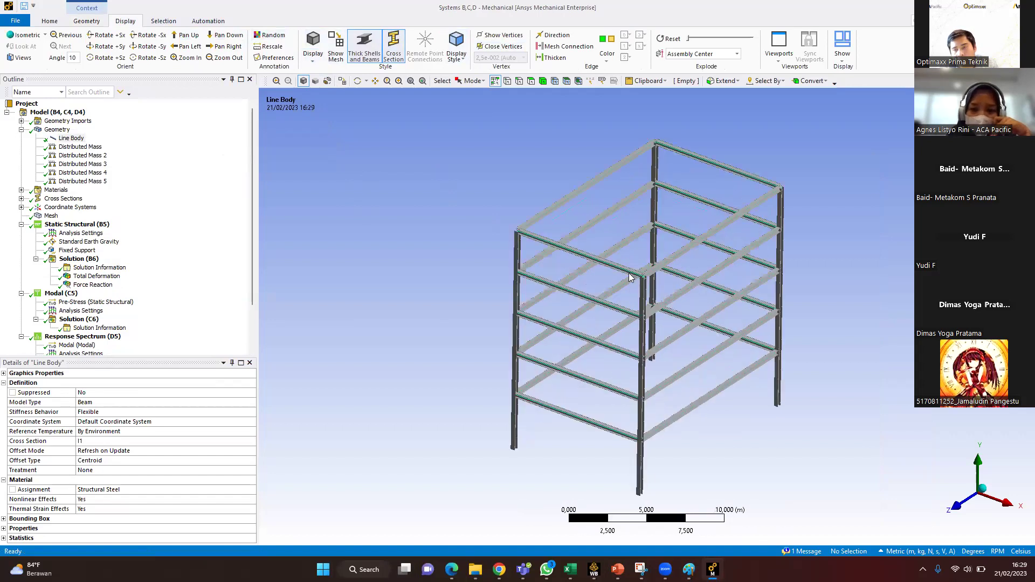
pyautogui.scroll(6, 634, 201)
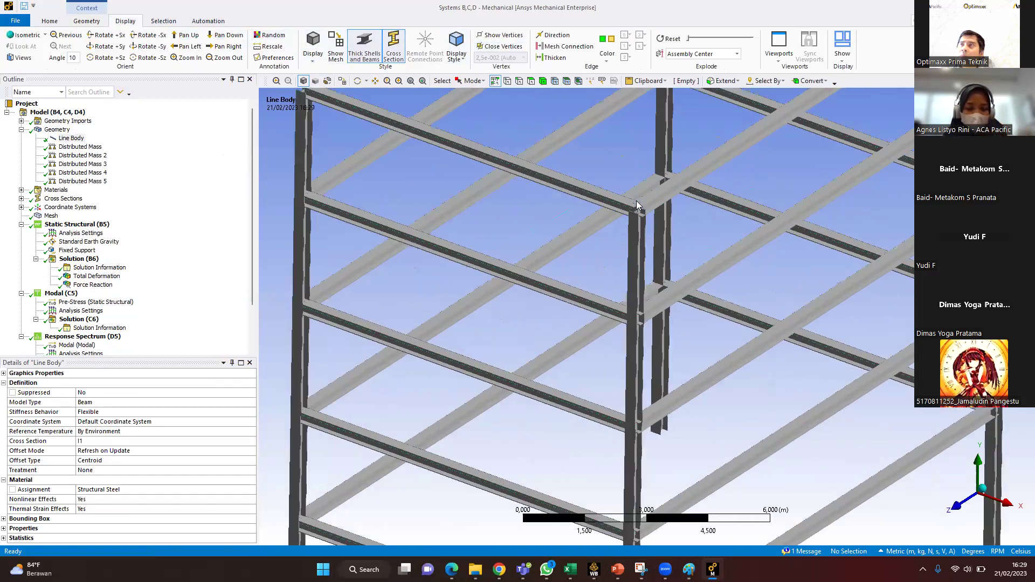
pyautogui.moveTo(671, 322); pyautogui.dragTo(647, 350, button='middle')
# Step: Review the W1 to W3 and t1 to t3 dimensions of the I1 cross section and its shape on the frame
pyautogui.click(21, 198)
pyautogui.click(61, 207)
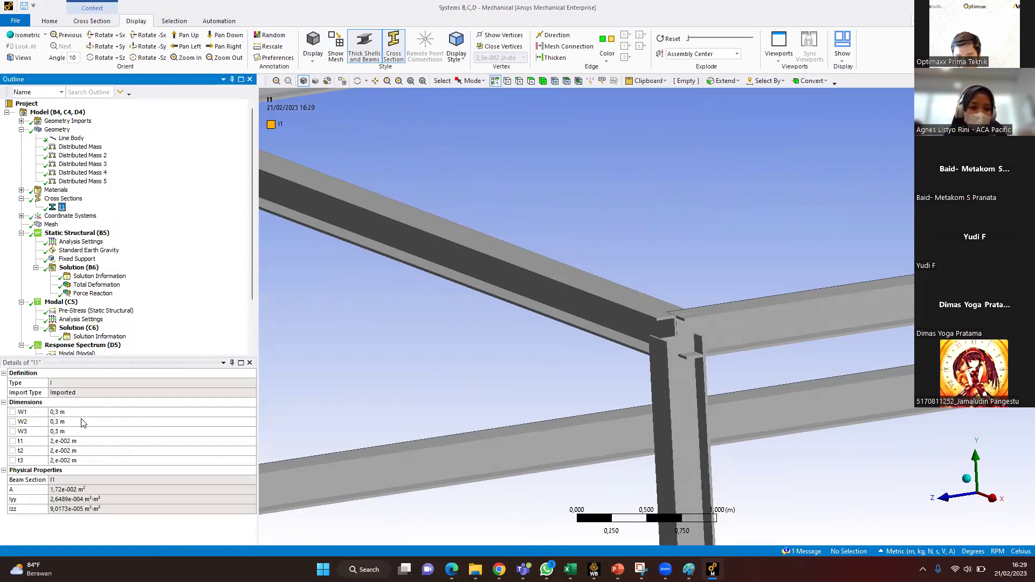
pyautogui.click(74, 412)
pyautogui.press('Tab')
pyautogui.press('Tab')
pyautogui.press('Tab')
pyautogui.press('Tab')
pyautogui.press('Tab')
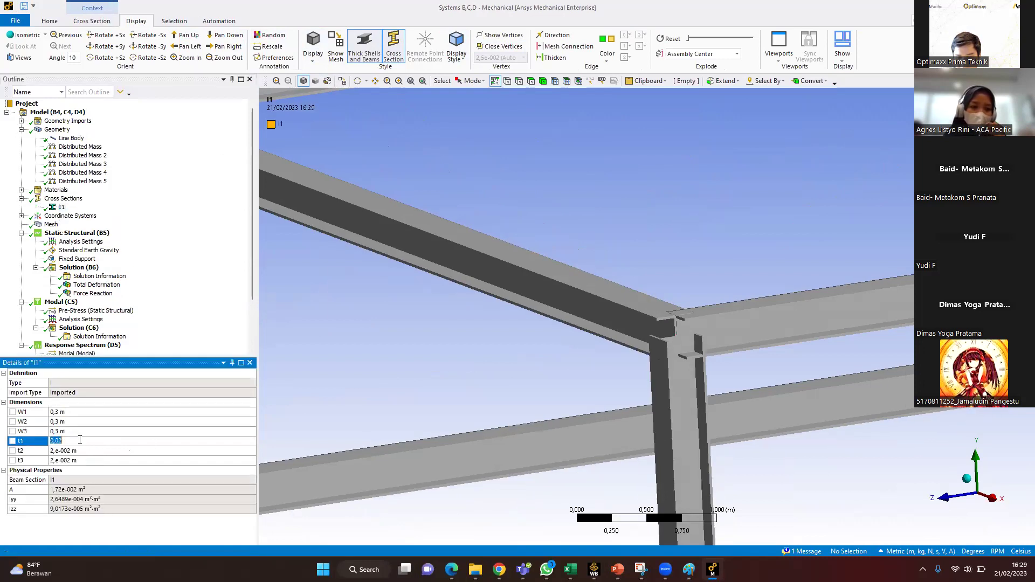
pyautogui.click(457, 343)
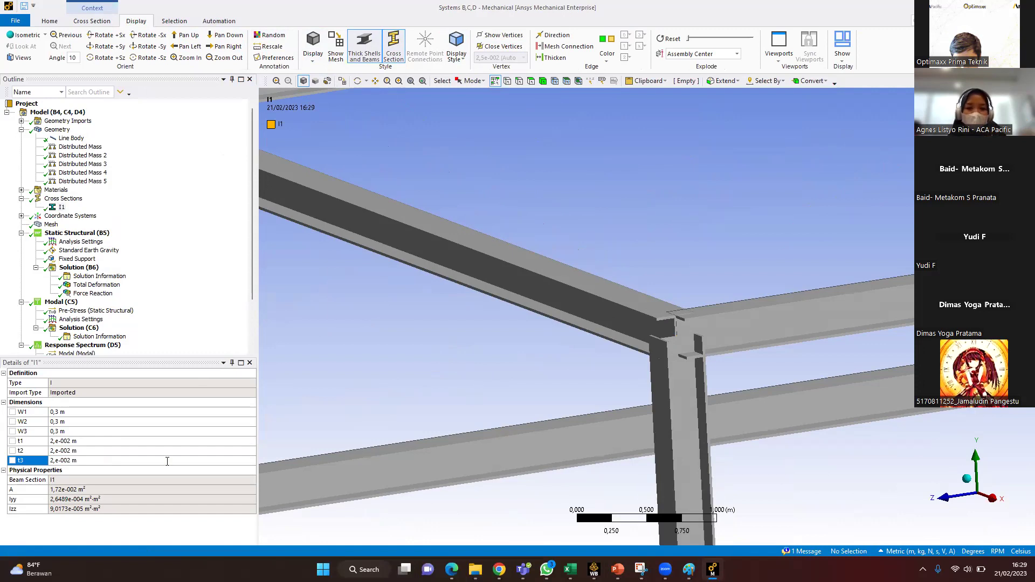
pyautogui.scroll(-5, 485, 357)
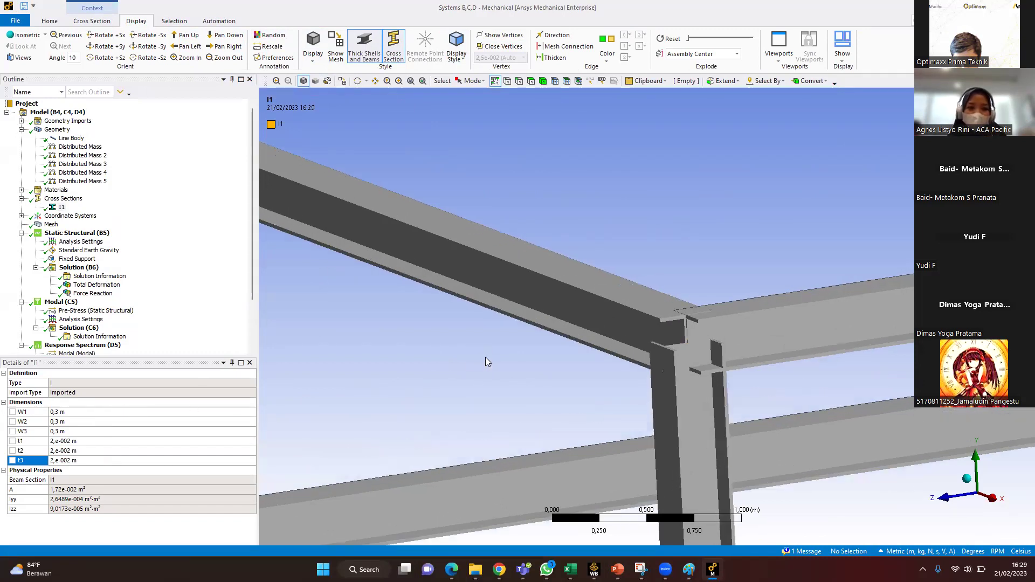
pyautogui.moveTo(720, 211); pyautogui.dragTo(764, 295, button='middle')
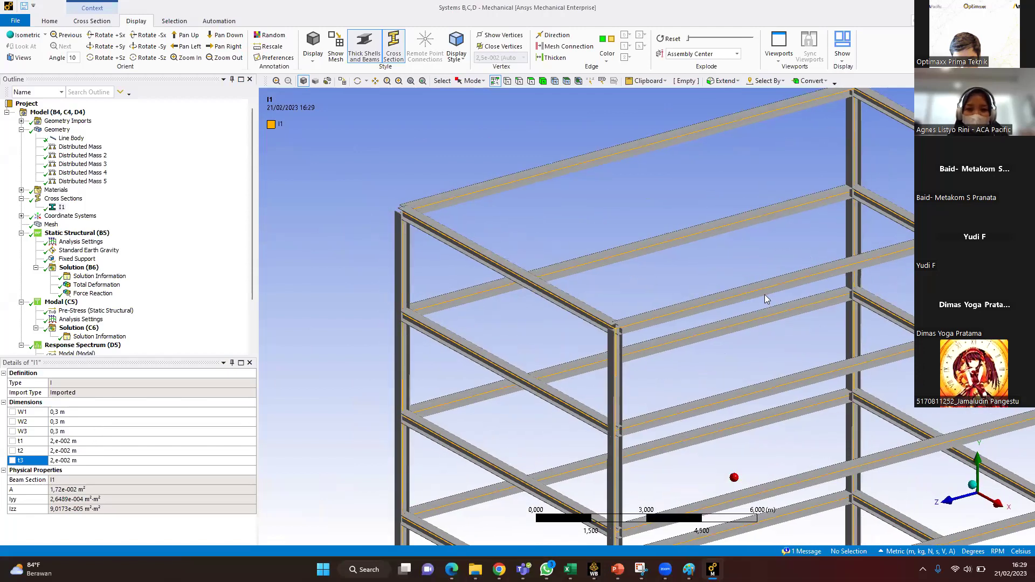
pyautogui.scroll(-3, 647, 317)
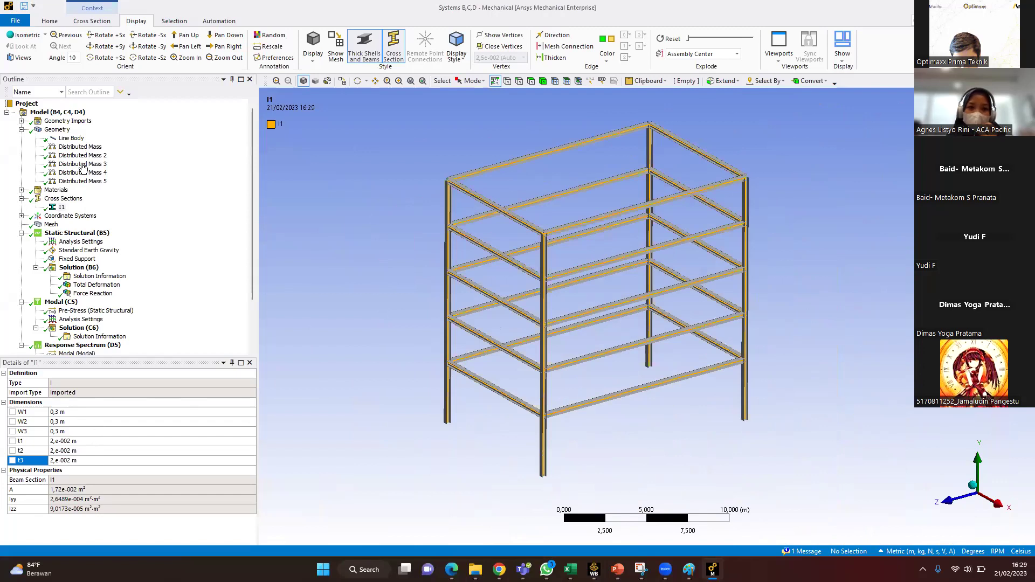
# Step: Review the five Distributed Mass objects, checking each one's total mass and the storey edges it covers
pyautogui.click(78, 147)
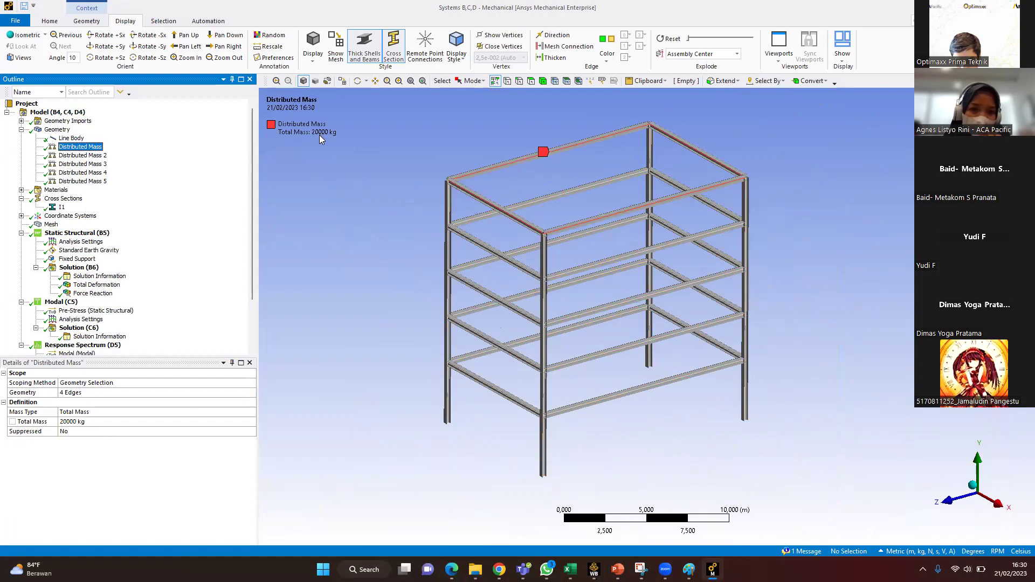
pyautogui.click(98, 157)
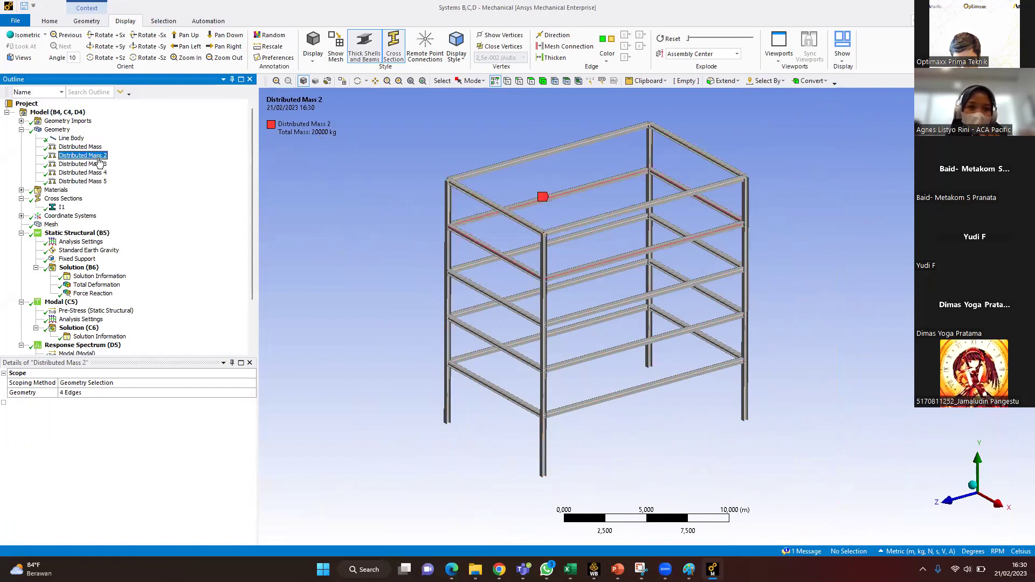
pyautogui.click(98, 165)
pyautogui.click(98, 173)
pyautogui.click(99, 182)
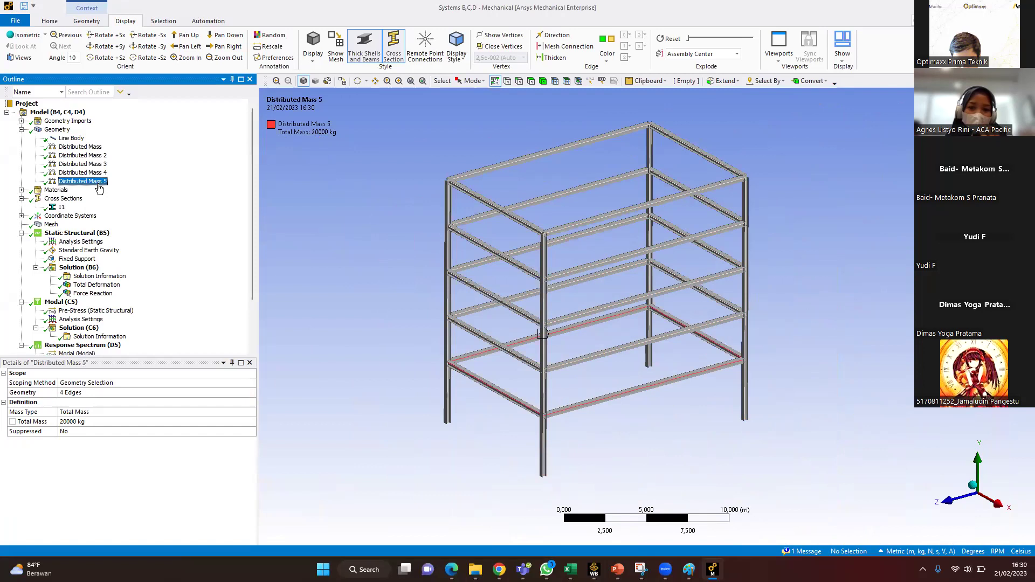
# Step: Examine the frame's mesh, including its element size and the elements around a beam-to-column joint
pyautogui.click(52, 225)
pyautogui.scroll(-2, 471, 171)
pyautogui.scroll(4, 490, 187)
pyautogui.scroll(5, 572, 324)
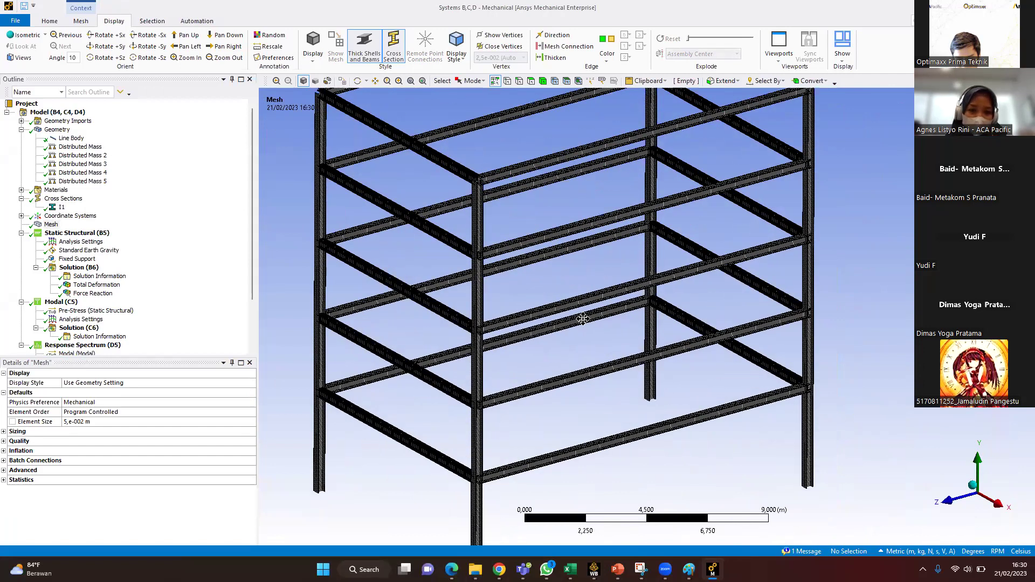
pyautogui.scroll(4, 680, 355)
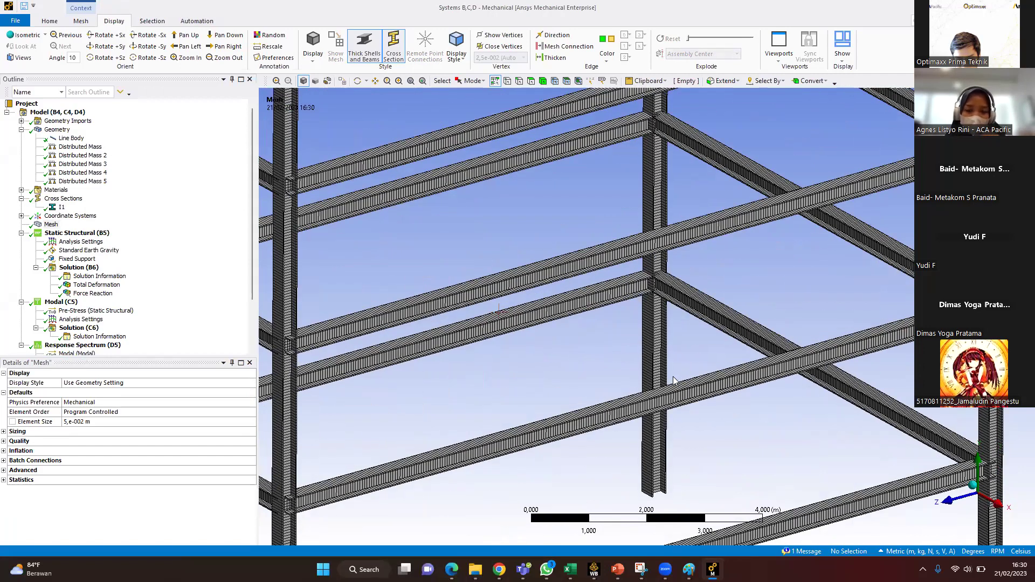
pyautogui.scroll(5, 672, 442)
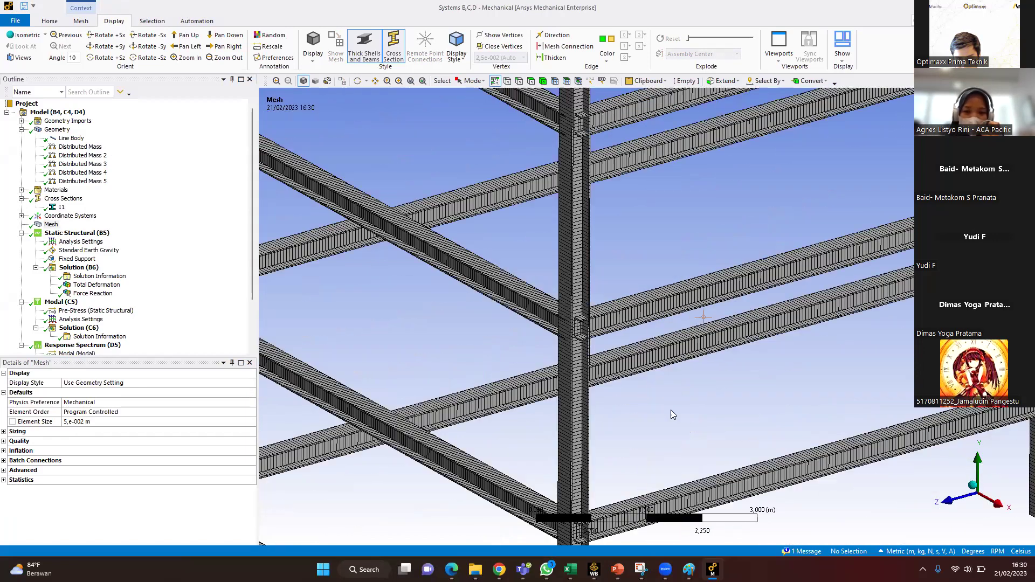
pyautogui.scroll(4, 664, 361)
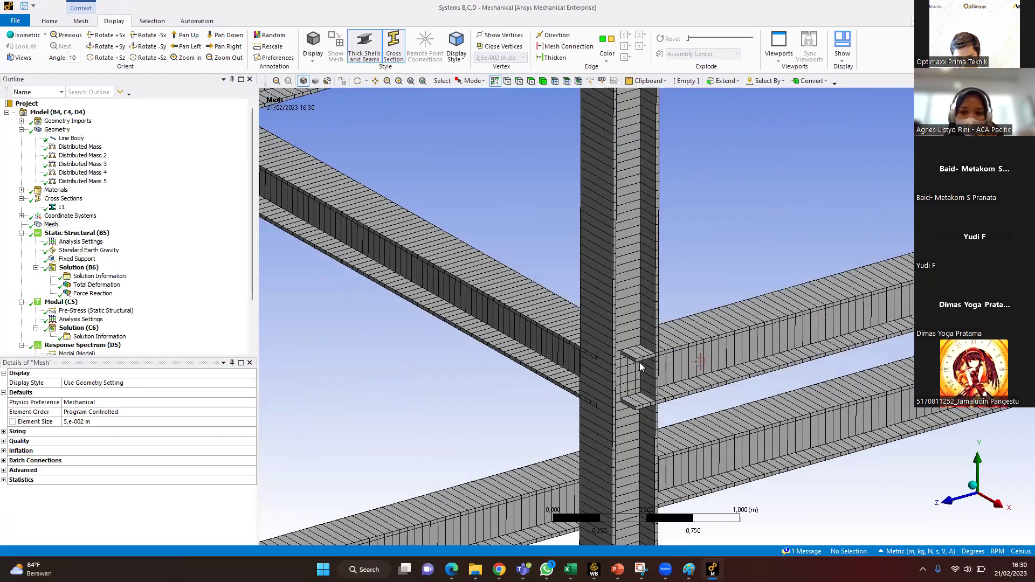
pyautogui.scroll(-2, 693, 348)
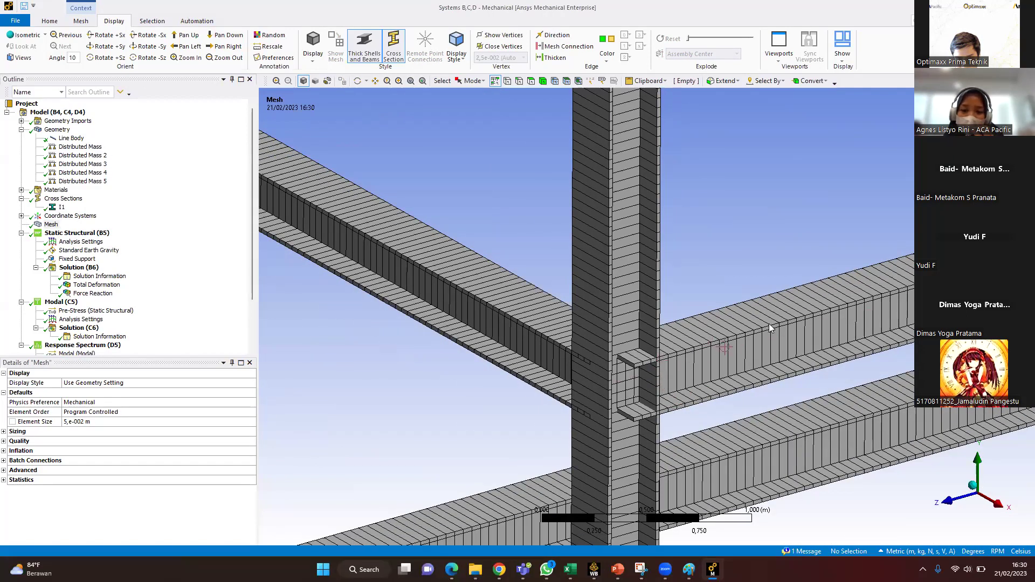
pyautogui.scroll(-1, 753, 270)
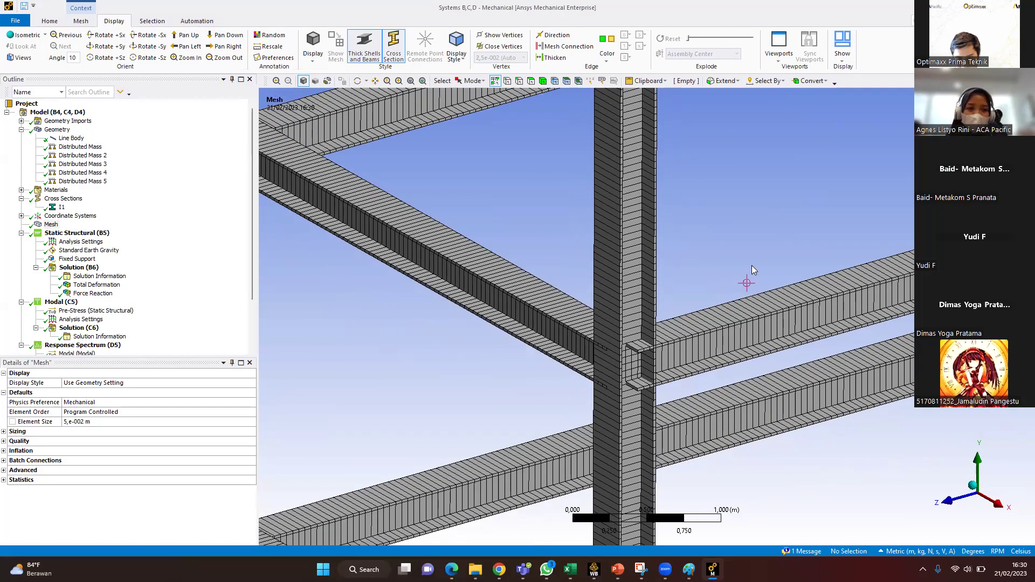
pyautogui.scroll(-5, 752, 266)
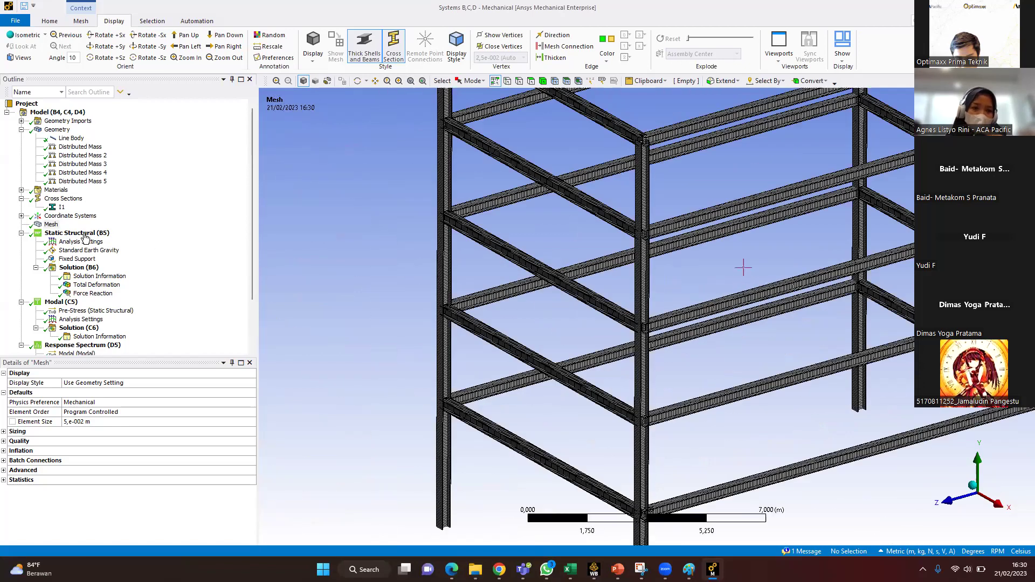
# Step: Review the Static Structural loads and supports, and the Total Deformation contours on the frame
pyautogui.click(81, 233)
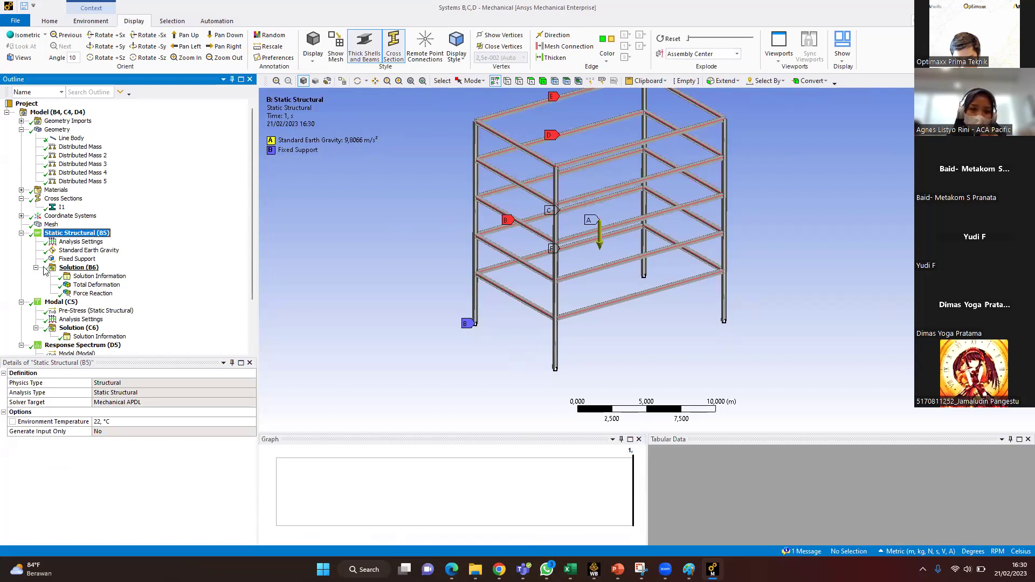
pyautogui.scroll(-3, 84, 264)
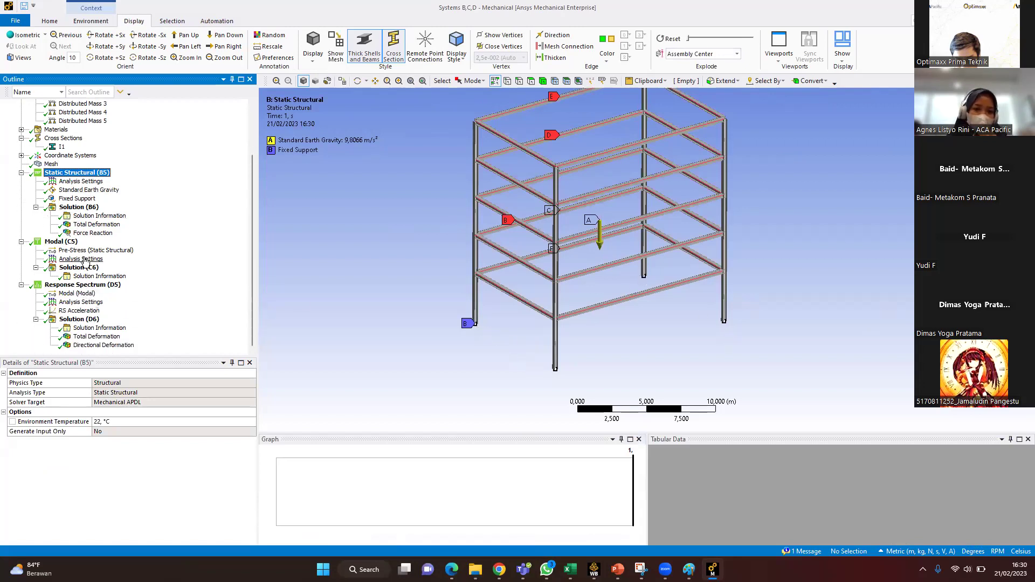
pyautogui.click(90, 224)
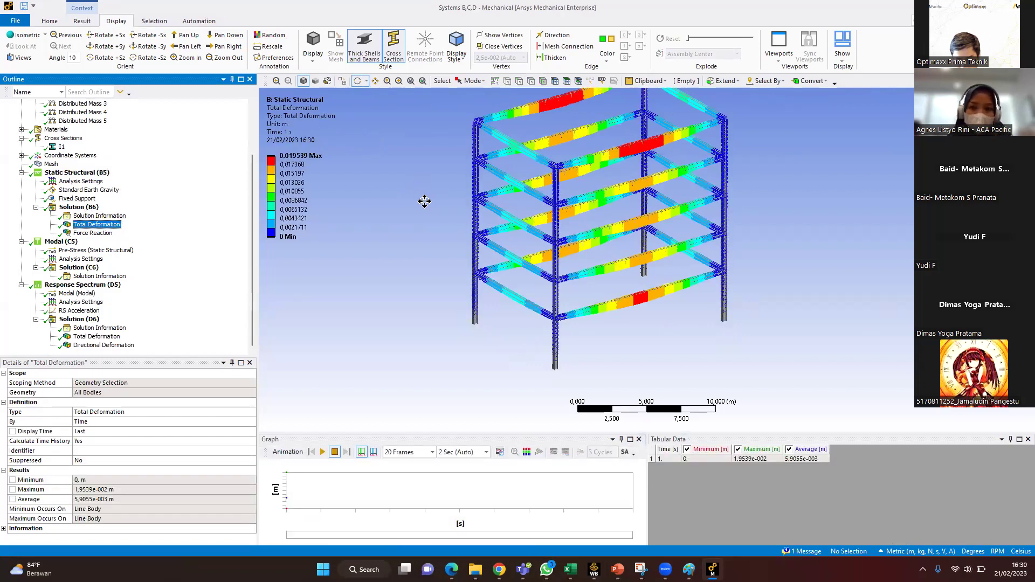
pyautogui.click(358, 148)
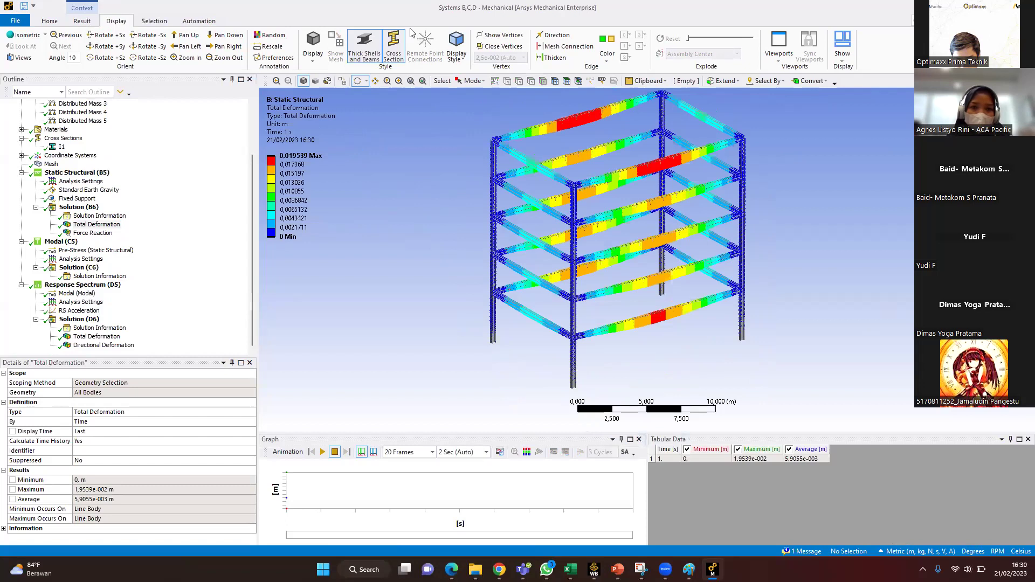
# Step: View the Total Deformation at true scale, and set its deformation scale factor to 60
pyautogui.click(439, 145)
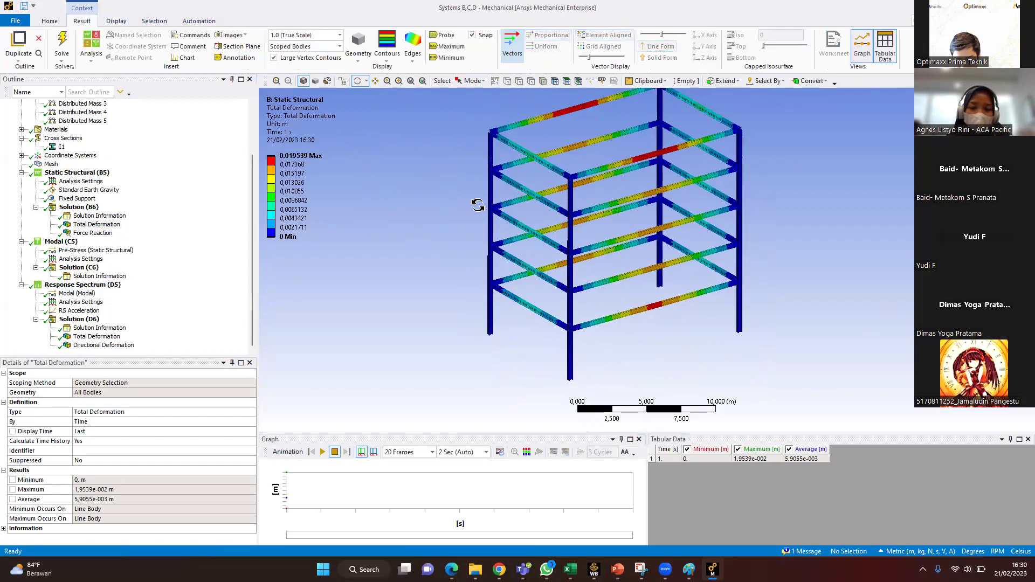
pyautogui.click(339, 35)
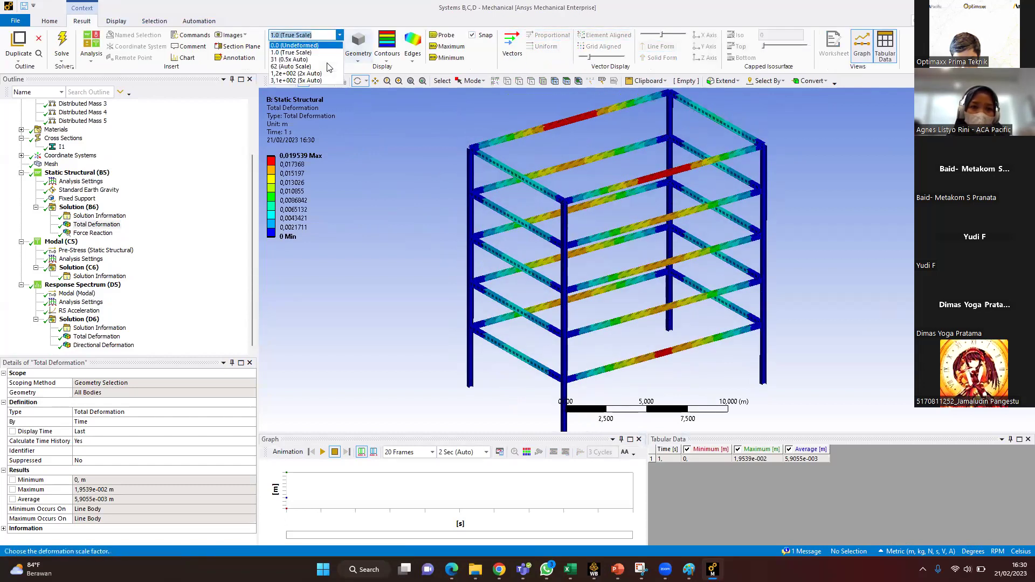
pyautogui.click(316, 36)
pyautogui.write('6')
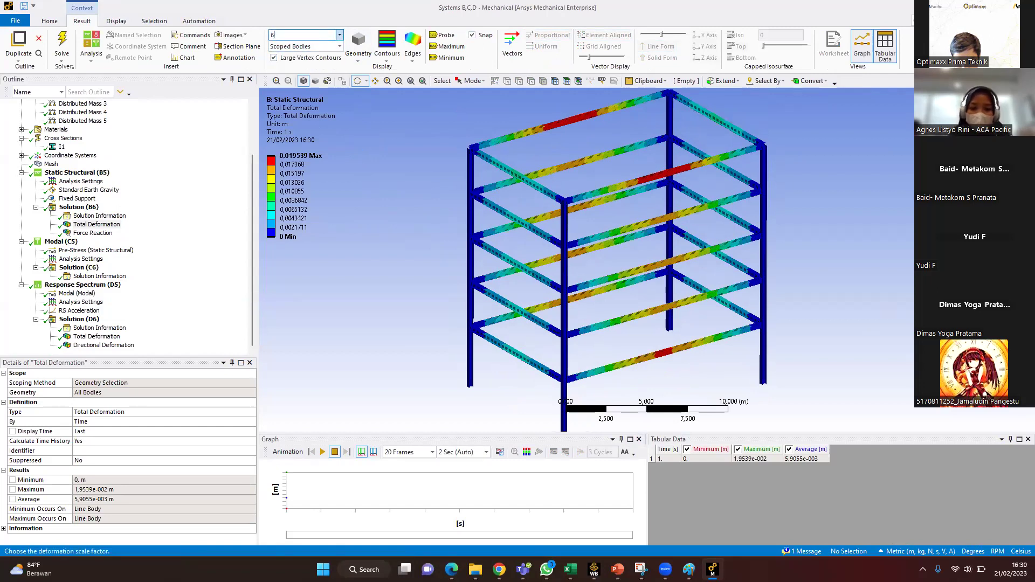
pyautogui.write('0,')
pyautogui.moveTo(539, 237); pyautogui.dragTo(598, 229)
# Step: Inspect the Force Reaction result at the fixed support under Solution (B6)
pyautogui.click(90, 234)
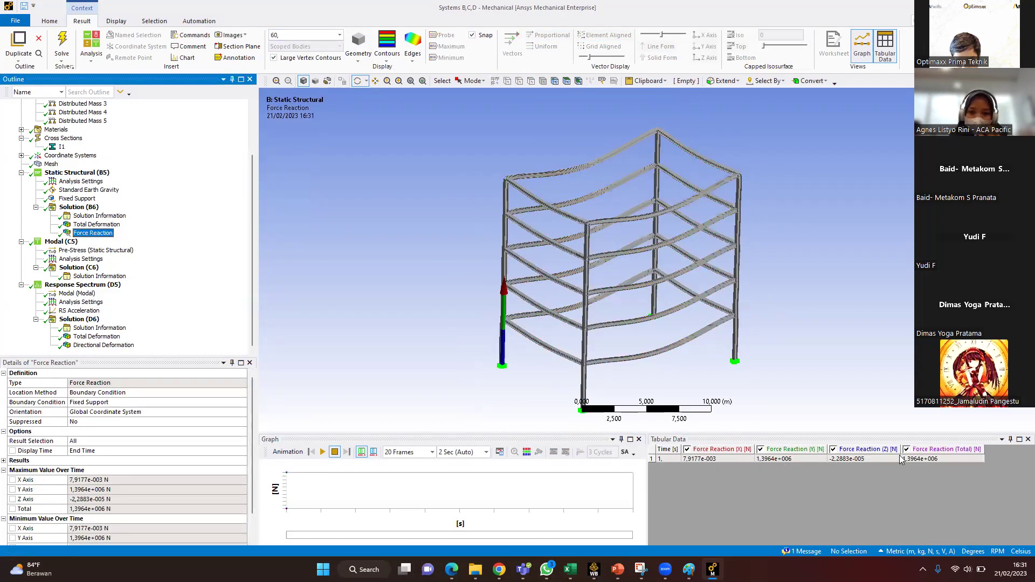
# Step: Review the Modal (C5) analysis settings and the participation factor and effective mass tables in its Solution Information
pyautogui.click(64, 243)
pyautogui.click(80, 259)
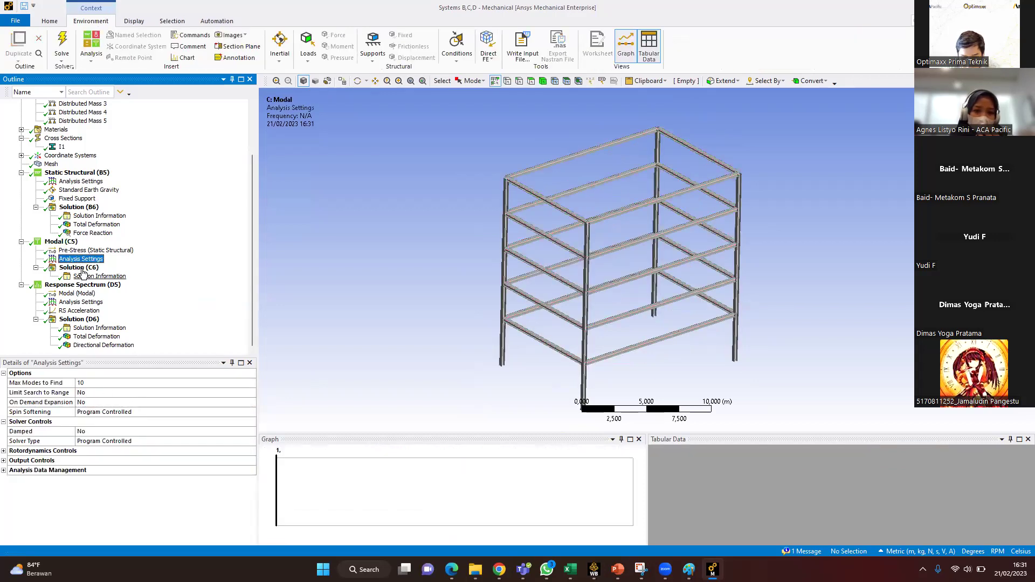
pyautogui.click(82, 275)
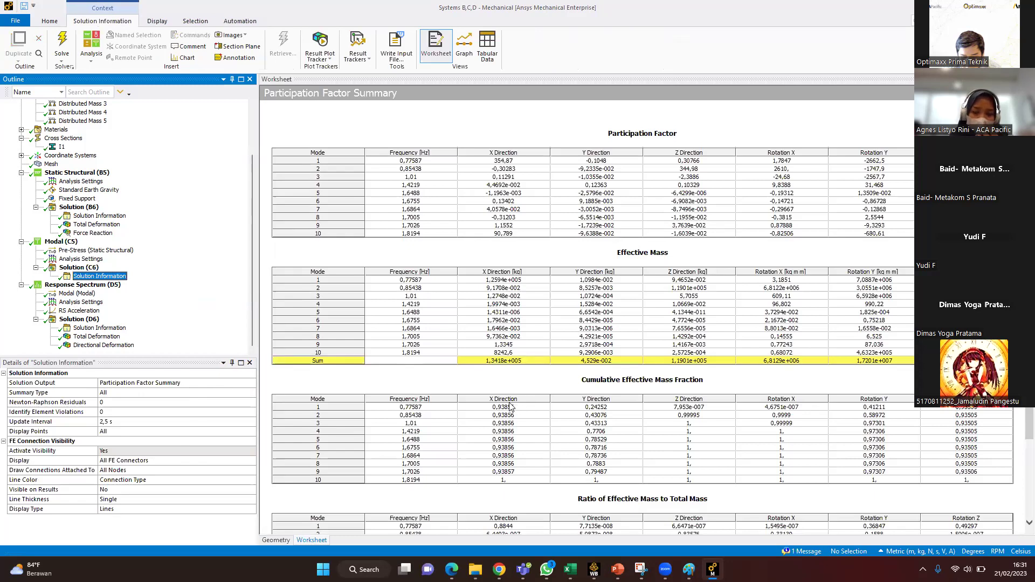
pyautogui.scroll(-3, 517, 431)
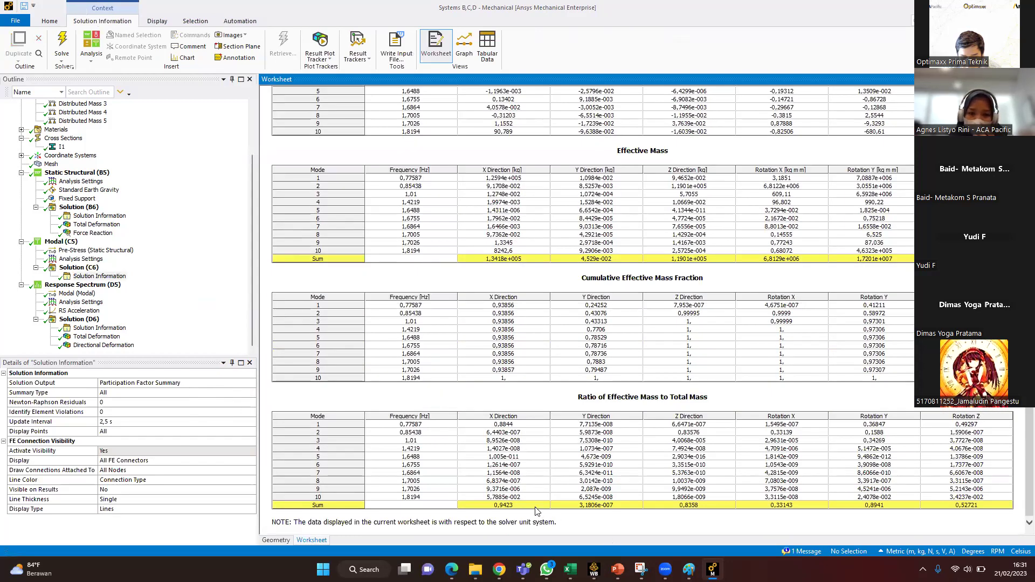
pyautogui.click(533, 505)
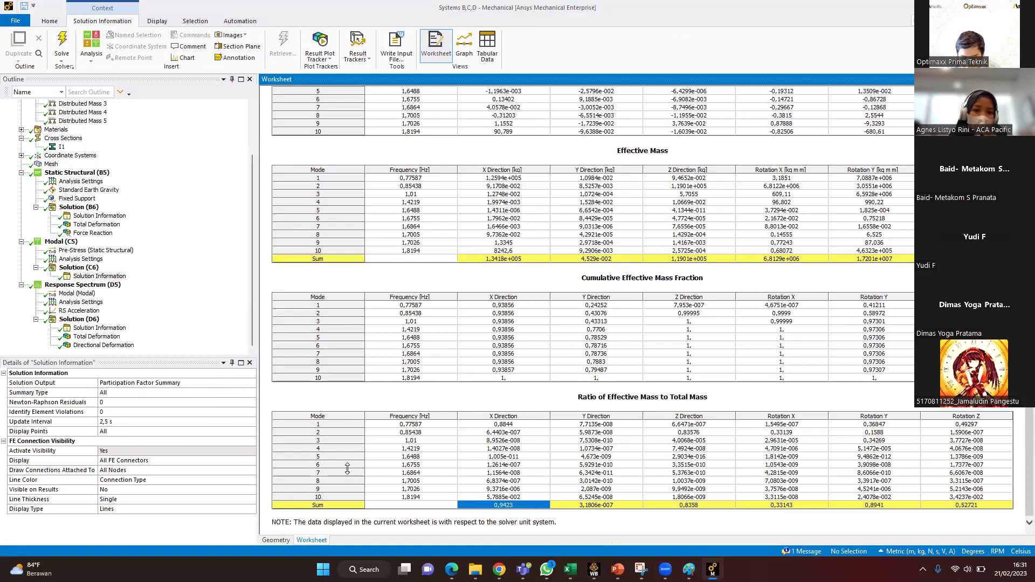
# Step: Review the RS Acceleration input of the Response Spectrum analysis and its Total Deformation contours on the whole frame
pyautogui.click(61, 241)
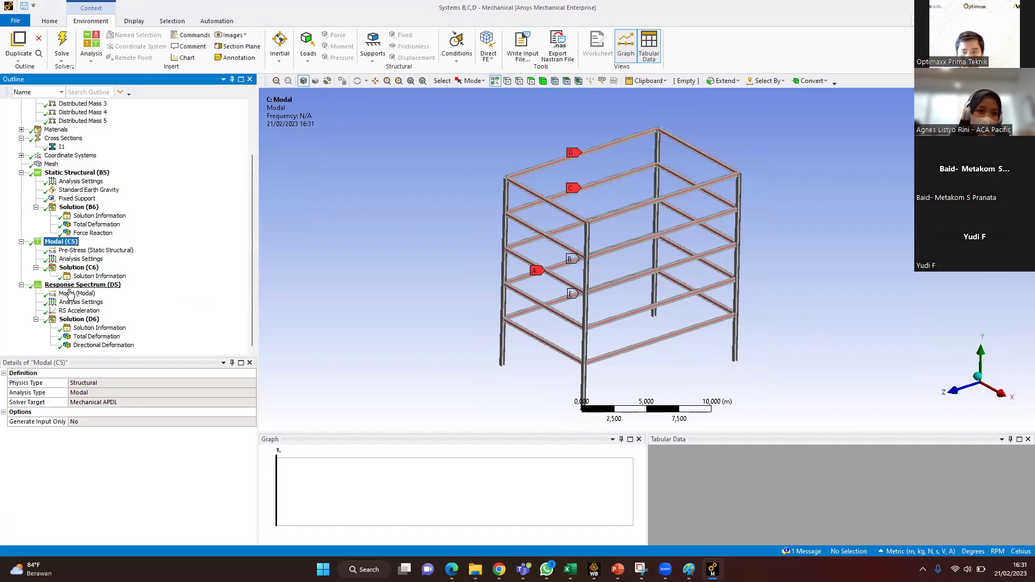
pyautogui.click(80, 311)
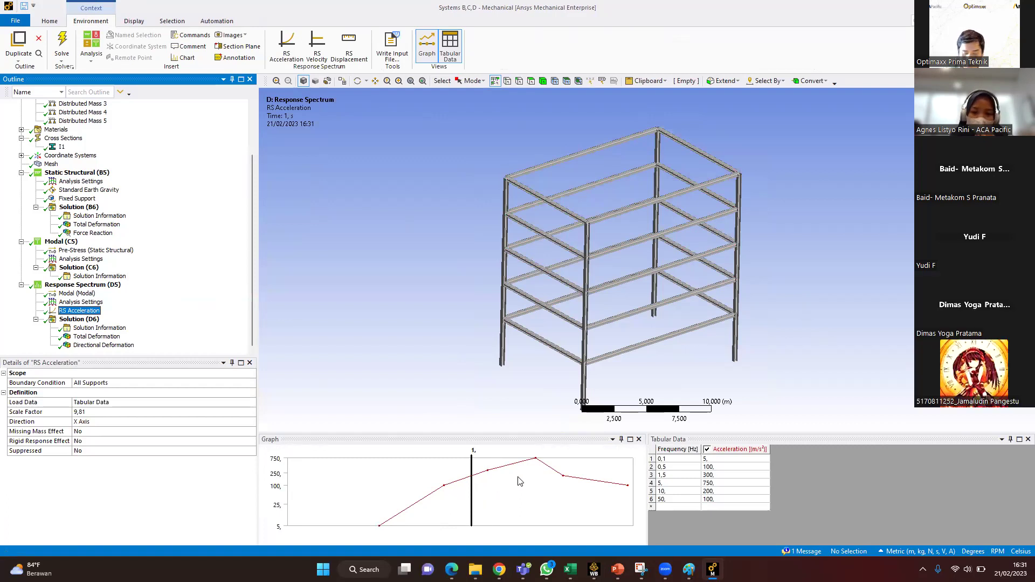
pyautogui.click(95, 337)
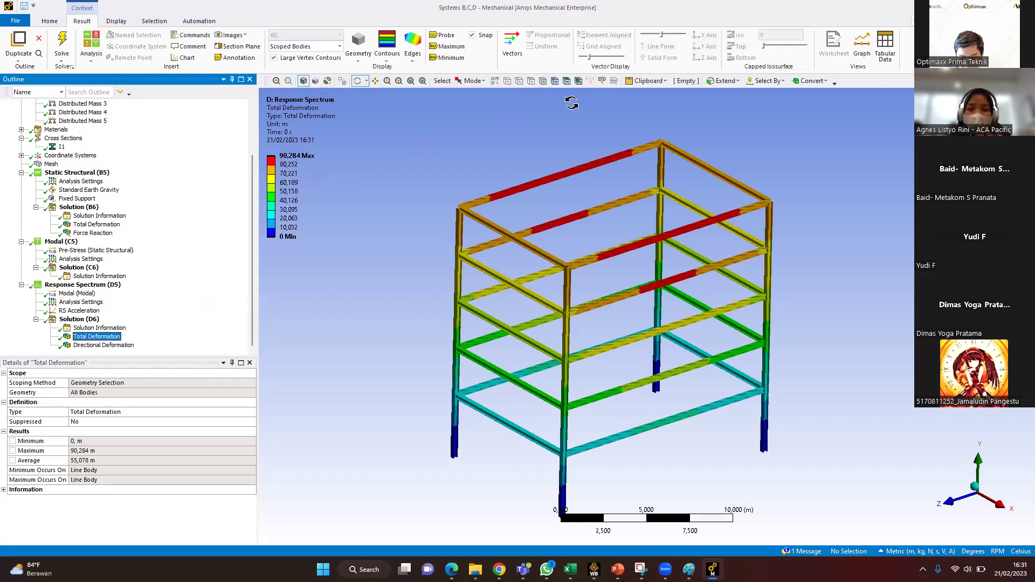
pyautogui.scroll(-2, 556, 219)
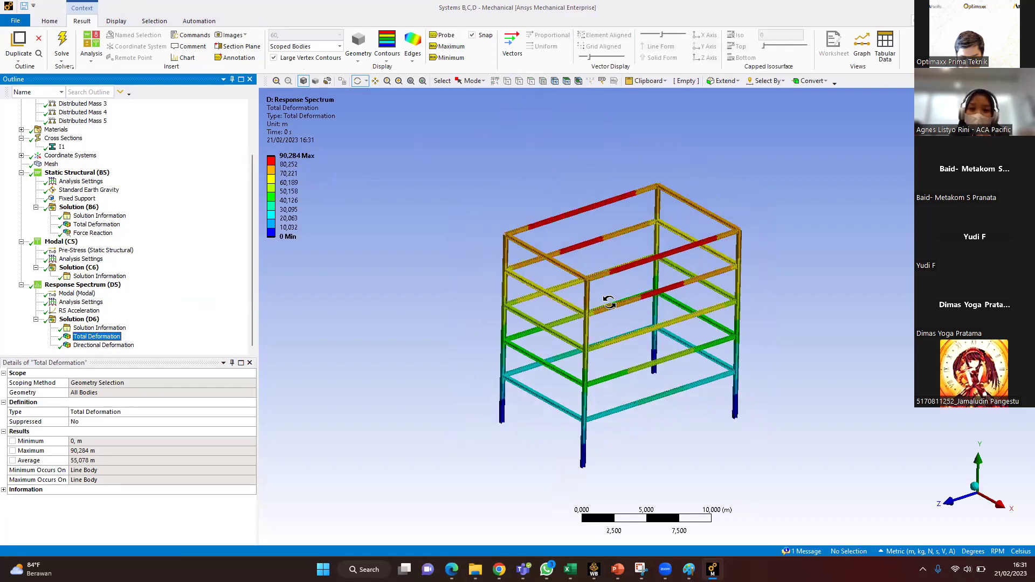
# Step: Switch to Paint and paste a capture of the response spectrum Total Deformation view onto the canvas
pyautogui.moveTo(637, 271); pyautogui.dragTo(398, 194)
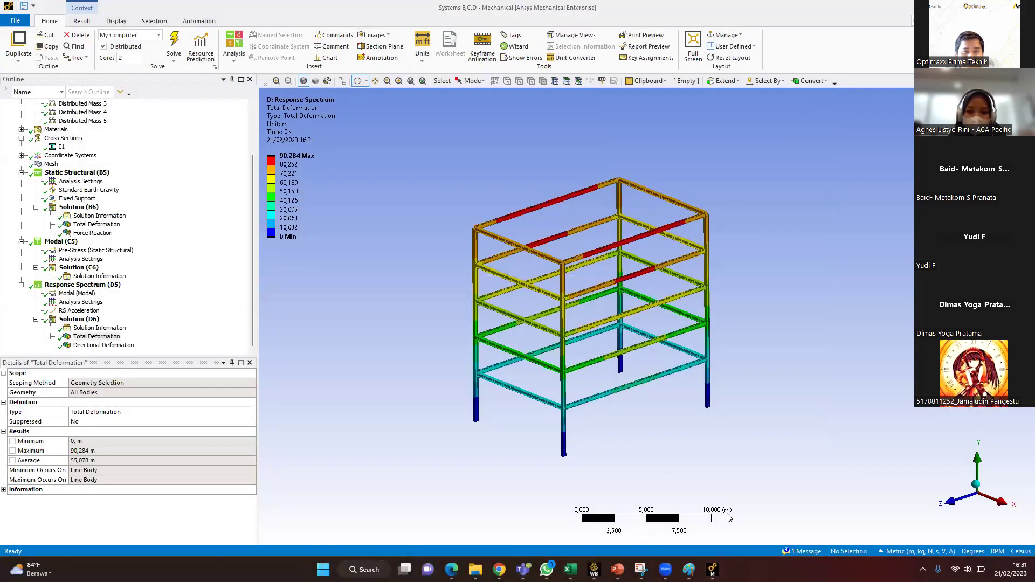
pyautogui.click(643, 504)
pyautogui.hotkey('ctrl', 'v')
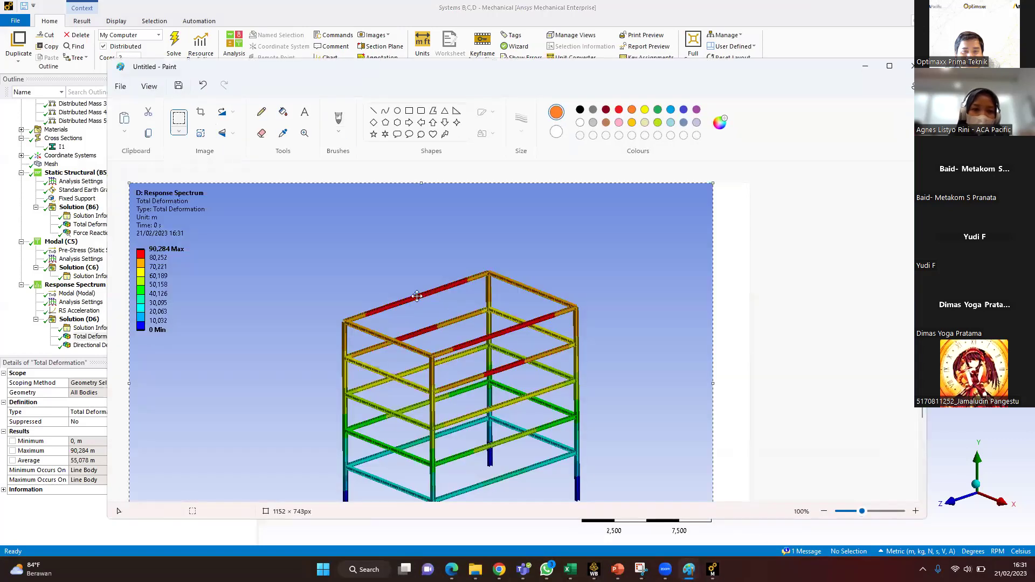
pyautogui.press('Escape')
# Step: Sketch thin orange freehand lines across the pasted frame's storeys and circle its four column bases
pyautogui.moveTo(435, 248)
pyautogui.mouseDown()
pyautogui.moveTo(493, 272)
pyautogui.moveTo(557, 226)
pyautogui.moveTo(458, 285)
pyautogui.moveTo(563, 254)
pyautogui.moveTo(501, 349)
pyautogui.mouseUp()
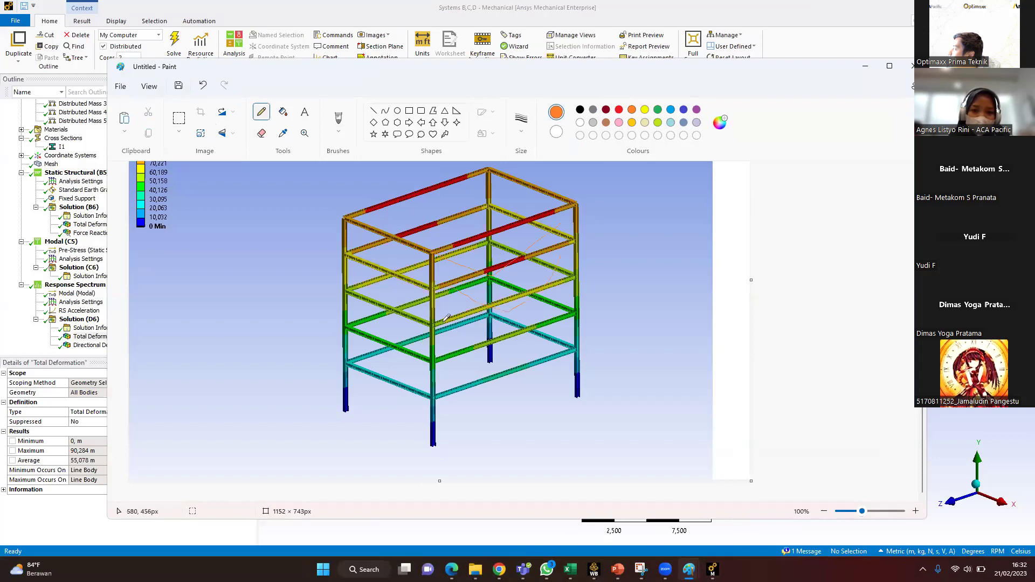
pyautogui.moveTo(432, 441); pyautogui.dragTo(435, 437)
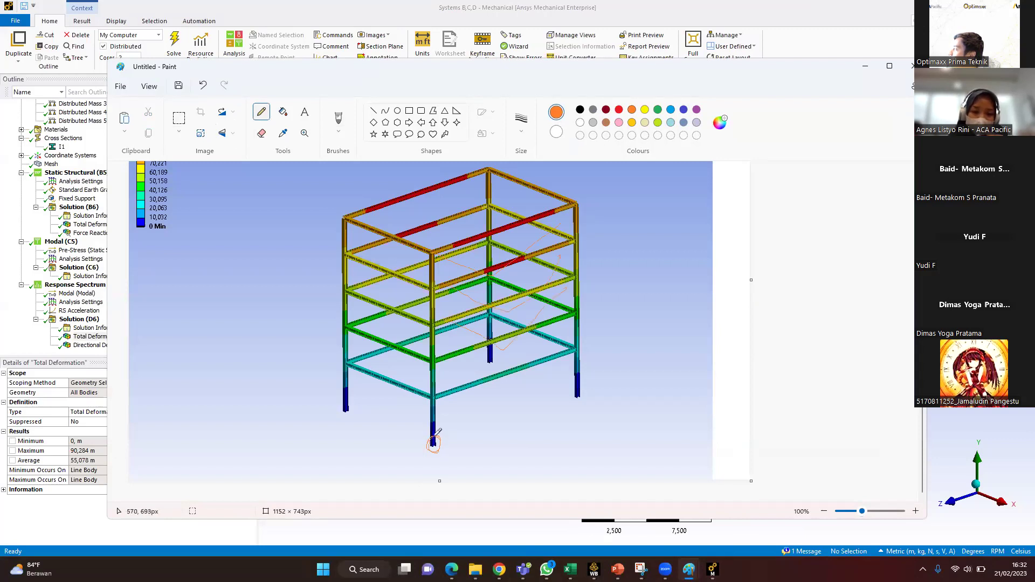
pyautogui.moveTo(345, 403)
pyautogui.mouseDown()
pyautogui.moveTo(358, 411)
pyautogui.moveTo(348, 404)
pyautogui.mouseUp()
pyautogui.moveTo(501, 356); pyautogui.dragTo(491, 354)
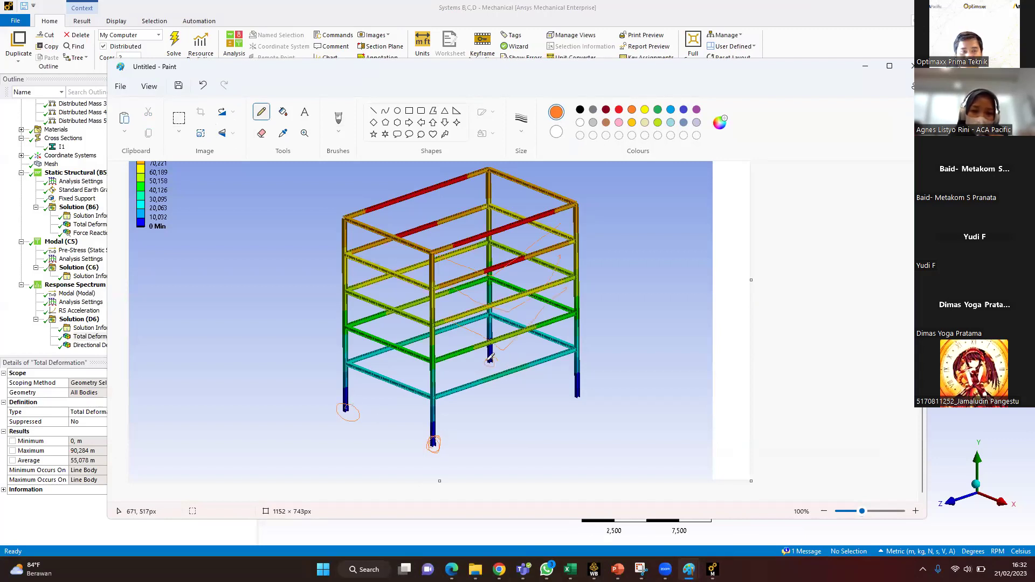
pyautogui.moveTo(587, 384); pyautogui.dragTo(587, 387)
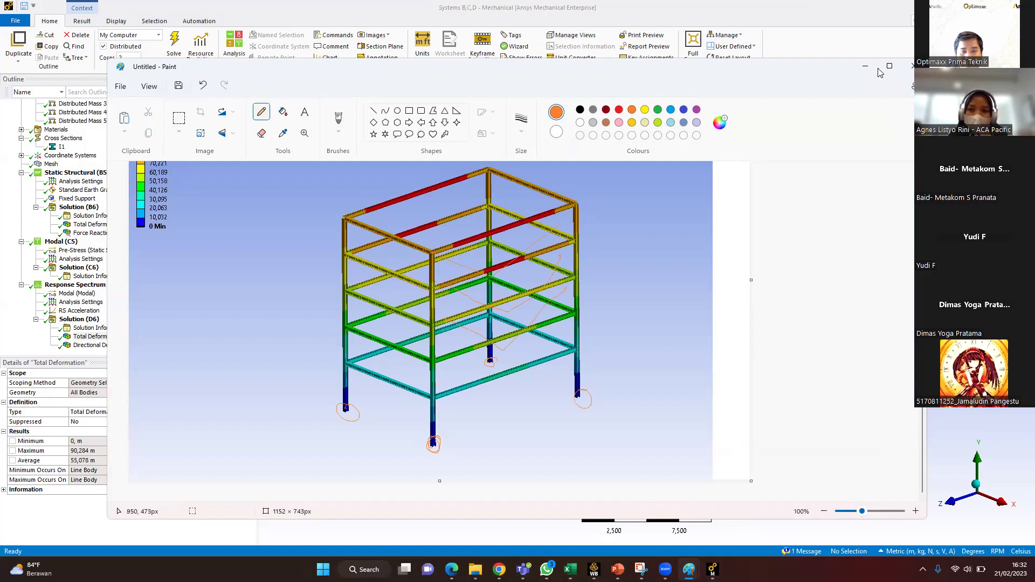
# Step: Switch back to Ansys Mechanical and compare the response spectrum Total Deformation with the X-axis Directional Deformation
pyautogui.hotkey('alt', 'Tab')
pyautogui.moveTo(590, 301)
pyautogui.mouseDown()
pyautogui.moveTo(611, 303)
pyautogui.moveTo(583, 307)
pyautogui.moveTo(563, 345)
pyautogui.moveTo(543, 307)
pyautogui.moveTo(572, 314)
pyautogui.moveTo(559, 372)
pyautogui.moveTo(586, 330)
pyautogui.moveTo(734, 280)
pyautogui.moveTo(569, 309)
pyautogui.moveTo(593, 315)
pyautogui.moveTo(518, 334)
pyautogui.moveTo(686, 347)
pyautogui.mouseUp()
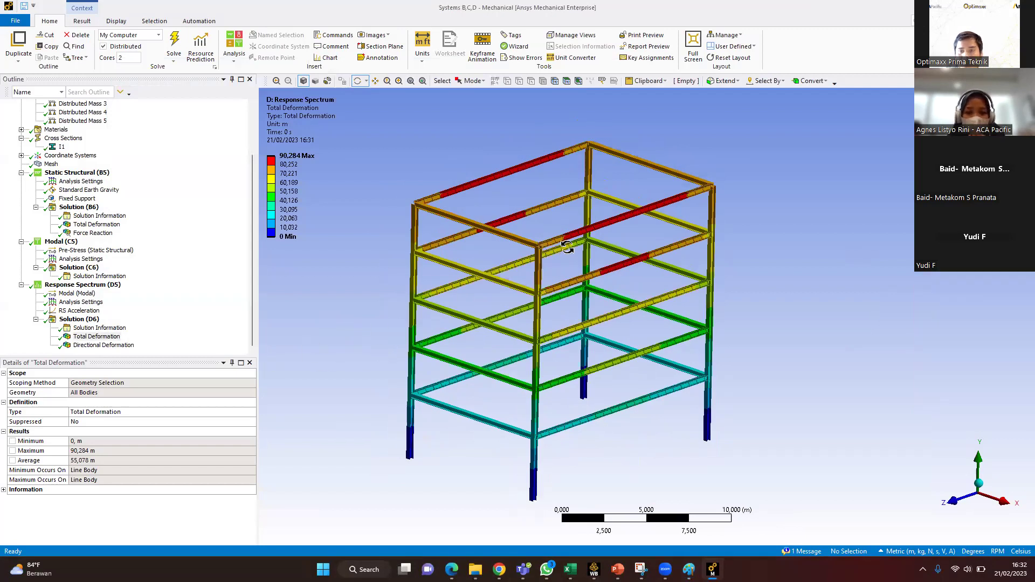
pyautogui.moveTo(359, 214); pyautogui.dragTo(432, 243)
pyautogui.scroll(2, 580, 286)
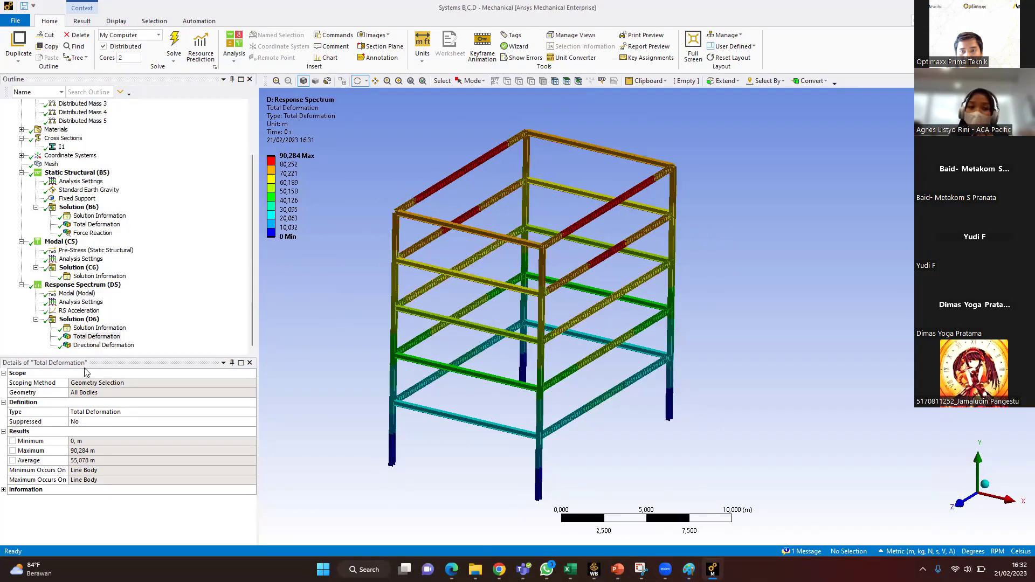
pyautogui.click(98, 346)
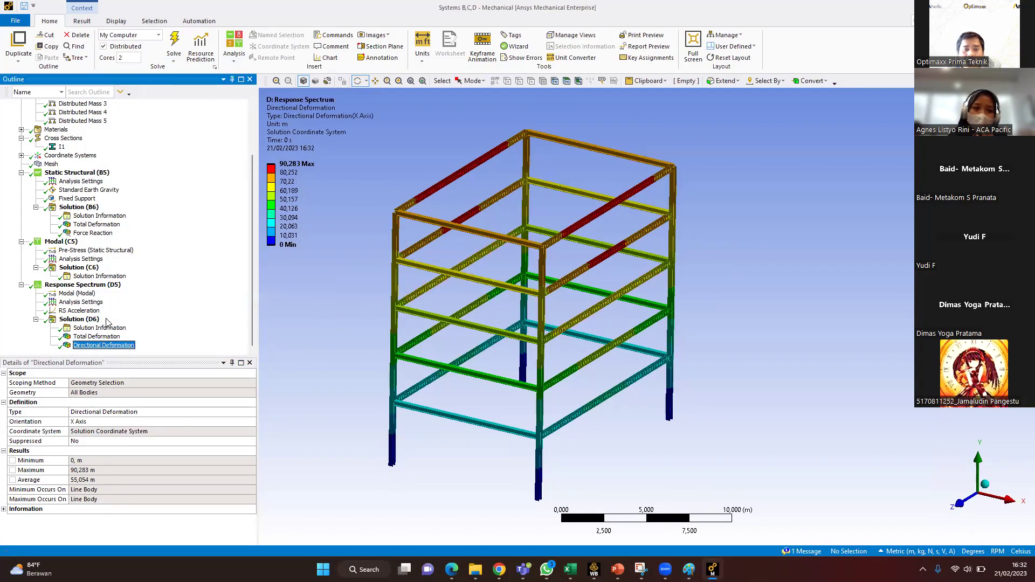
# Step: Check the Response Spectrum (D5) and Solution (D6) details, and inspect the Total Deformation contours from another angle
pyautogui.click(89, 320)
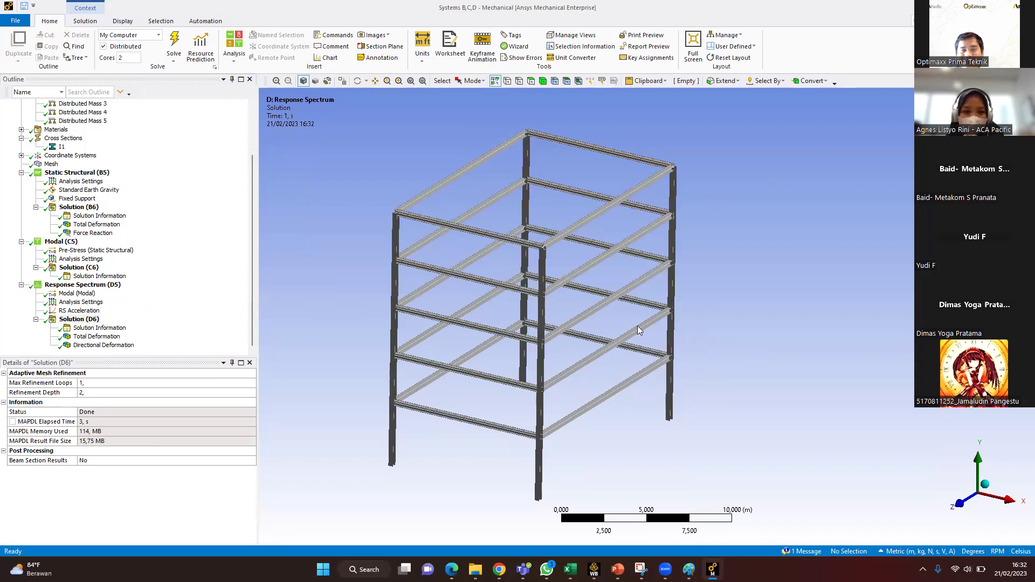
pyautogui.moveTo(577, 325); pyautogui.dragTo(462, 263, button='middle')
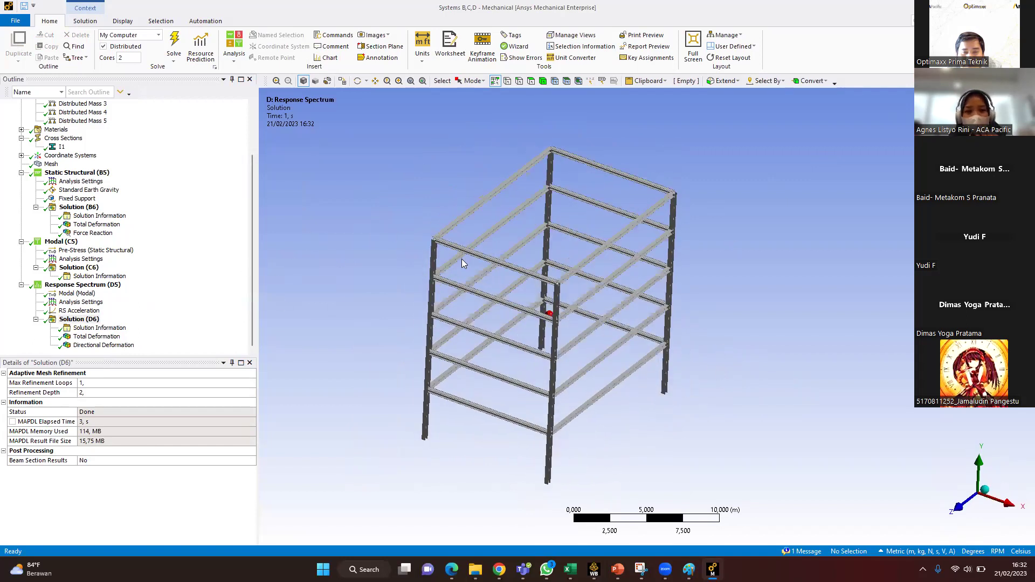
pyautogui.click(105, 289)
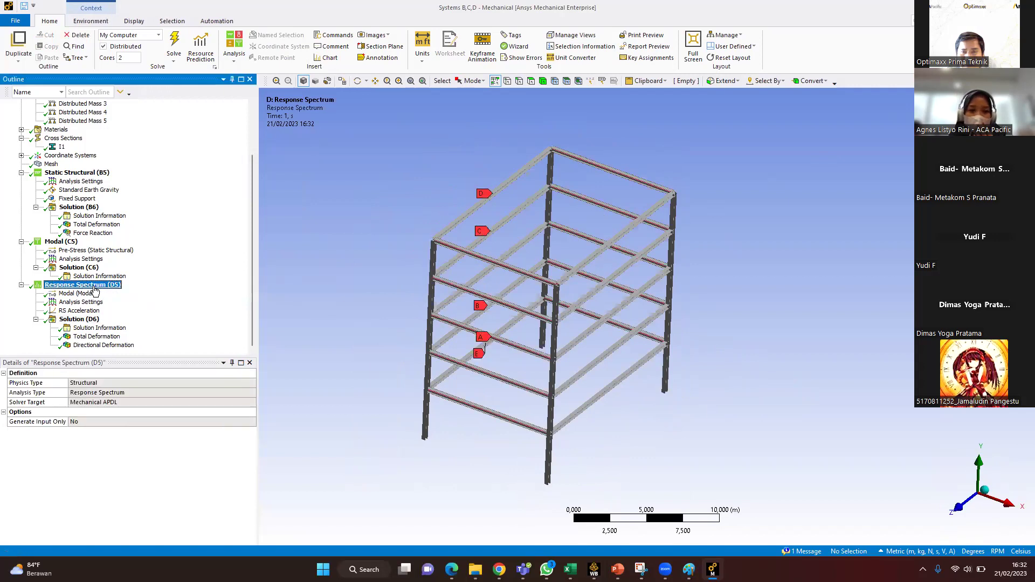
pyautogui.click(102, 338)
pyautogui.moveTo(533, 348); pyautogui.dragTo(522, 342, button='middle')
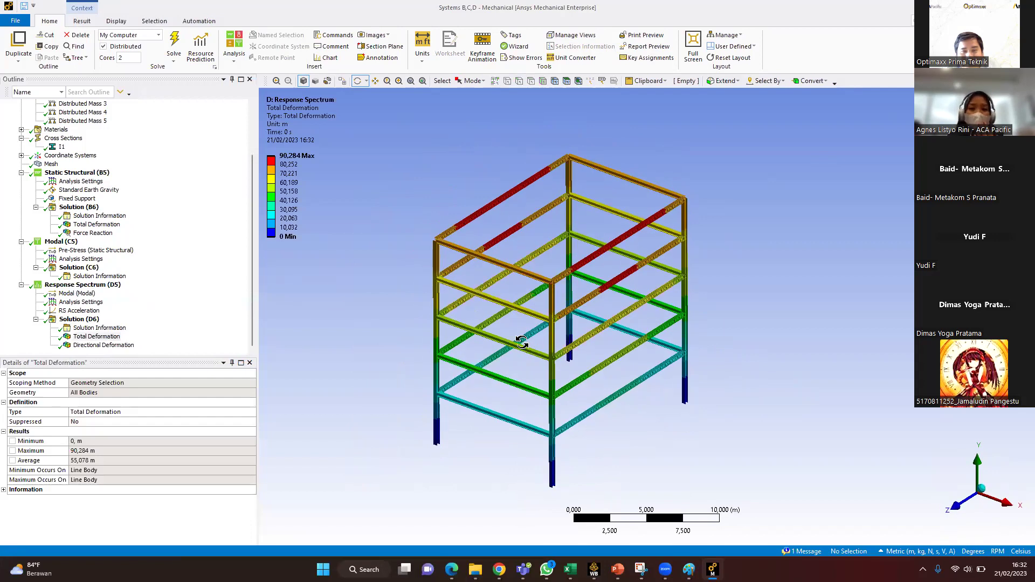
pyautogui.click(103, 338)
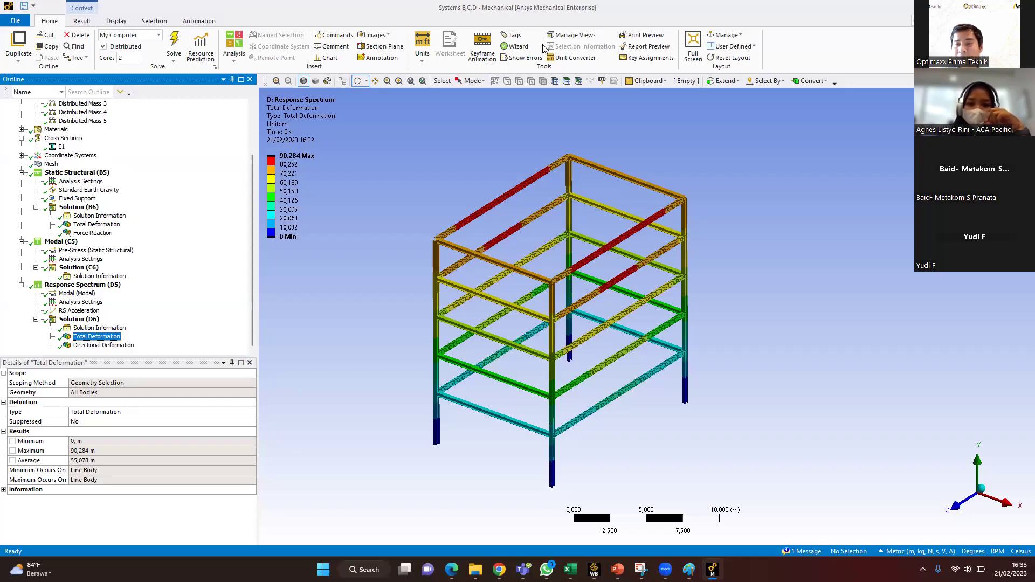
pyautogui.click(714, 159)
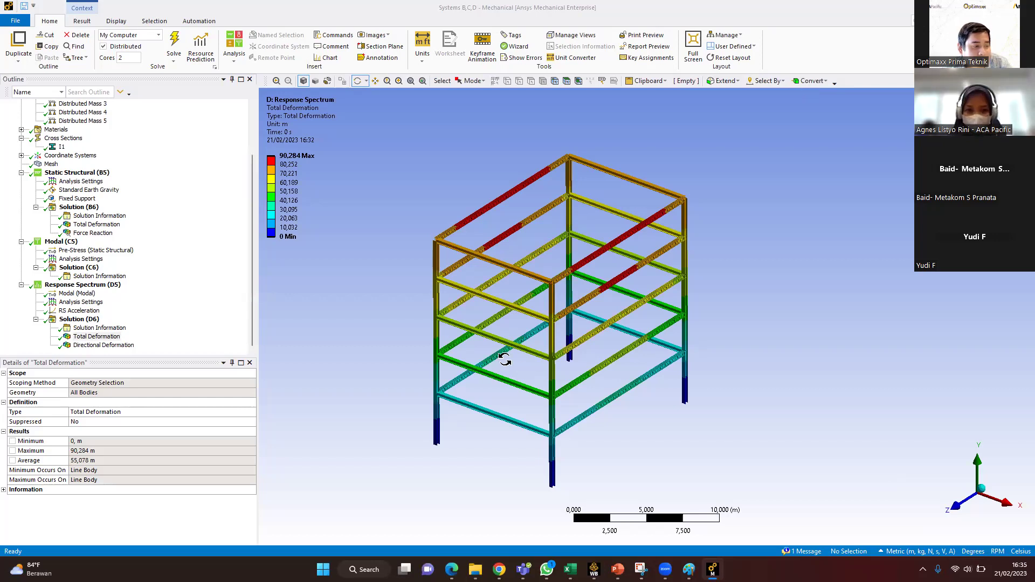
# Step: Show the frame's Geometry and compare its solid beam cross sections with the plain line bodies, leaving the cross sections off
pyautogui.scroll(3, 76, 216)
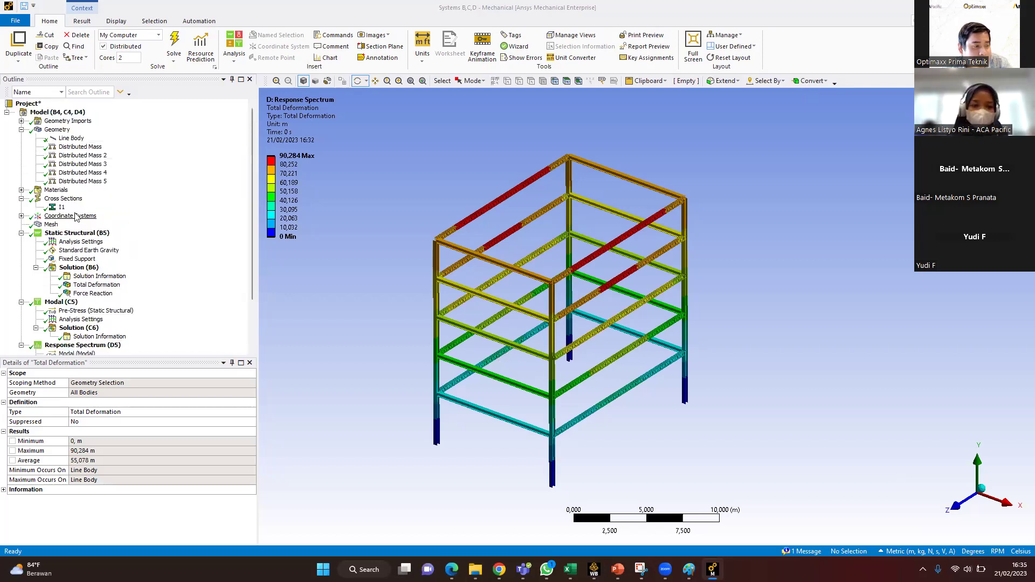
pyautogui.click(58, 130)
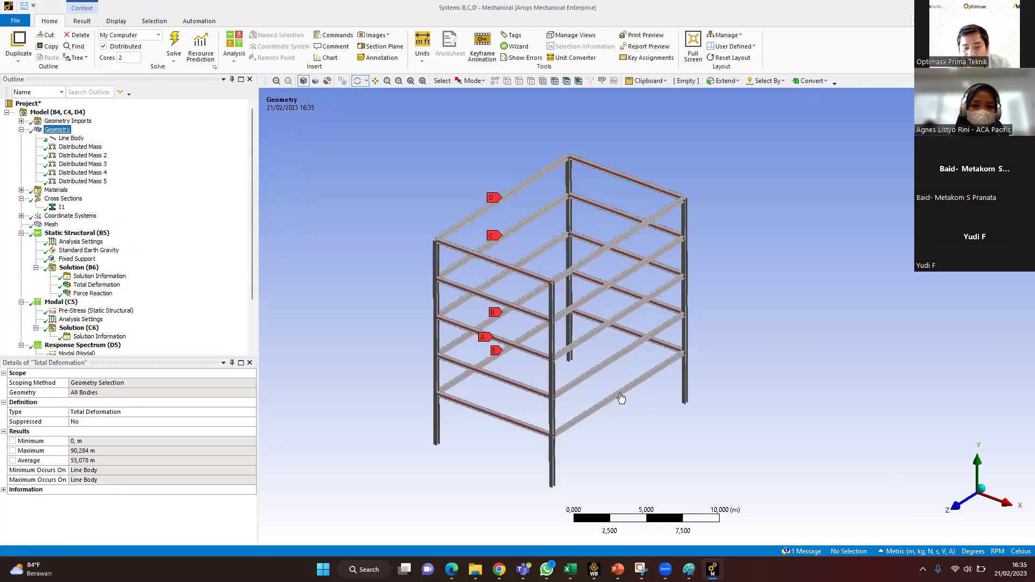
pyautogui.scroll(2, 629, 440)
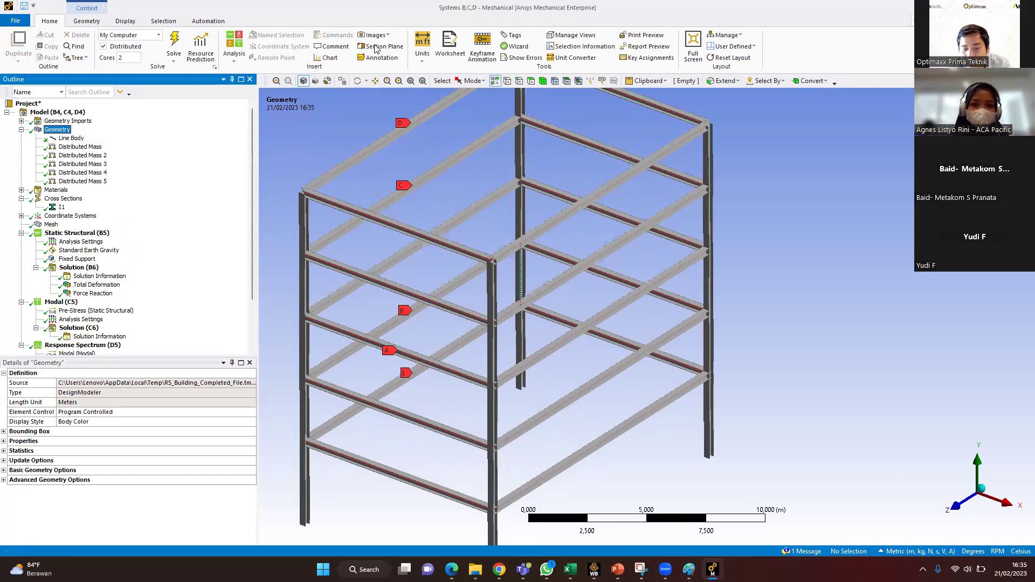
pyautogui.click(560, 229)
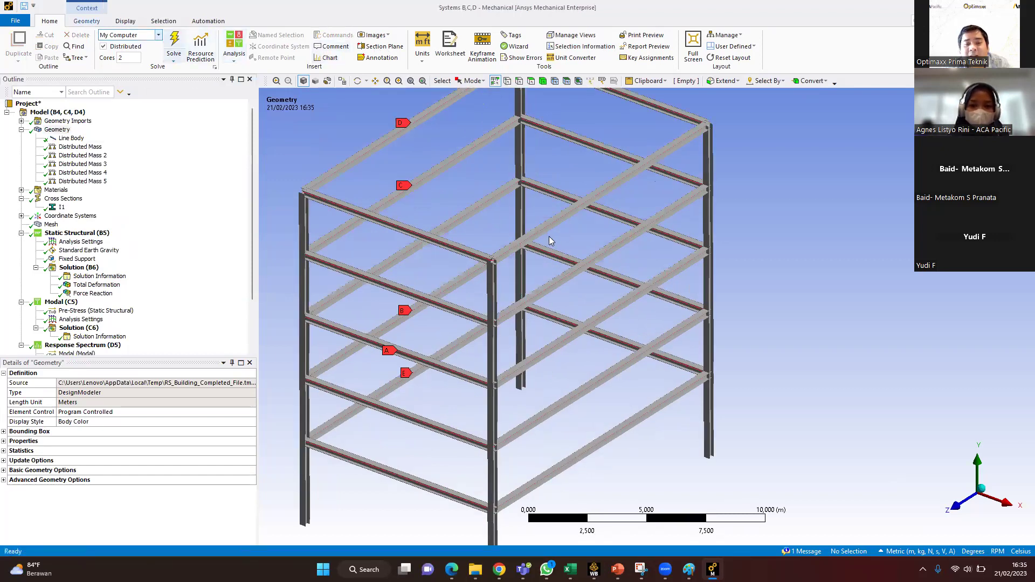
pyautogui.click(125, 21)
pyautogui.click(364, 45)
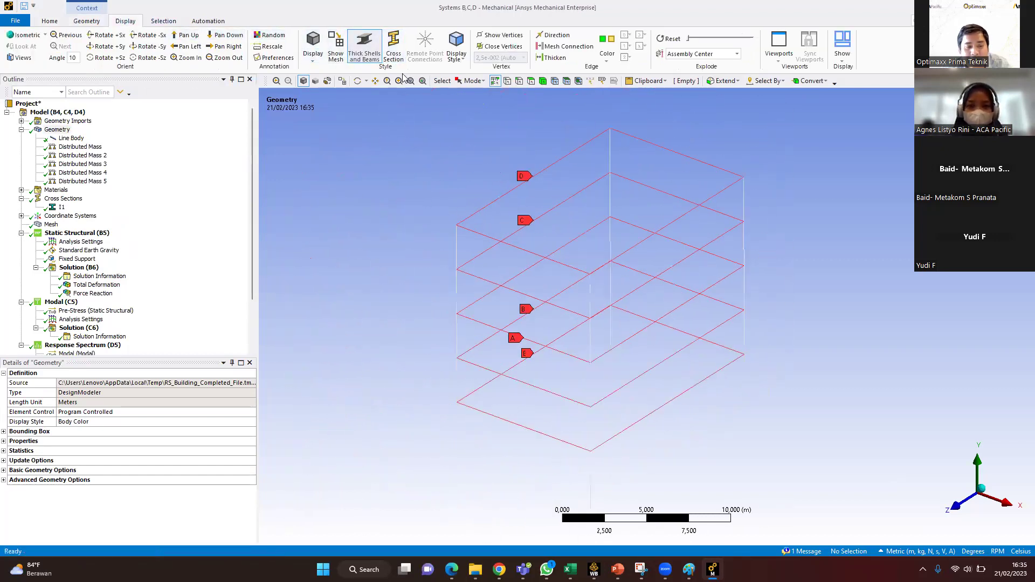
pyautogui.click(364, 45)
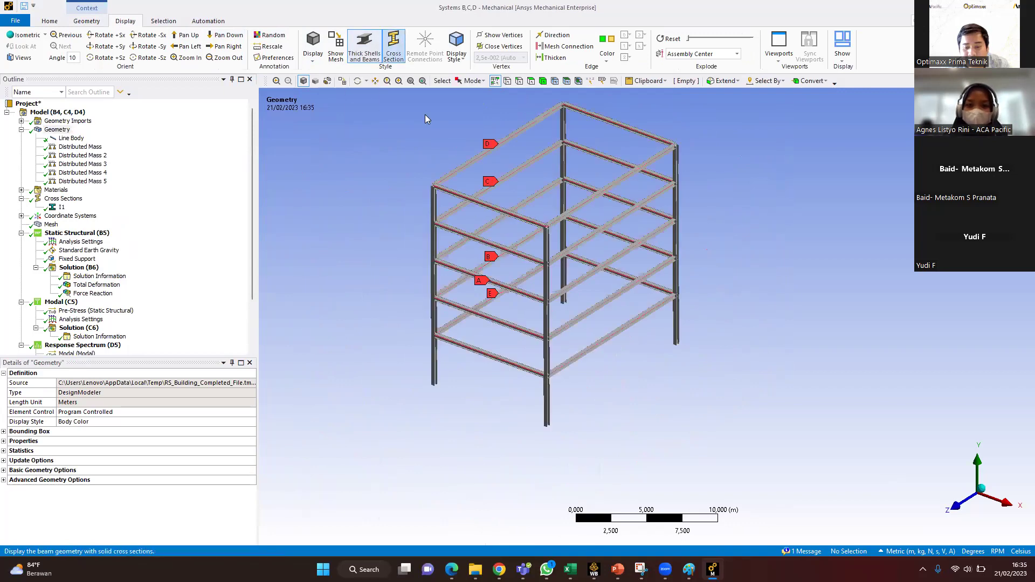
pyautogui.moveTo(319, 224); pyautogui.dragTo(431, 284)
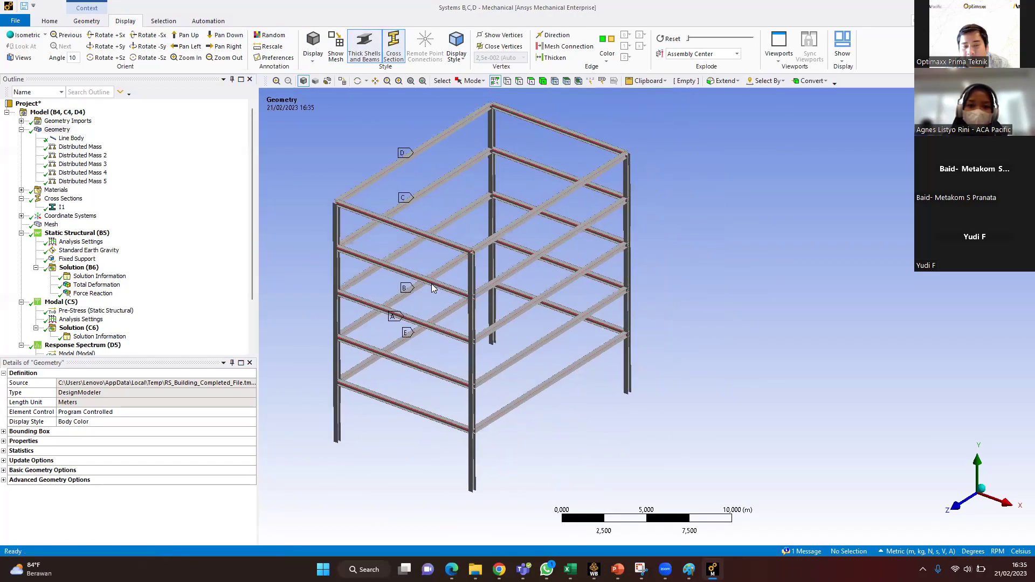
pyautogui.click(394, 46)
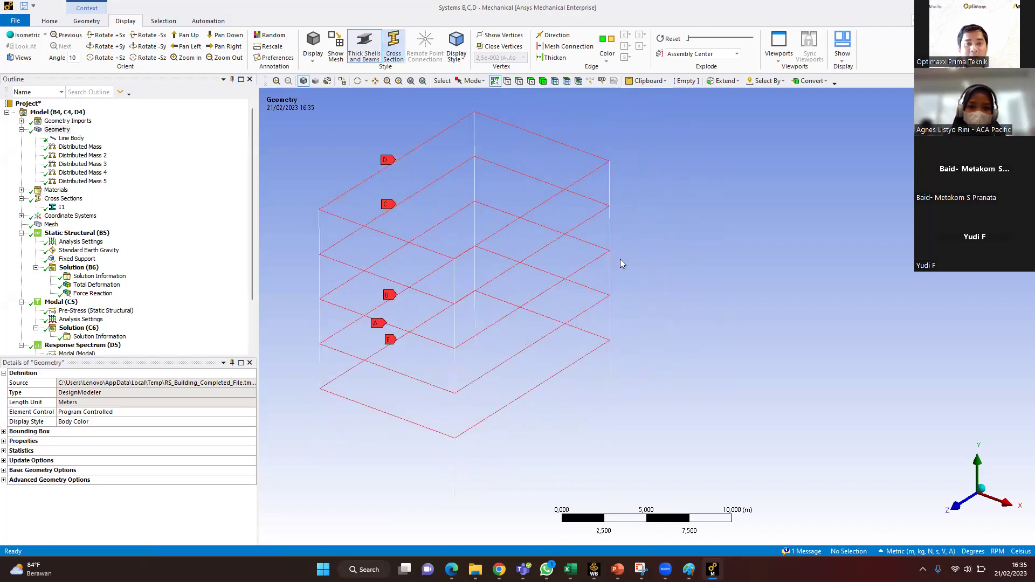
# Step: Capture the line-body frame from the Geometry view and paste the image into Paint
pyautogui.press('super+shift+s')
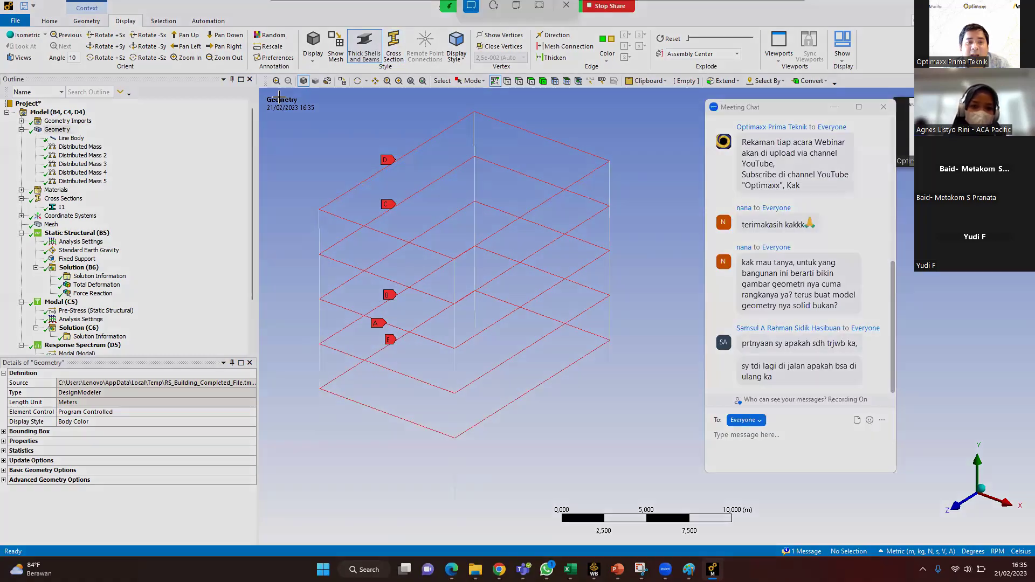
pyautogui.moveTo(641, 528); pyautogui.dragTo(636, 508)
pyautogui.moveTo(689, 569)
pyautogui.click(662, 527)
pyautogui.hotkey('ctrl', 'v')
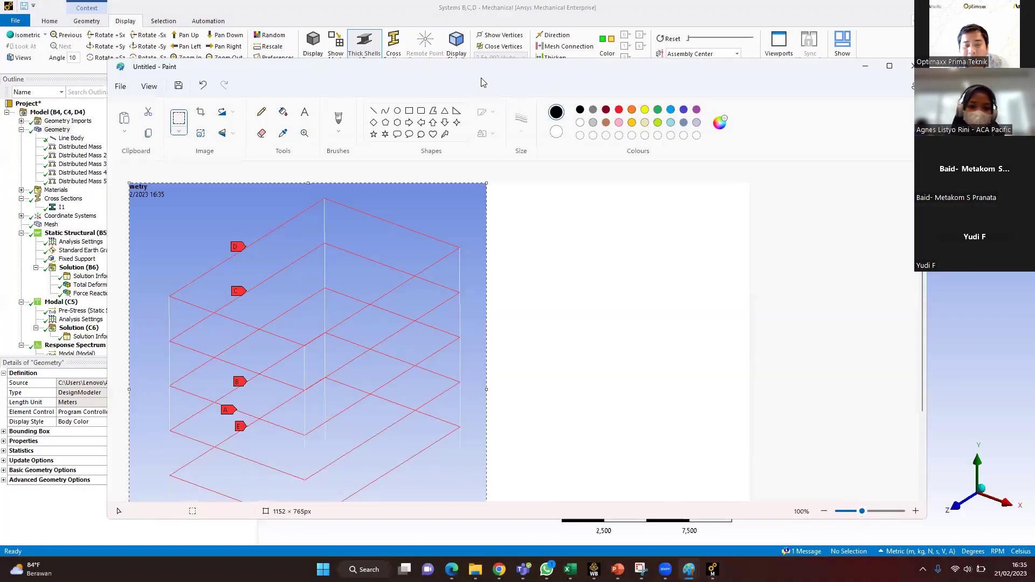
# Step: Dock the Paint window to one half of the screen and widen the canvas to 1588 px beside the pasted frame
pyautogui.moveTo(478, 67); pyautogui.dragTo(426, 44)
pyautogui.press('super+Left')
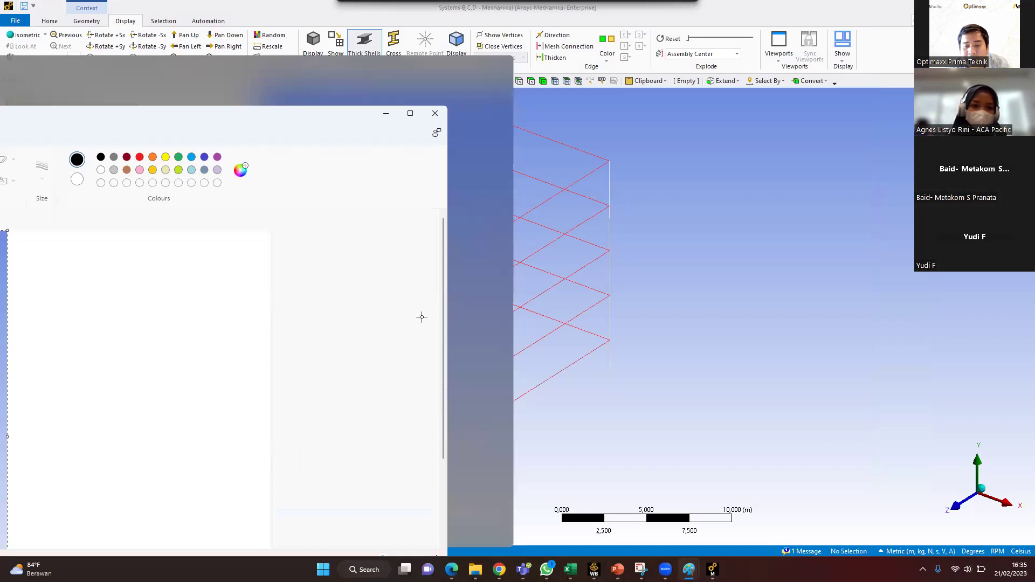
pyautogui.click(414, 547)
pyautogui.click(414, 548)
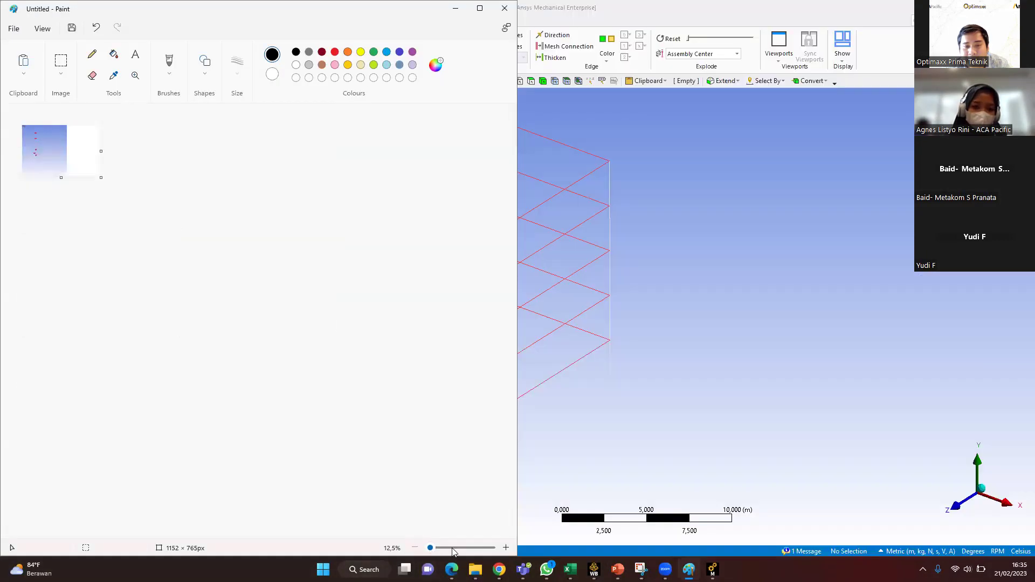
pyautogui.click(506, 548)
pyautogui.click(505, 548)
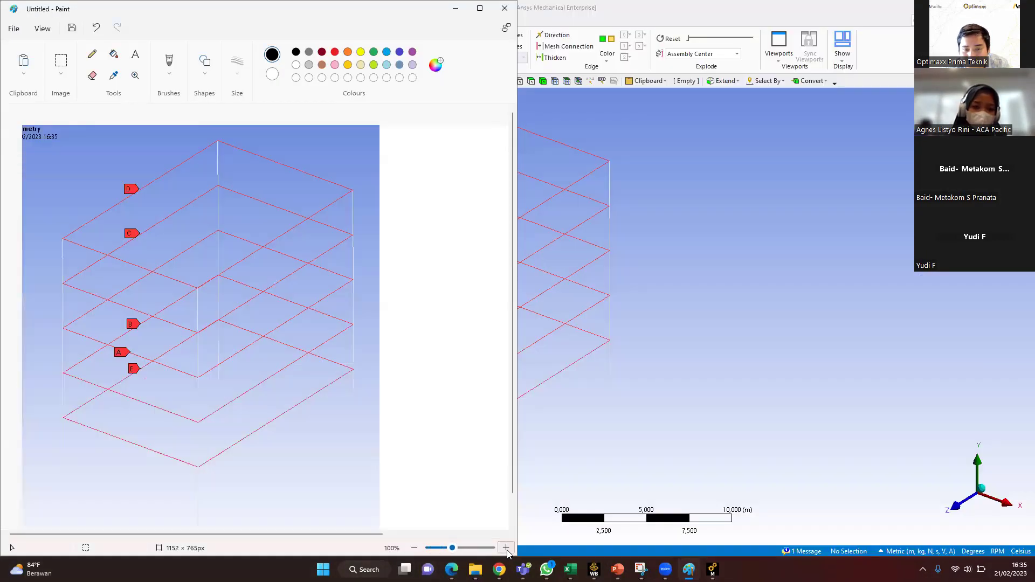
pyautogui.click(414, 548)
pyautogui.moveTo(337, 225); pyautogui.dragTo(454, 236)
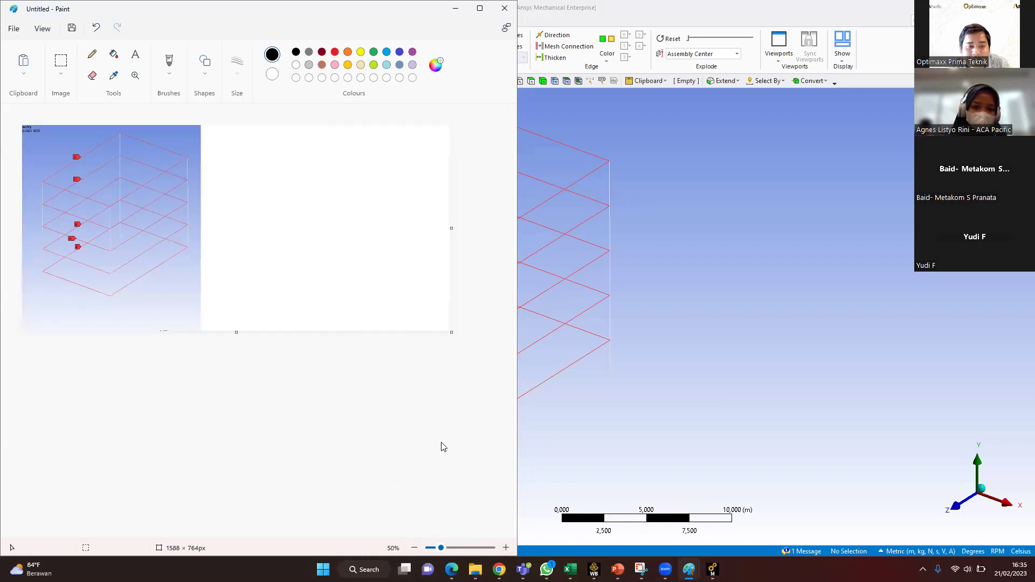
# Step: Switch to Ansys Mechanical, check the Fixed Support, and show a close-up of the Mesh on the frame's beams
pyautogui.hotkey('alt', 'Tab')
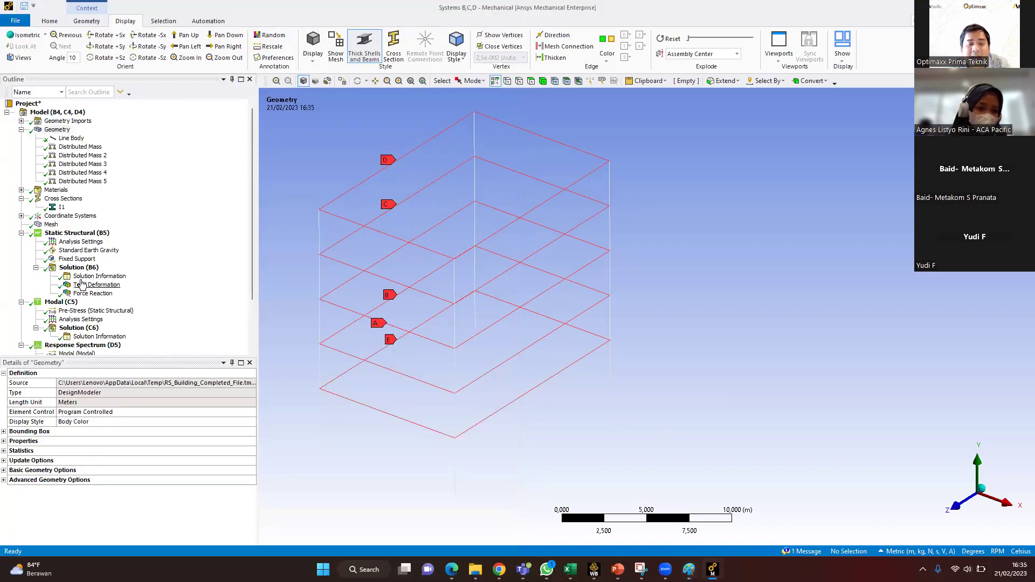
pyautogui.click(77, 259)
pyautogui.scroll(-2, 74, 279)
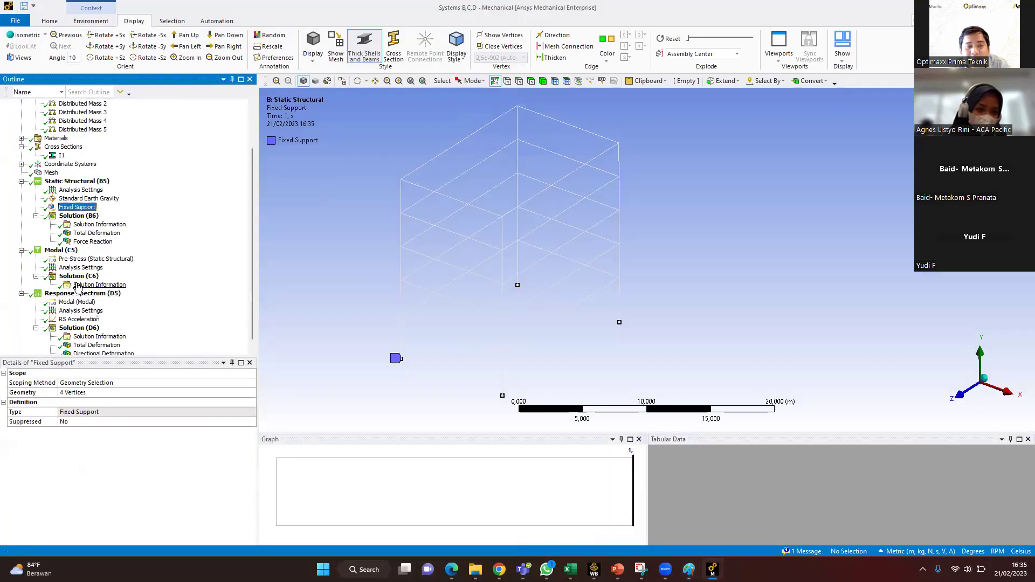
pyautogui.click(51, 173)
pyautogui.scroll(3, 533, 314)
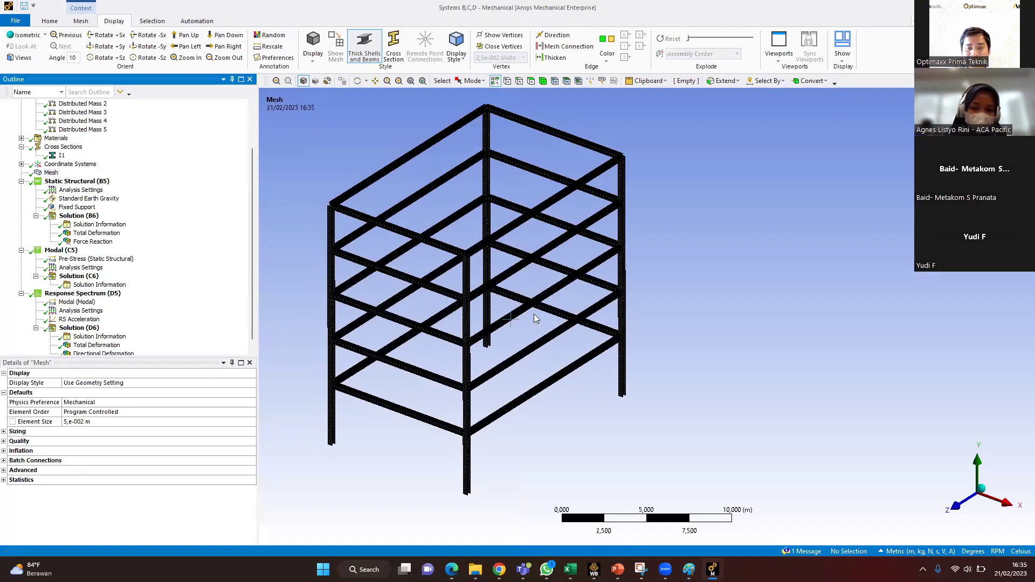
pyautogui.scroll(1, 593, 367)
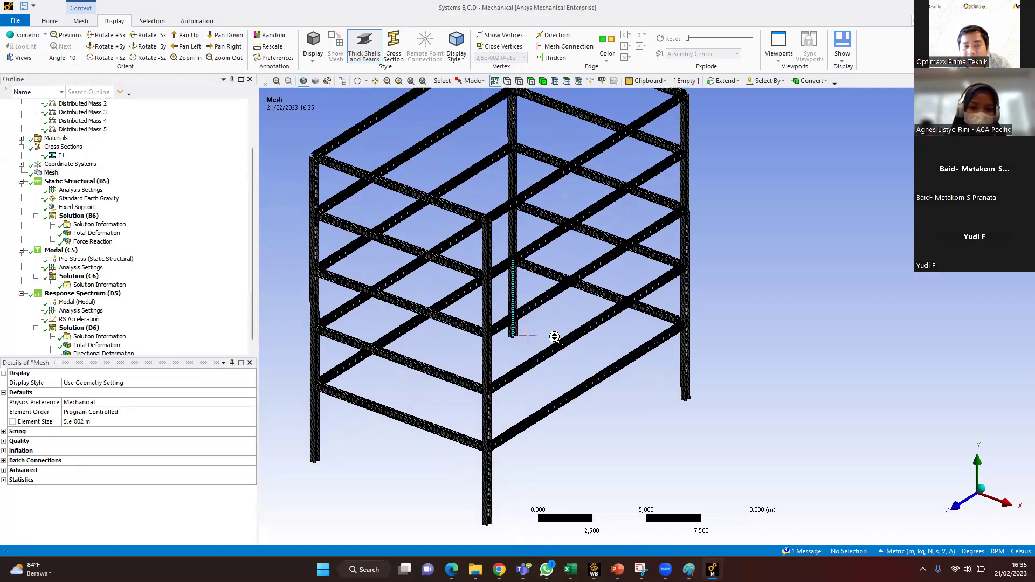
pyautogui.scroll(4, 545, 353)
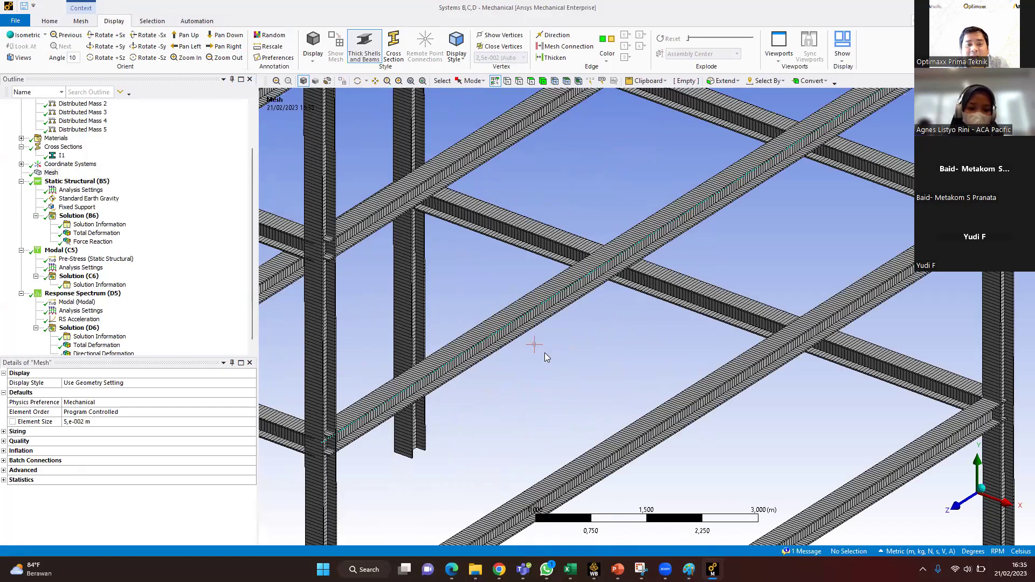
# Step: Capture the meshed beam joint and paste it into Paint beside the line-body frame image
pyautogui.press('super+shift+s')
pyautogui.moveTo(301, 150)
pyautogui.mouseDown()
pyautogui.moveTo(686, 455)
pyautogui.moveTo(673, 490)
pyautogui.mouseUp()
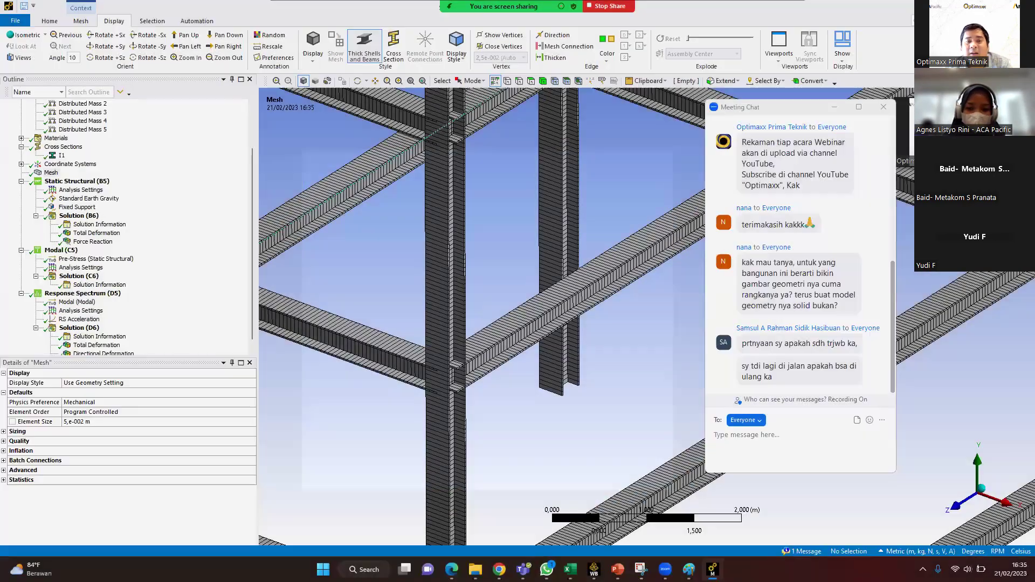
pyautogui.moveTo(689, 570)
pyautogui.click(693, 542)
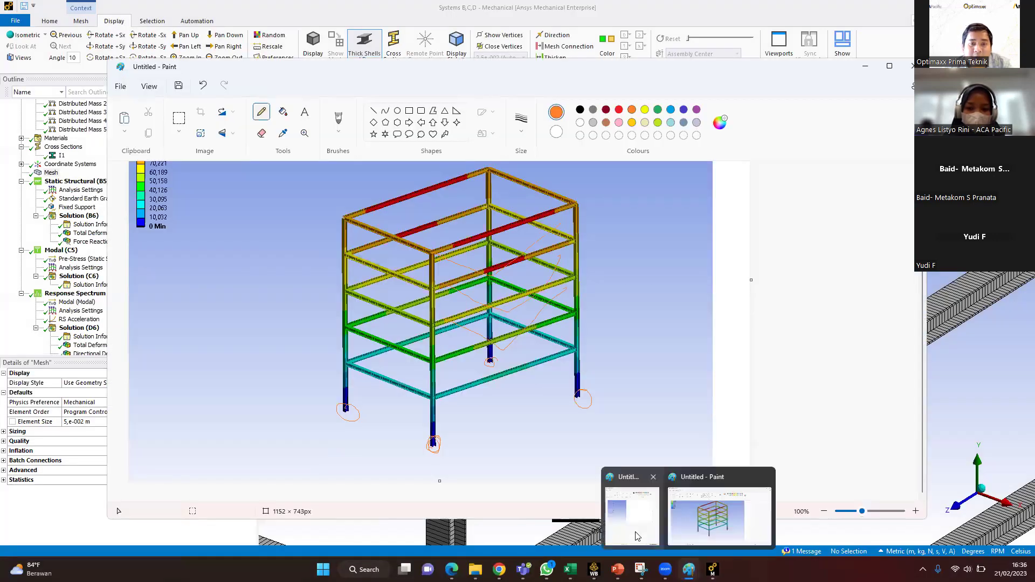
pyautogui.click(631, 518)
pyautogui.hotkey('ctrl', 'v')
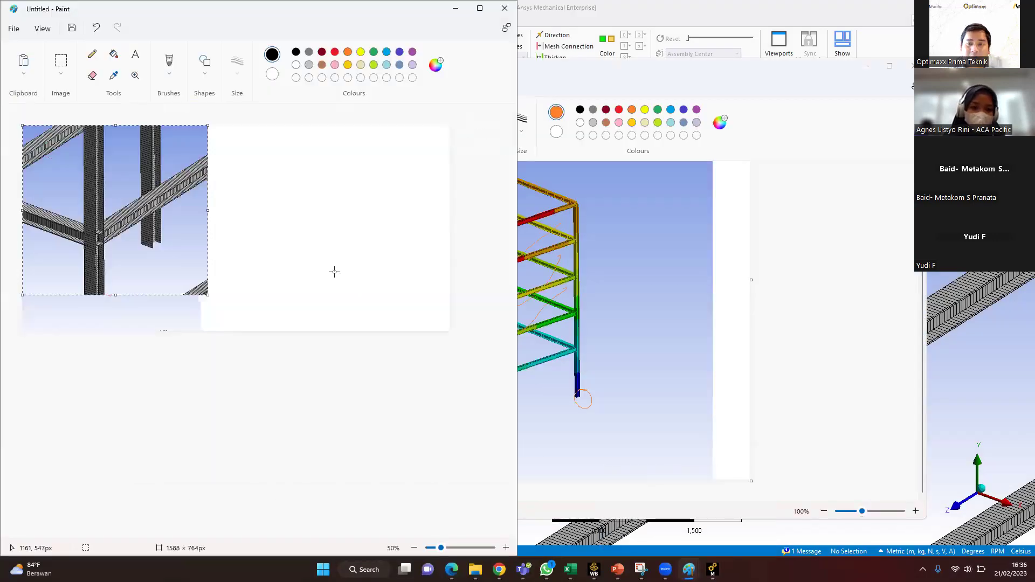
pyautogui.moveTo(175, 184)
pyautogui.mouseDown()
pyautogui.moveTo(358, 232)
pyautogui.moveTo(365, 195)
pyautogui.mouseUp()
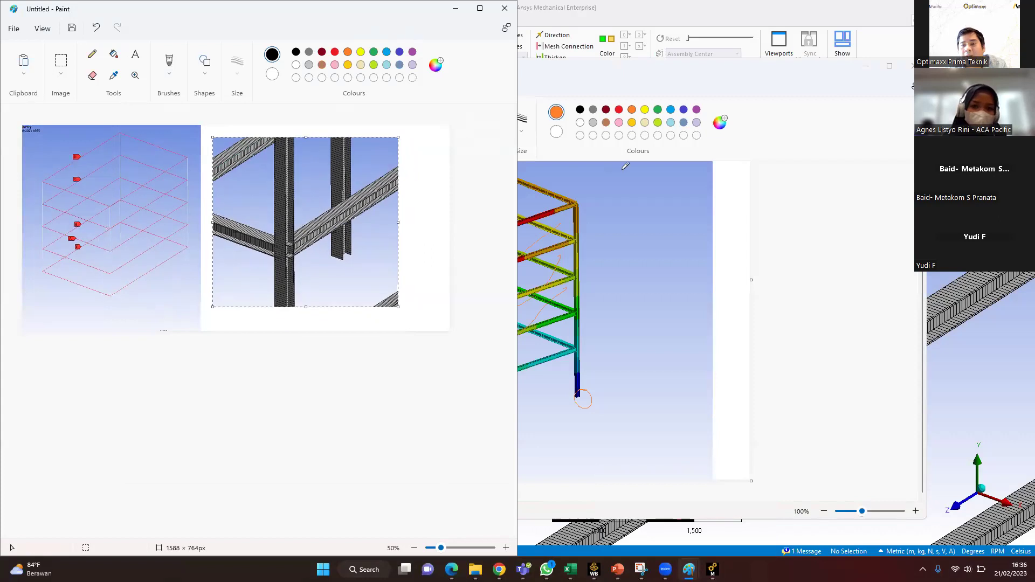
# Step: Arrange the Paint window with the Total Deformation image side by side with the line-body one, showing the latter at 100%
pyautogui.click(647, 84)
pyautogui.moveTo(666, 98); pyautogui.dragTo(713, 80)
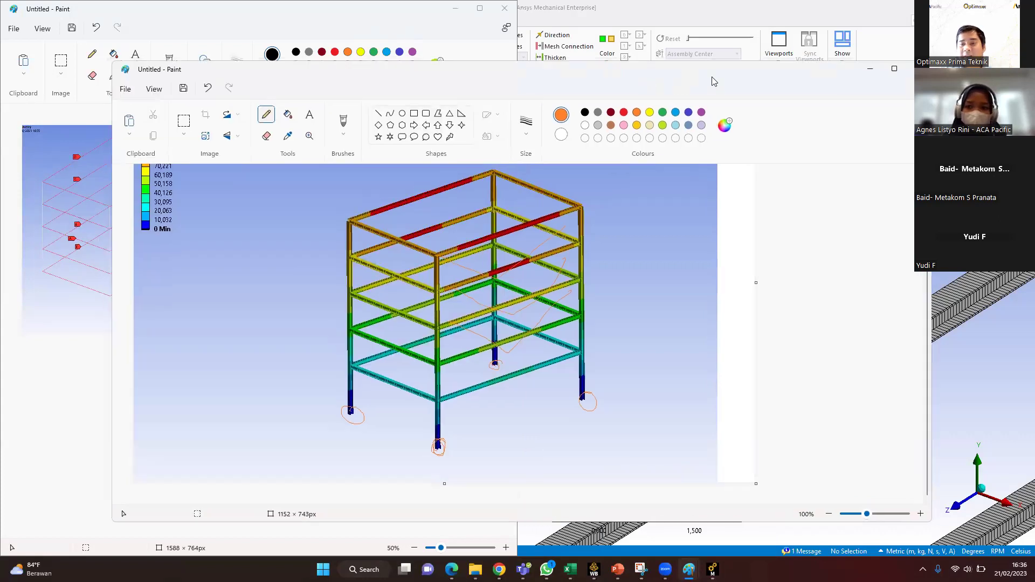
pyautogui.press('super+Right')
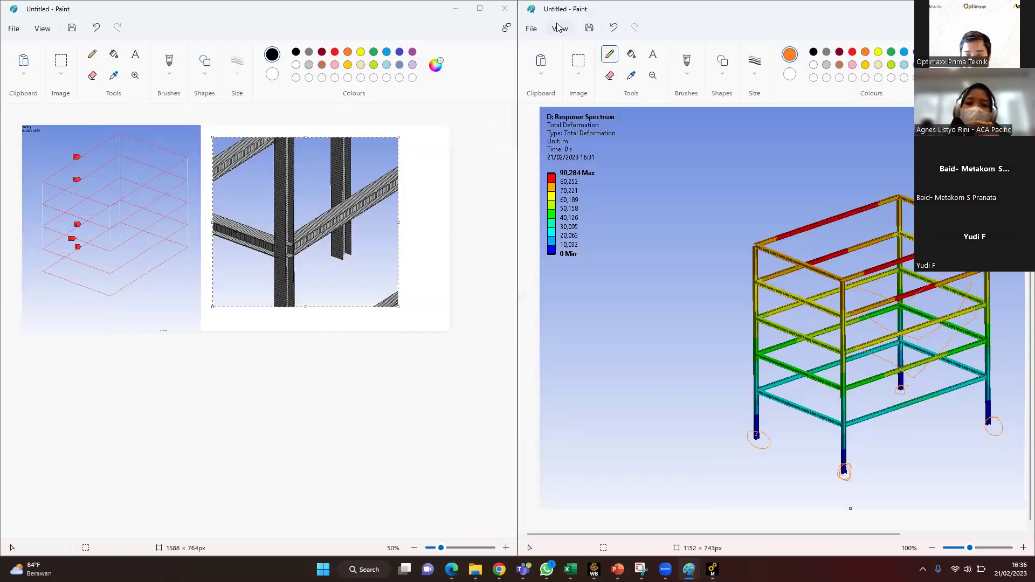
pyautogui.click(459, 223)
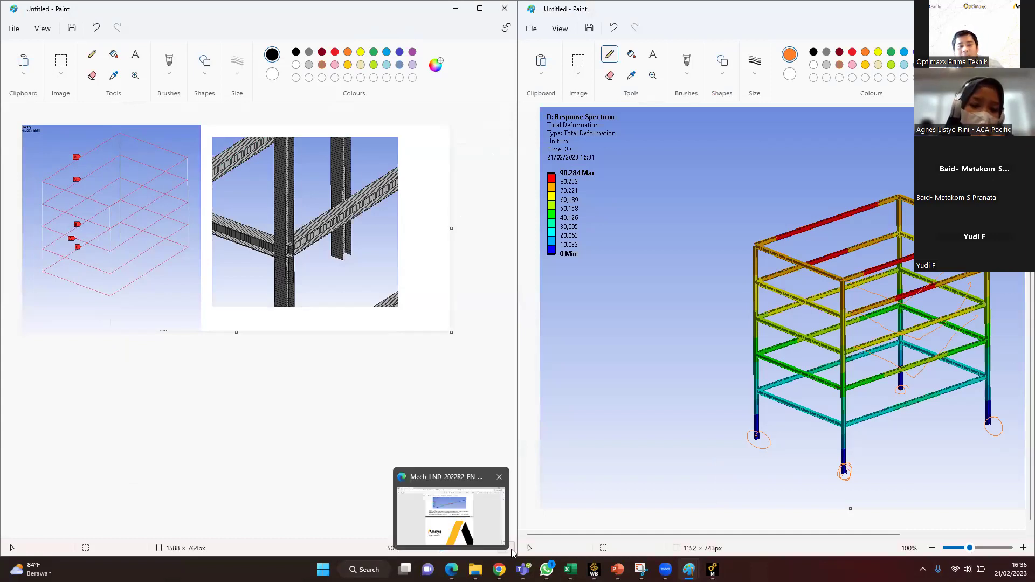
pyautogui.keyDown('ctrl'); pyautogui.scroll(1, 140, 177); pyautogui.keyUp('ctrl')
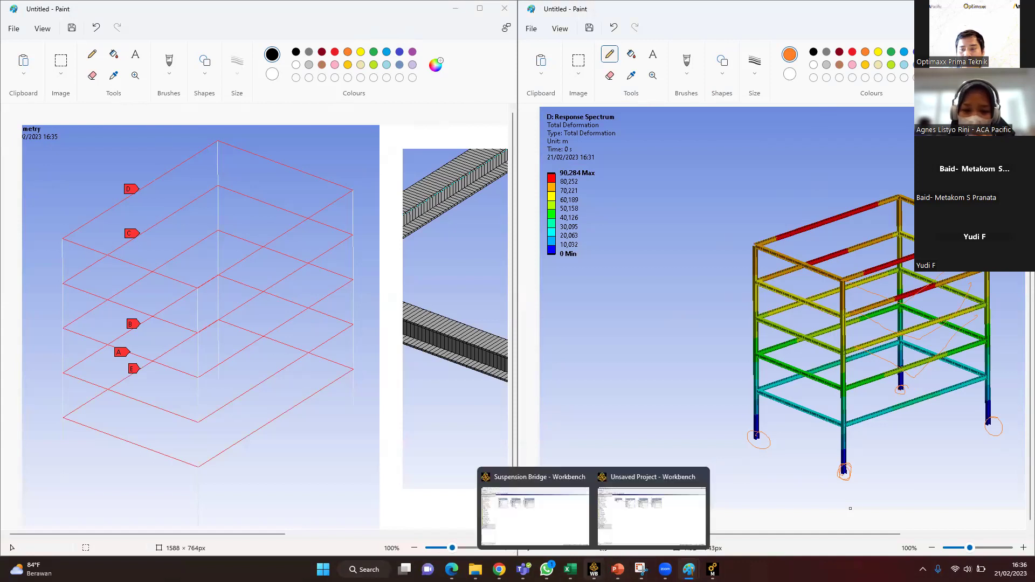
# Step: Open the Static Structural Model of the Suspension Bridge project from Workbench, and return to the Paint images
pyautogui.hotkey('alt', 'Tab')
pyautogui.click(212, 156)
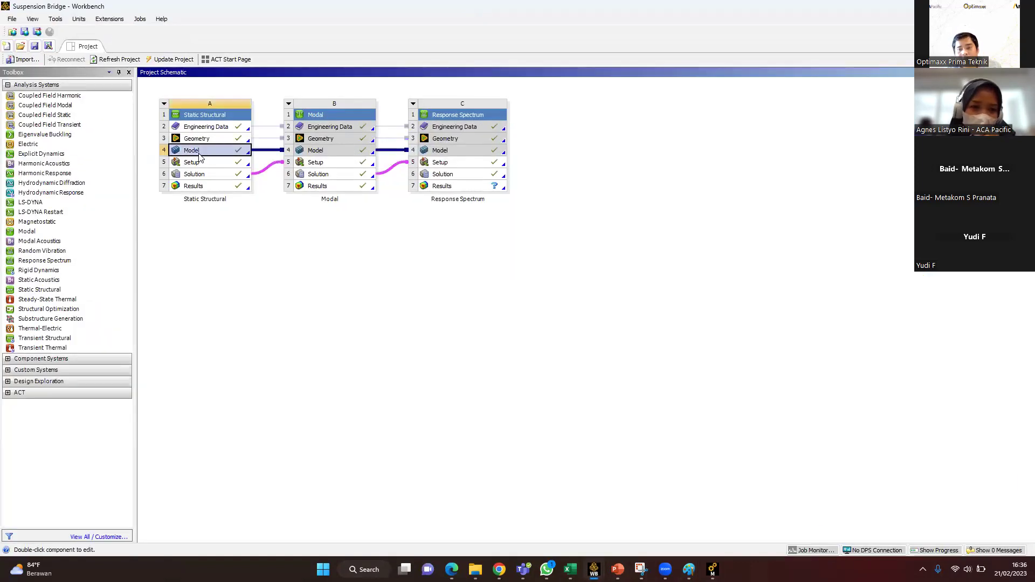
pyautogui.doubleClick(212, 156)
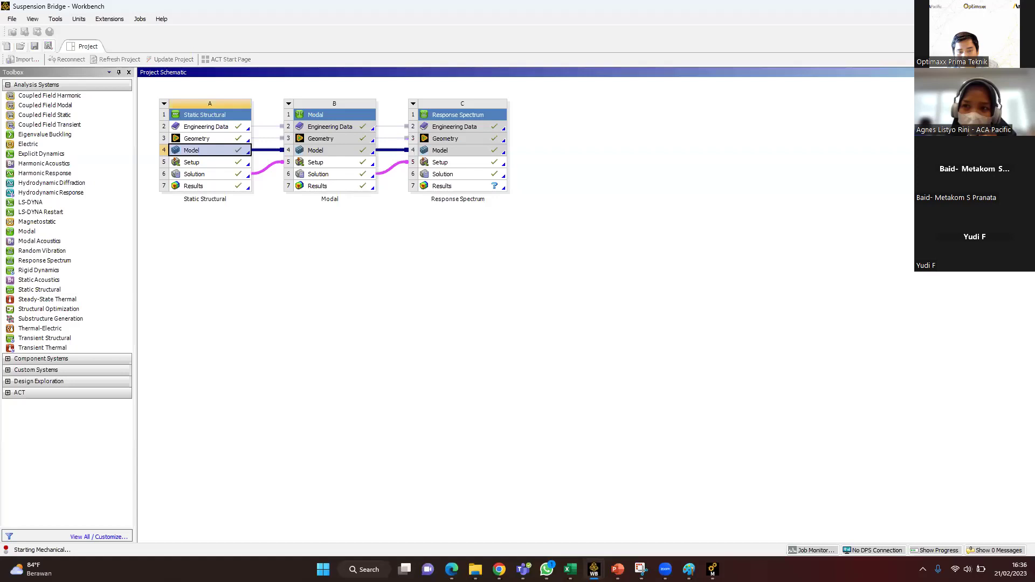
pyautogui.hotkey('alt', 'Tab')
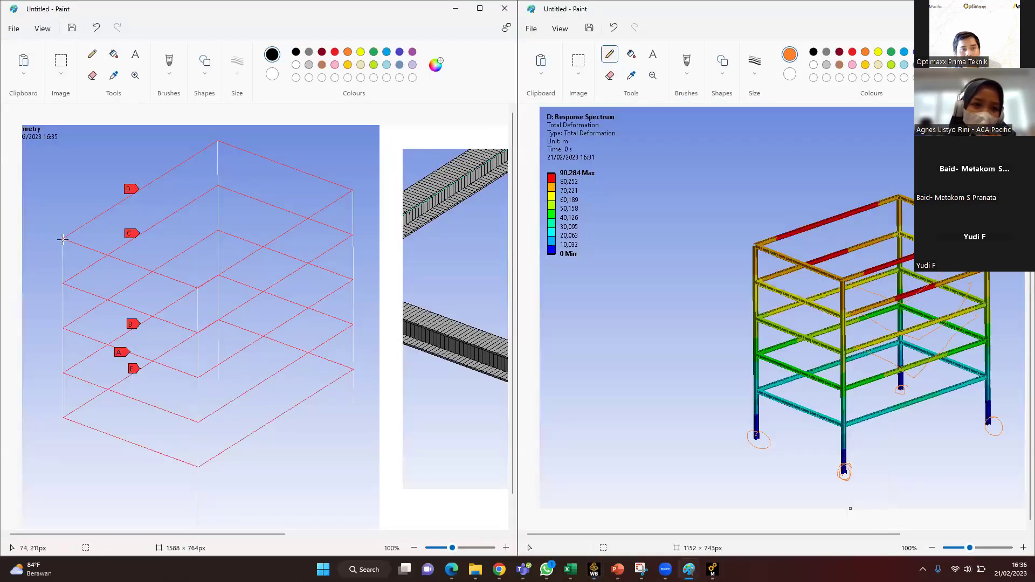
pyautogui.moveTo(72, 236); pyautogui.dragTo(175, 175)
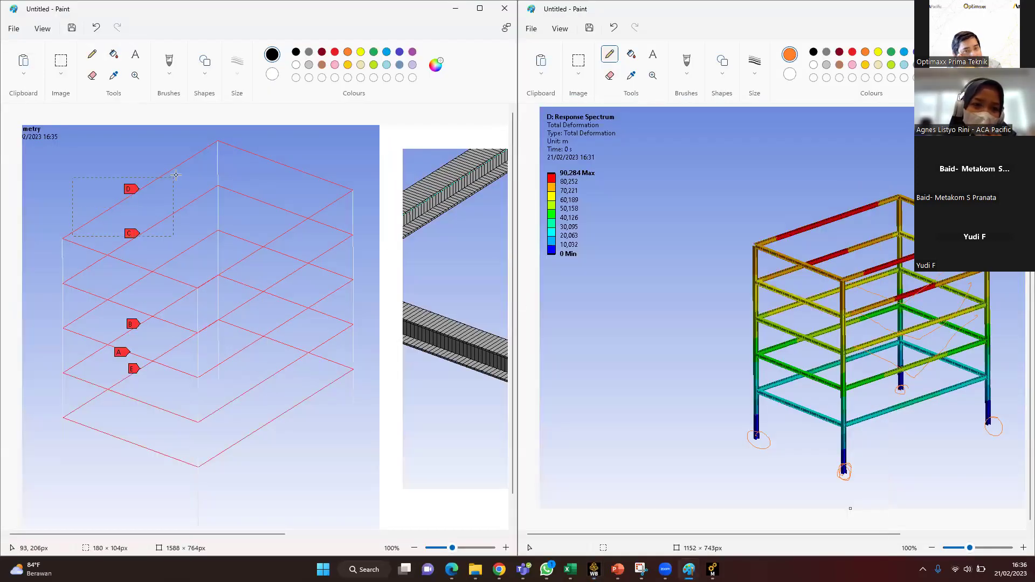
pyautogui.press('Escape')
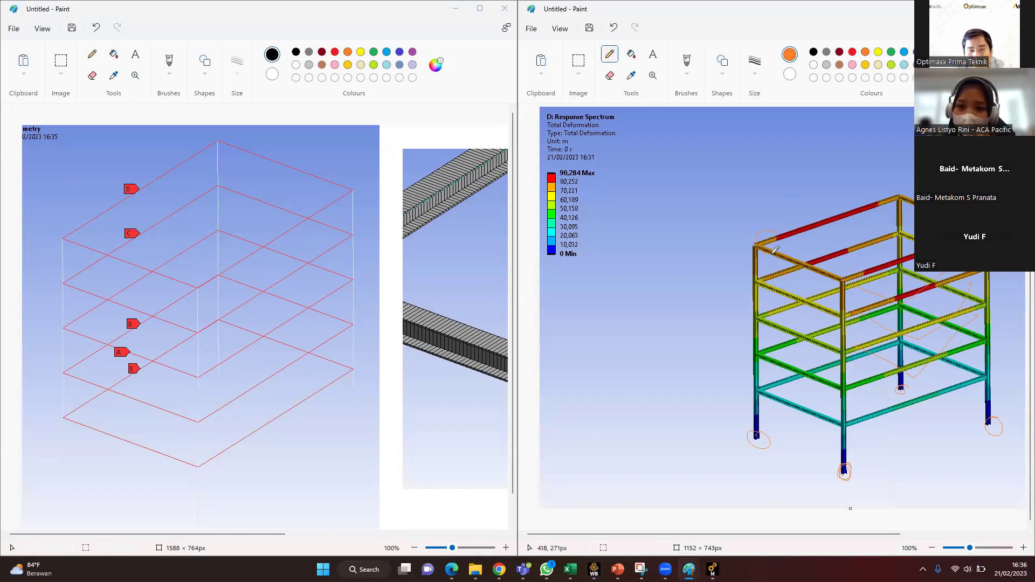
# Step: Circle the uppermost red beam on the Total Deformation image in orange and write u, u̇ and ü above it in black
pyautogui.moveTo(859, 192); pyautogui.dragTo(791, 224)
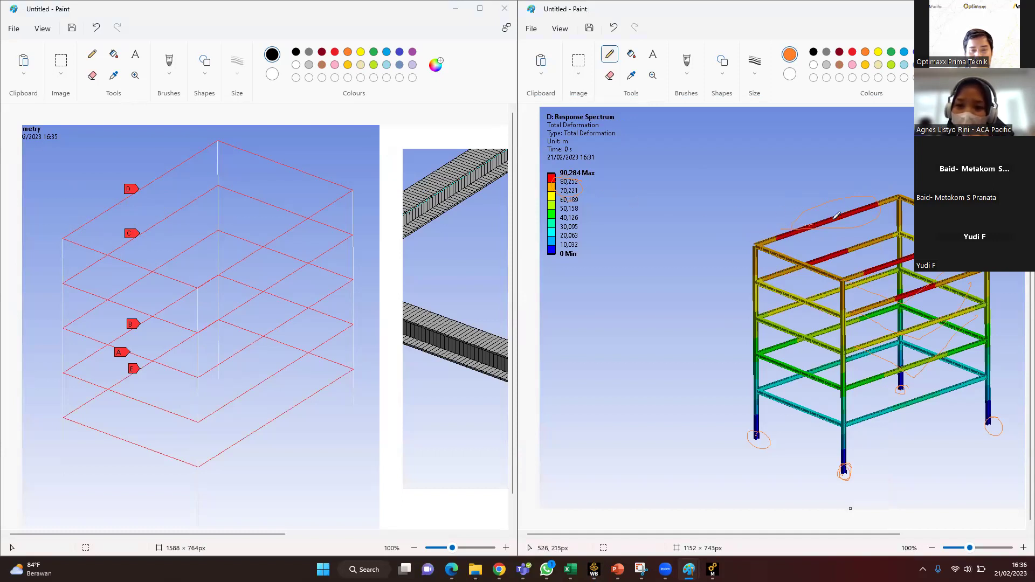
pyautogui.moveTo(819, 184); pyautogui.dragTo(834, 190)
pyautogui.click(813, 51)
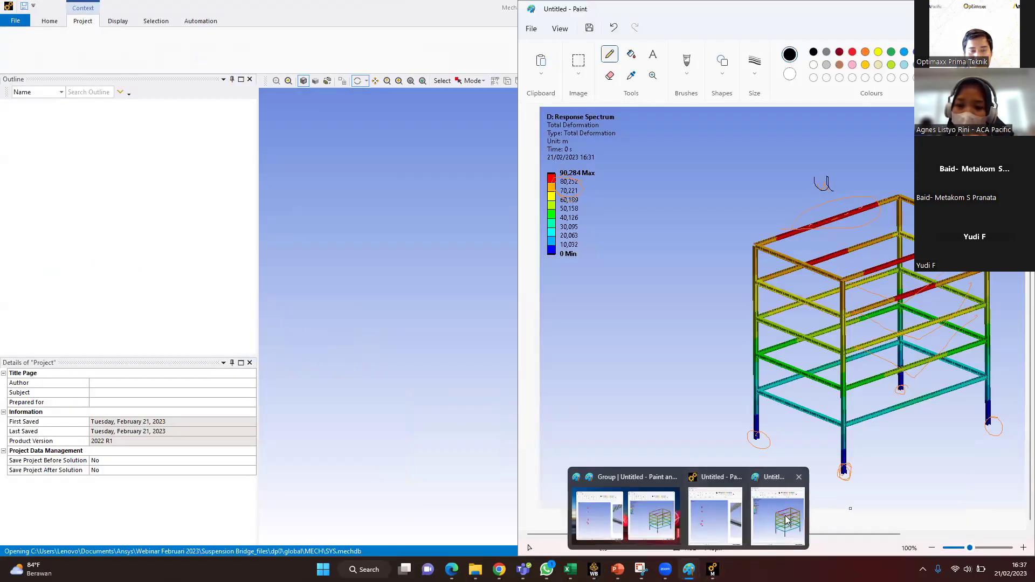
pyautogui.click(711, 521)
pyautogui.click(647, 509)
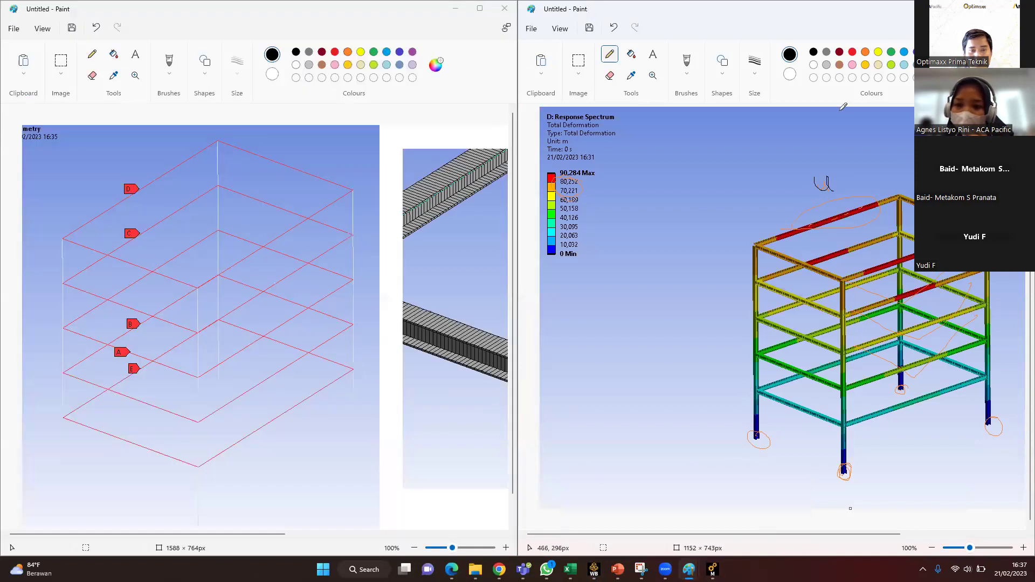
pyautogui.moveTo(831, 142)
pyautogui.mouseDown()
pyautogui.moveTo(848, 139)
pyautogui.moveTo(869, 169)
pyautogui.mouseUp()
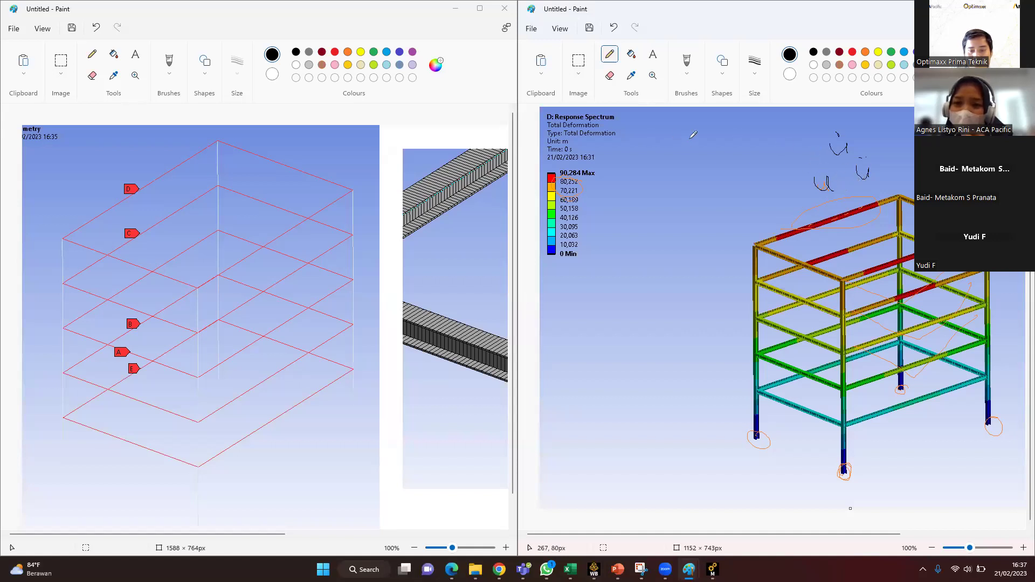
# Step: Handwrite the equation ΣF = ma above the deformed frame and circle it
pyautogui.moveTo(646, 133); pyautogui.dragTo(694, 152)
pyautogui.moveTo(704, 133)
pyautogui.mouseDown()
pyautogui.moveTo(706, 146)
pyautogui.moveTo(723, 138)
pyautogui.mouseUp()
pyautogui.moveTo(729, 138); pyautogui.dragTo(749, 142)
pyautogui.moveTo(750, 147)
pyautogui.mouseDown()
pyautogui.moveTo(790, 124)
pyautogui.moveTo(643, 144)
pyautogui.moveTo(805, 144)
pyautogui.moveTo(800, 170)
pyautogui.mouseUp()
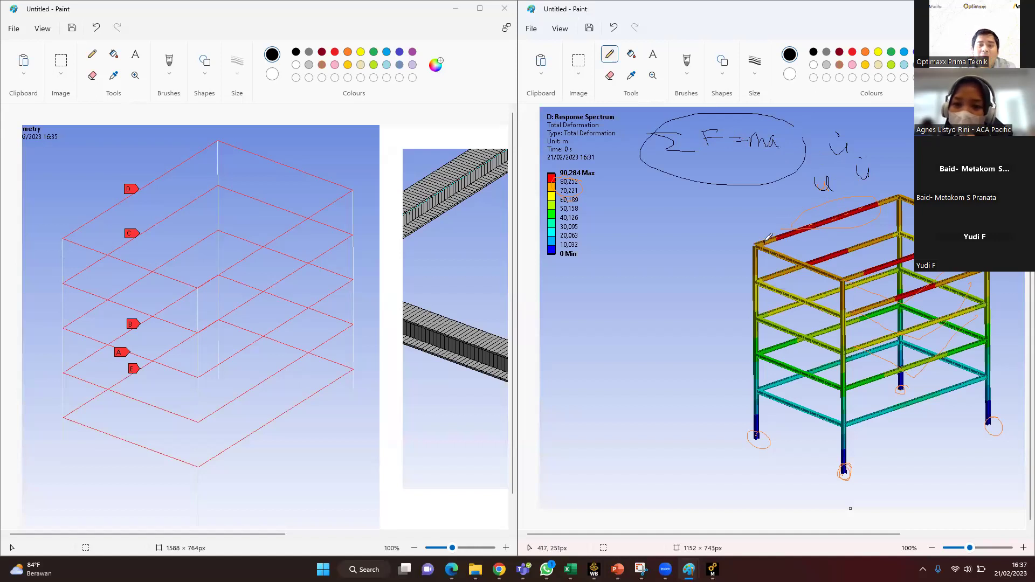
# Step: Mark points along the uppermost red beam, handwrite "mesh" beside the frame, and add the text "mesh convergence" below it
pyautogui.moveTo(790, 235); pyautogui.dragTo(877, 204)
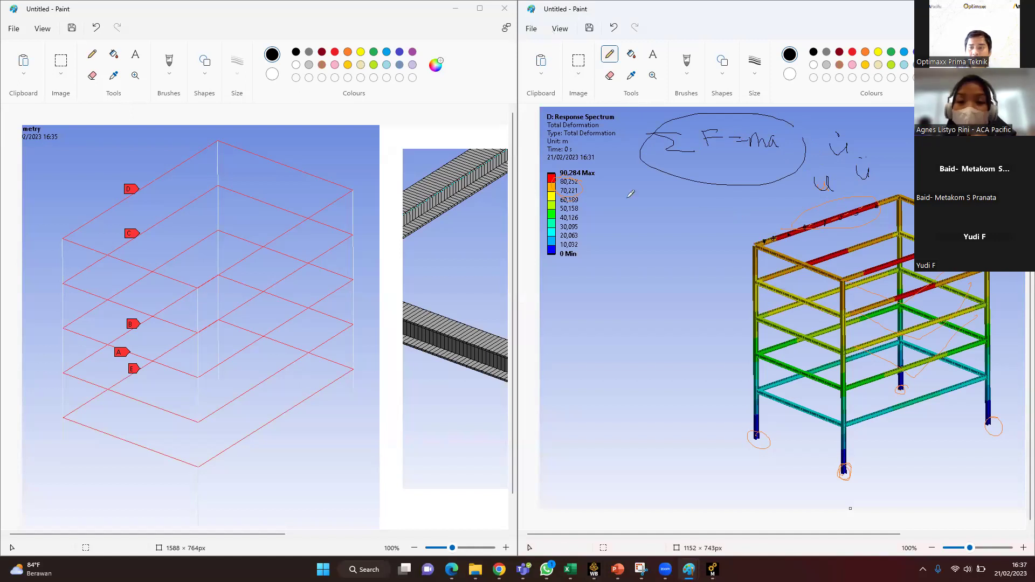
pyautogui.moveTo(618, 229)
pyautogui.mouseDown()
pyautogui.moveTo(638, 215)
pyautogui.moveTo(652, 229)
pyautogui.moveTo(661, 214)
pyautogui.moveTo(682, 227)
pyautogui.mouseUp()
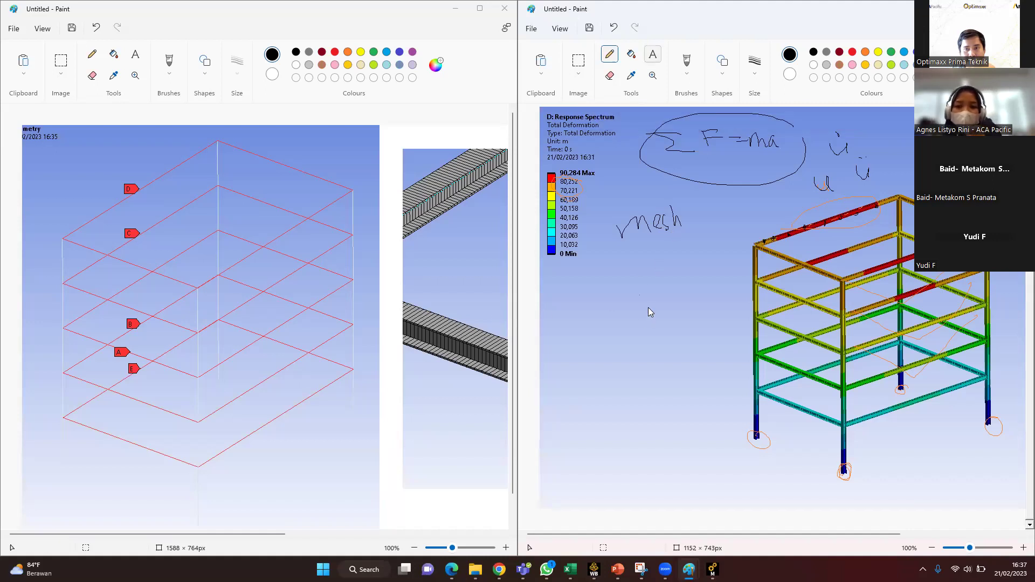
pyautogui.click(665, 297)
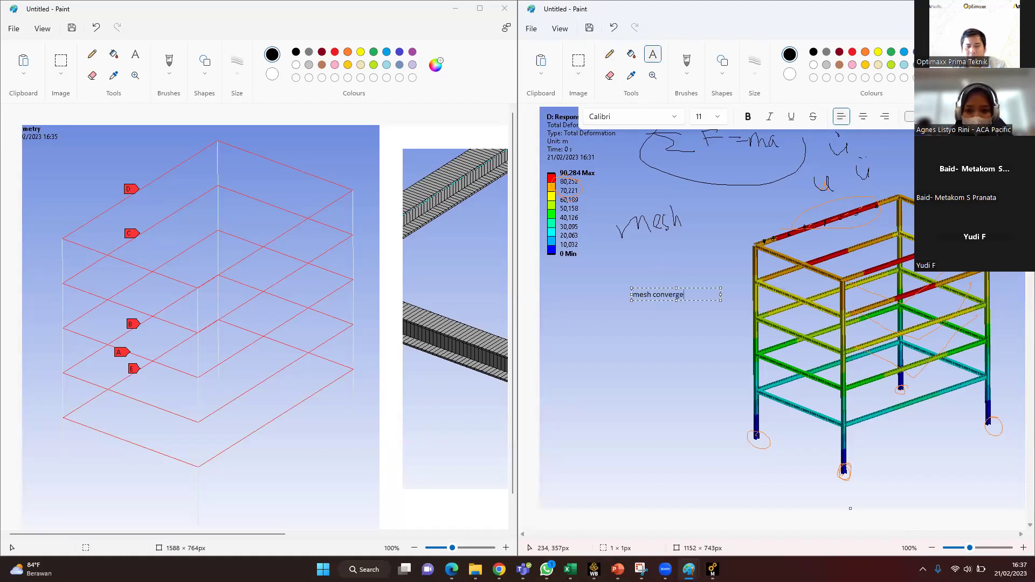
pyautogui.click(678, 234)
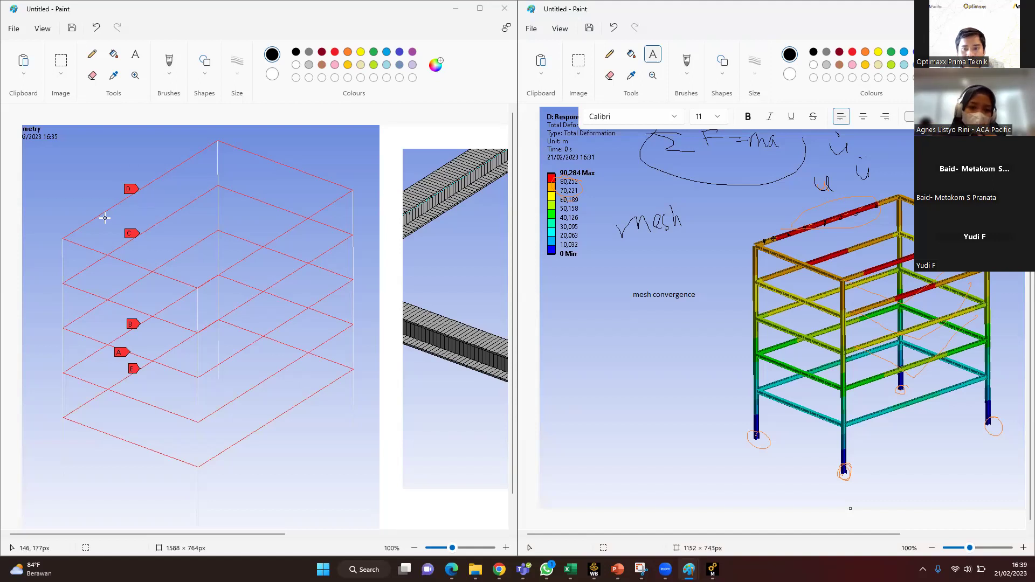
# Step: Draw a pencil line along the top edge of the line-body frame and label it "beam"
pyautogui.click(92, 54)
pyautogui.moveTo(82, 218); pyautogui.dragTo(189, 149)
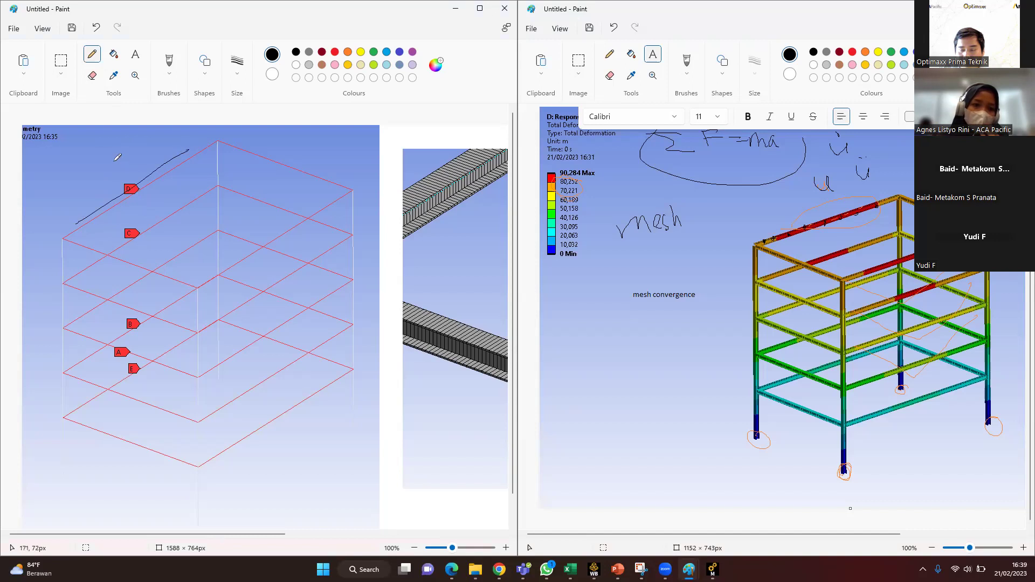
pyautogui.moveTo(108, 161); pyautogui.dragTo(165, 147)
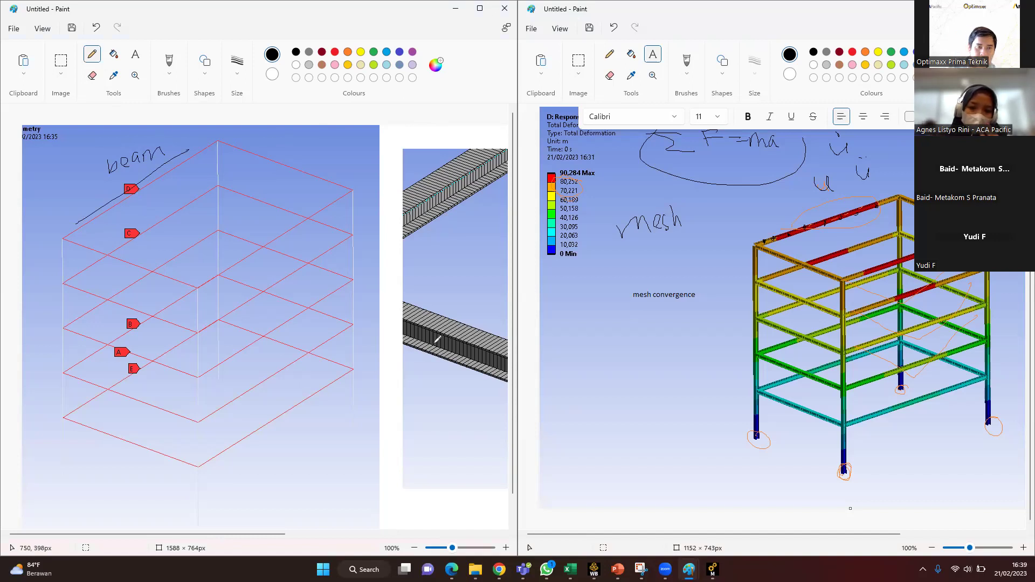
# Step: Sketch I, solid round, hollow round, solid square and hollow square cross sections on the meshed beam image
pyautogui.moveTo(438, 271)
pyautogui.mouseDown()
pyautogui.moveTo(462, 256)
pyautogui.moveTo(457, 298)
pyautogui.mouseUp()
pyautogui.moveTo(441, 386)
pyautogui.mouseDown()
pyautogui.moveTo(415, 416)
pyautogui.moveTo(454, 419)
pyautogui.moveTo(437, 390)
pyautogui.mouseUp()
pyautogui.moveTo(439, 442)
pyautogui.mouseDown()
pyautogui.moveTo(415, 462)
pyautogui.moveTo(456, 454)
pyautogui.moveTo(440, 441)
pyautogui.moveTo(426, 466)
pyautogui.moveTo(447, 468)
pyautogui.moveTo(438, 449)
pyautogui.mouseUp()
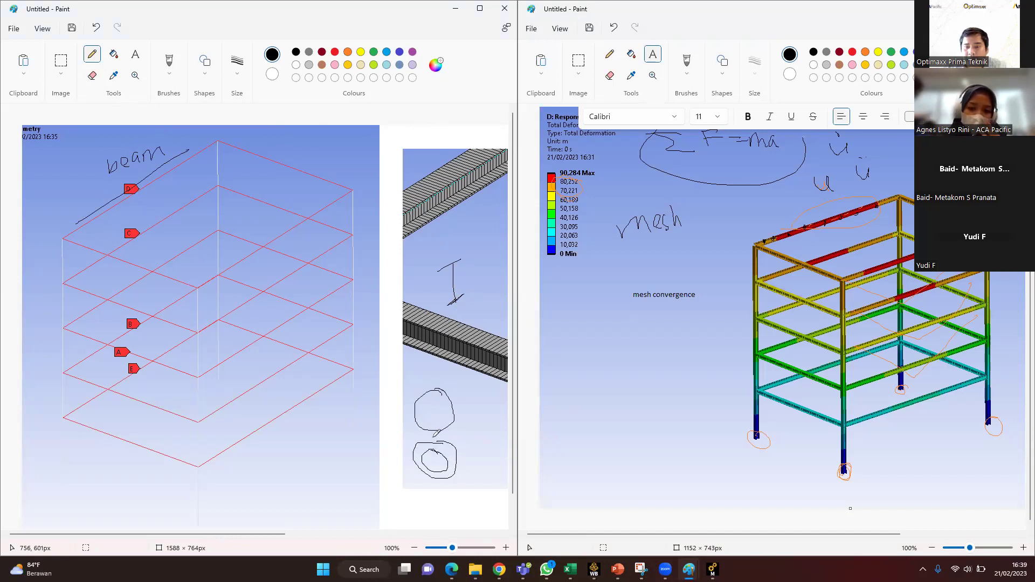
pyautogui.moveTo(472, 402)
pyautogui.mouseDown()
pyautogui.moveTo(470, 425)
pyautogui.moveTo(494, 403)
pyautogui.mouseUp()
pyautogui.moveTo(478, 445)
pyautogui.mouseDown()
pyautogui.moveTo(498, 445)
pyautogui.moveTo(476, 466)
pyautogui.moveTo(500, 443)
pyautogui.moveTo(483, 445)
pyautogui.moveTo(494, 456)
pyautogui.moveTo(487, 448)
pyautogui.mouseUp()
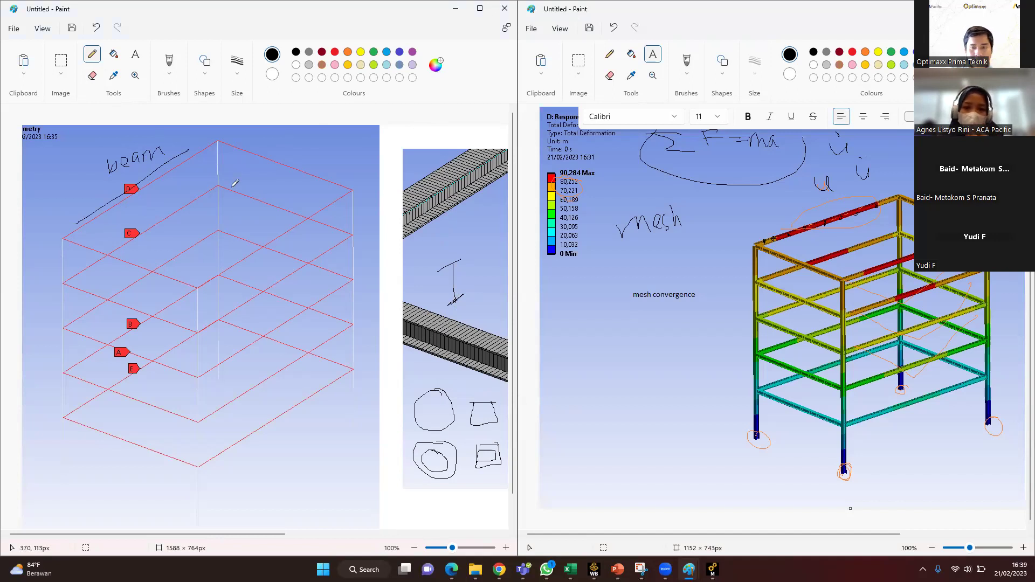
# Step: Switch to the suspension bridge model in Ansys Mechanical and display its beams with solid cross sections
pyautogui.moveTo(666, 564)
pyautogui.moveTo(713, 567)
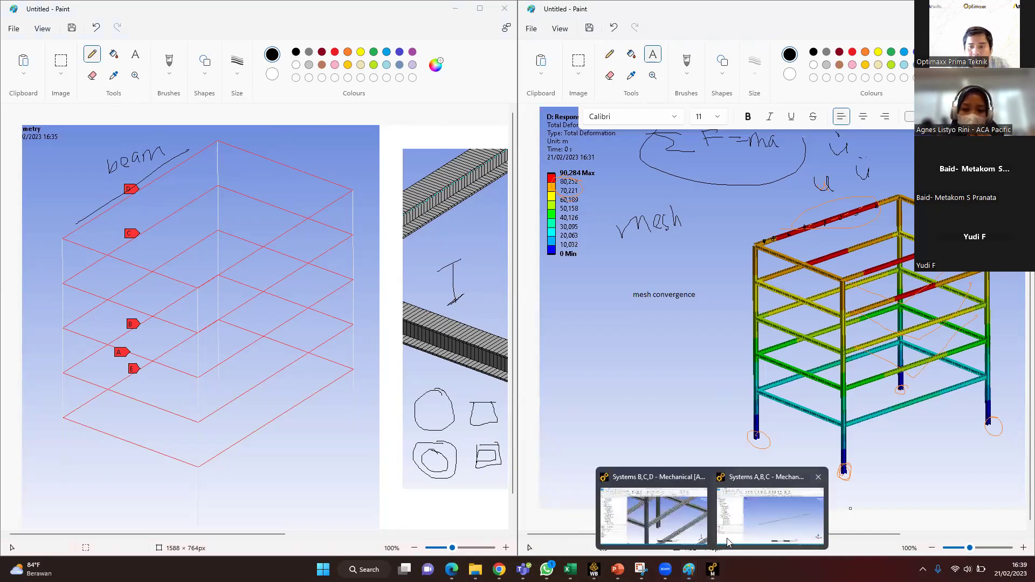
pyautogui.click(759, 515)
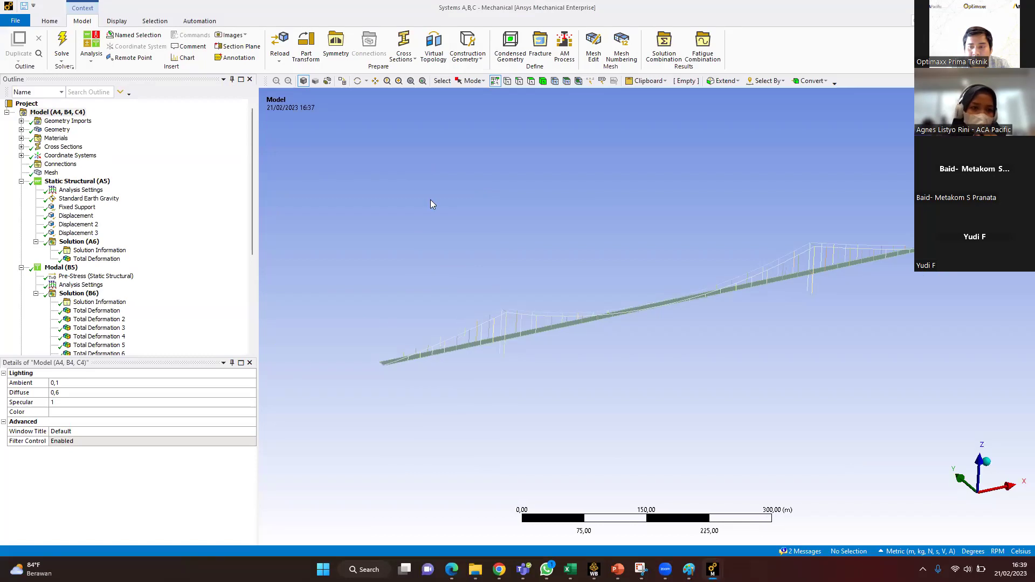
pyautogui.click(116, 21)
pyautogui.click(393, 45)
pyautogui.scroll(6, 511, 355)
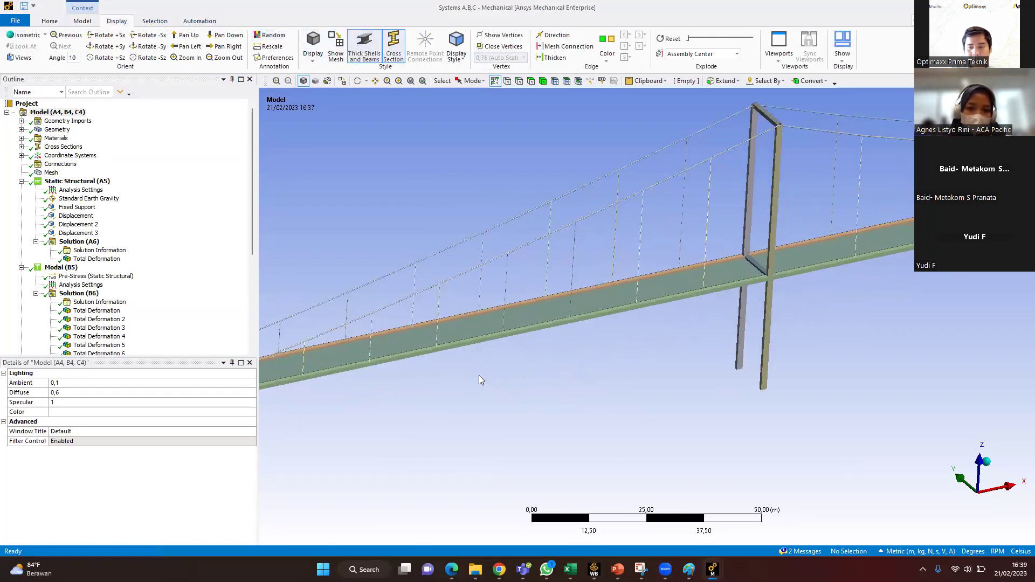
# Step: Examine the solid cross sections of the suspension bridge's cables and deck-edge beams at the end of the deck
pyautogui.scroll(7, 761, 355)
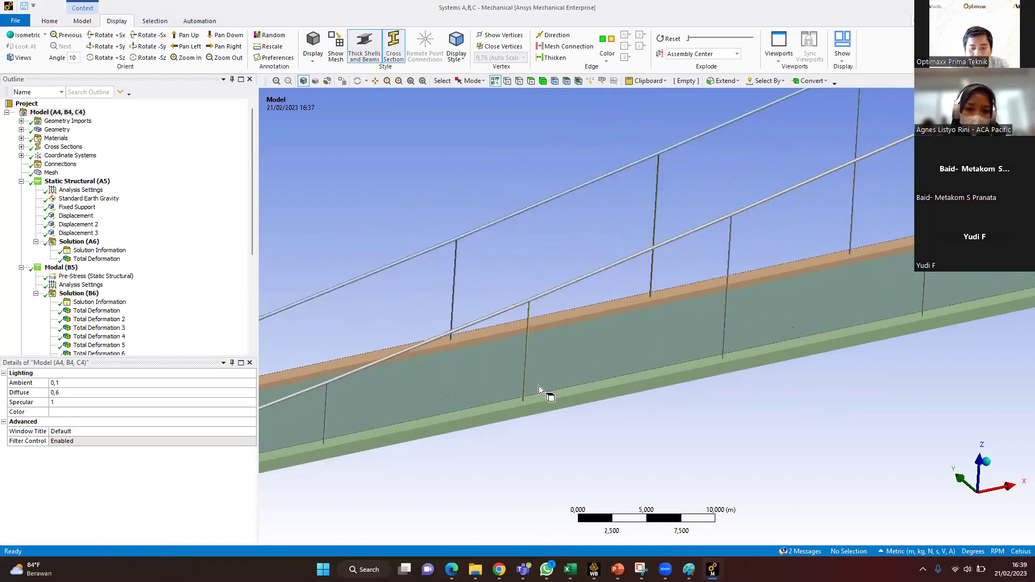
pyautogui.scroll(3, 539, 386)
pyautogui.moveTo(517, 293); pyautogui.dragTo(485, 312, button='middle')
pyautogui.click(478, 134)
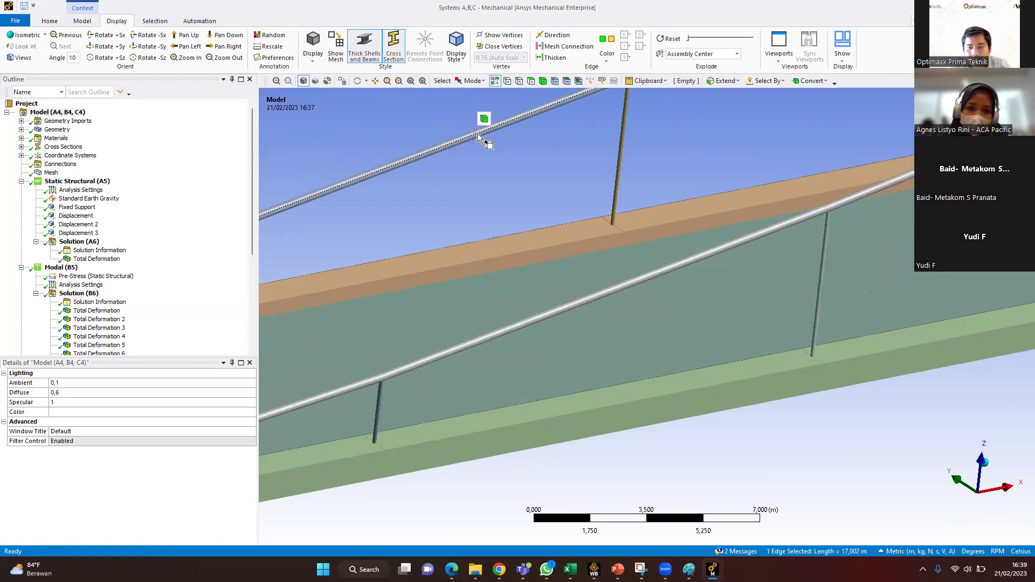
pyautogui.click(502, 462)
pyautogui.moveTo(503, 463); pyautogui.dragTo(507, 291, button='middle')
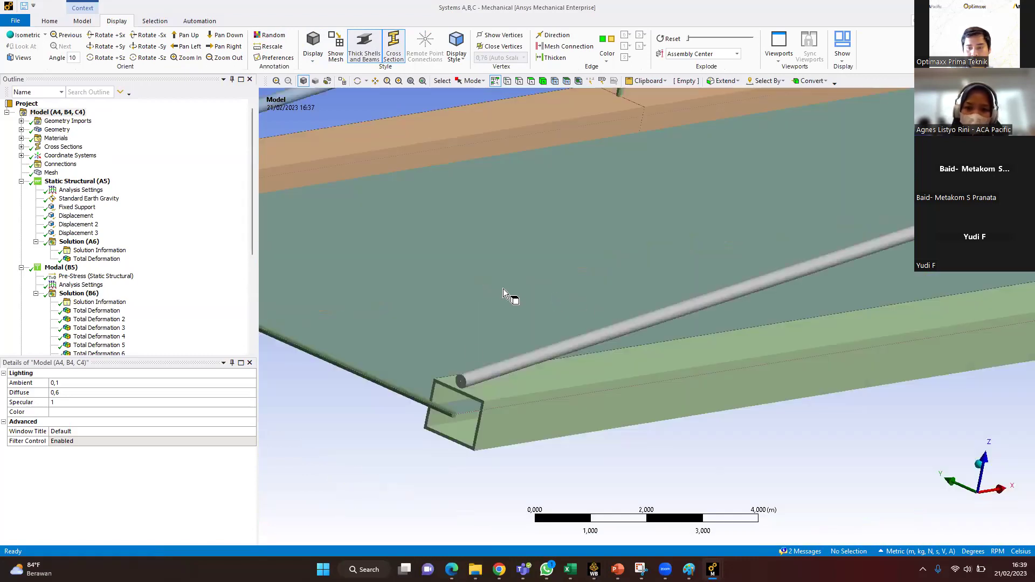
pyautogui.keyDown('ctrl'); pyautogui.moveTo(594, 416); pyautogui.dragTo(692, 425, button='middle'); pyautogui.keyUp('ctrl')
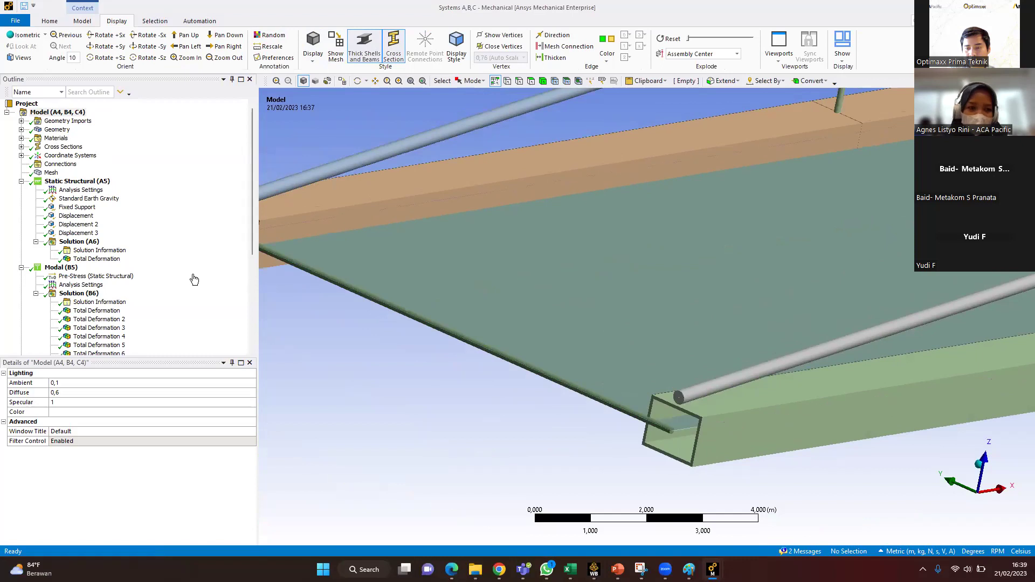
# Step: Show the section type and dimensions of the Main_Column cross section
pyautogui.click(21, 146)
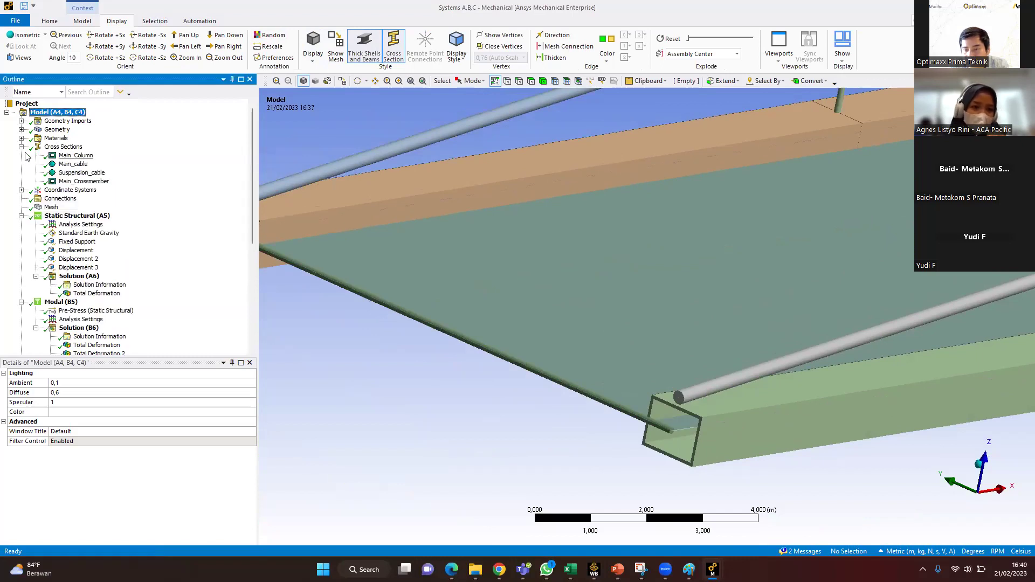
pyautogui.click(76, 156)
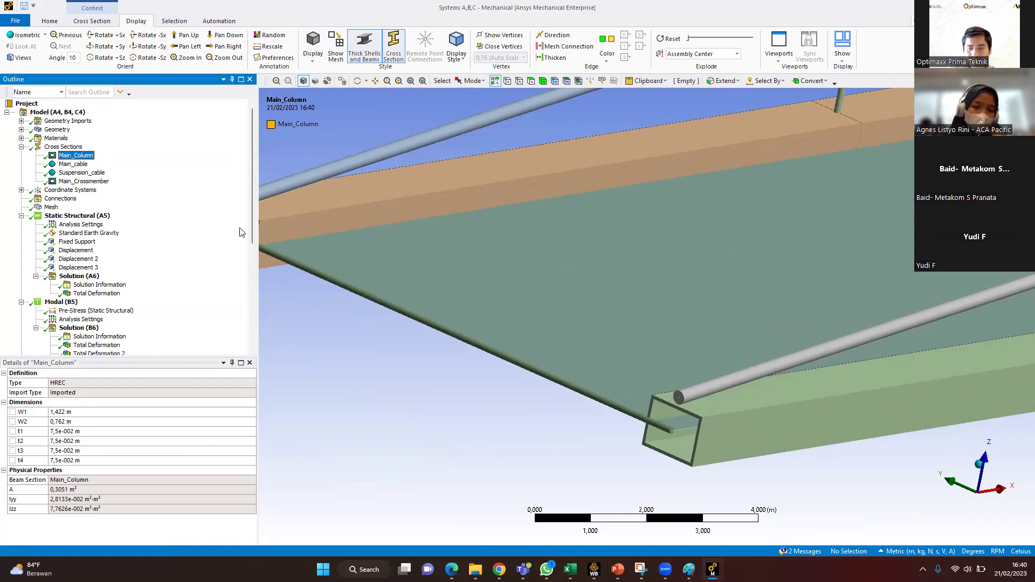
pyautogui.click(471, 260)
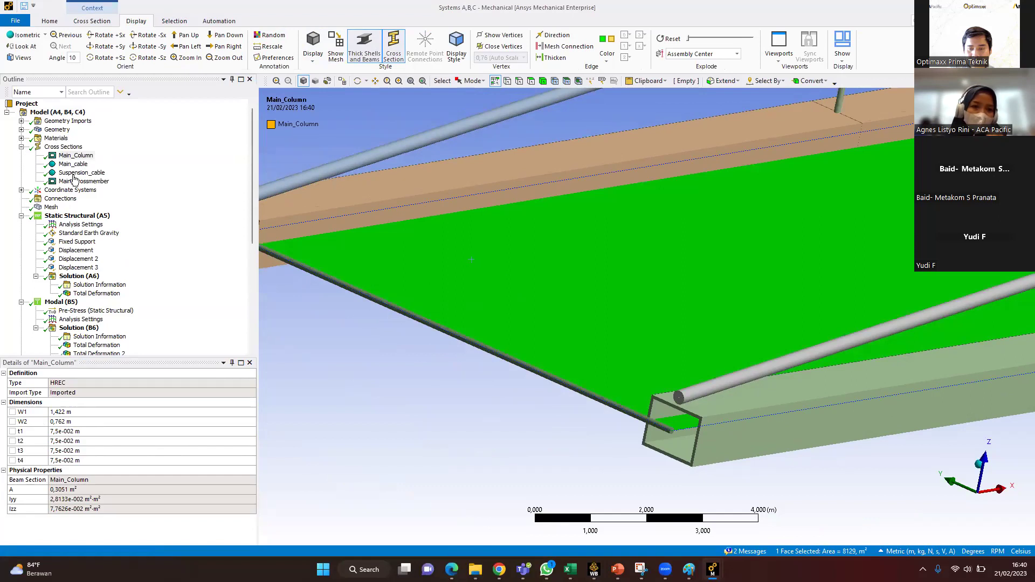
pyautogui.click(367, 387)
# Step: Turn off the solid cross-section display and examine the deck surface and the Main_Column line bodies below it
pyautogui.click(393, 48)
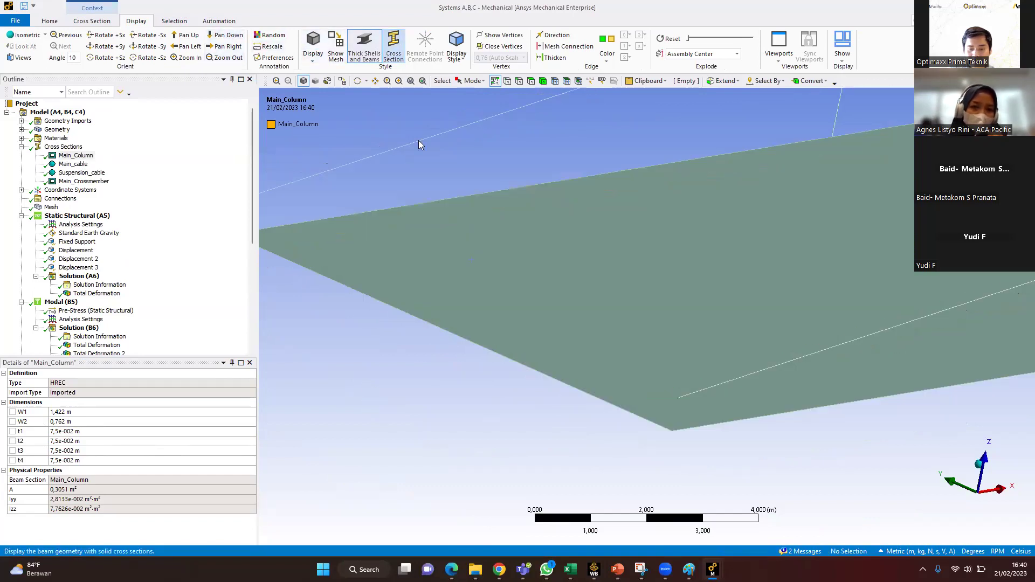
pyautogui.click(434, 296)
pyautogui.click(422, 360)
pyautogui.click(531, 286)
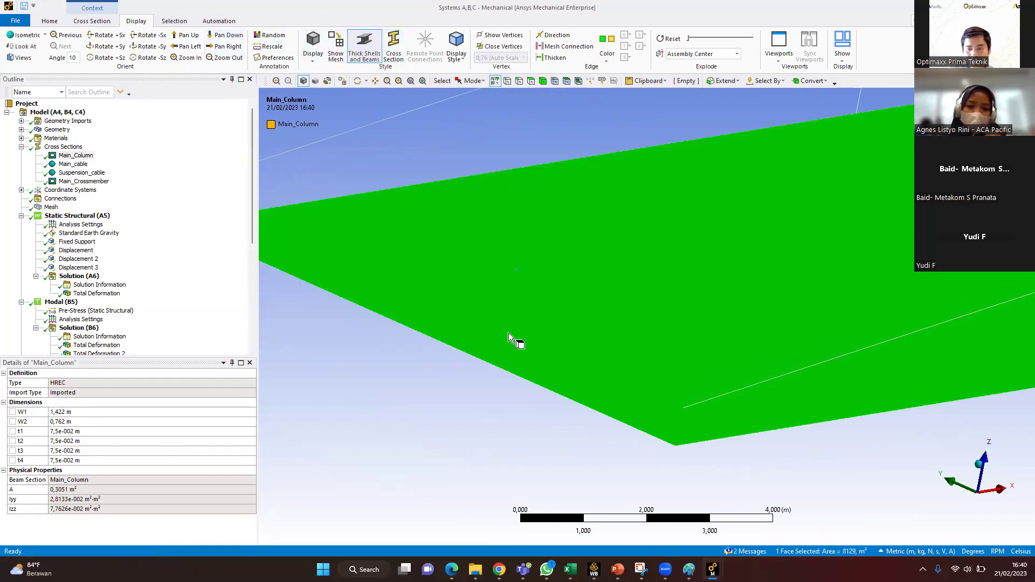
pyautogui.scroll(-3, 509, 332)
pyautogui.click(502, 341)
pyautogui.scroll(-5, 681, 329)
pyautogui.moveTo(694, 312); pyautogui.dragTo(555, 335, button='middle')
pyautogui.scroll(5, 560, 323)
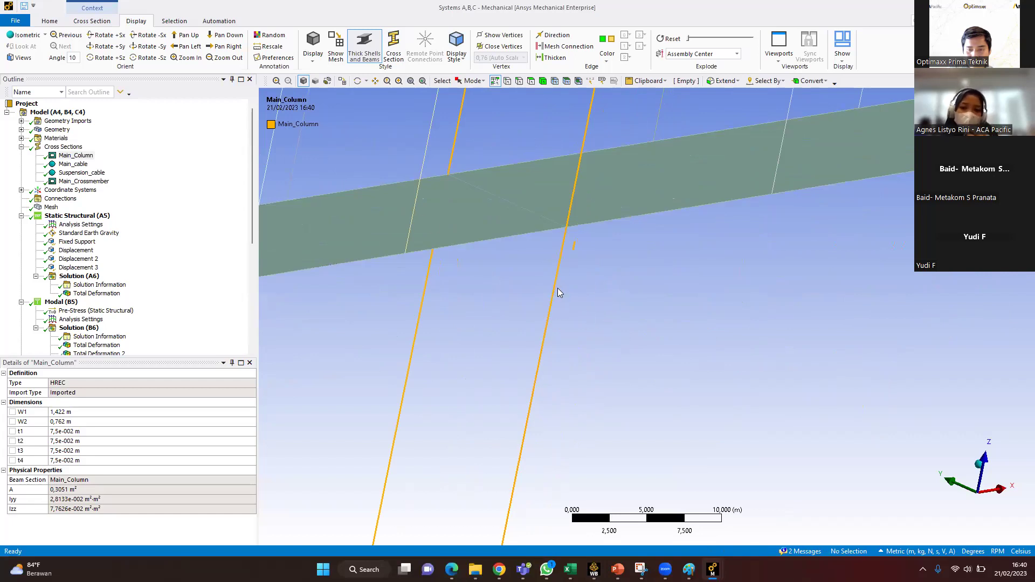
pyautogui.scroll(2, 557, 288)
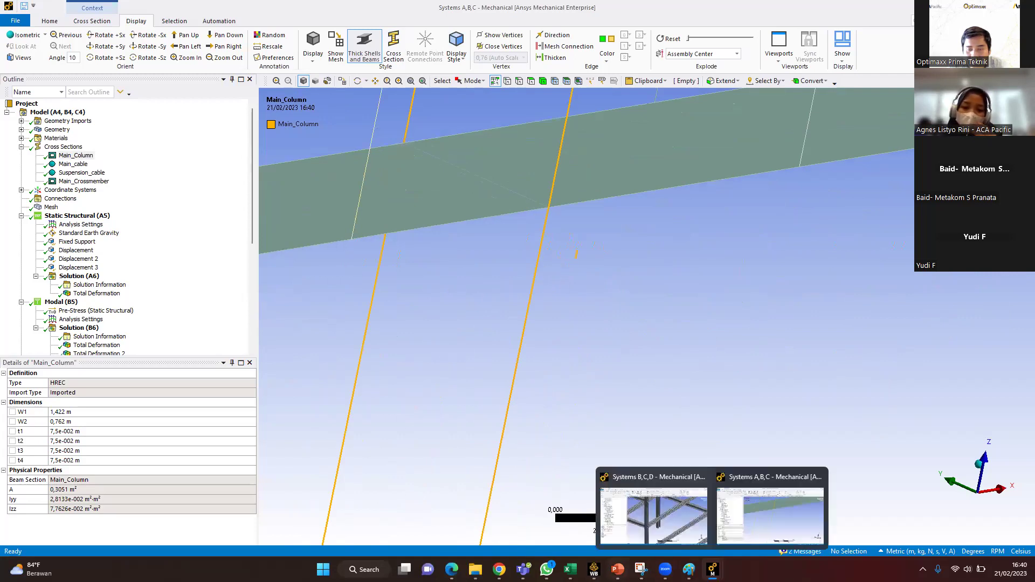
# Step: Switch back to the paired Paint images and brush-sketch a small 3D box with corner marks and notes beside the line-body frame's bottom edge
pyautogui.moveTo(689, 569)
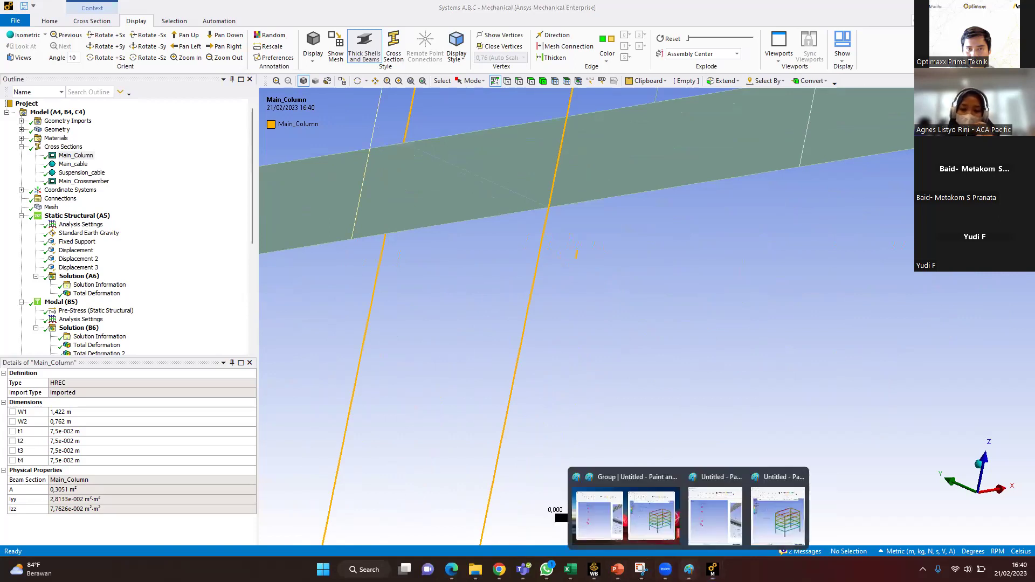
pyautogui.click(626, 514)
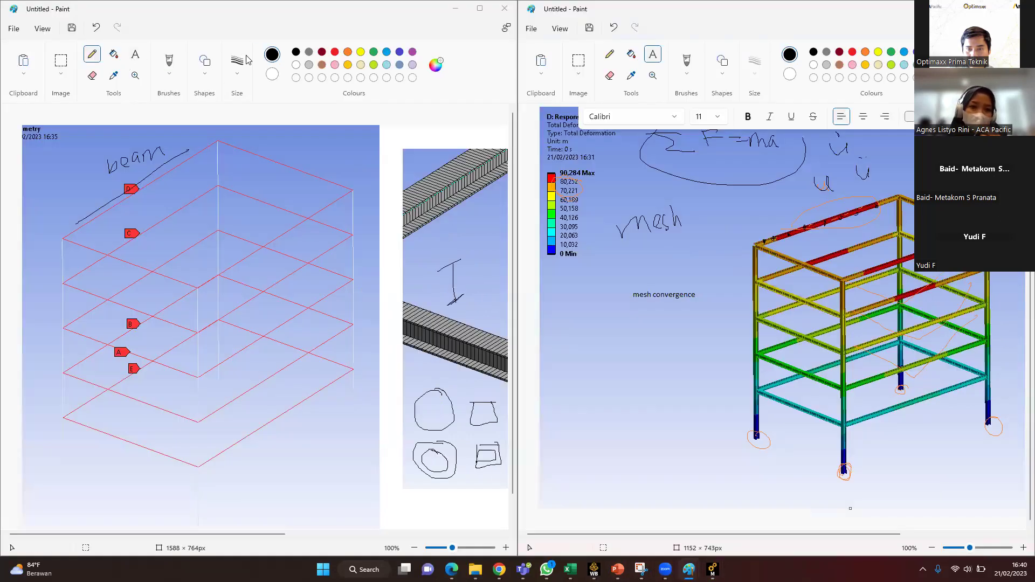
pyautogui.click(169, 61)
pyautogui.moveTo(306, 450)
pyautogui.mouseDown()
pyautogui.moveTo(270, 451)
pyautogui.moveTo(271, 478)
pyautogui.moveTo(304, 466)
pyautogui.moveTo(296, 446)
pyautogui.moveTo(268, 451)
pyautogui.moveTo(299, 431)
pyautogui.moveTo(321, 434)
pyautogui.moveTo(297, 447)
pyautogui.moveTo(320, 437)
pyautogui.moveTo(325, 455)
pyautogui.moveTo(304, 475)
pyautogui.mouseUp()
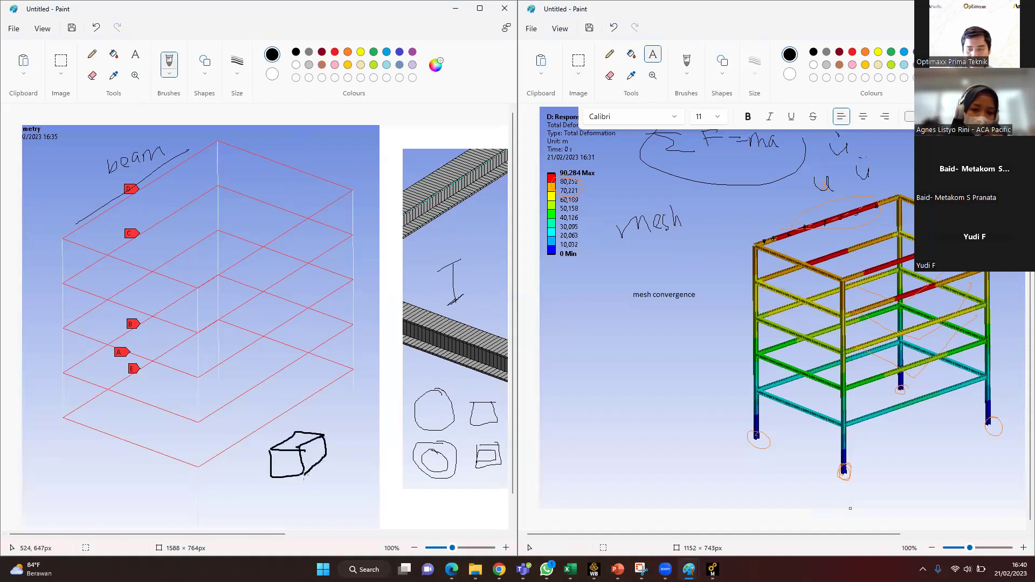
pyautogui.click(269, 448)
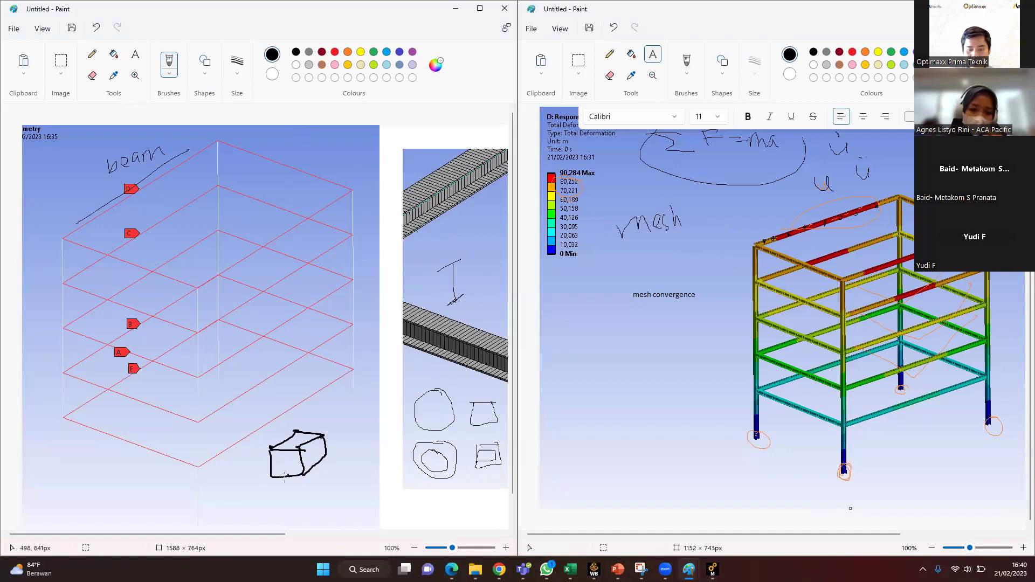
pyautogui.moveTo(281, 479); pyautogui.dragTo(274, 482)
pyautogui.moveTo(298, 470); pyautogui.dragTo(303, 479)
pyautogui.moveTo(269, 432)
pyautogui.mouseDown()
pyautogui.moveTo(278, 442)
pyautogui.moveTo(275, 421)
pyautogui.moveTo(285, 434)
pyautogui.moveTo(261, 451)
pyautogui.moveTo(274, 446)
pyautogui.mouseUp()
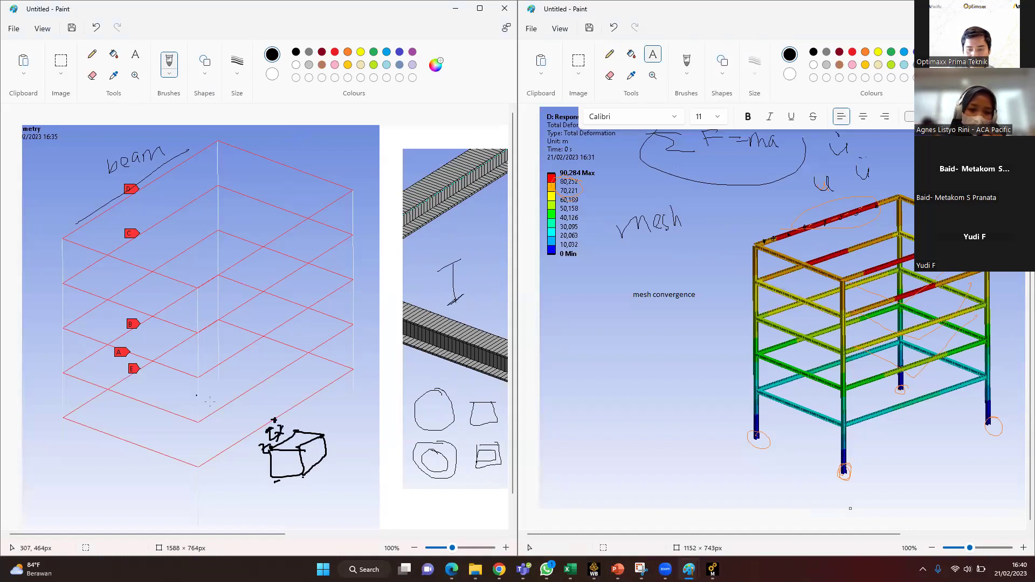
# Step: Brush a thick line with branching strokes in the middle of the line-body frame and circle the box sketch
pyautogui.moveTo(198, 284)
pyautogui.mouseDown()
pyautogui.moveTo(233, 271)
pyautogui.moveTo(203, 285)
pyautogui.moveTo(229, 258)
pyautogui.moveTo(235, 265)
pyautogui.moveTo(231, 257)
pyautogui.moveTo(200, 288)
pyautogui.moveTo(232, 237)
pyautogui.mouseUp()
pyautogui.moveTo(231, 237); pyautogui.dragTo(236, 274)
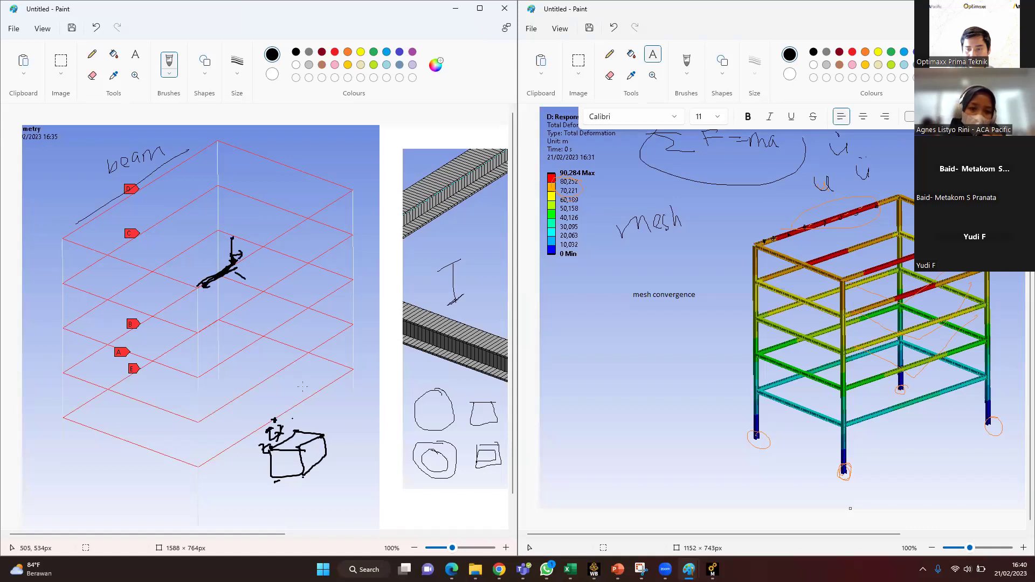
pyautogui.moveTo(341, 433)
pyautogui.mouseDown()
pyautogui.moveTo(230, 490)
pyautogui.moveTo(307, 513)
pyautogui.moveTo(331, 481)
pyautogui.moveTo(271, 401)
pyautogui.moveTo(260, 515)
pyautogui.moveTo(320, 504)
pyautogui.mouseUp()
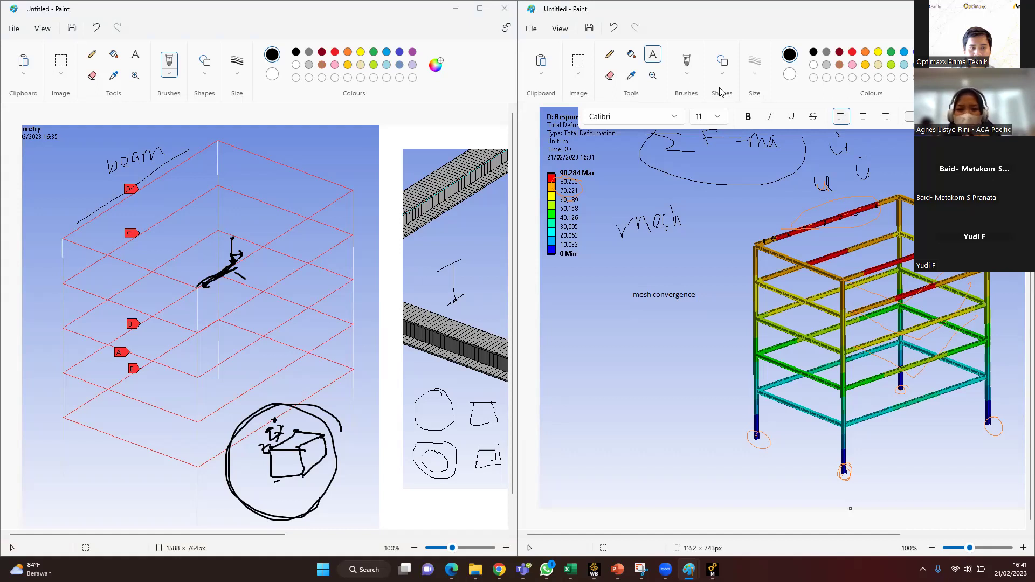
# Step: Switch to the Suspension Bridge project in Workbench and add a standalone Geometry component system below Static Structural
pyautogui.moveTo(689, 569)
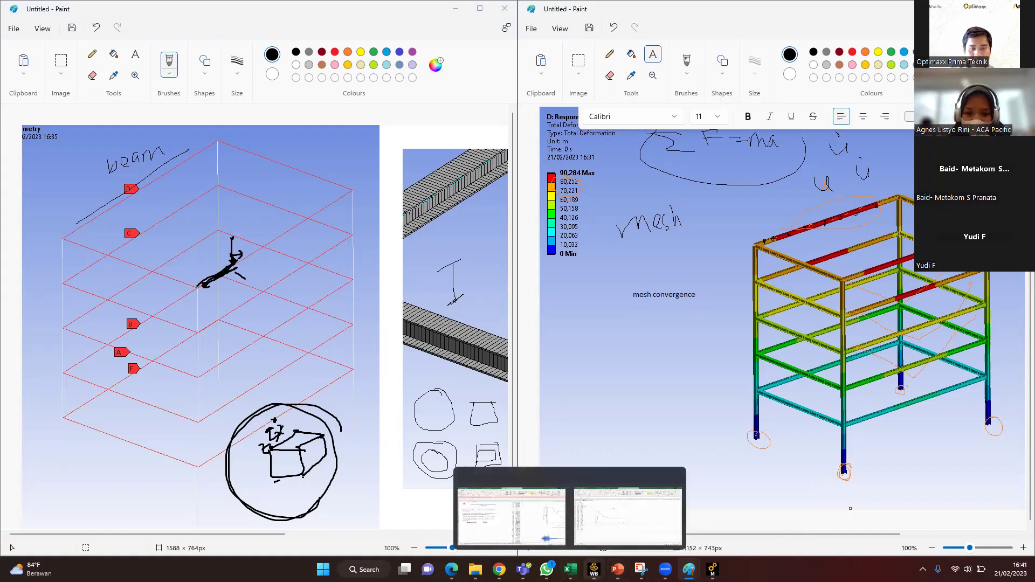
pyautogui.moveTo(593, 569)
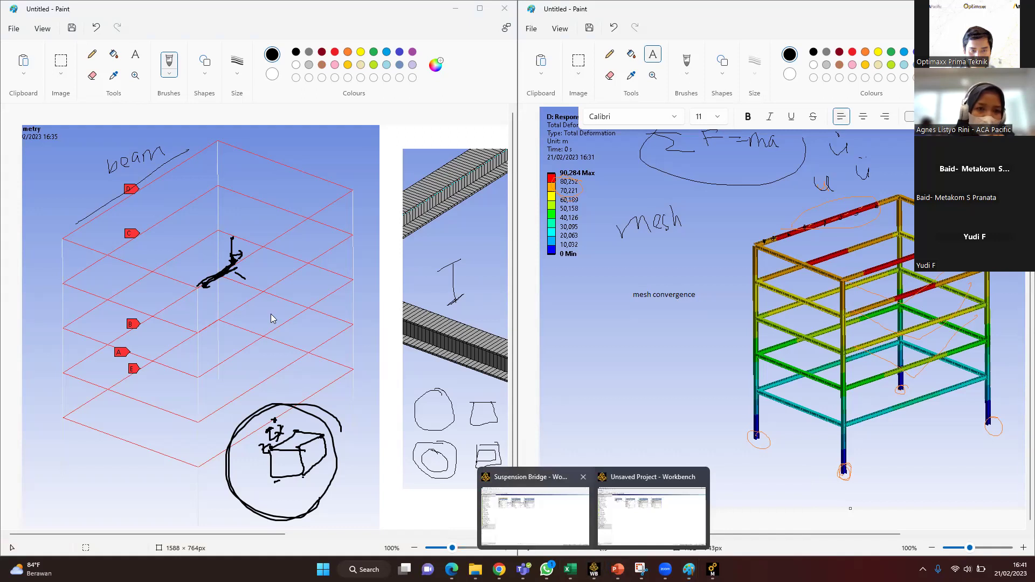
pyautogui.hotkey('alt', 'Tab')
pyautogui.click(8, 357)
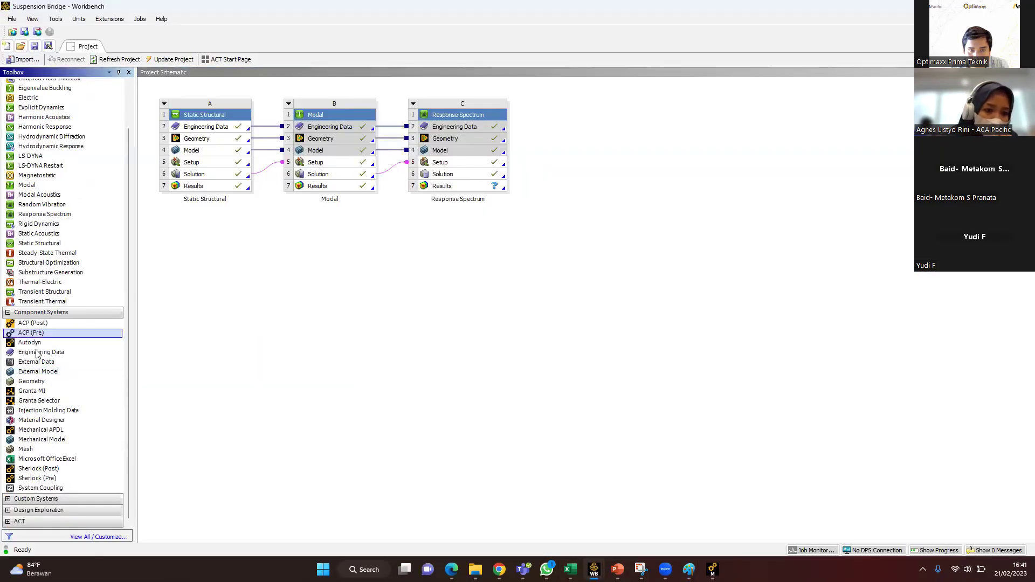
pyautogui.moveTo(31, 384); pyautogui.dragTo(229, 210)
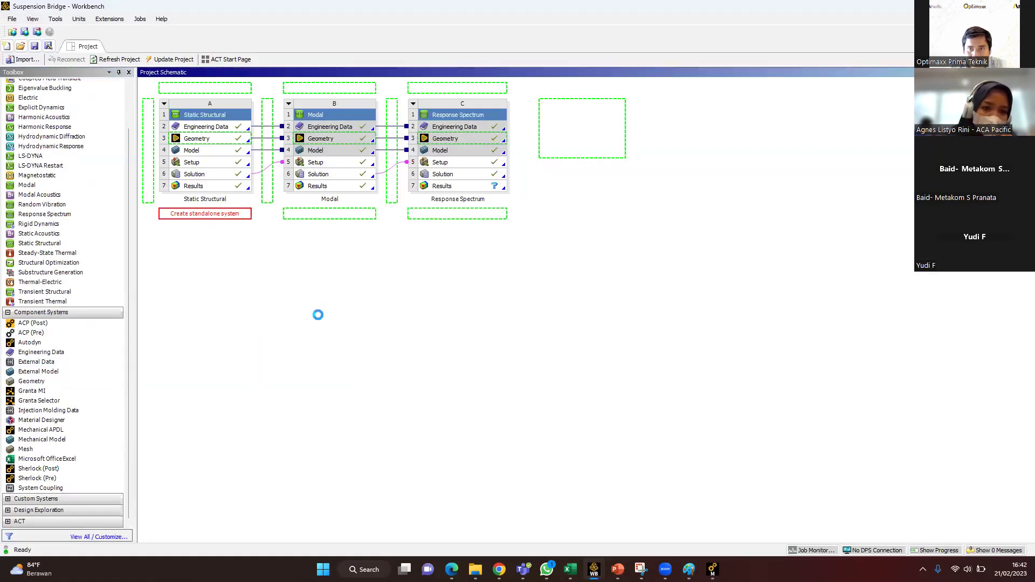
pyautogui.click(228, 210)
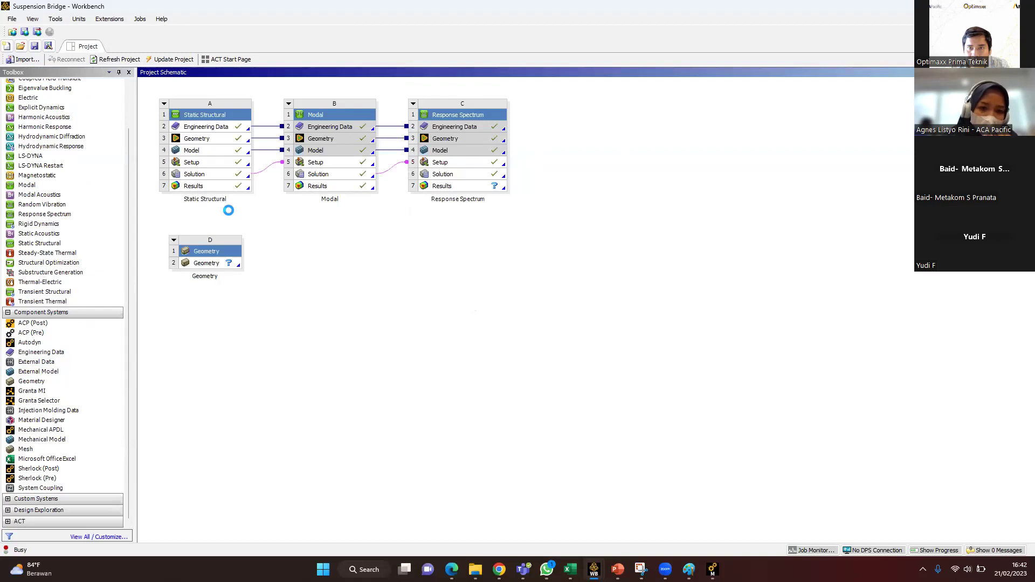
# Step: Browse for a geometry to import into the new system, review the supported file formats, and close the file browser
pyautogui.rightClick(215, 261)
pyautogui.moveTo(318, 292)
pyautogui.click(371, 298)
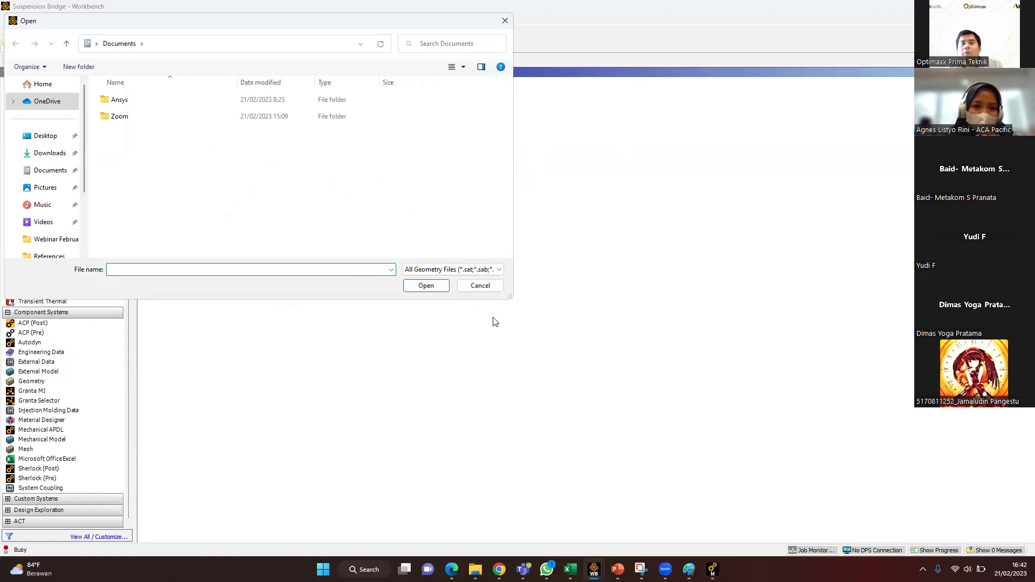
pyautogui.click(468, 269)
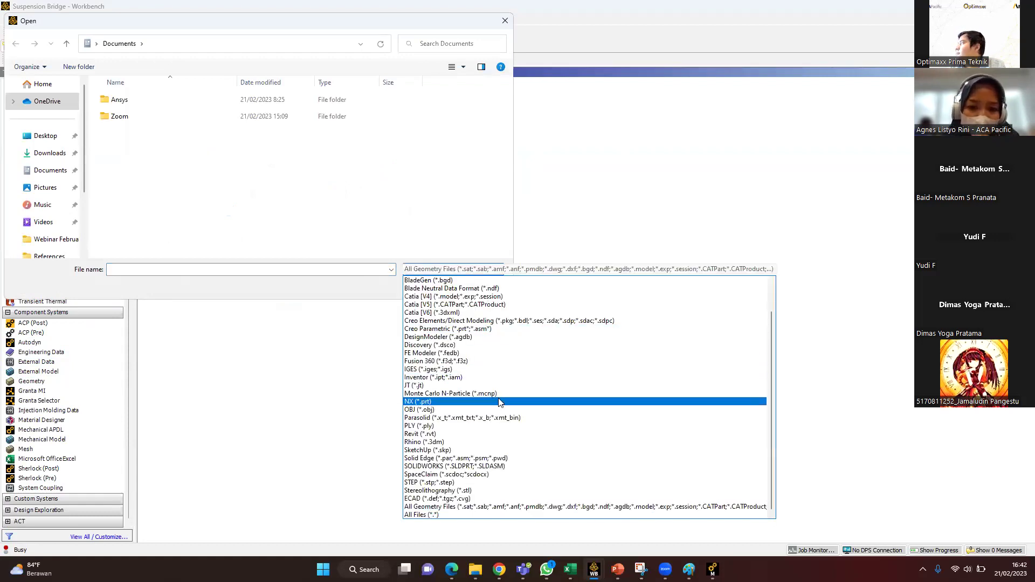
pyautogui.scroll(2, 499, 402)
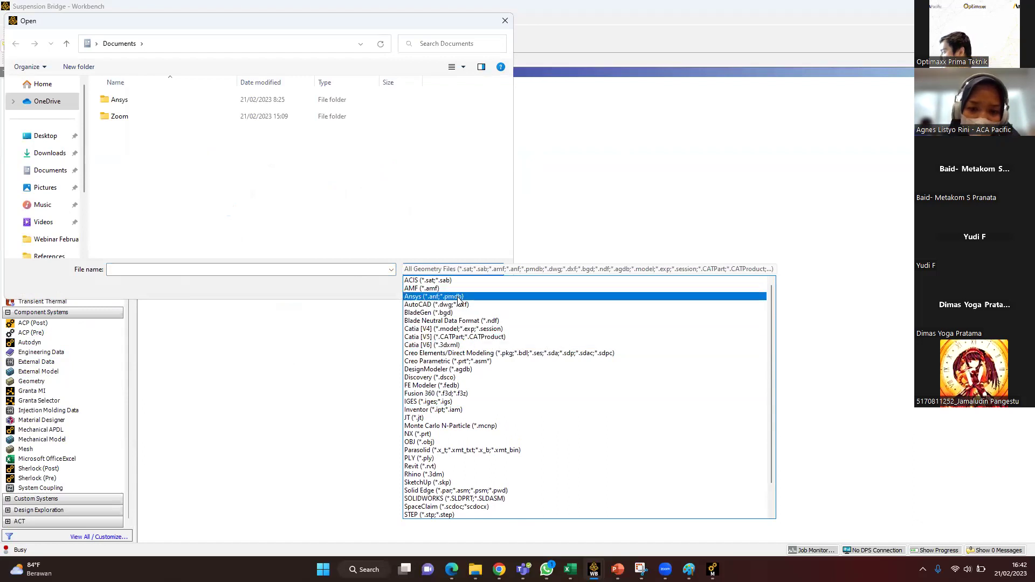
pyautogui.scroll(-2, 470, 356)
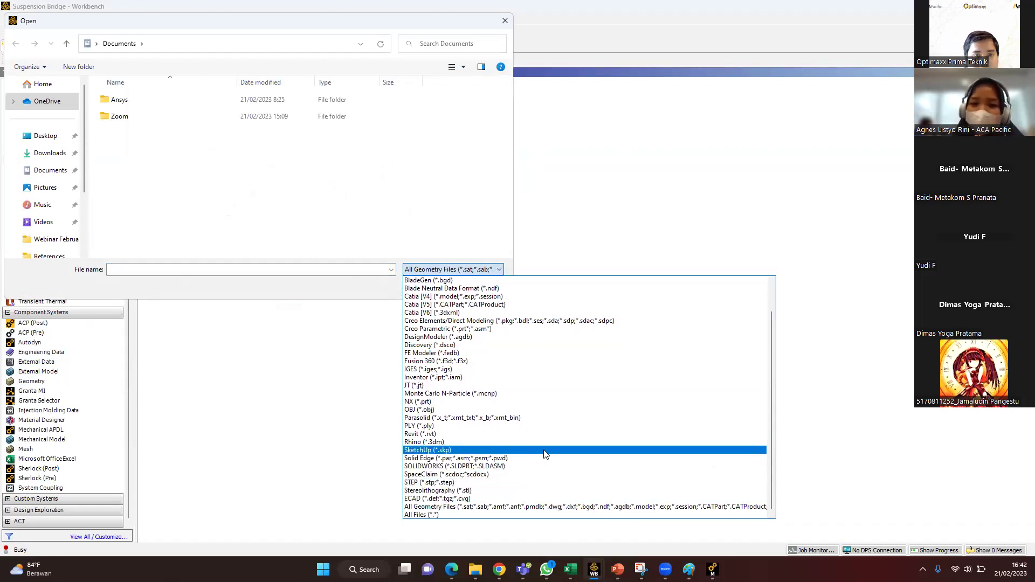
pyautogui.scroll(2, 545, 455)
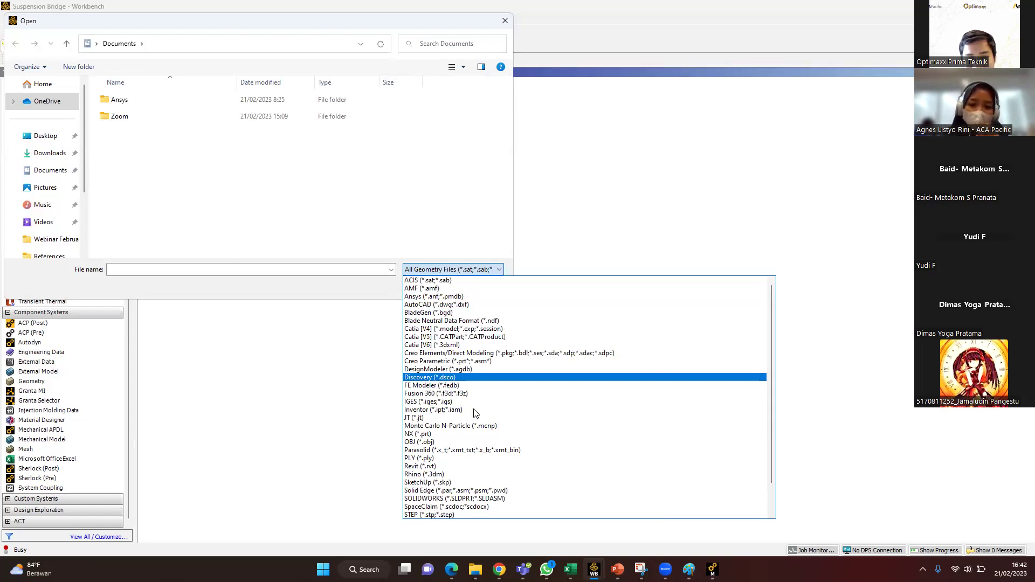
pyautogui.scroll(-2, 501, 437)
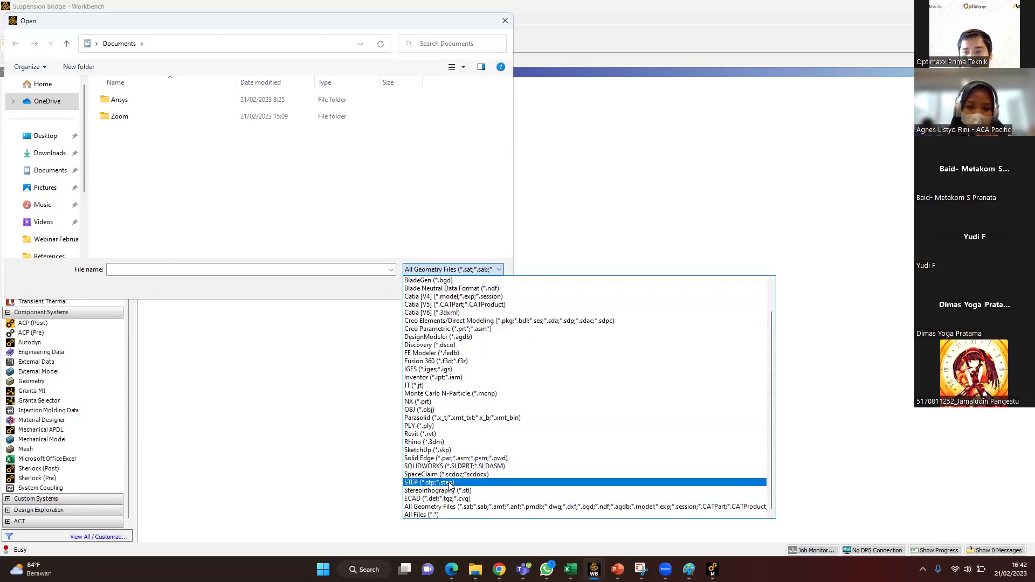
pyautogui.click(771, 386)
pyautogui.click(505, 20)
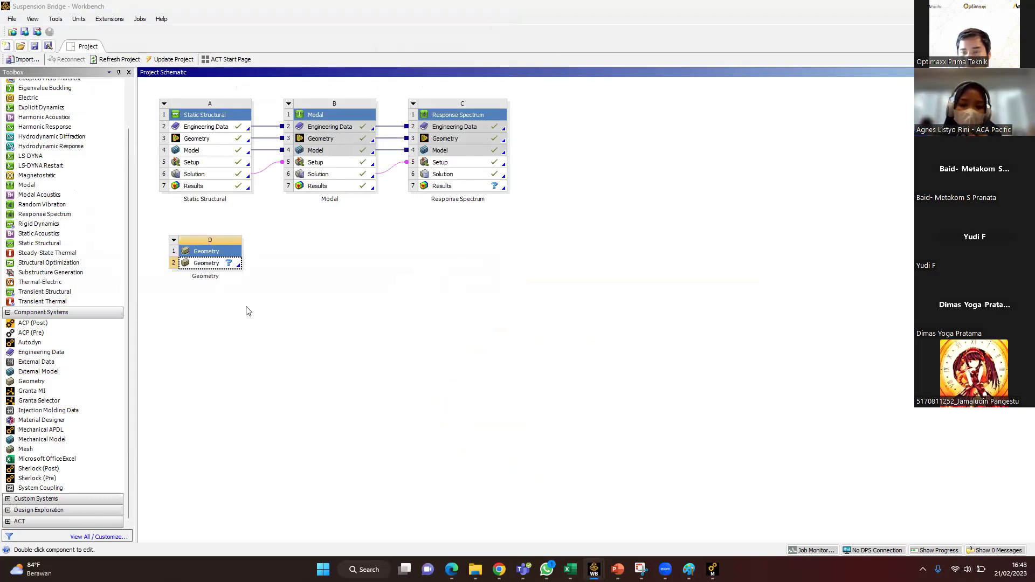
# Step: Browse for a geometry to import into the standalone Geometry system, review the list of supported file types, and close the browser
pyautogui.click(212, 263)
pyautogui.rightClick(212, 260)
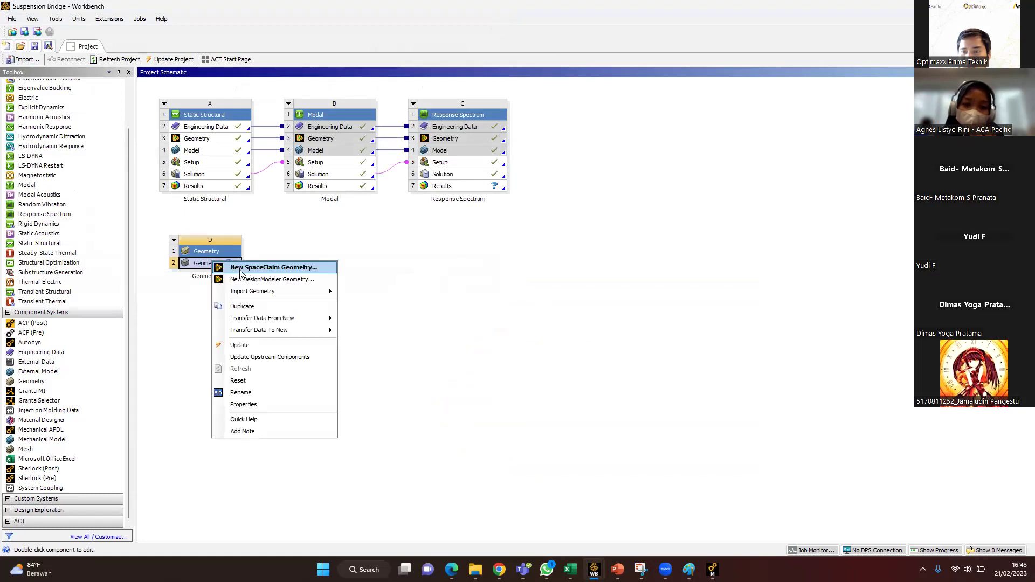
pyautogui.moveTo(280, 292)
pyautogui.click(357, 293)
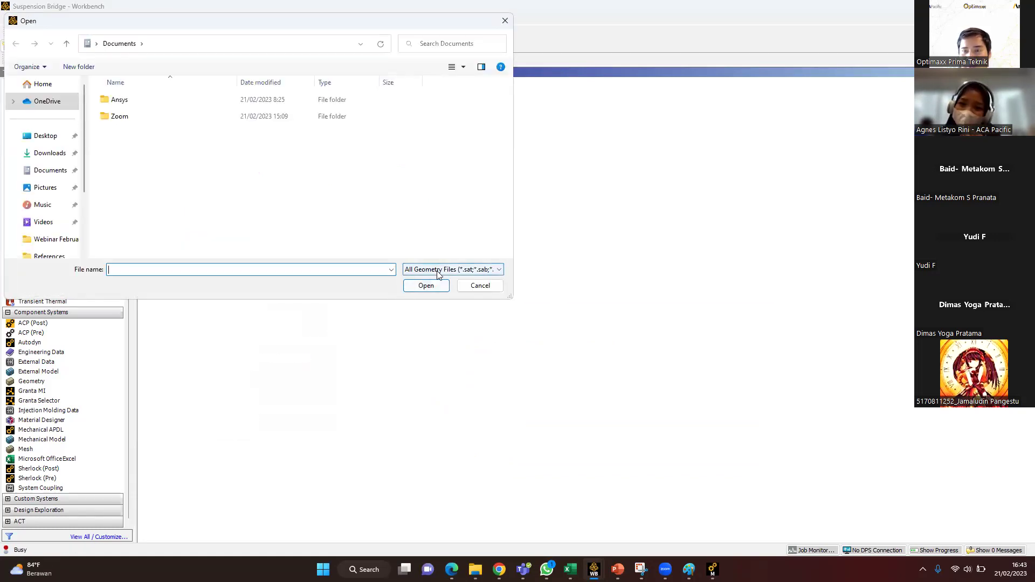
pyautogui.click(438, 271)
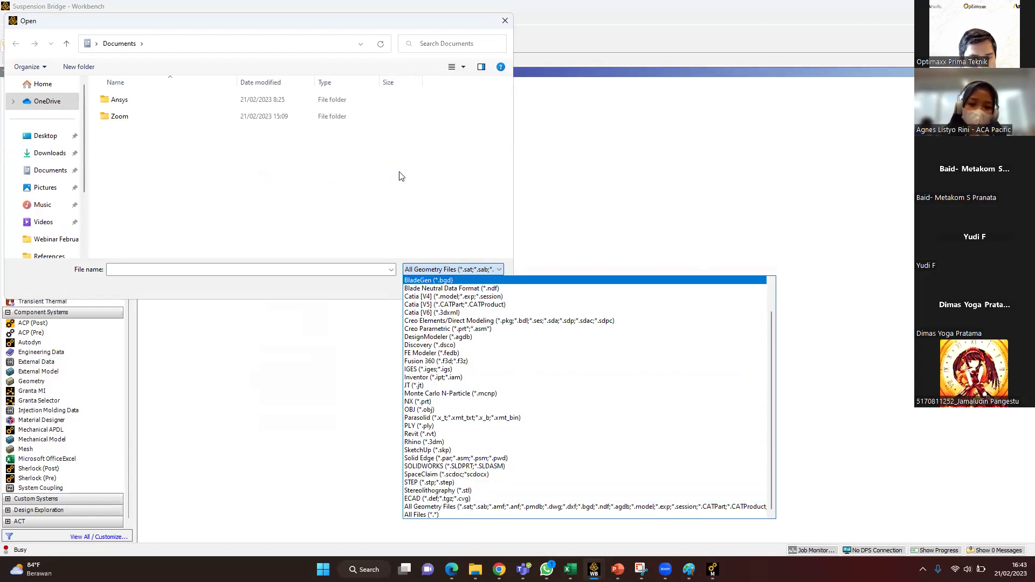
pyautogui.click(501, 33)
pyautogui.click(504, 20)
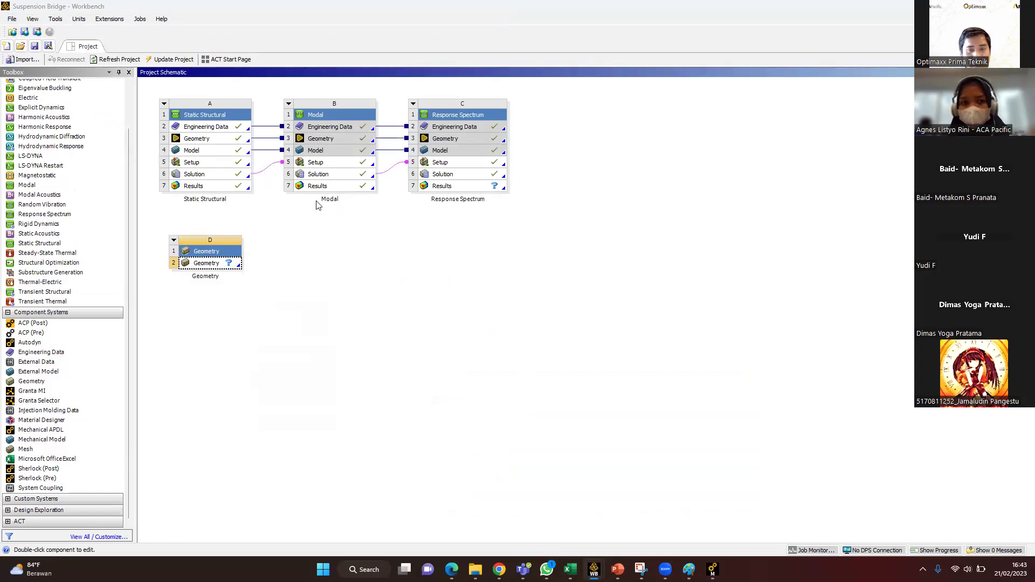
# Step: Reopen the geometry import browser for the same system, examine the full format list from ACIS to STEP, and dismiss it
pyautogui.rightClick(227, 264)
pyautogui.moveTo(281, 298)
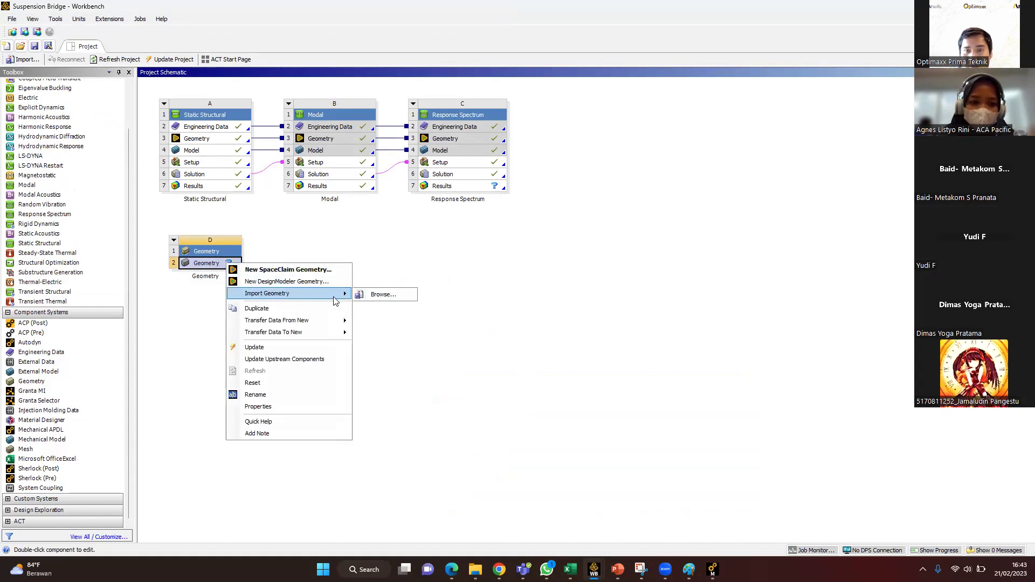
pyautogui.click(382, 294)
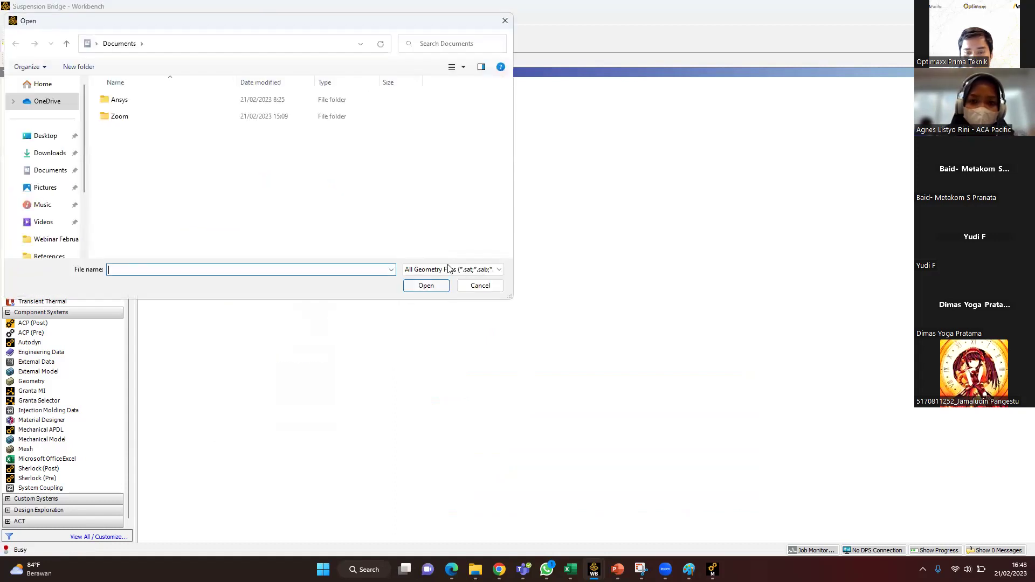
pyautogui.click(456, 271)
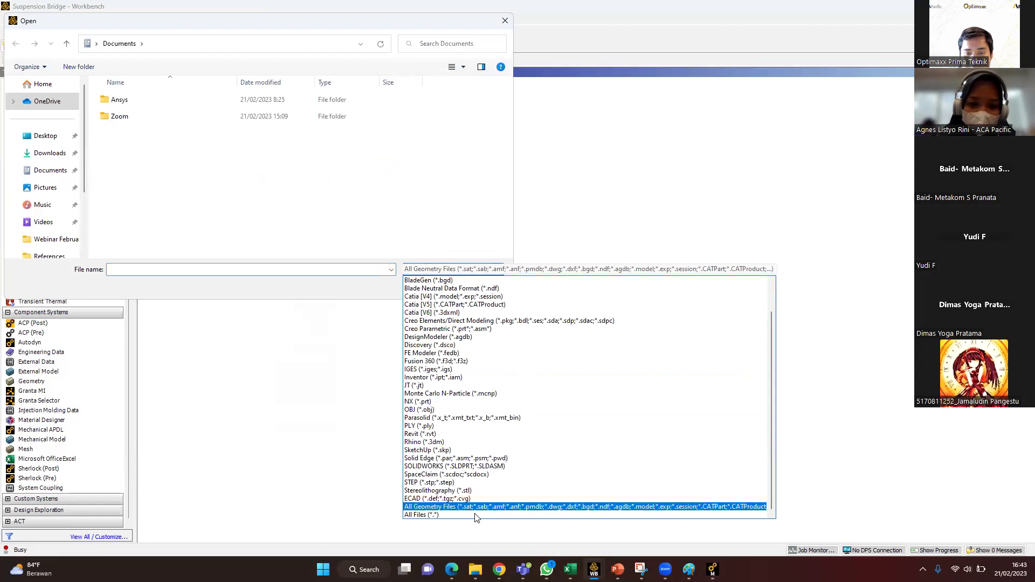
pyautogui.scroll(3, 501, 386)
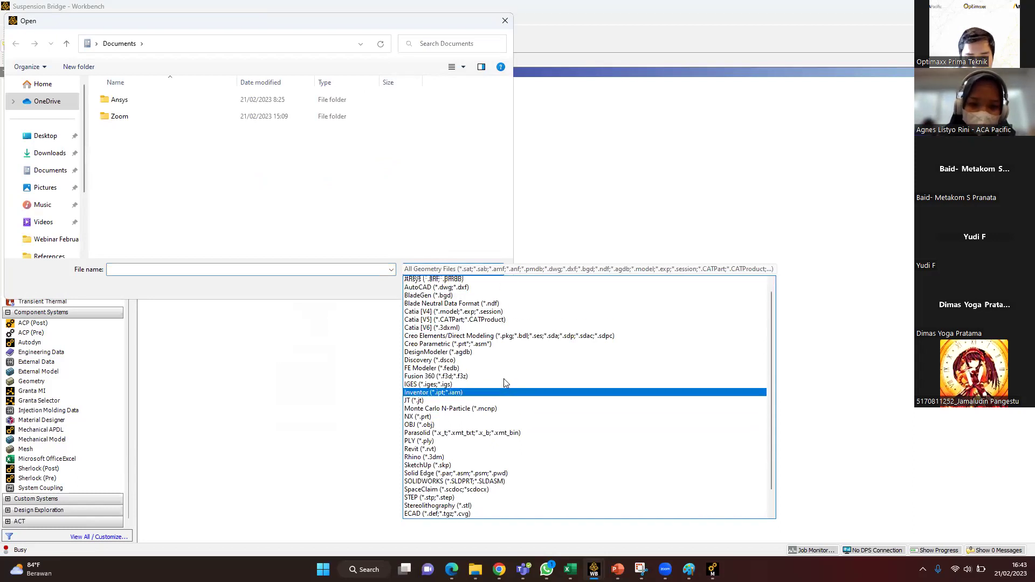
pyautogui.scroll(-3, 504, 421)
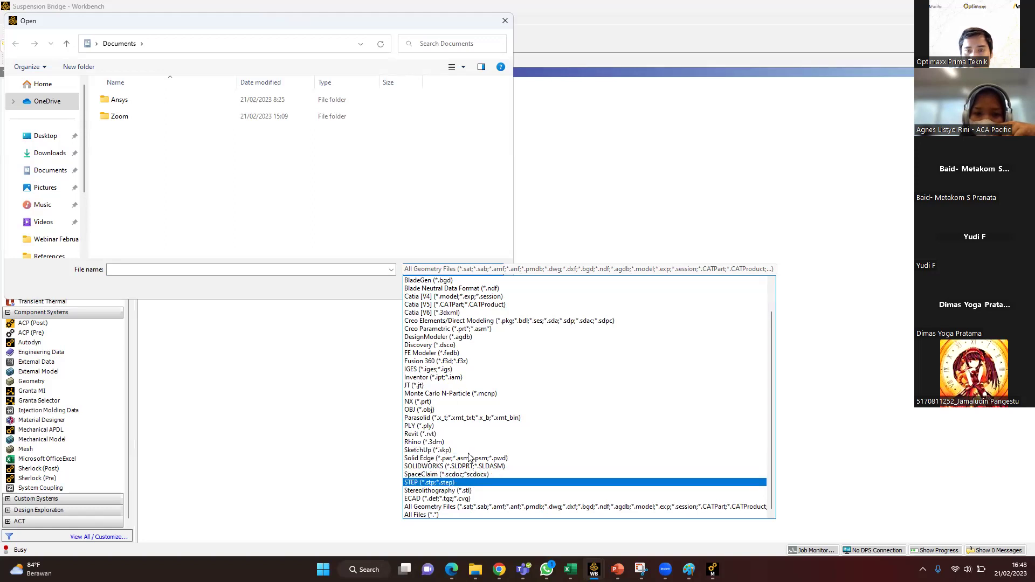
pyautogui.scroll(2, 445, 441)
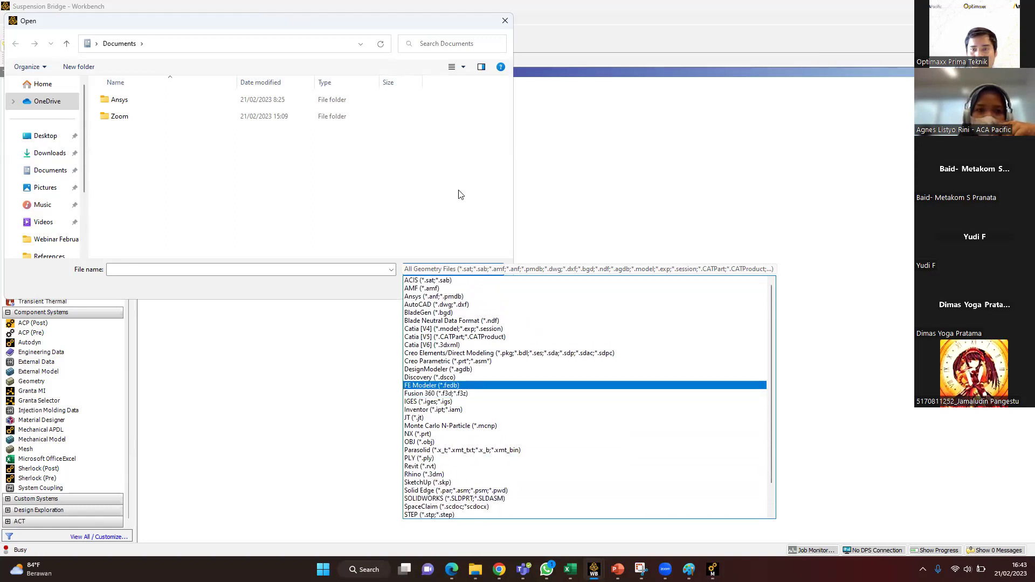
pyautogui.click(213, 25)
pyautogui.moveTo(213, 25); pyautogui.dragTo(284, 165)
pyautogui.click(569, 159)
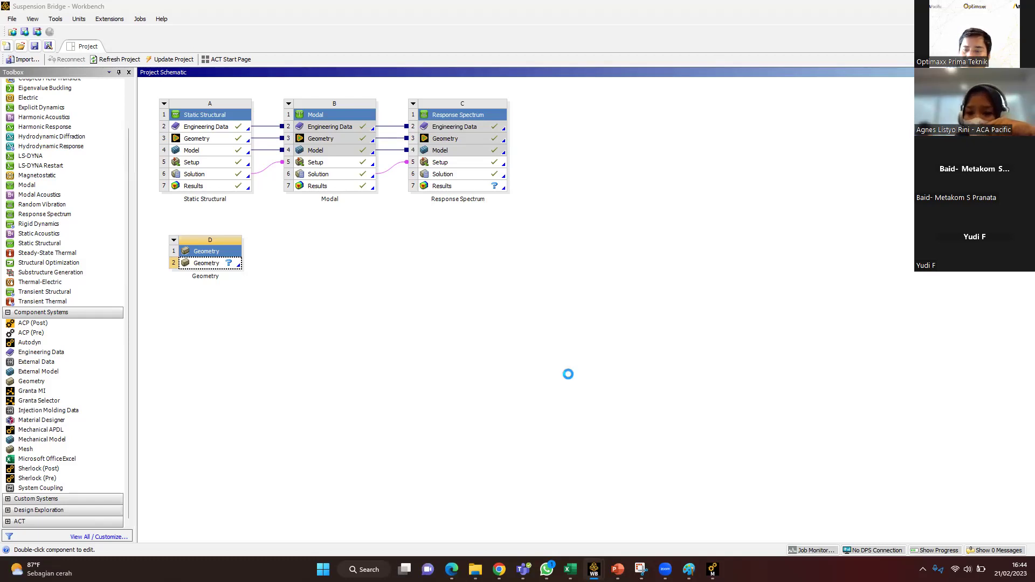
# Step: Switch to the Systems B,C,D Mechanical window and make the W1 dimension of the I1 cross section a parameter
pyautogui.moveTo(712, 569)
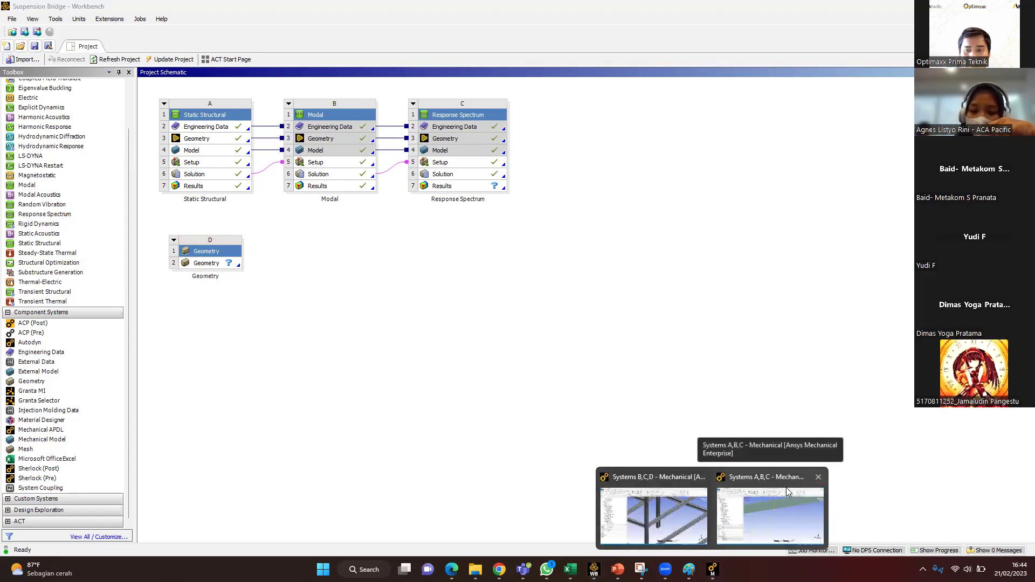
pyautogui.click(626, 519)
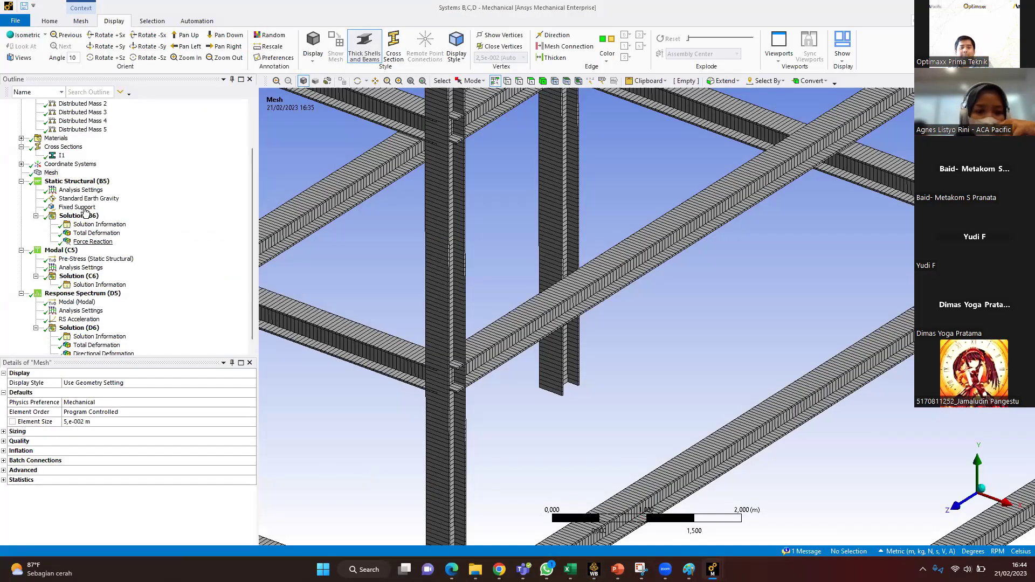
pyautogui.click(62, 155)
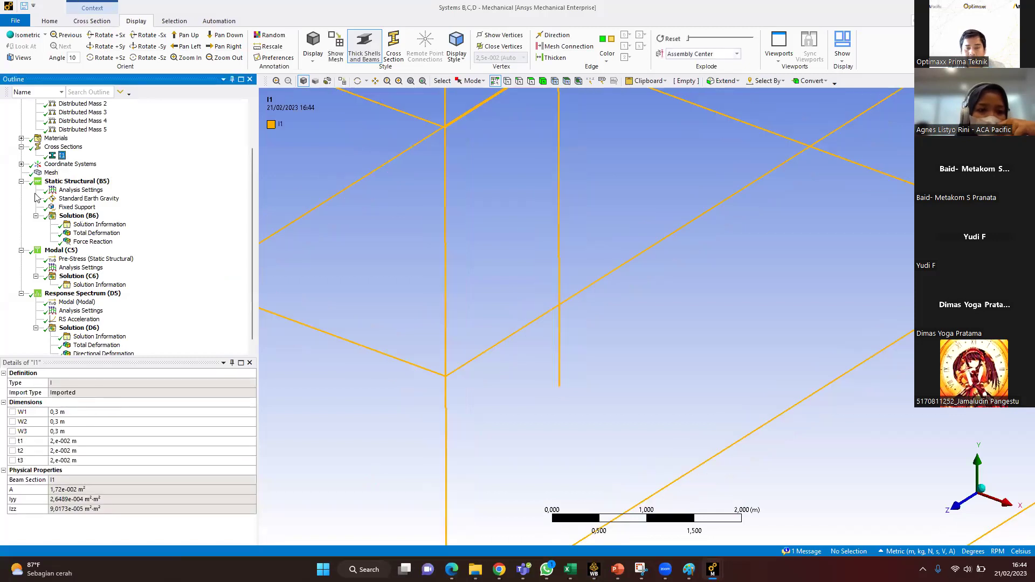
pyautogui.scroll(-5, 533, 260)
pyautogui.scroll(-3, 500, 284)
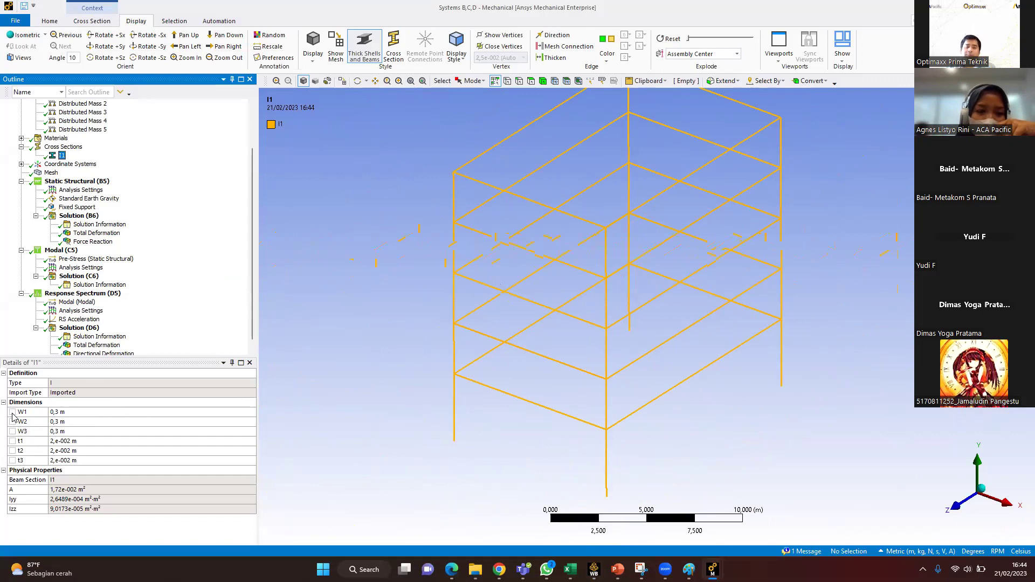
pyautogui.click(12, 413)
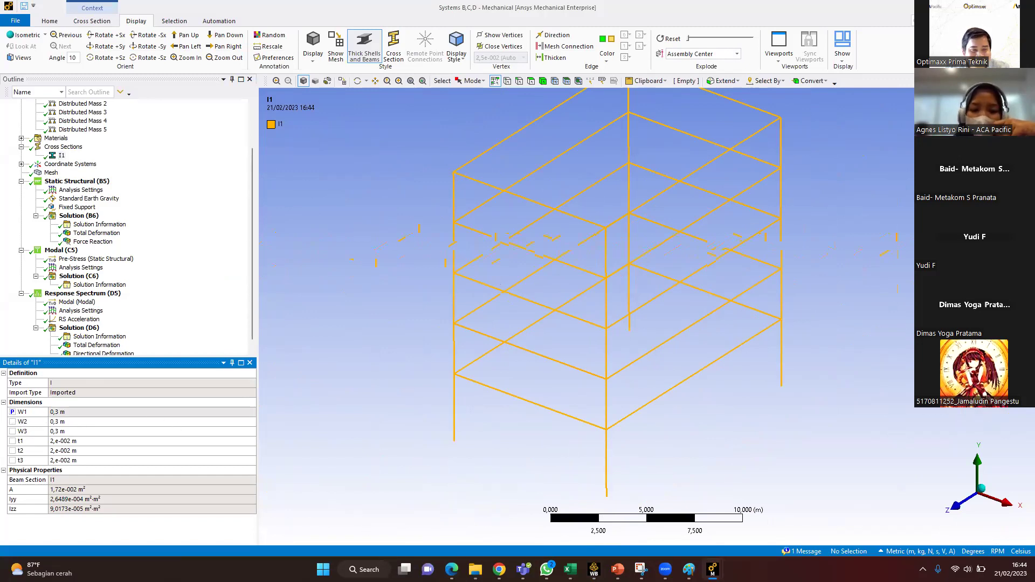
# Step: Switch to the unsaved Workbench project and open its Parameter Set to inspect input parameter P1 for the I1 width
pyautogui.moveTo(594, 570)
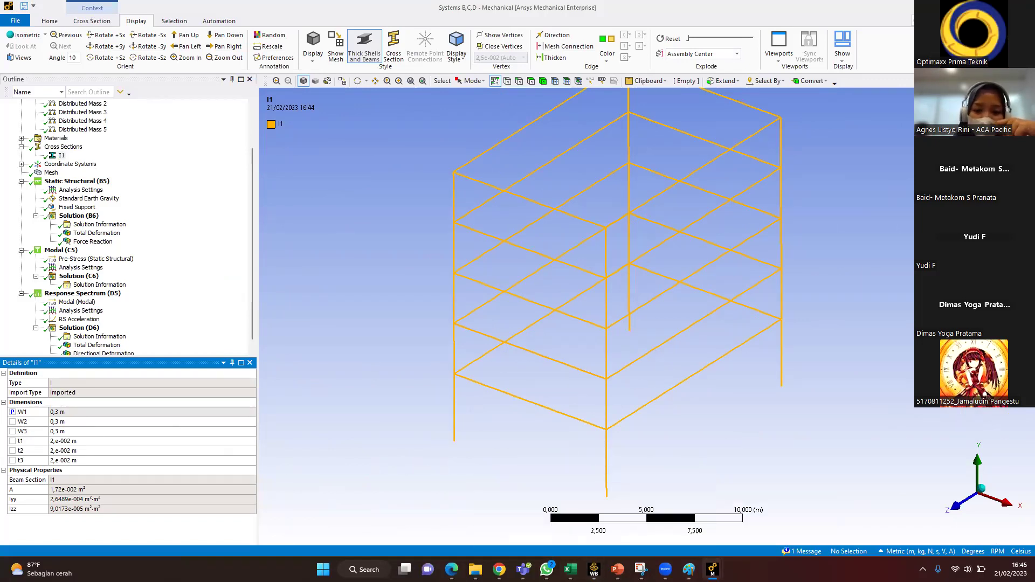
pyautogui.click(658, 501)
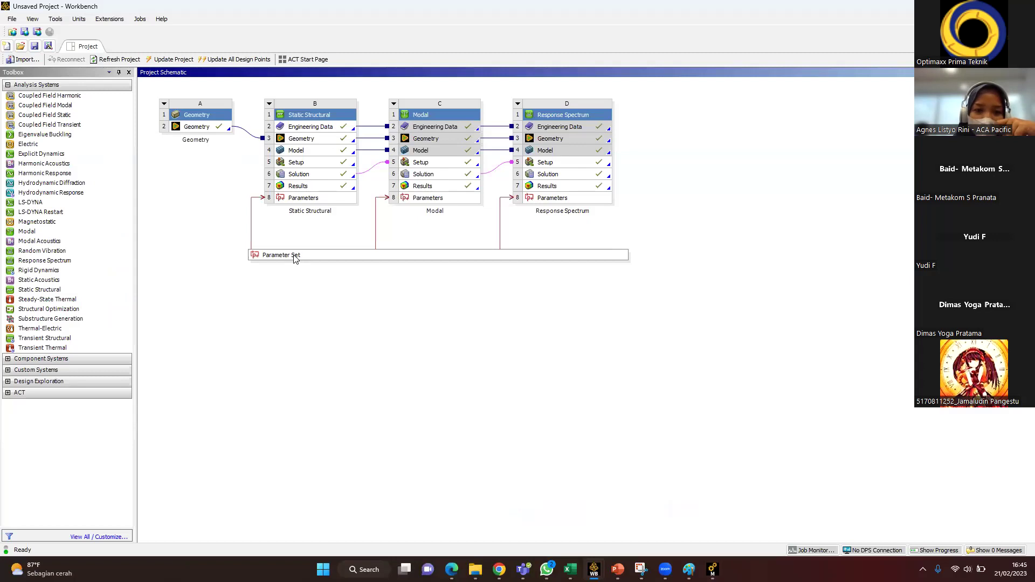
pyautogui.doubleClick(294, 257)
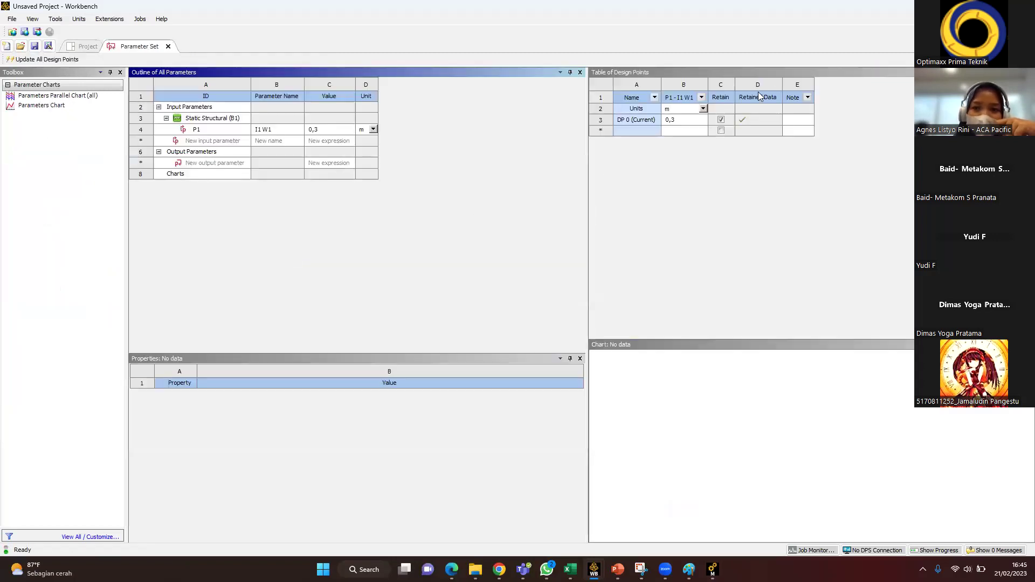
pyautogui.click(240, 130)
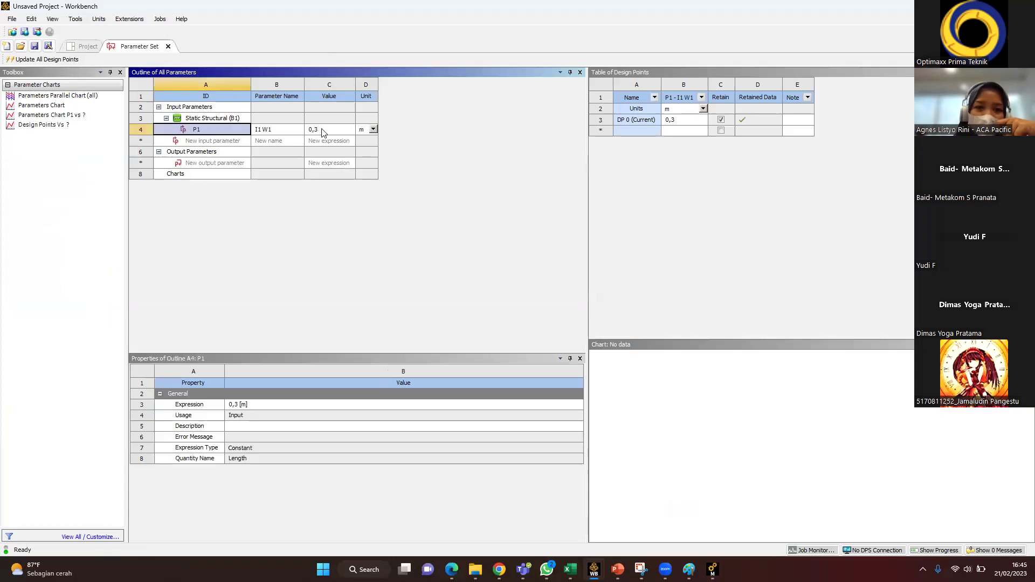
pyautogui.click(322, 131)
# Step: Duplicate design point DP 0 in the design points table and set the copy's I1 W1 value to 0,5 m
pyautogui.click(649, 130)
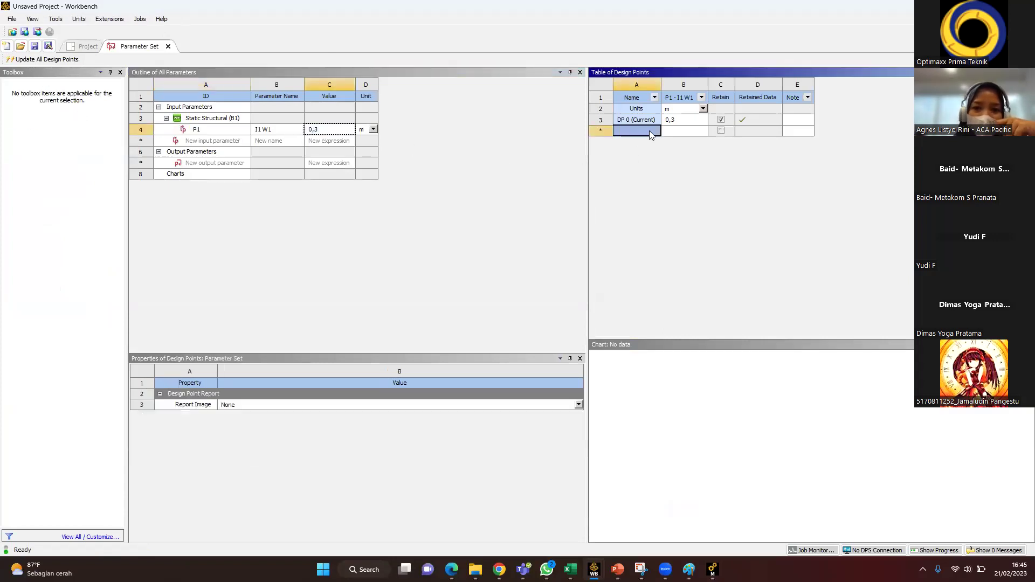
pyautogui.rightClick(649, 130)
pyautogui.click(640, 128)
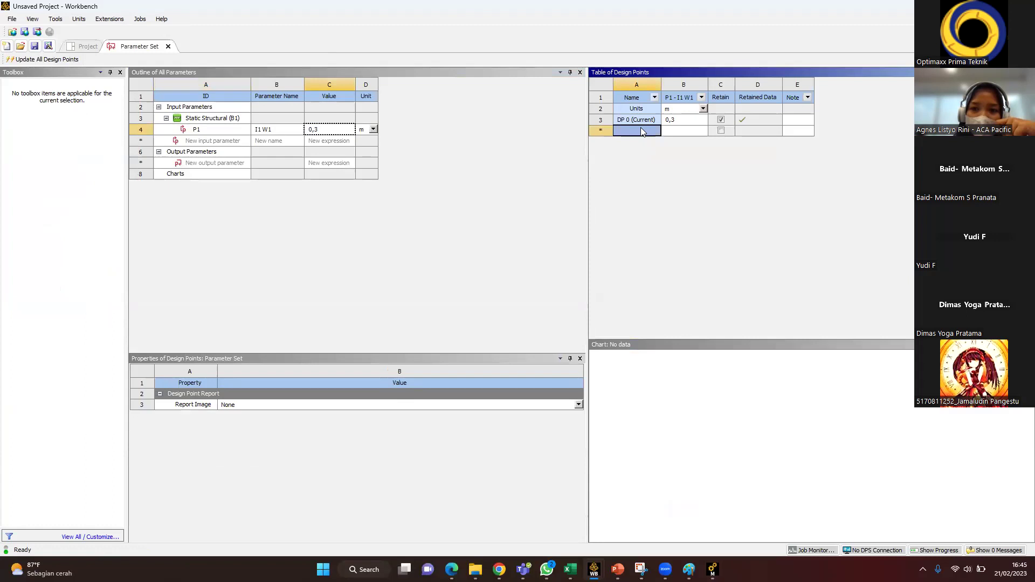
pyautogui.click(640, 120)
pyautogui.rightClick(639, 120)
pyautogui.click(650, 125)
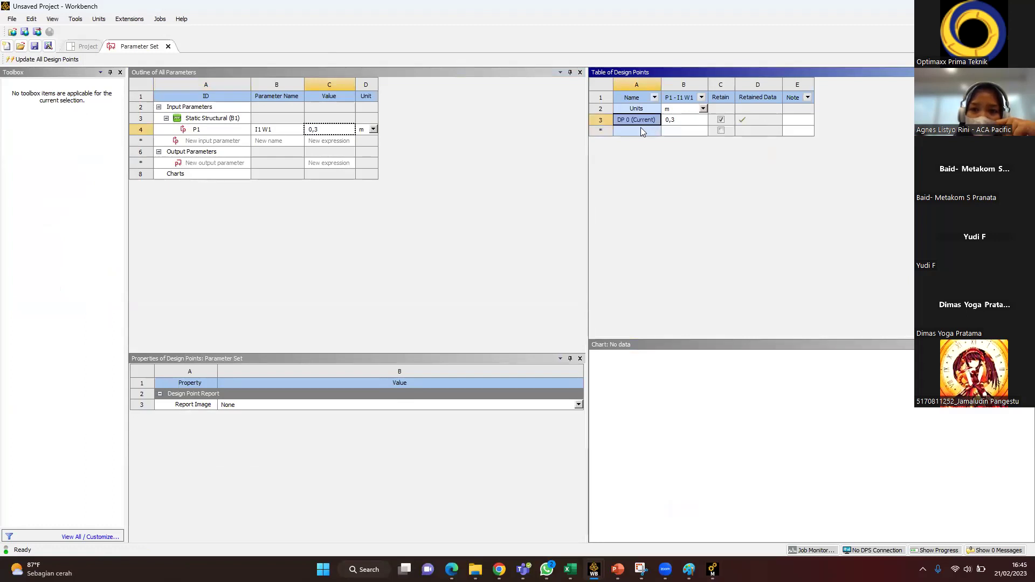
pyautogui.rightClick(642, 121)
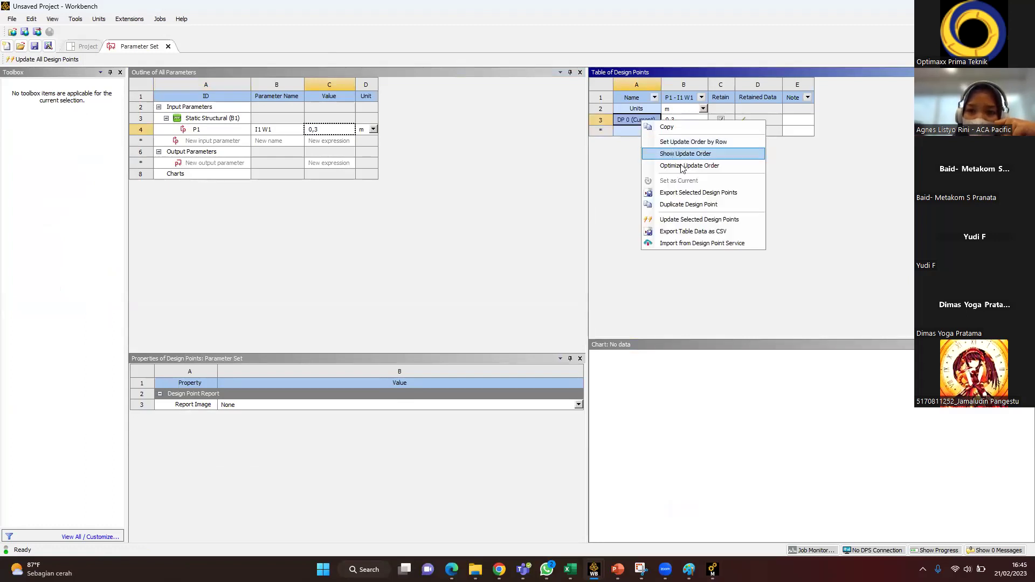
pyautogui.click(688, 204)
pyautogui.click(678, 132)
pyautogui.click(677, 132)
pyautogui.write('0,5')
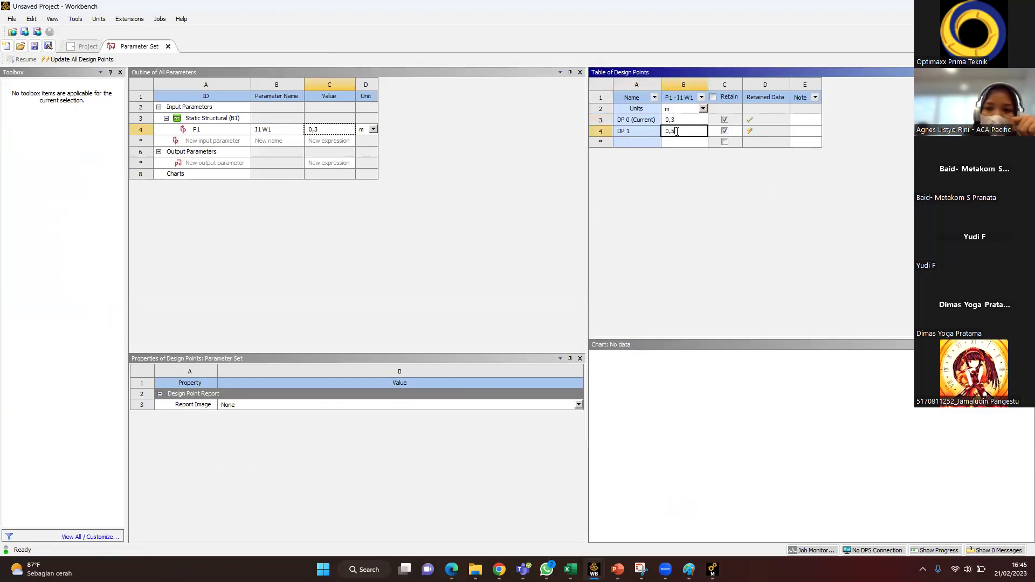
pyautogui.press('Return')
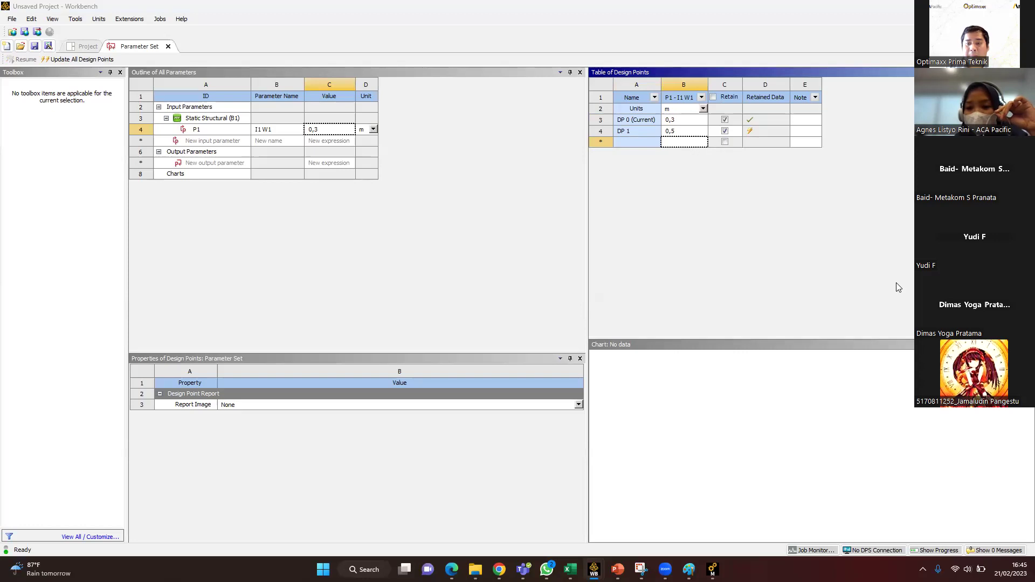
# Step: Return to the project schematic and inspect the standalone Geometry cell's links to the analysis systems
pyautogui.click(733, 279)
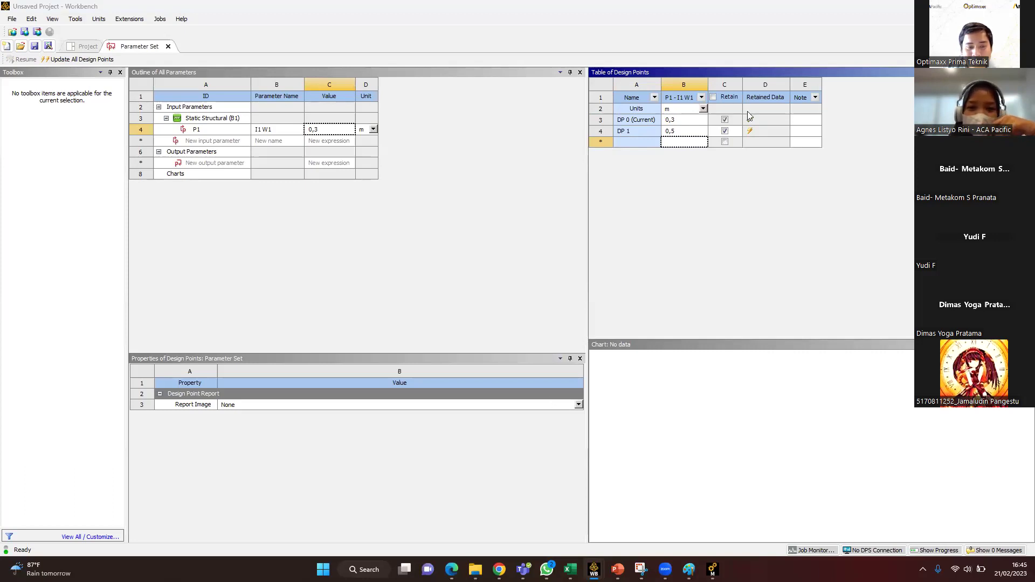
pyautogui.click(85, 47)
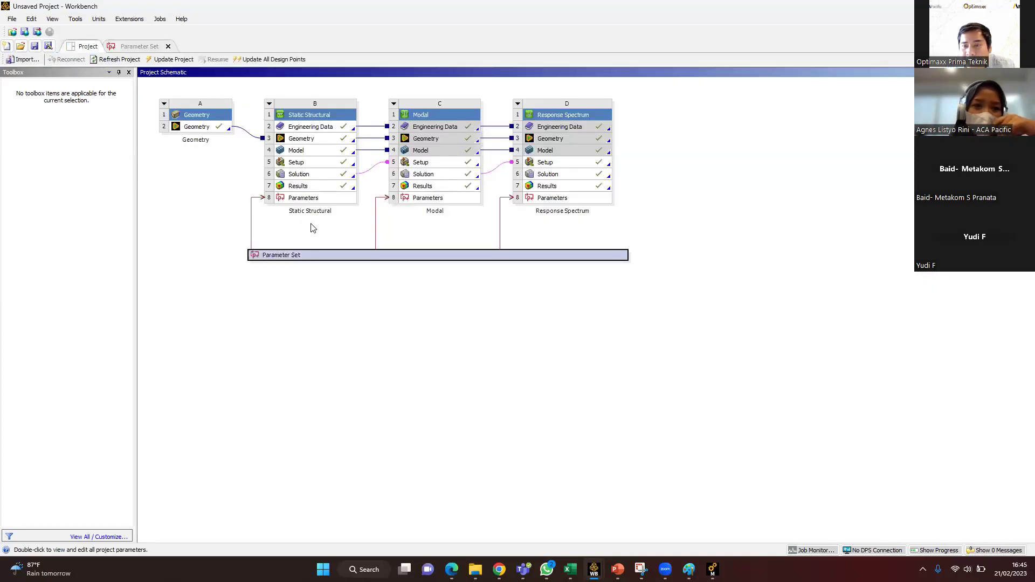
pyautogui.click(215, 131)
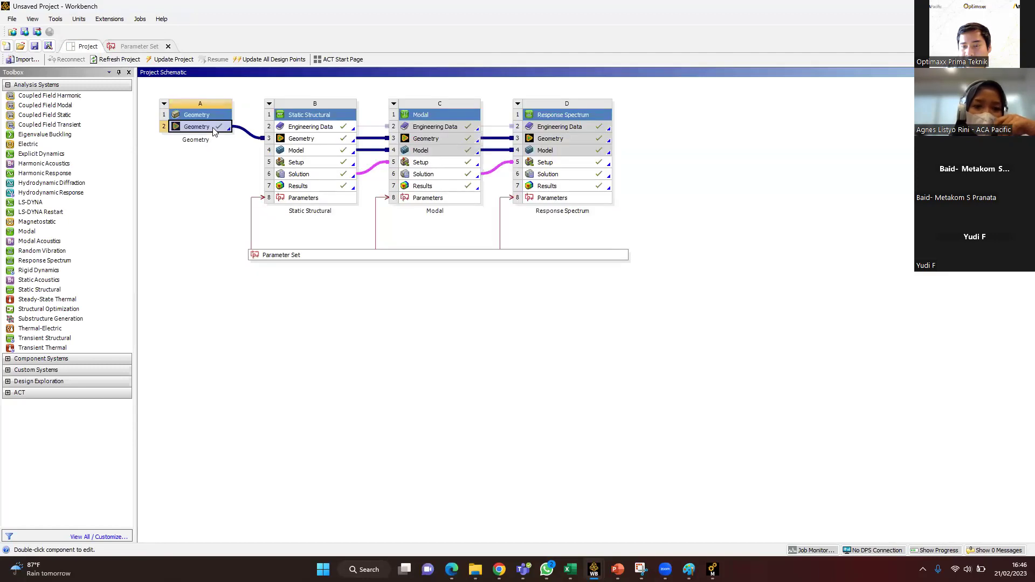
pyautogui.click(702, 363)
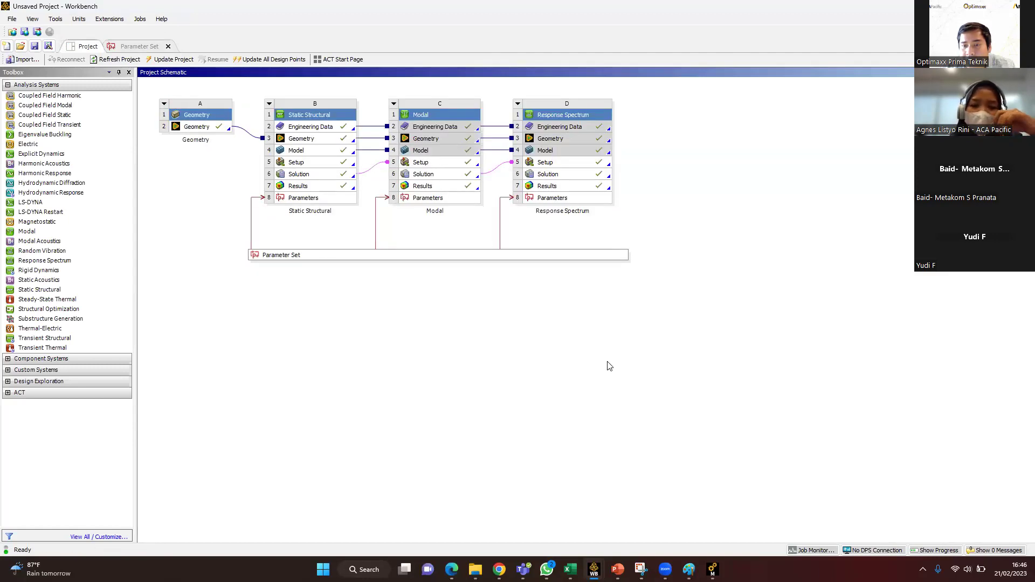